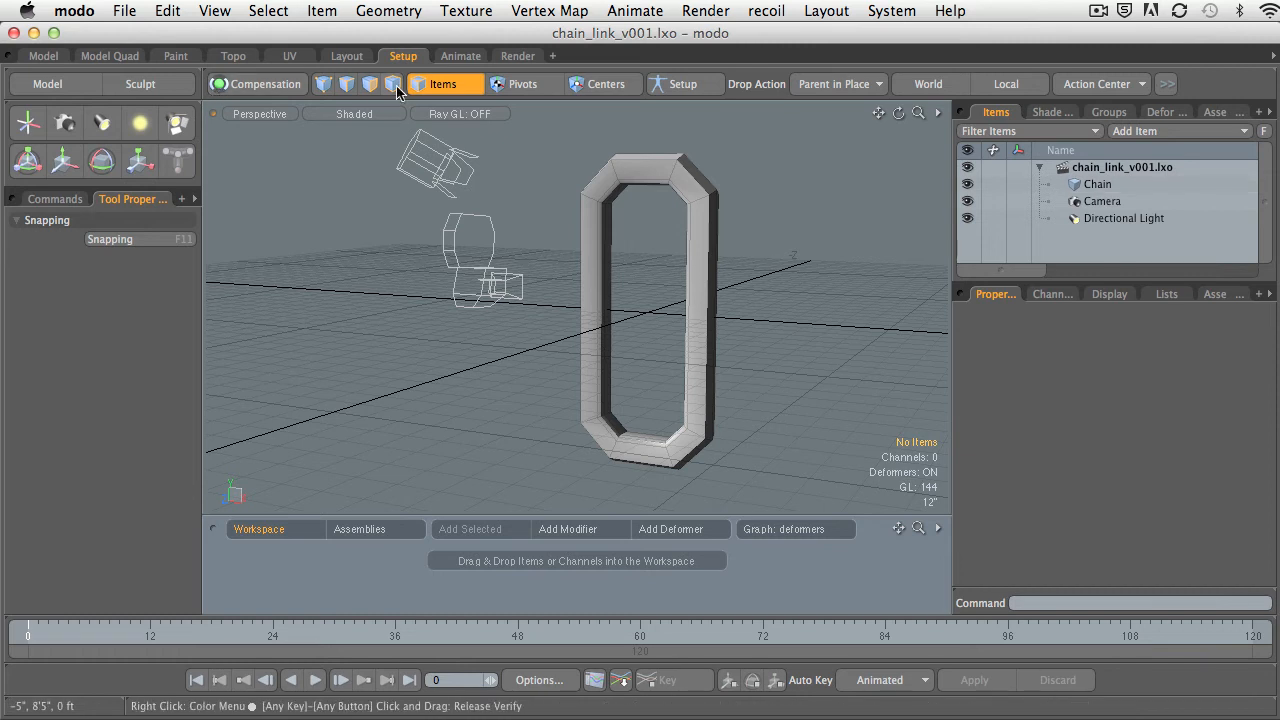
Hide the lights, cameras and grid in the 3D viewport.
{"action": "left_click_drag", "start_coordinate": [527, 212], "coordinate": [566, 258], "text": "alt"}
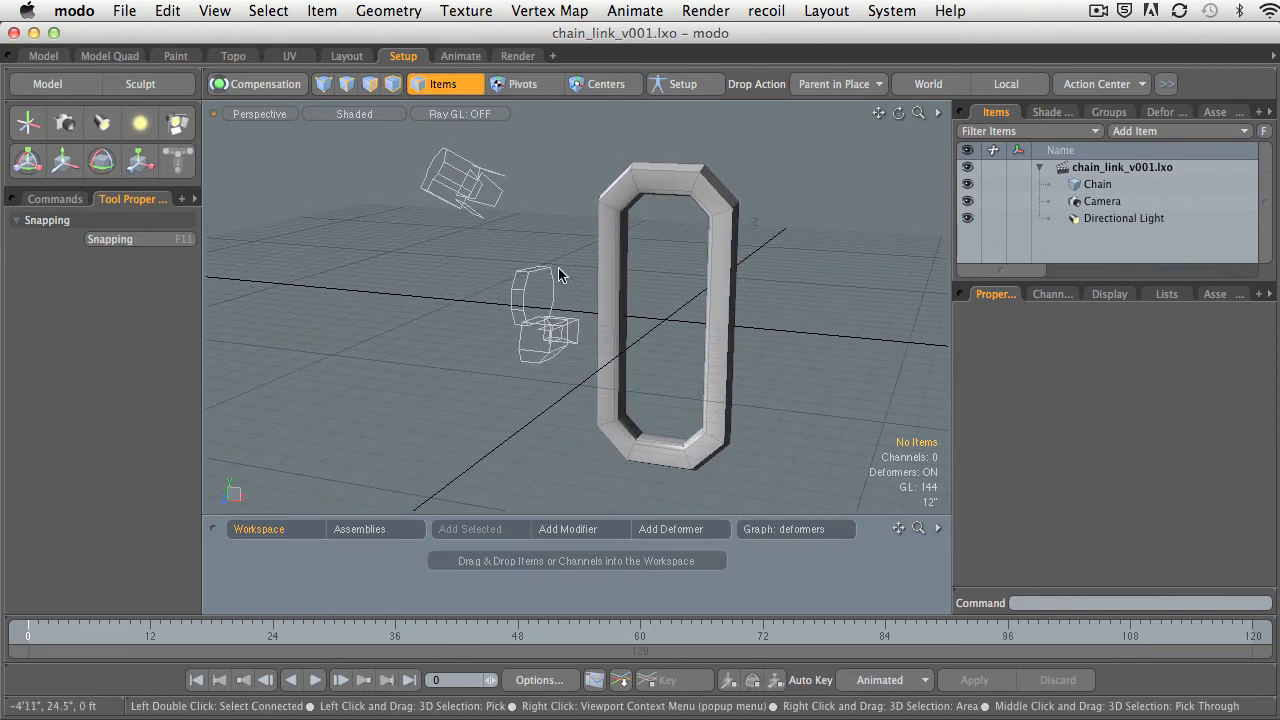
{"action": "key", "text": "o"}
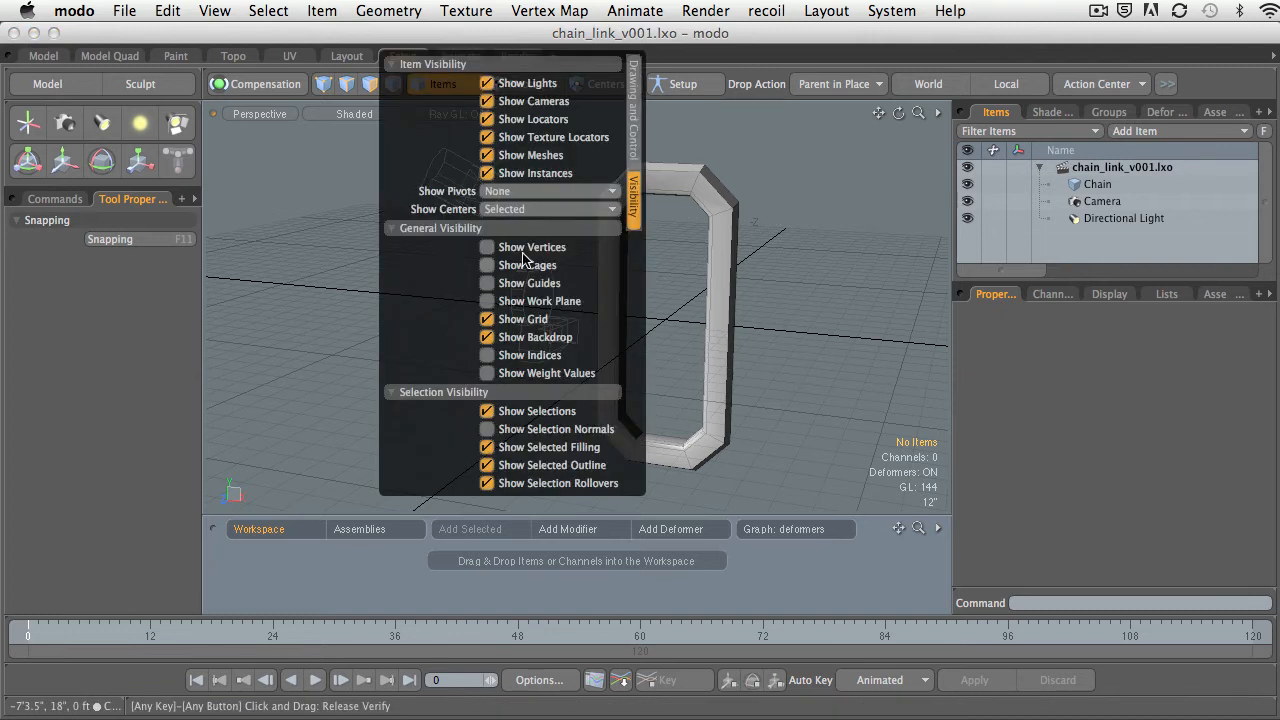
{"action": "left_click", "coordinate": [514, 86]}
{"action": "left_click", "coordinate": [505, 101]}
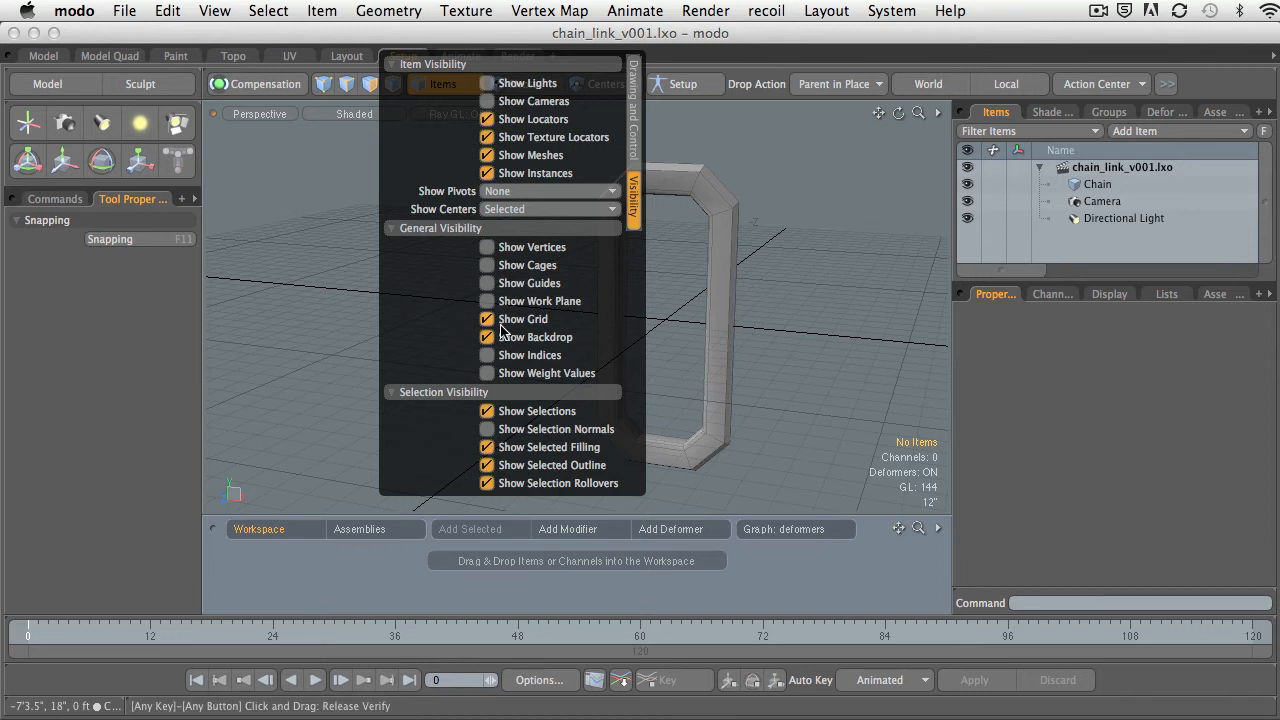
{"action": "left_click", "coordinate": [532, 322]}
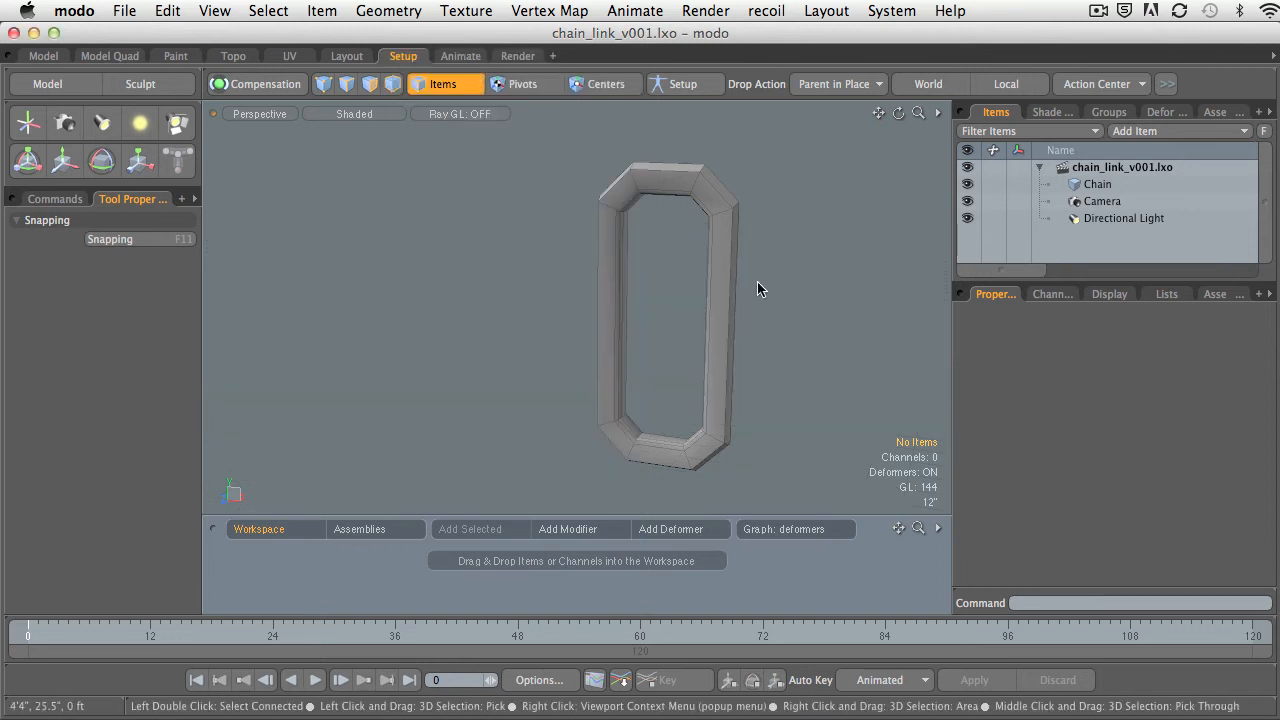
Duplicate the Chain mesh item.
{"action": "left_click_drag", "start_coordinate": [757, 283], "coordinate": [706, 274], "text": "alt"}
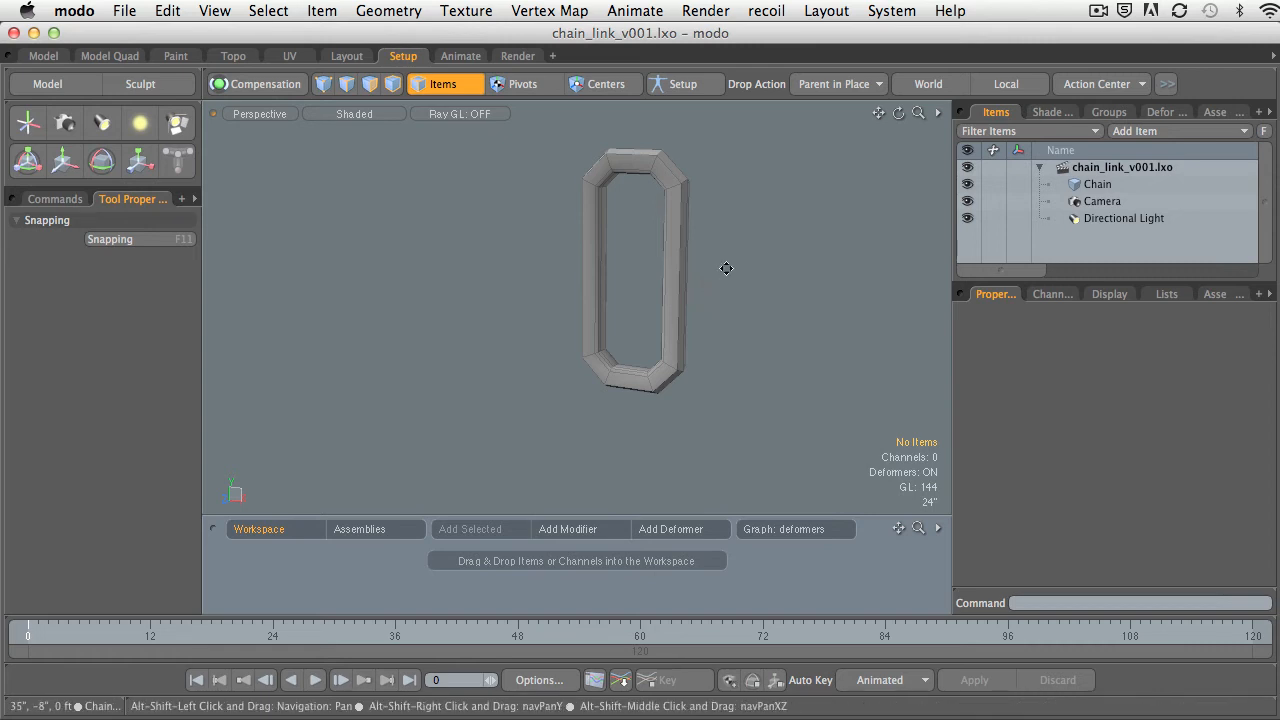
{"action": "mouse_move", "coordinate": [727, 269]}
{"action": "left_mouse_down", "text": "alt+shift"}
{"action": "mouse_move", "coordinate": [767, 267]}
{"action": "mouse_move", "coordinate": [738, 288]}
{"action": "left_mouse_up", "text": "alt+shift"}
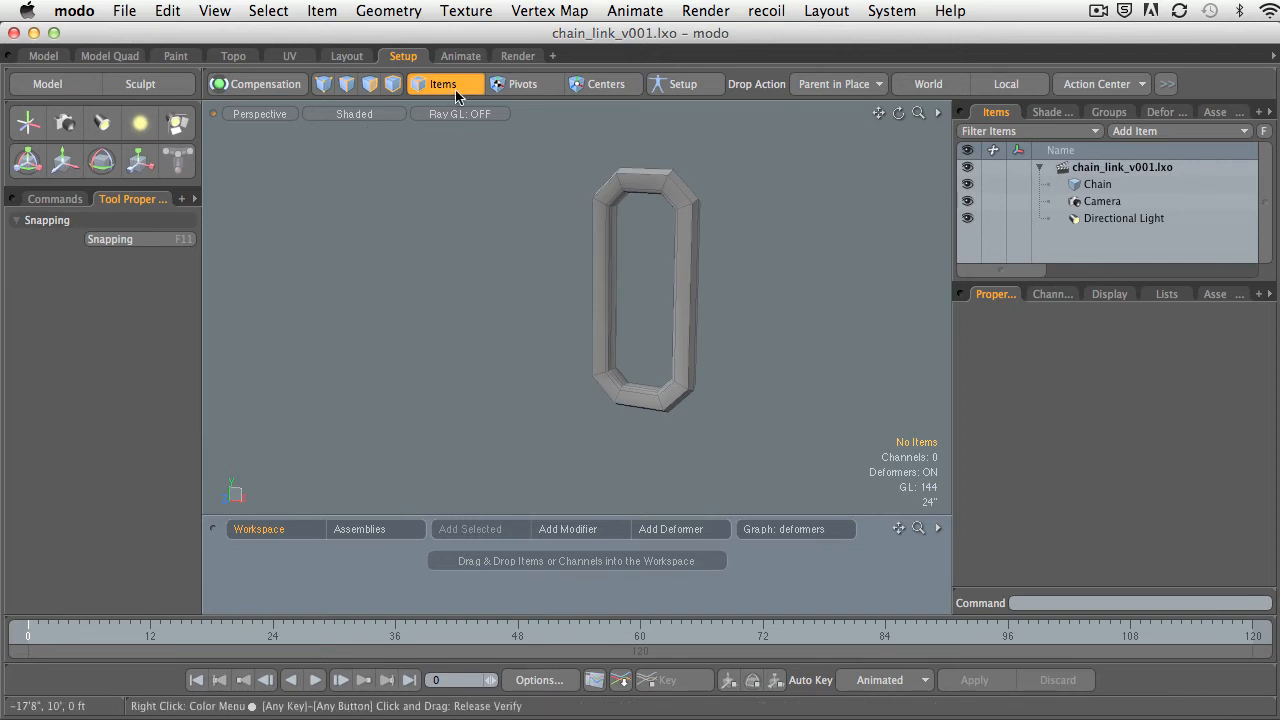
{"action": "left_click", "coordinate": [1078, 186]}
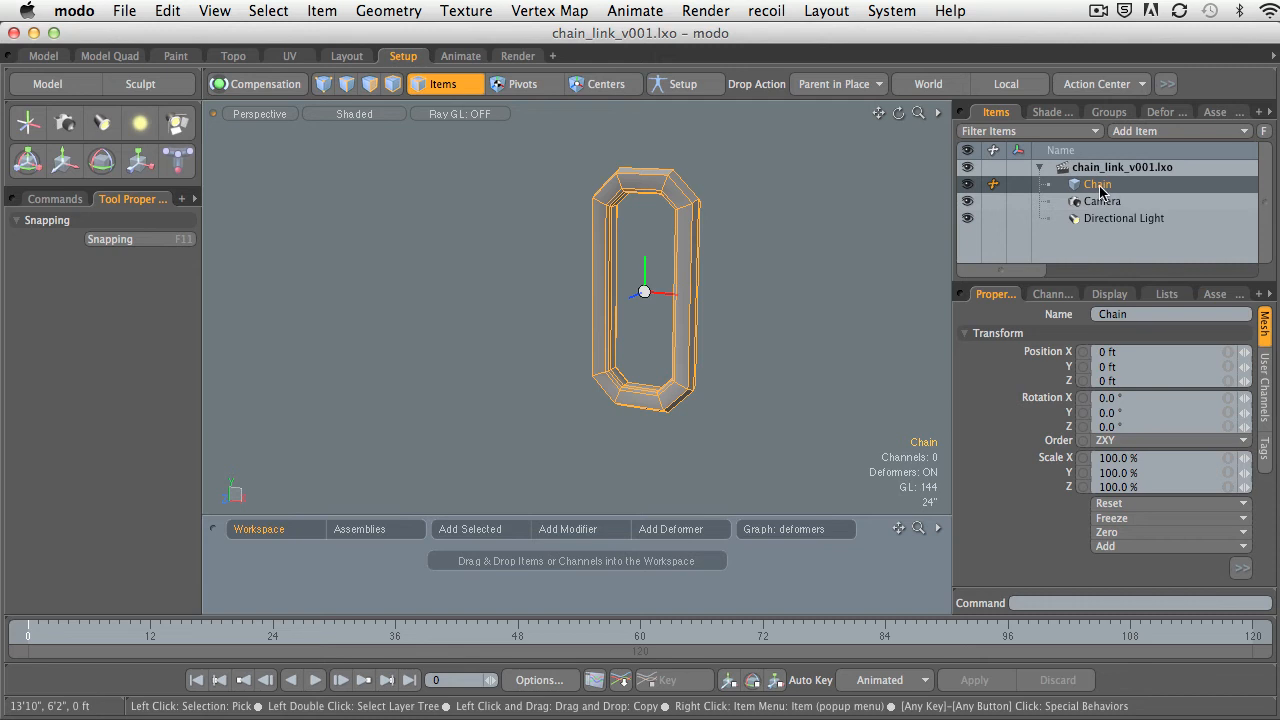
{"action": "right_click", "coordinate": [1097, 191]}
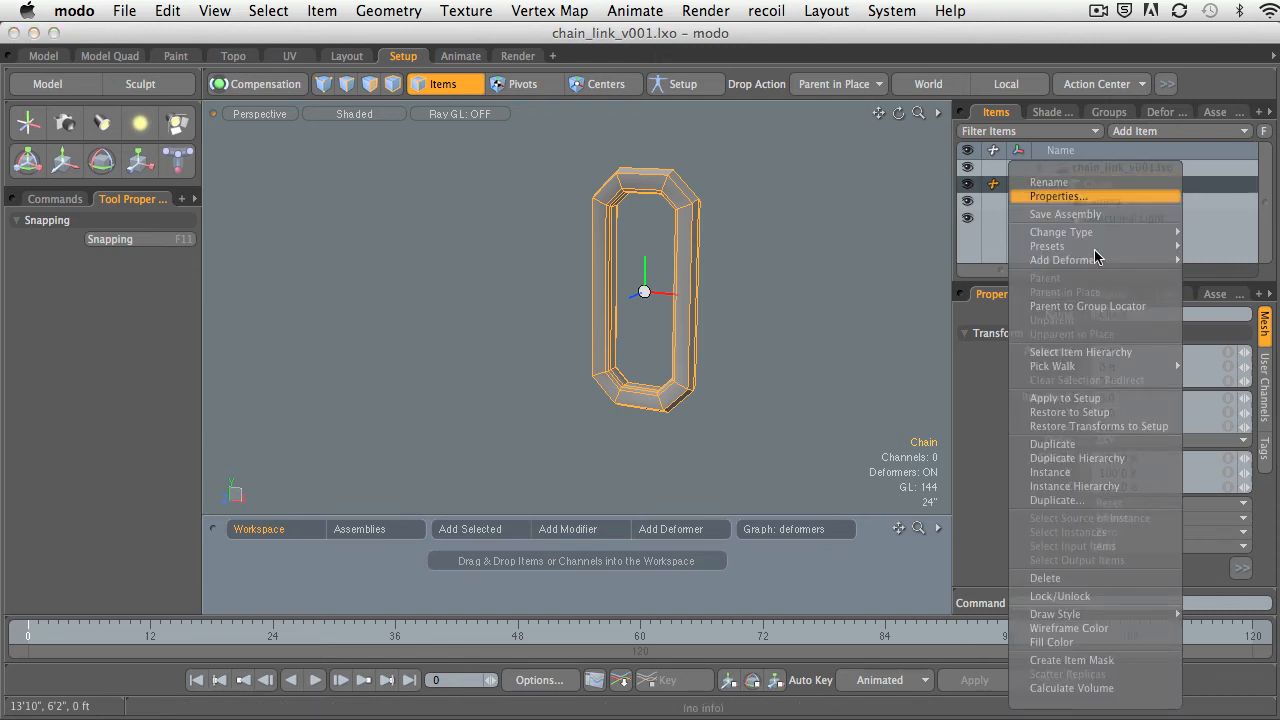
{"action": "left_click", "coordinate": [1087, 455]}
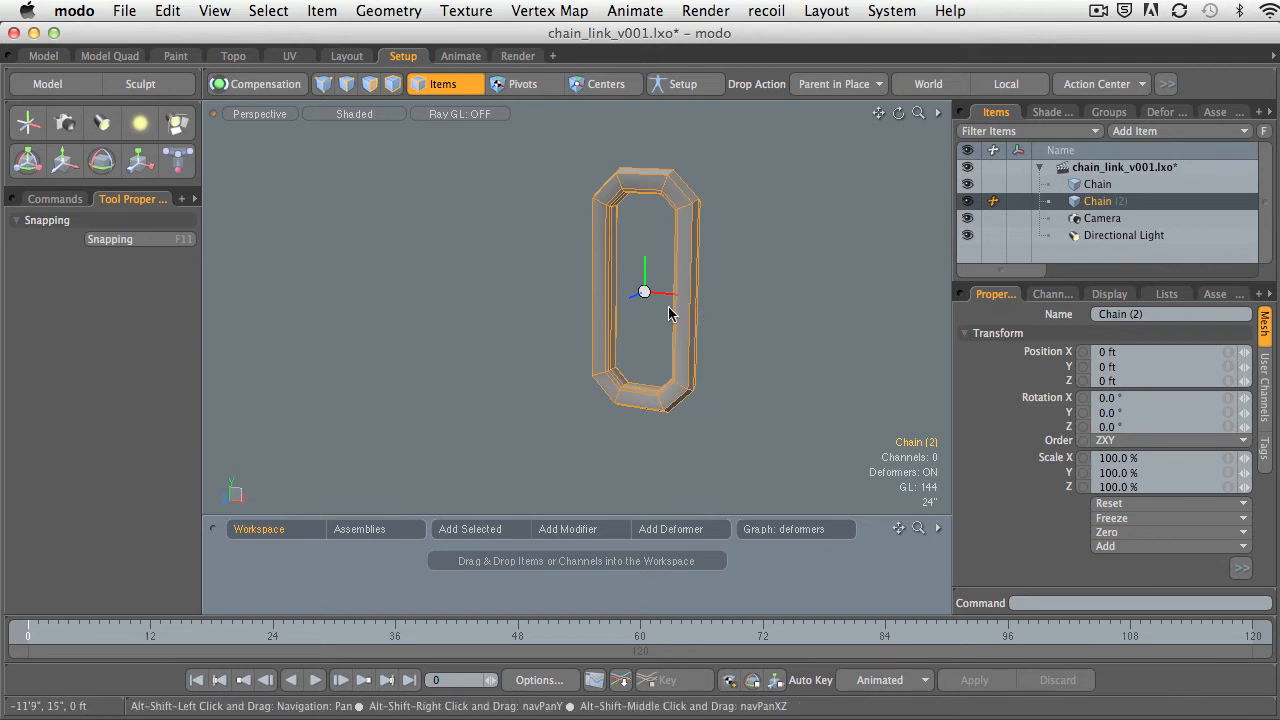
Rotate the duplicated link 90° about Y and lower it to about Y -10'9.25" so it interlocks with the original link.
{"action": "key", "text": "y"}
{"action": "left_click_drag", "start_coordinate": [647, 236], "coordinate": [665, 316]}
{"action": "mouse_move", "coordinate": [671, 271]}
{"action": "left_mouse_down"}
{"action": "mouse_move", "coordinate": [669, 372]}
{"action": "mouse_move", "coordinate": [682, 266]}
{"action": "left_mouse_up"}
{"action": "left_click_drag", "start_coordinate": [682, 266], "coordinate": [650, 298], "text": "alt"}
{"action": "left_click_drag", "start_coordinate": [647, 379], "coordinate": [800, 360]}
{"action": "left_click_drag", "start_coordinate": [768, 310], "coordinate": [774, 380], "text": "alt+shift"}
{"action": "left_click_drag", "start_coordinate": [774, 380], "coordinate": [735, 430], "text": "ctrl+alt"}
{"action": "left_click_drag", "start_coordinate": [735, 430], "coordinate": [782, 351], "text": "alt+shift"}
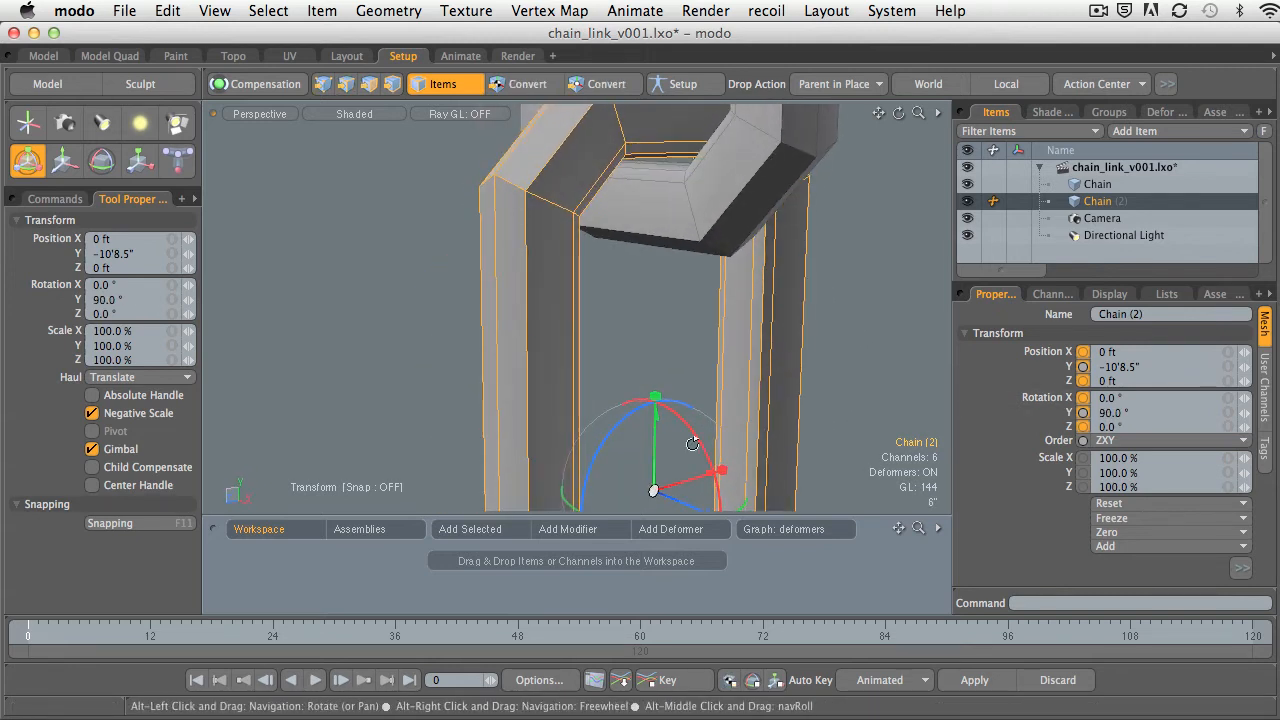
{"action": "left_click_drag", "start_coordinate": [657, 422], "coordinate": [657, 421]}
{"action": "left_click", "coordinate": [752, 362]}
{"action": "left_click_drag", "start_coordinate": [752, 362], "coordinate": [708, 354], "text": "alt"}
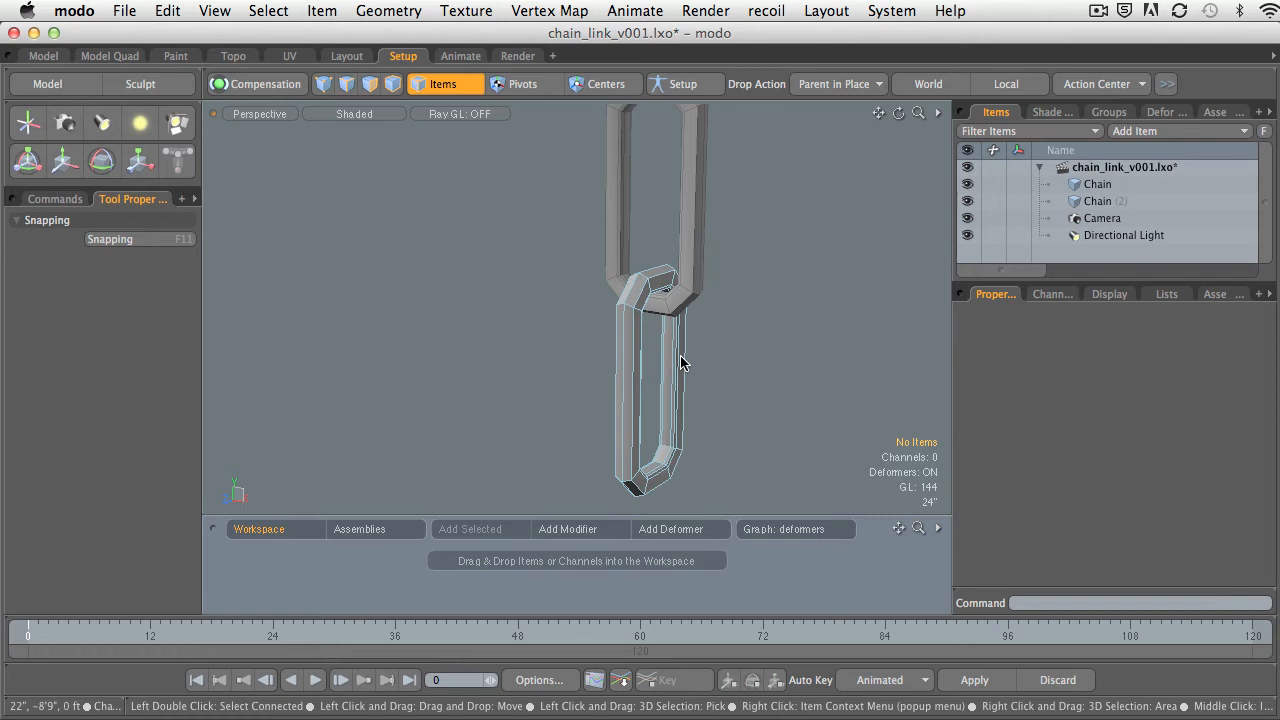
Set the Y position of the duplicated link, Chain (2), to 0.
{"action": "left_click", "coordinate": [1097, 201]}
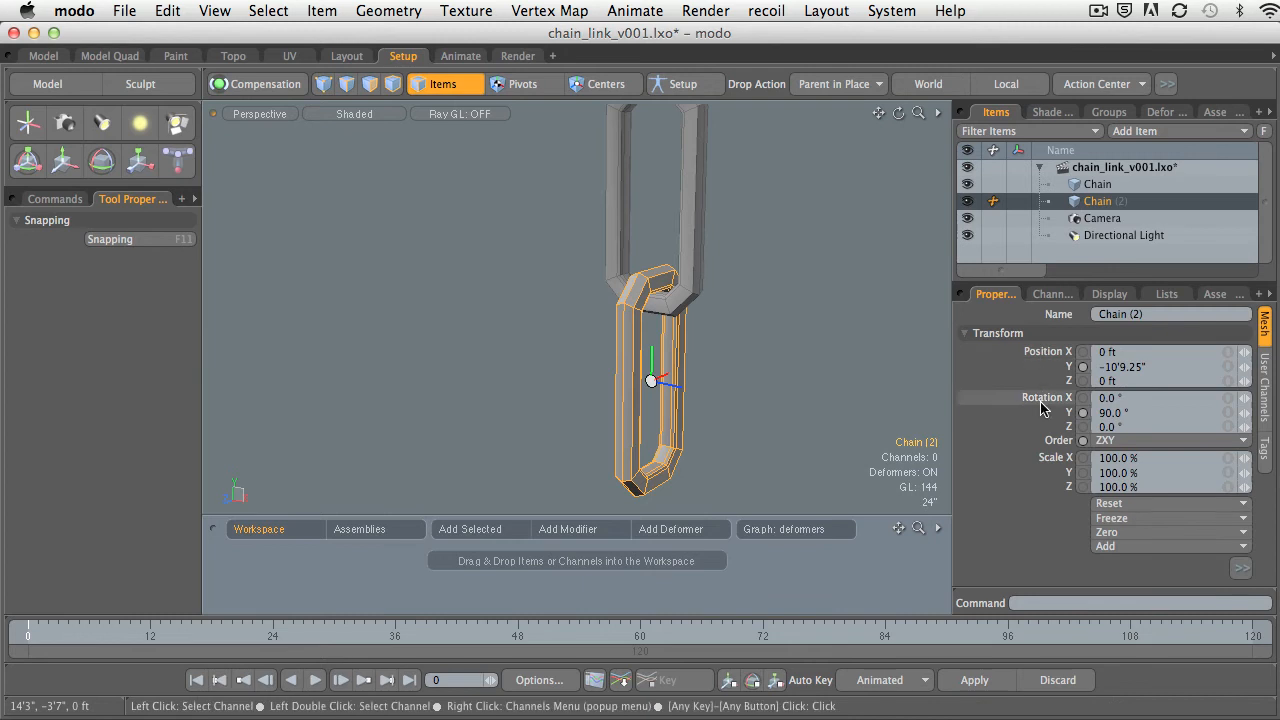
{"action": "left_click", "coordinate": [1122, 367]}
{"action": "key", "text": "Return"}
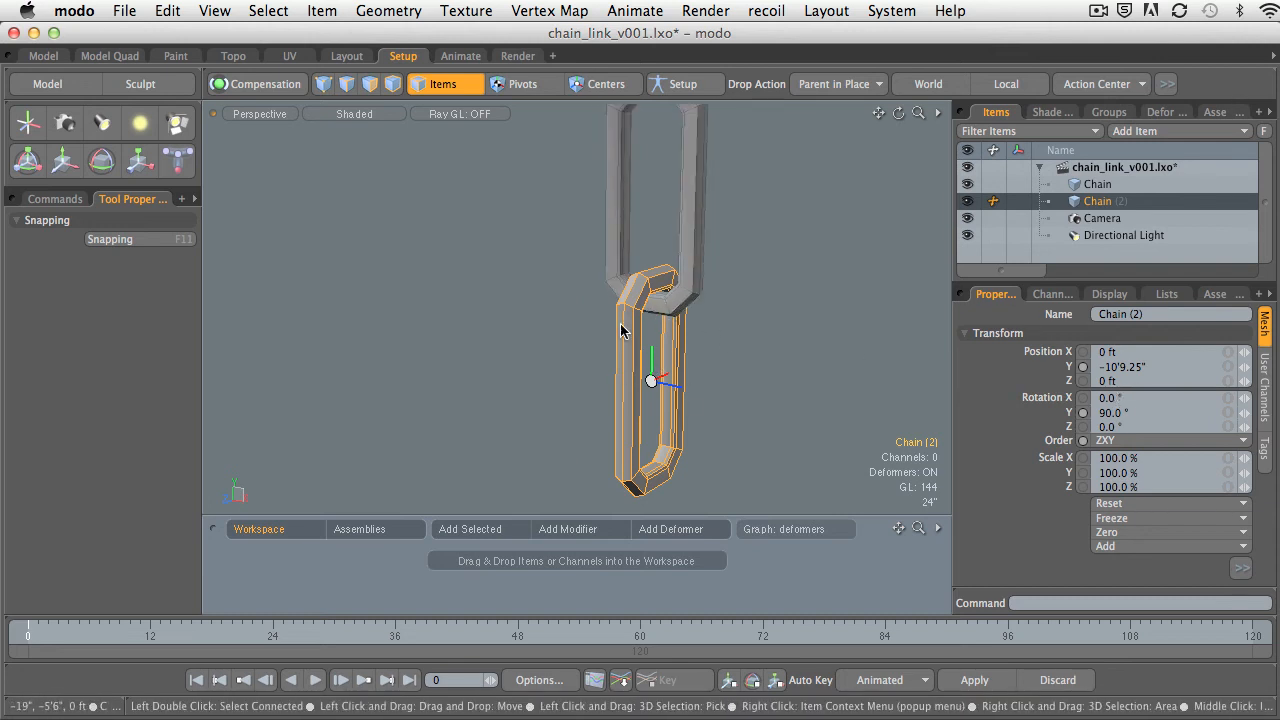
{"action": "left_click", "coordinate": [1120, 367]}
{"action": "left_click", "coordinate": [1114, 412]}
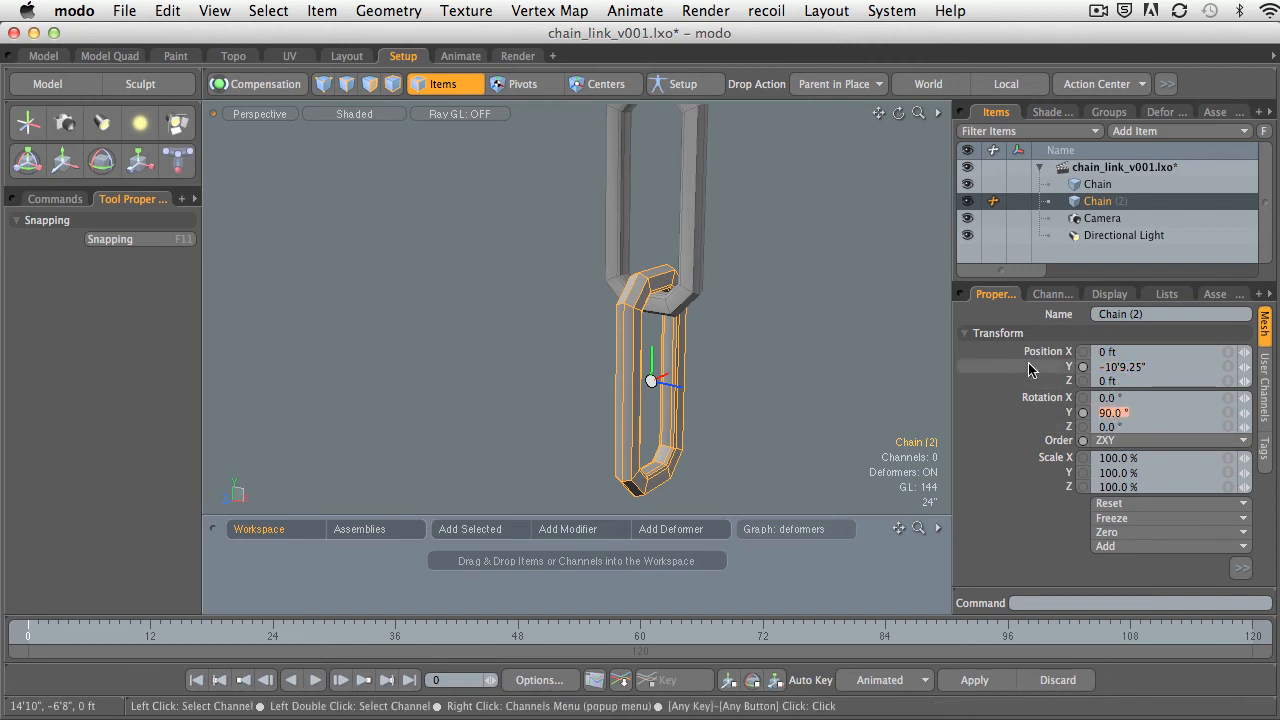
{"action": "left_click", "coordinate": [1112, 367]}
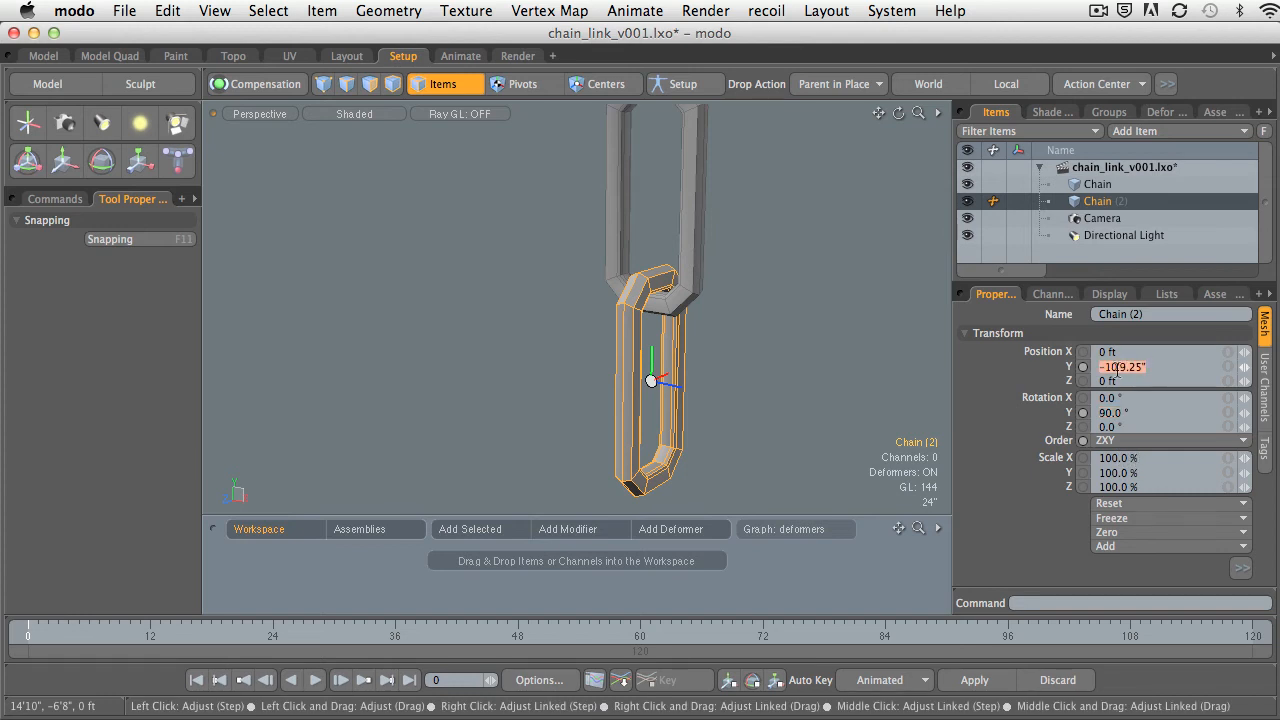
{"action": "type", "text": "0"}
{"action": "key", "text": "Return"}
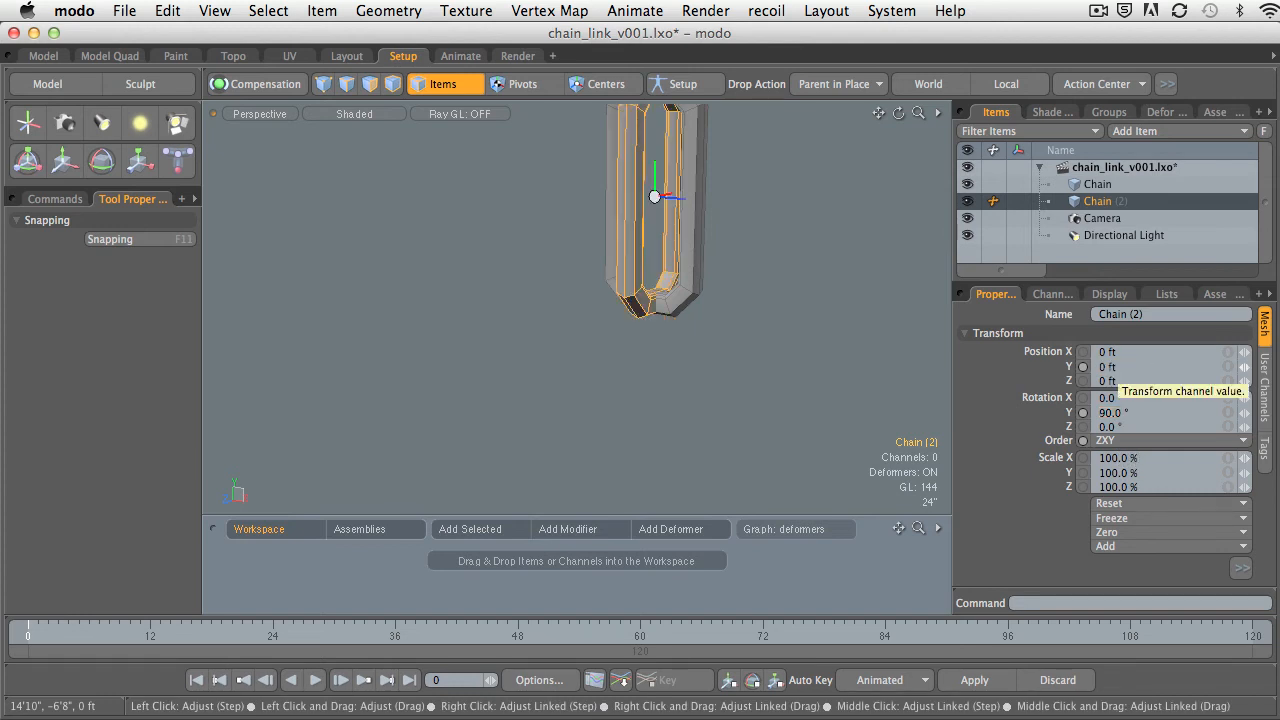
{"action": "left_click_drag", "start_coordinate": [799, 301], "coordinate": [762, 322], "text": "alt"}
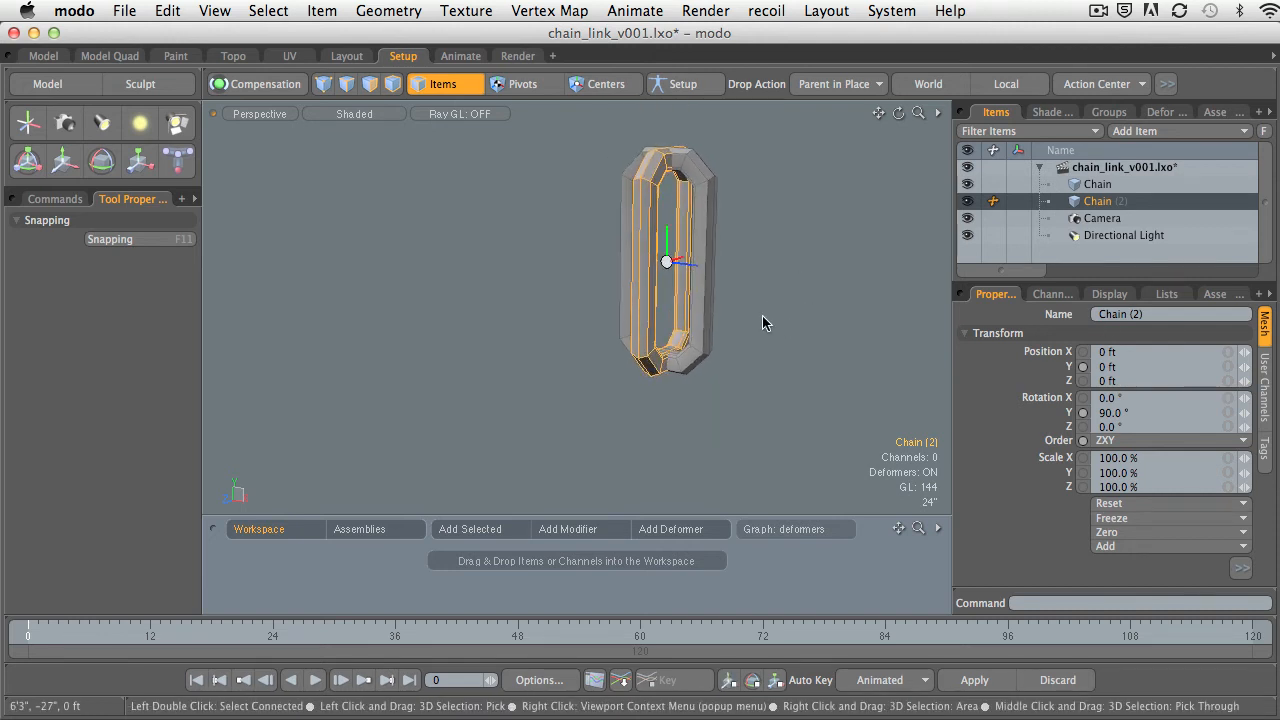
Undo the Y position change on the duplicated link.
{"action": "left_click", "coordinate": [1110, 369]}
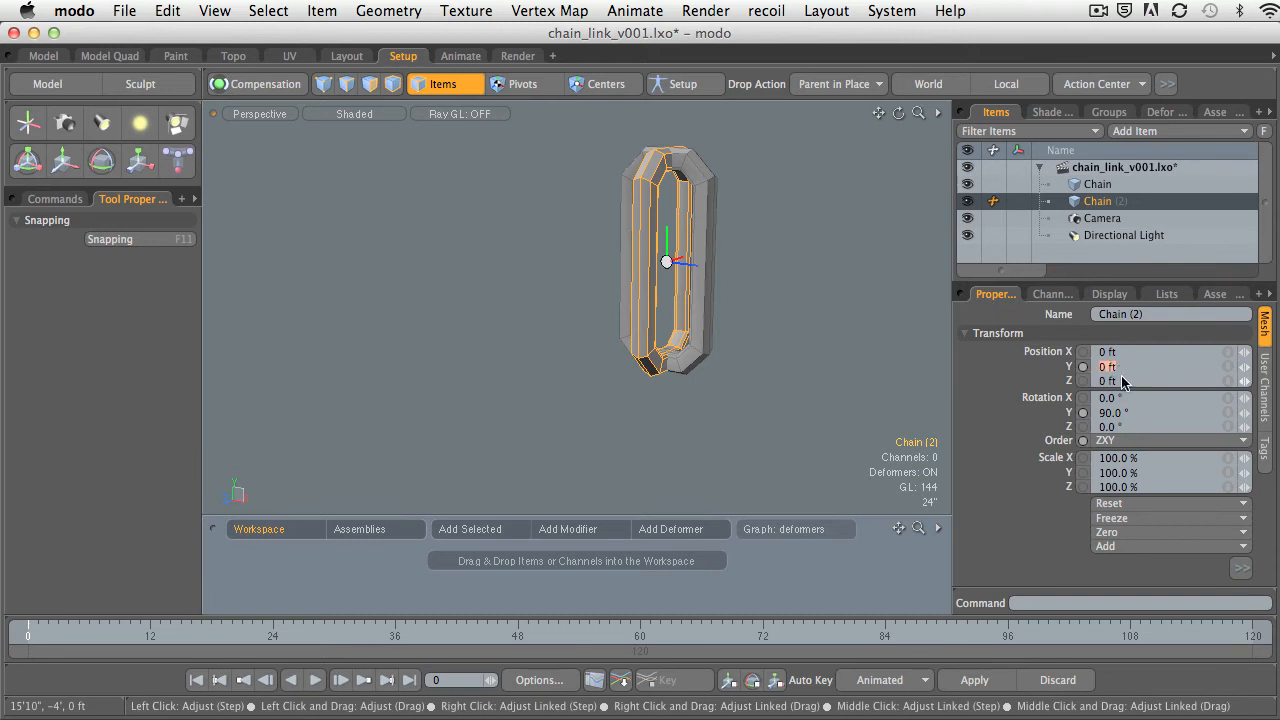
{"action": "key", "text": "super+z"}
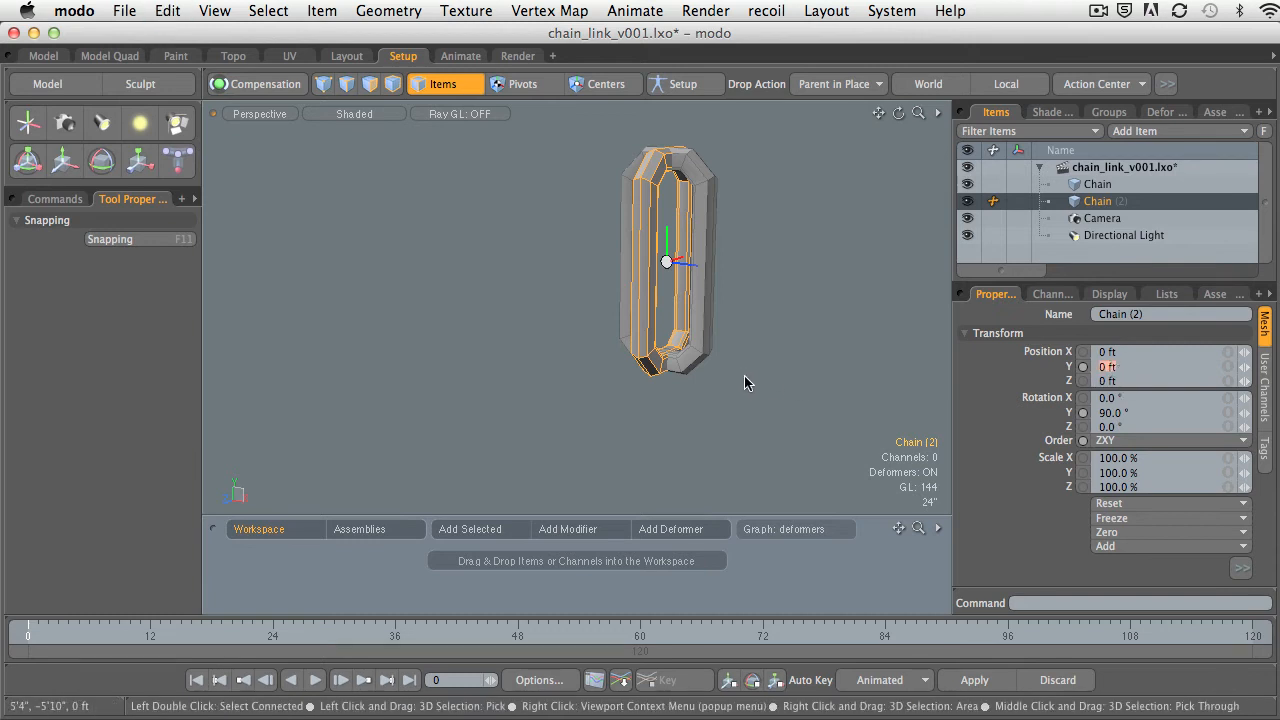
{"action": "left_click", "coordinate": [778, 381]}
{"action": "key", "text": "super+z"}
{"action": "key", "text": "super+z"}
{"action": "left_click_drag", "start_coordinate": [777, 381], "coordinate": [806, 388], "text": "alt"}
{"action": "left_click_drag", "start_coordinate": [806, 388], "coordinate": [772, 318], "text": "alt+shift"}
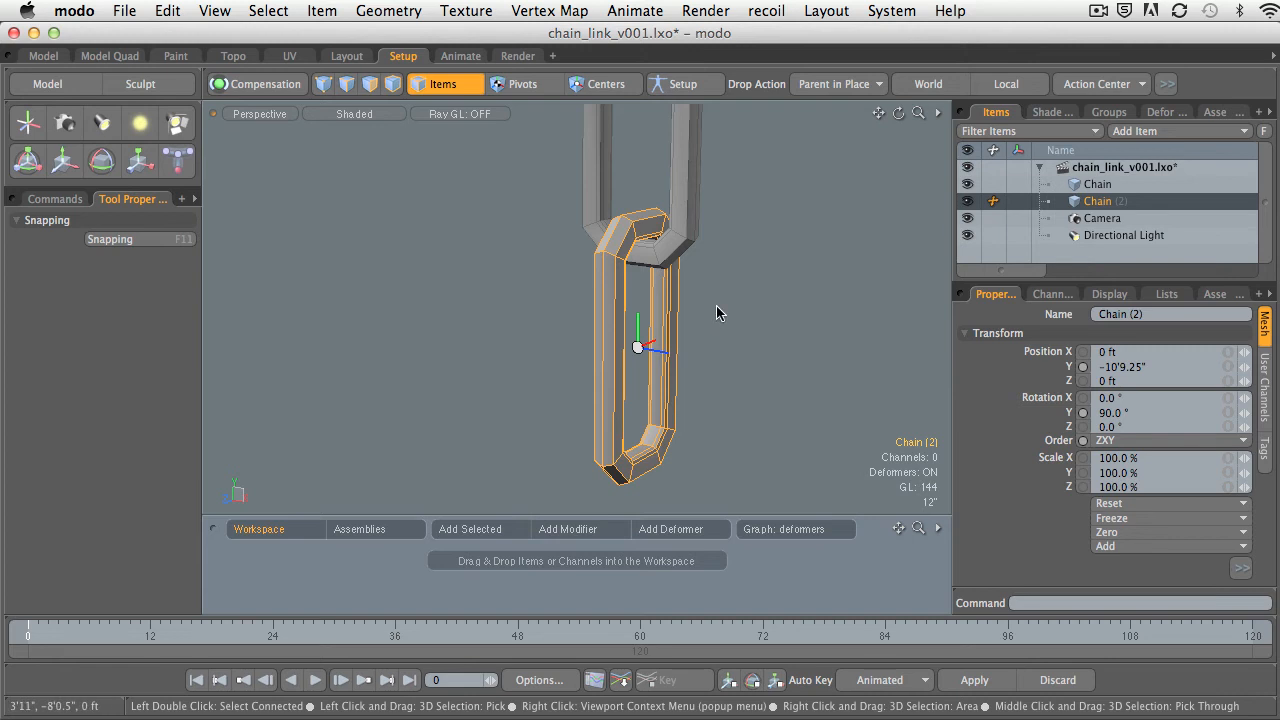
In Centers mode, move the lower link's center up to about Y -5'7.75".
{"action": "left_click_drag", "start_coordinate": [716, 305], "coordinate": [680, 322], "text": "alt"}
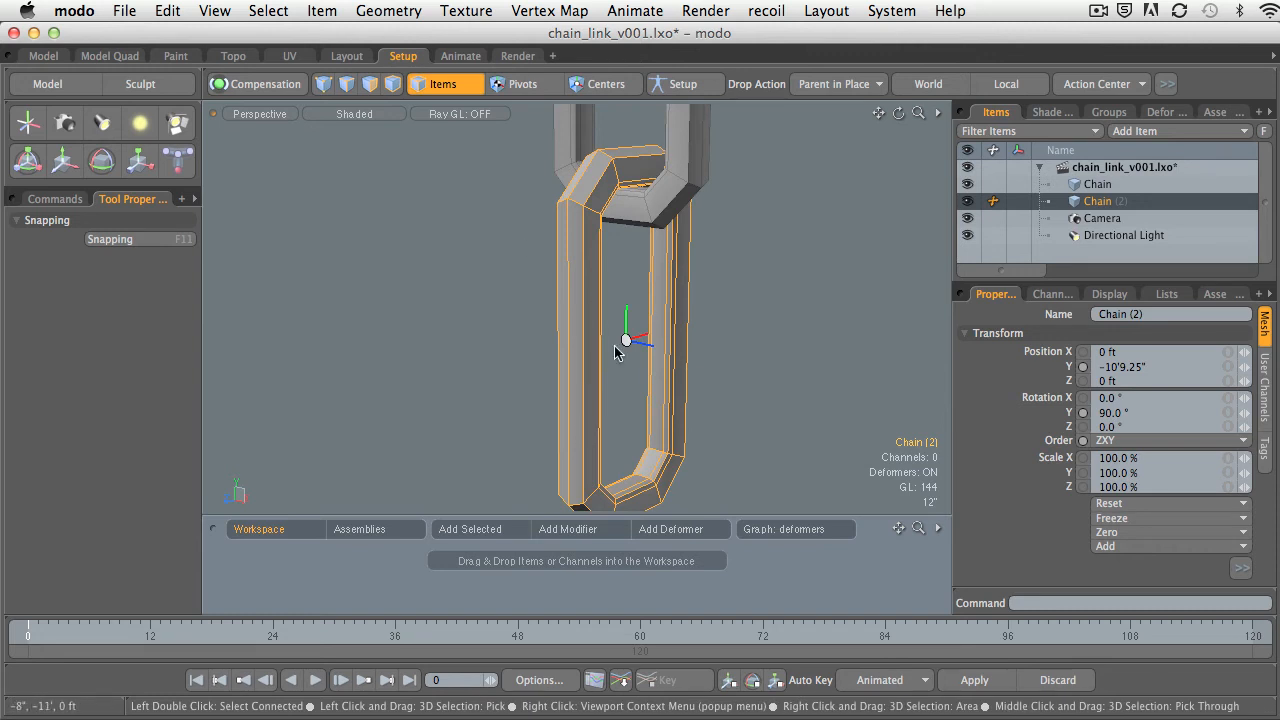
{"action": "left_click", "coordinate": [600, 84]}
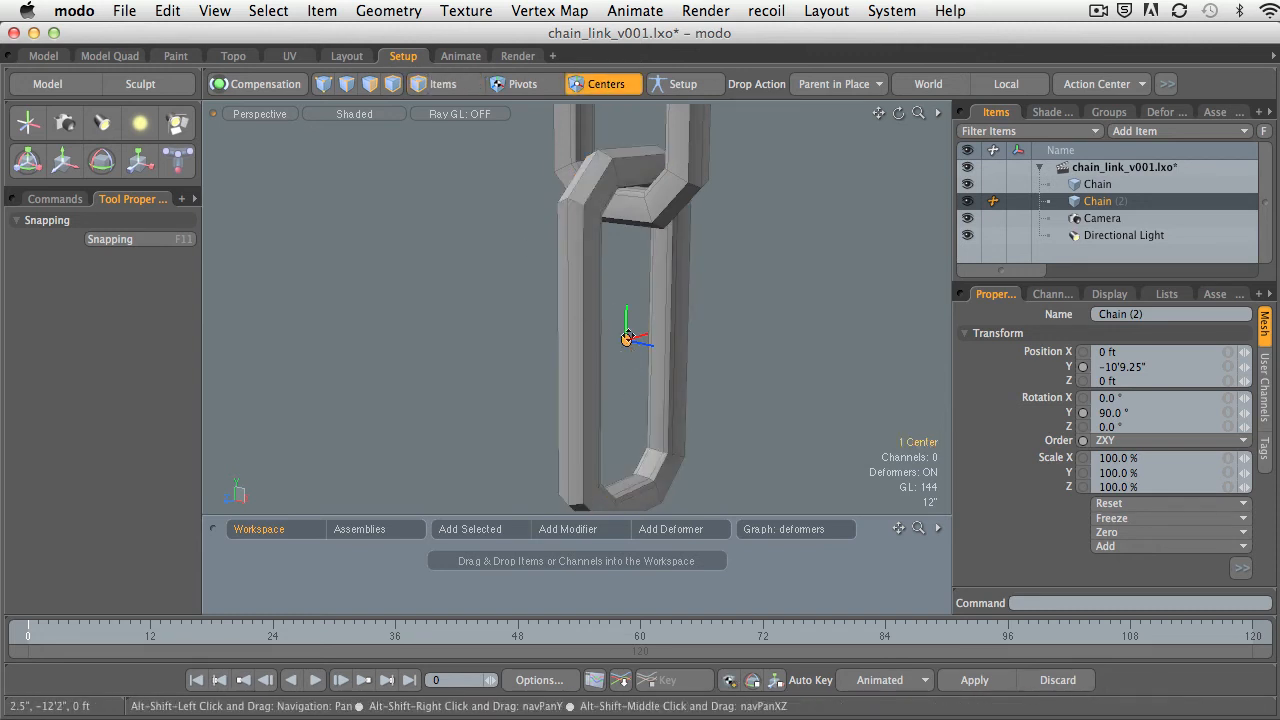
{"action": "left_click_drag", "start_coordinate": [628, 350], "coordinate": [628, 332], "text": "alt+shift"}
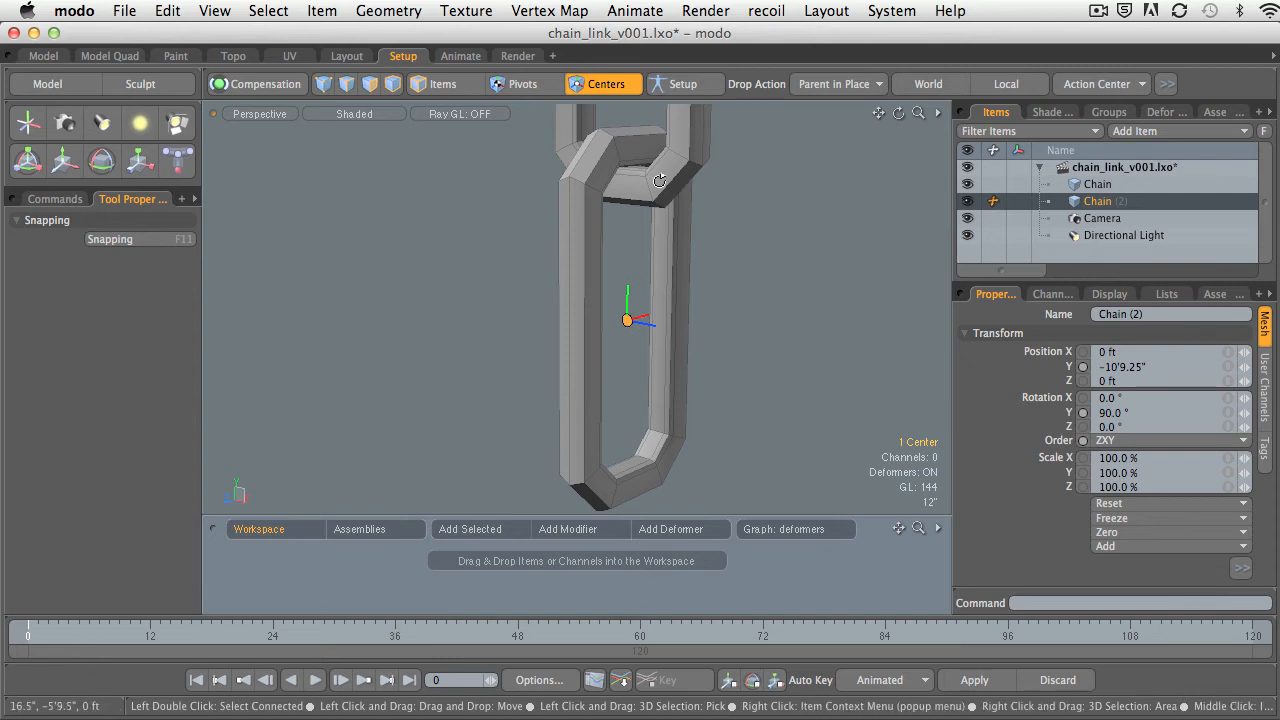
{"action": "left_click_drag", "start_coordinate": [627, 330], "coordinate": [644, 232], "text": "alt"}
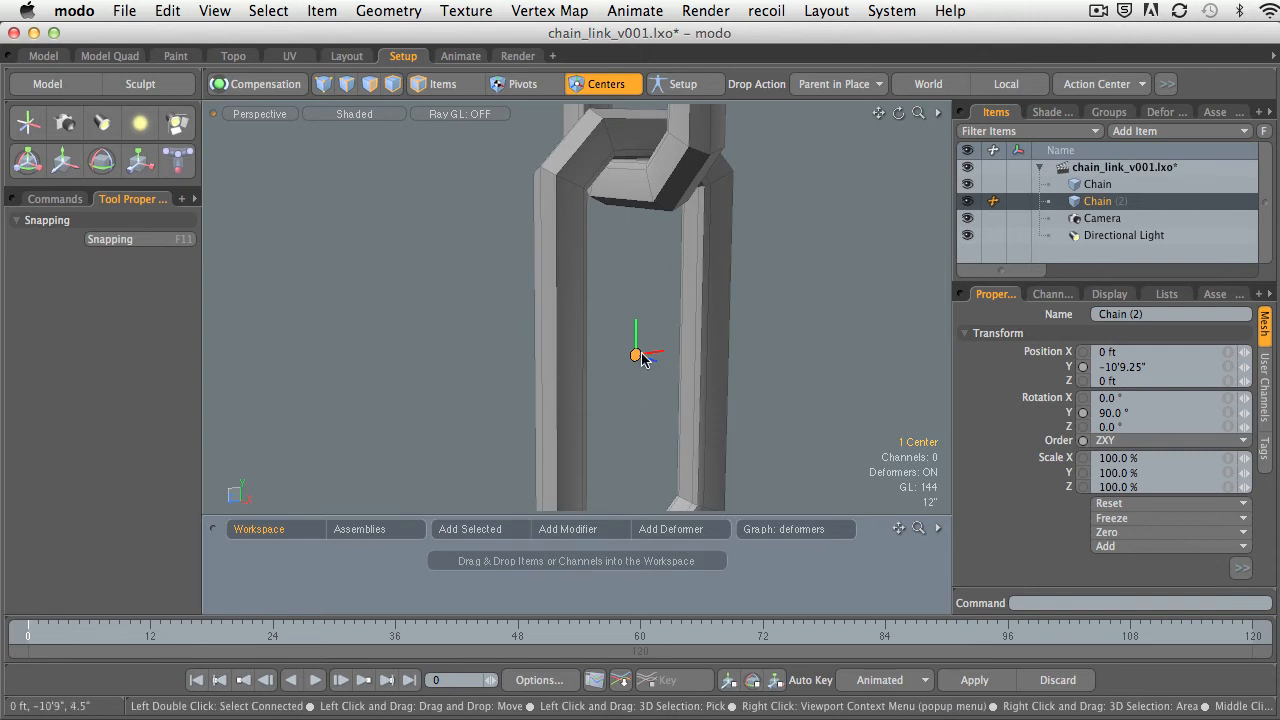
{"action": "left_click_drag", "start_coordinate": [640, 358], "coordinate": [634, 245], "text": "alt+shift"}
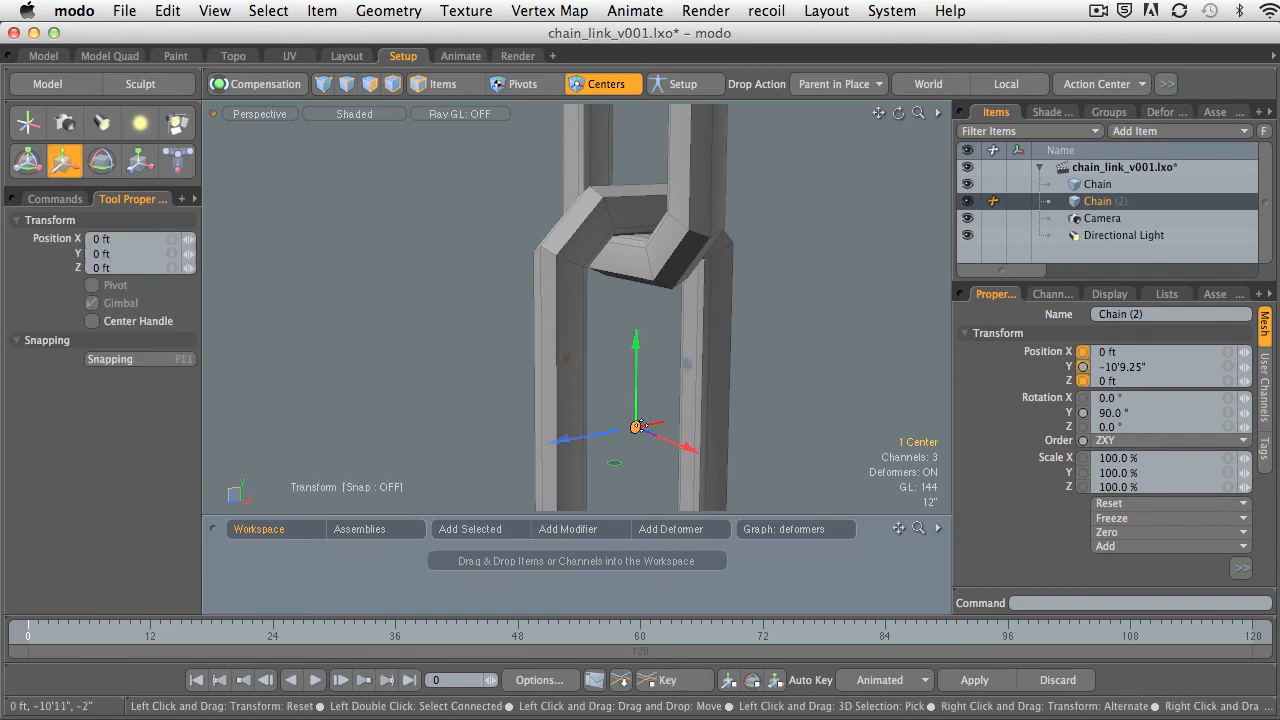
{"action": "key", "text": "w"}
{"action": "left_click_drag", "start_coordinate": [637, 370], "coordinate": [637, 174]}
Fine-tune the lower link's center in the Right view to about Y -5'4.5", where the links meet, and return to Items mode.
{"action": "key", "text": "ctrl+space"}
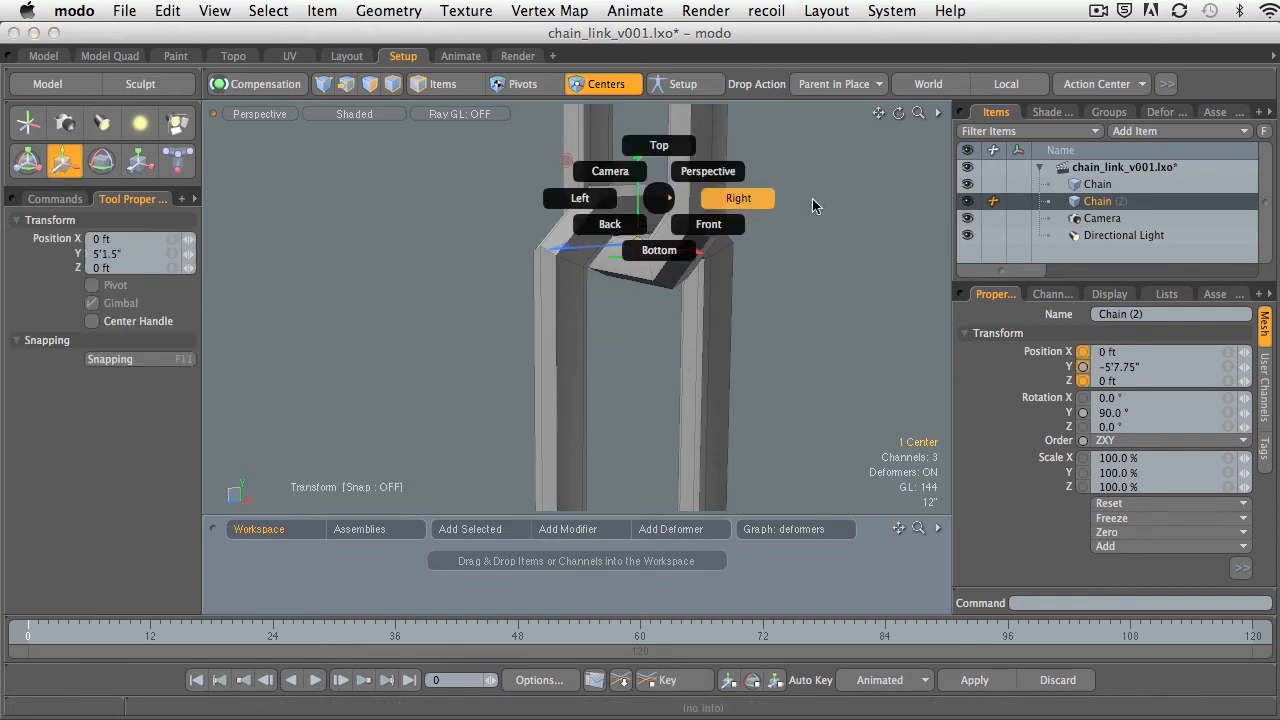
{"action": "left_click", "coordinate": [814, 203]}
{"action": "left_click_drag", "start_coordinate": [570, 258], "coordinate": [685, 296], "text": "alt+shift"}
{"action": "left_click_drag", "start_coordinate": [674, 146], "coordinate": [626, 285]}
{"action": "key", "text": "q"}
{"action": "left_click_drag", "start_coordinate": [594, 349], "coordinate": [638, 364], "text": "ctrl+alt"}
{"action": "left_click_drag", "start_coordinate": [638, 364], "coordinate": [643, 331], "text": "alt+shift"}
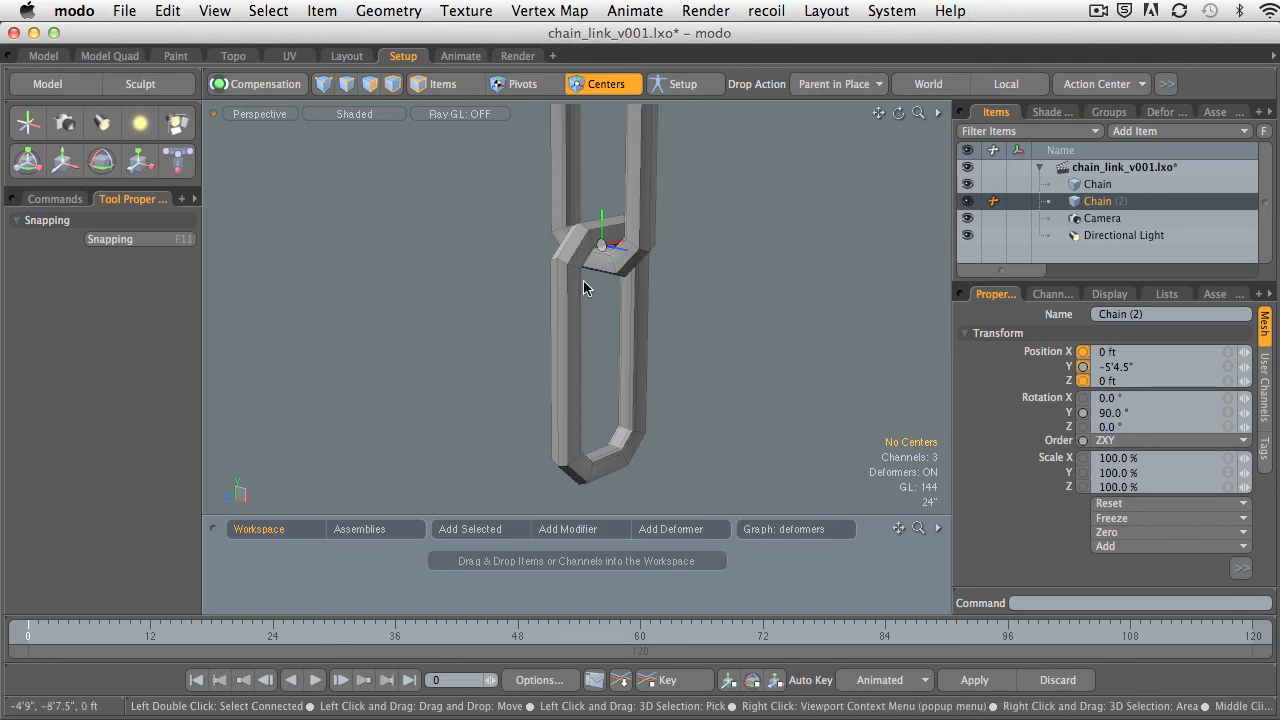
{"action": "left_click_drag", "start_coordinate": [794, 357], "coordinate": [820, 356], "text": "alt+shift"}
{"action": "left_click", "coordinate": [445, 87]}
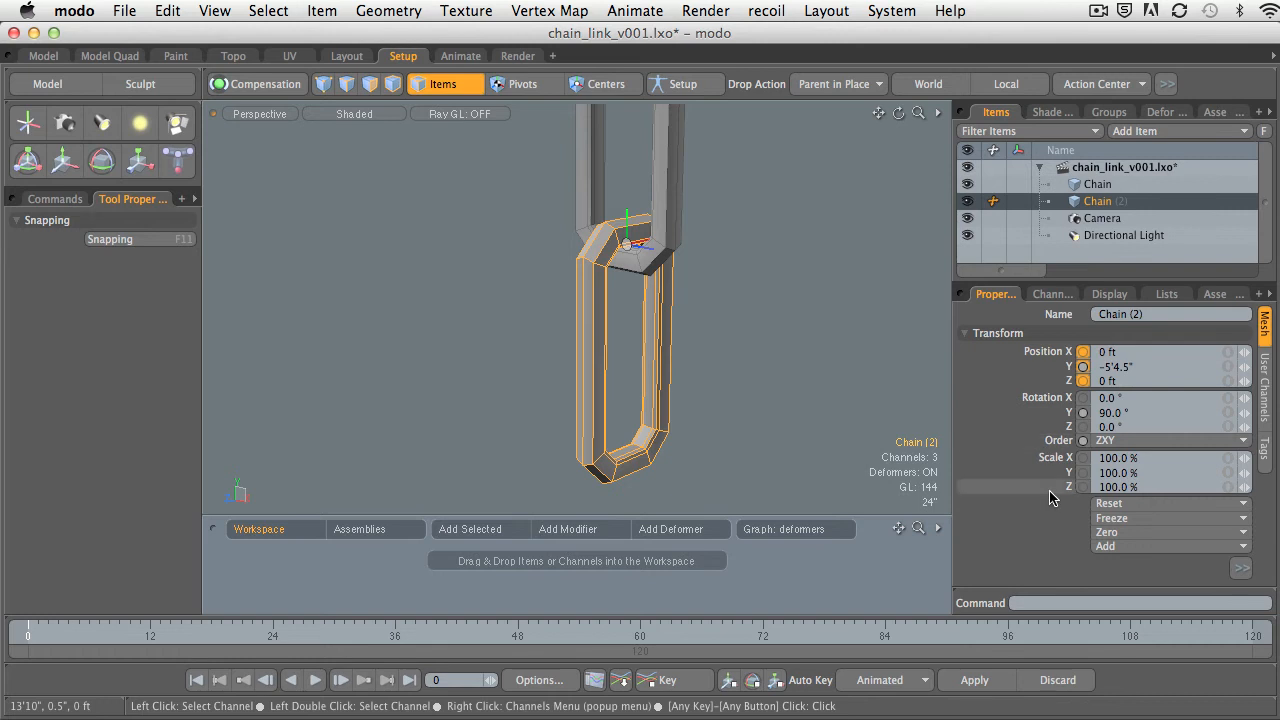
Try resetting the lower link's position and undo the reset.
{"action": "left_click", "coordinate": [1140, 504]}
{"action": "left_click", "coordinate": [1145, 504]}
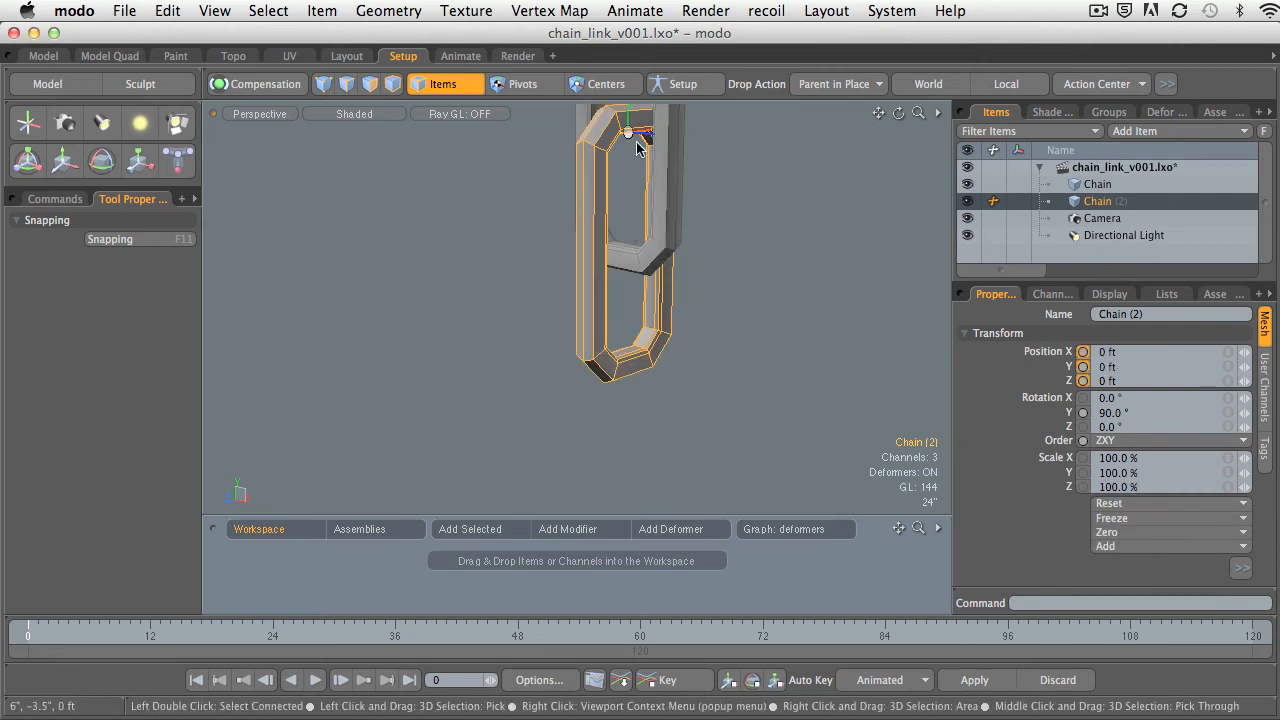
{"action": "key", "text": "super+z"}
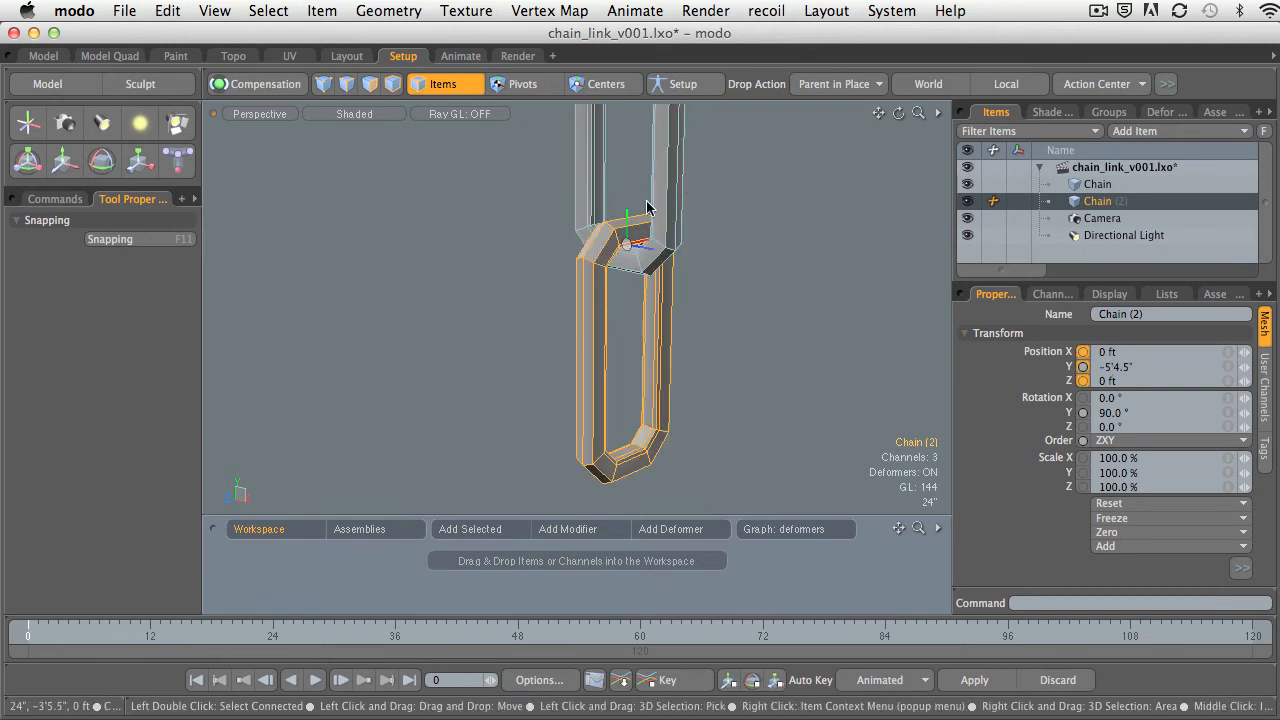
Zero the position and rotation of the lower link while keeping it in place.
{"action": "left_click", "coordinate": [1120, 366]}
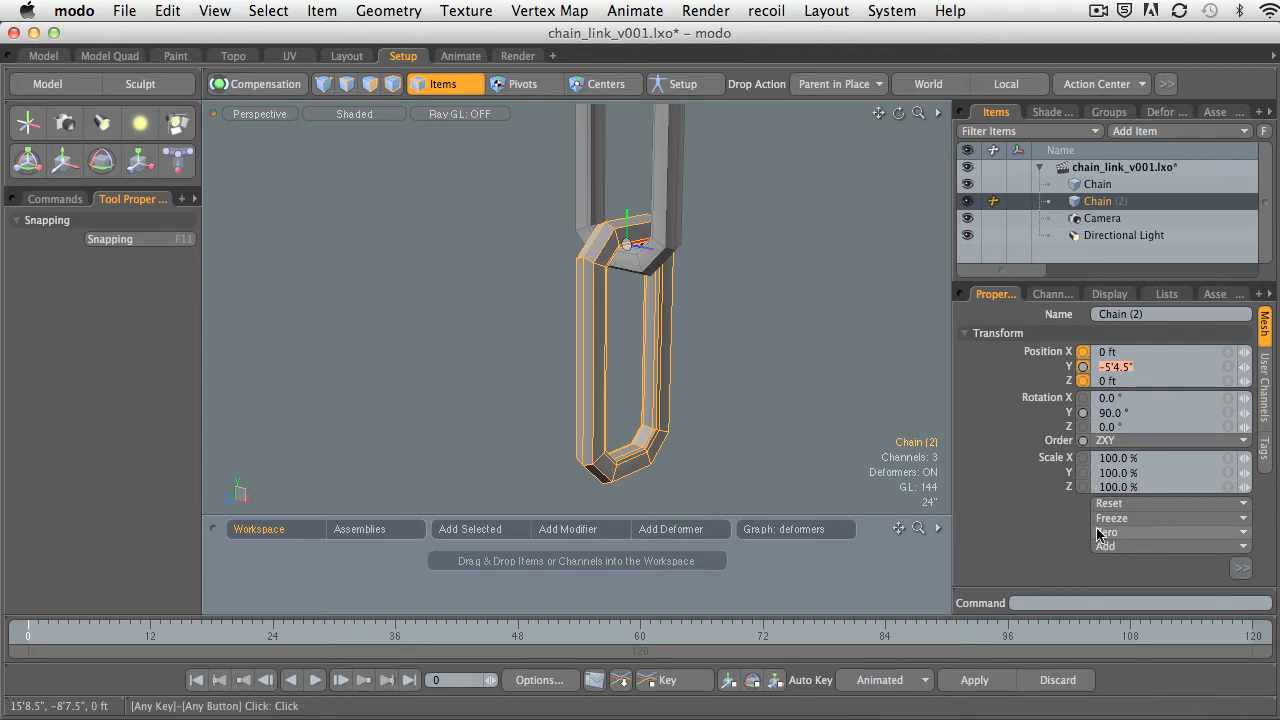
{"action": "left_click", "coordinate": [1162, 542]}
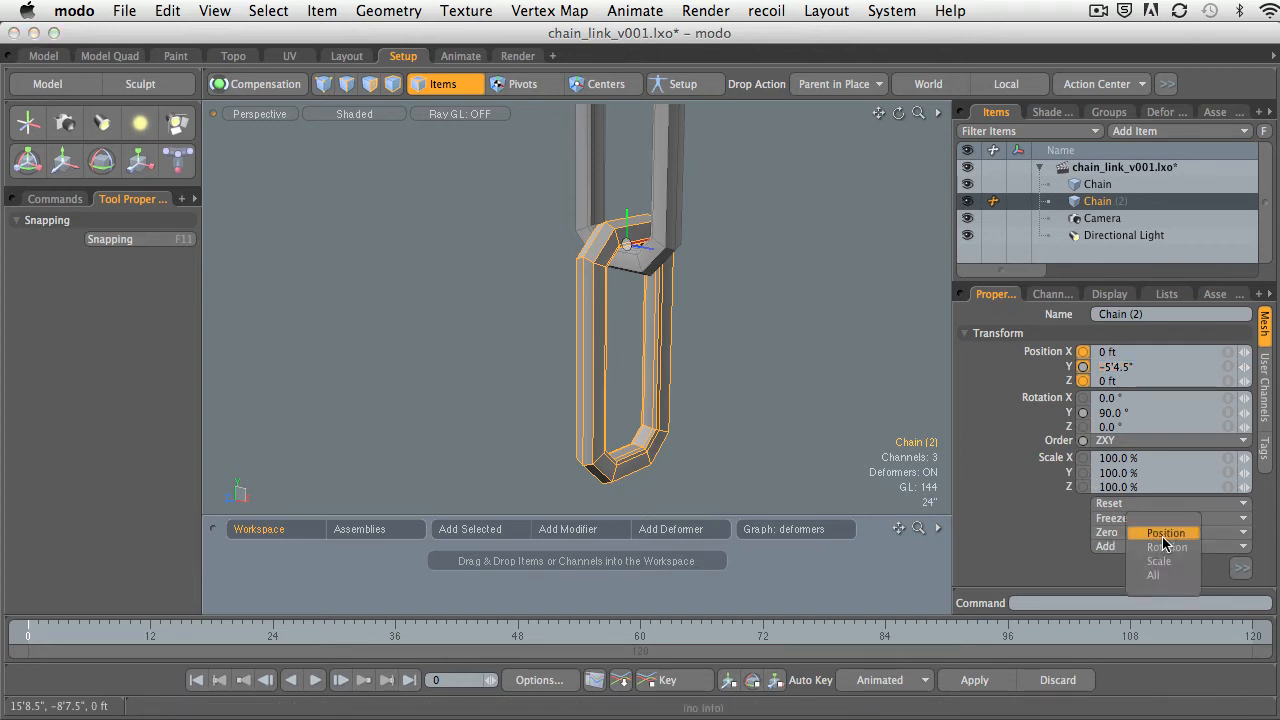
{"action": "left_click", "coordinate": [1164, 534]}
{"action": "left_click", "coordinate": [1112, 532]}
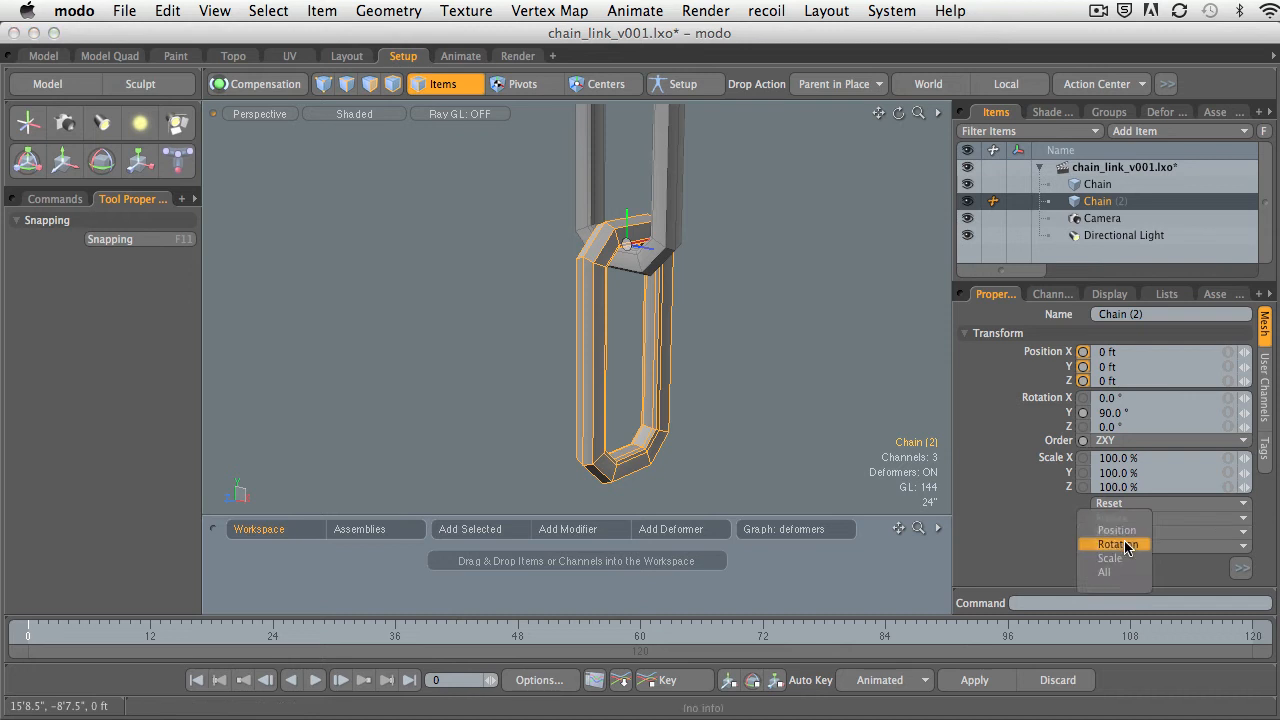
{"action": "left_click", "coordinate": [1120, 545]}
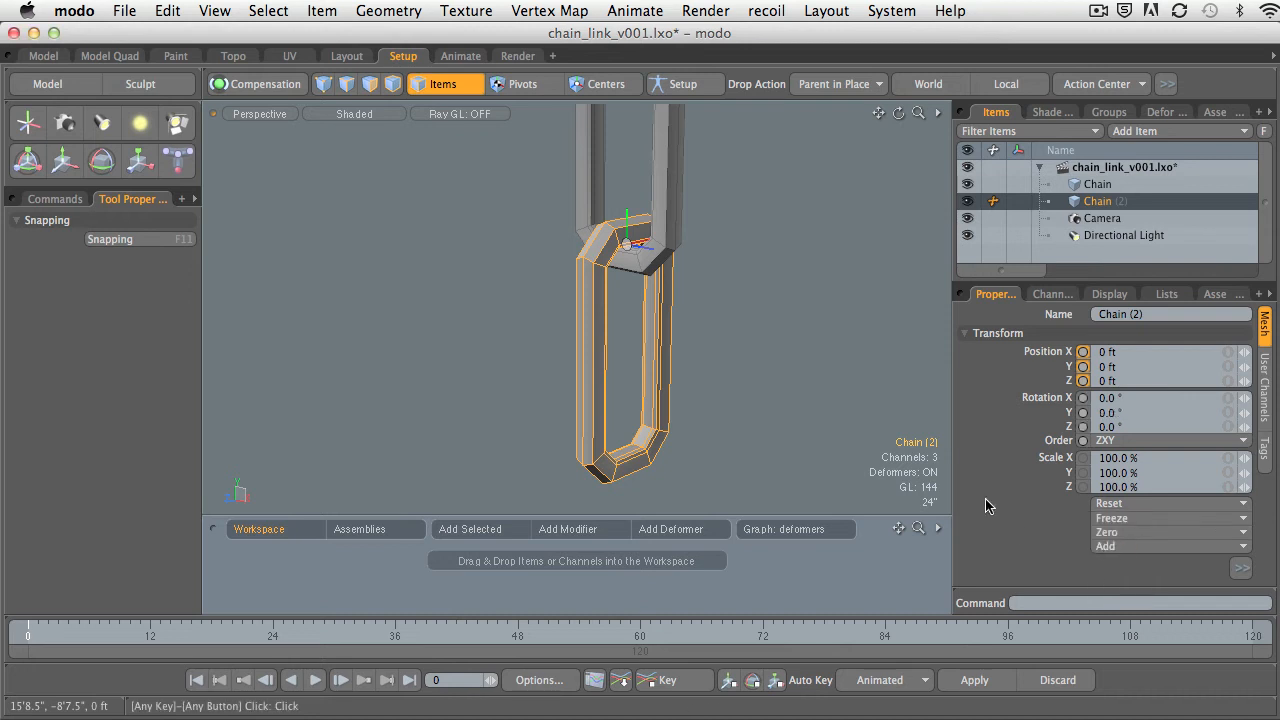
{"action": "left_click", "coordinate": [728, 338]}
{"action": "left_click_drag", "start_coordinate": [728, 338], "coordinate": [692, 323], "text": "alt"}
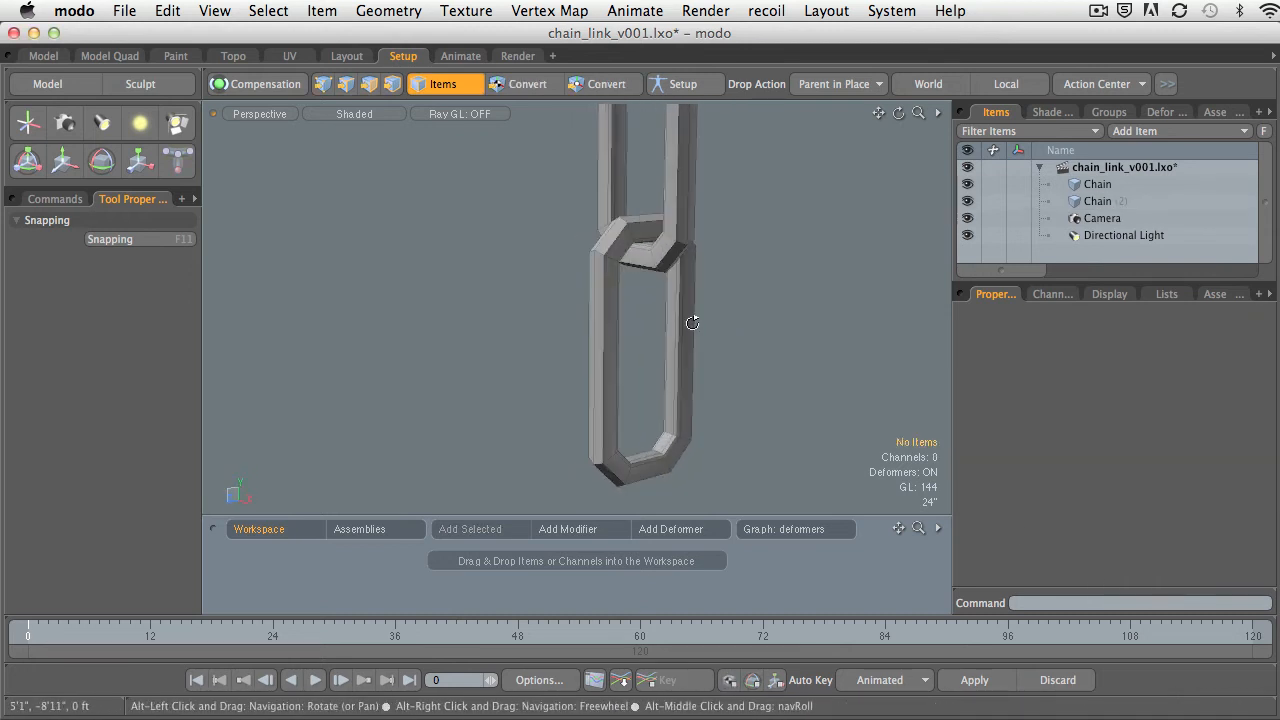
{"action": "left_click", "coordinate": [692, 323]}
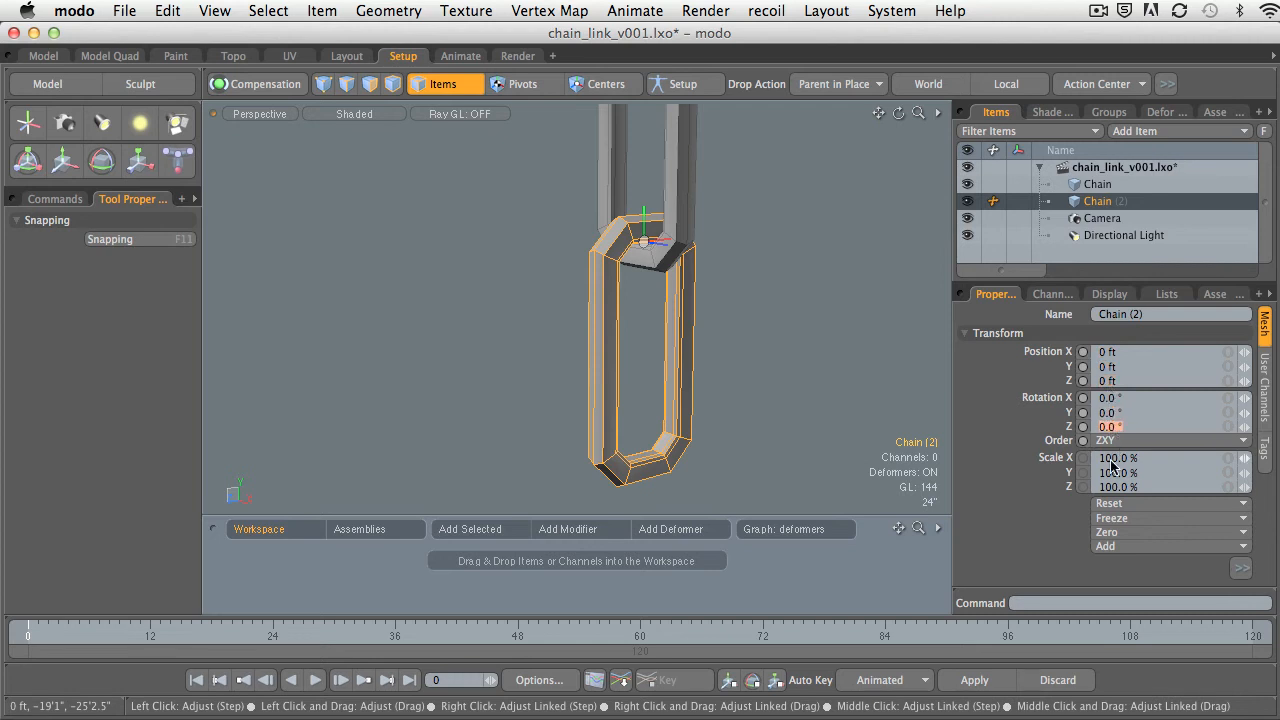
In Centers mode, select the upper link's center and move it up to about Y 4'1.5".
{"action": "left_click", "coordinate": [823, 449]}
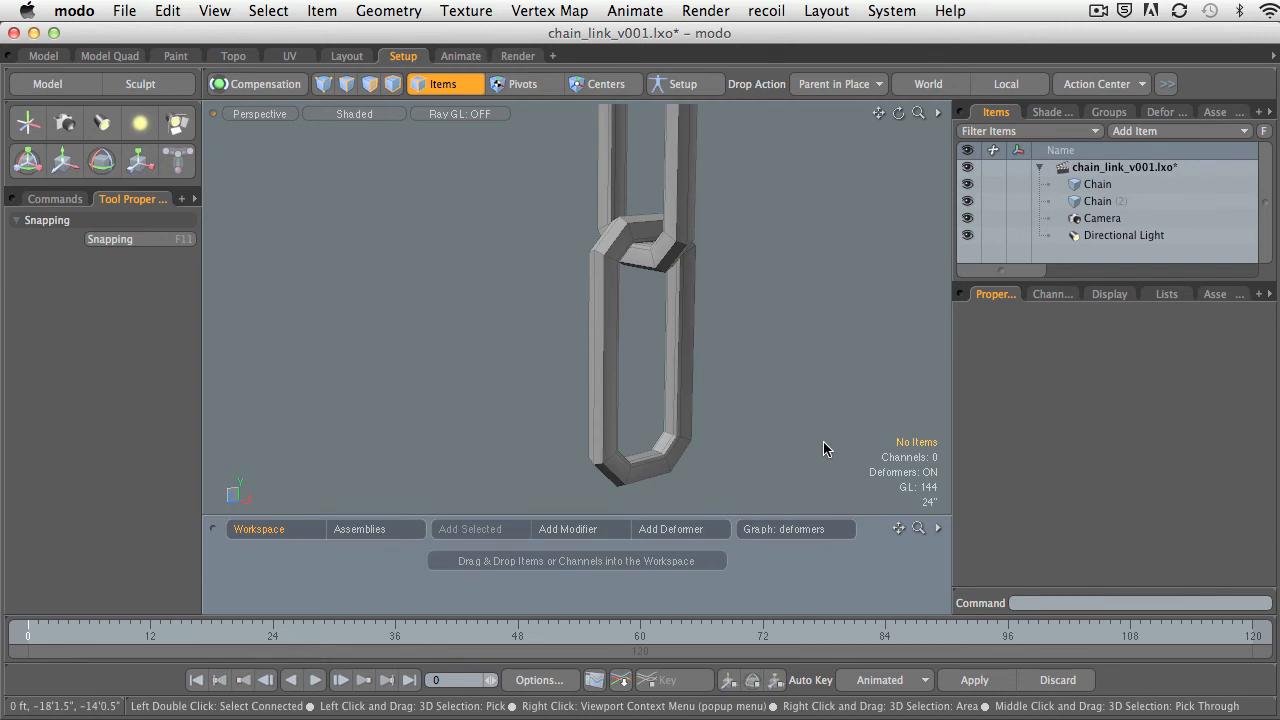
{"action": "left_click_drag", "start_coordinate": [755, 382], "coordinate": [712, 288], "text": "alt"}
{"action": "left_click", "coordinate": [709, 287]}
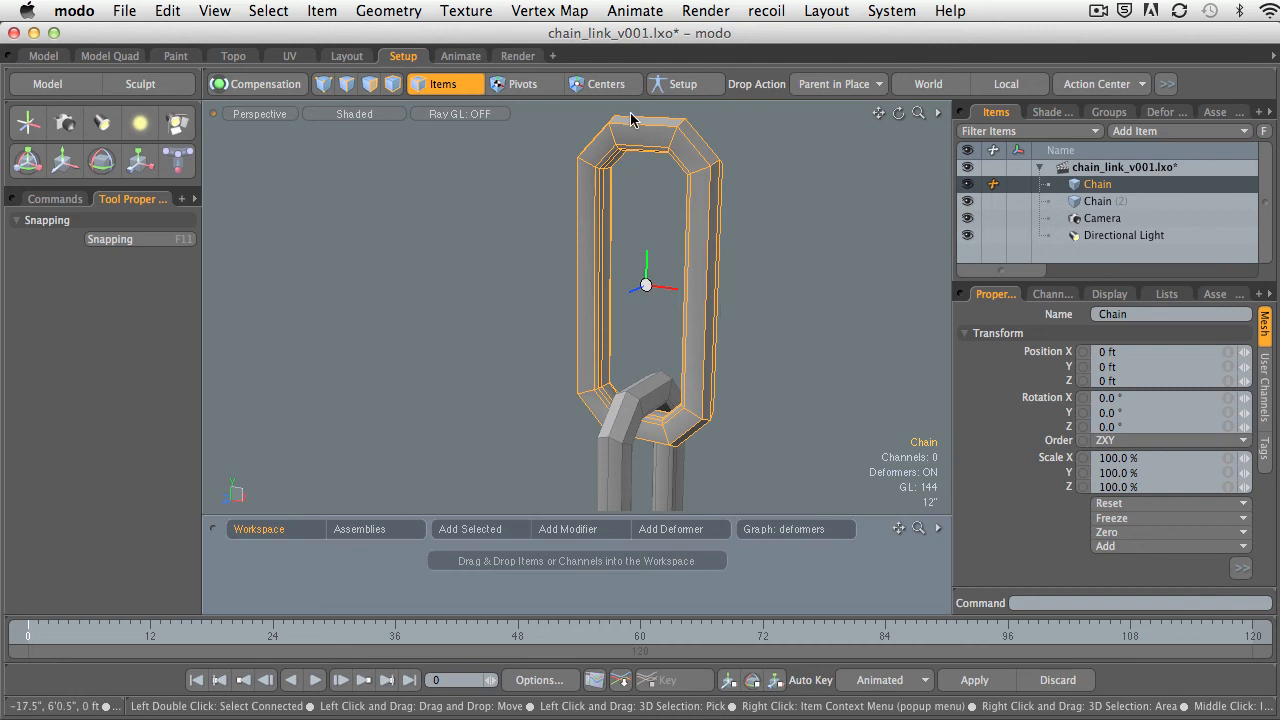
{"action": "left_click", "coordinate": [604, 88]}
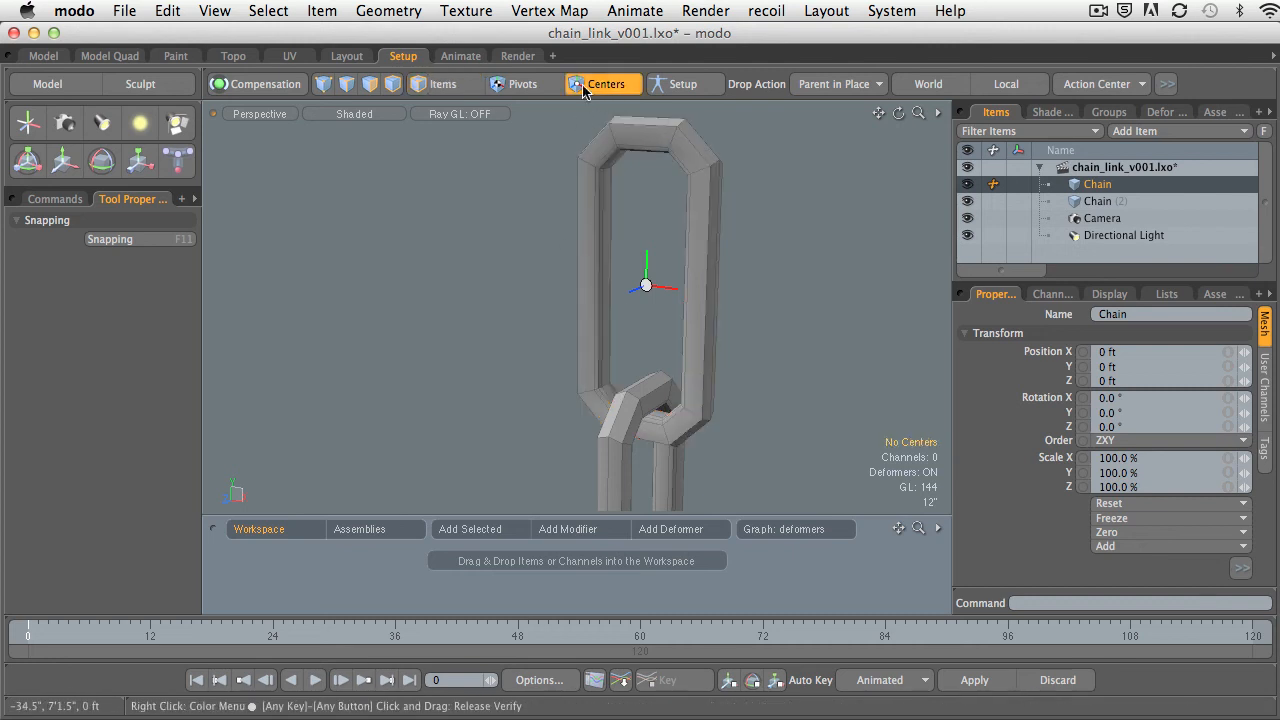
{"action": "left_click", "coordinate": [646, 287]}
{"action": "key", "text": "w"}
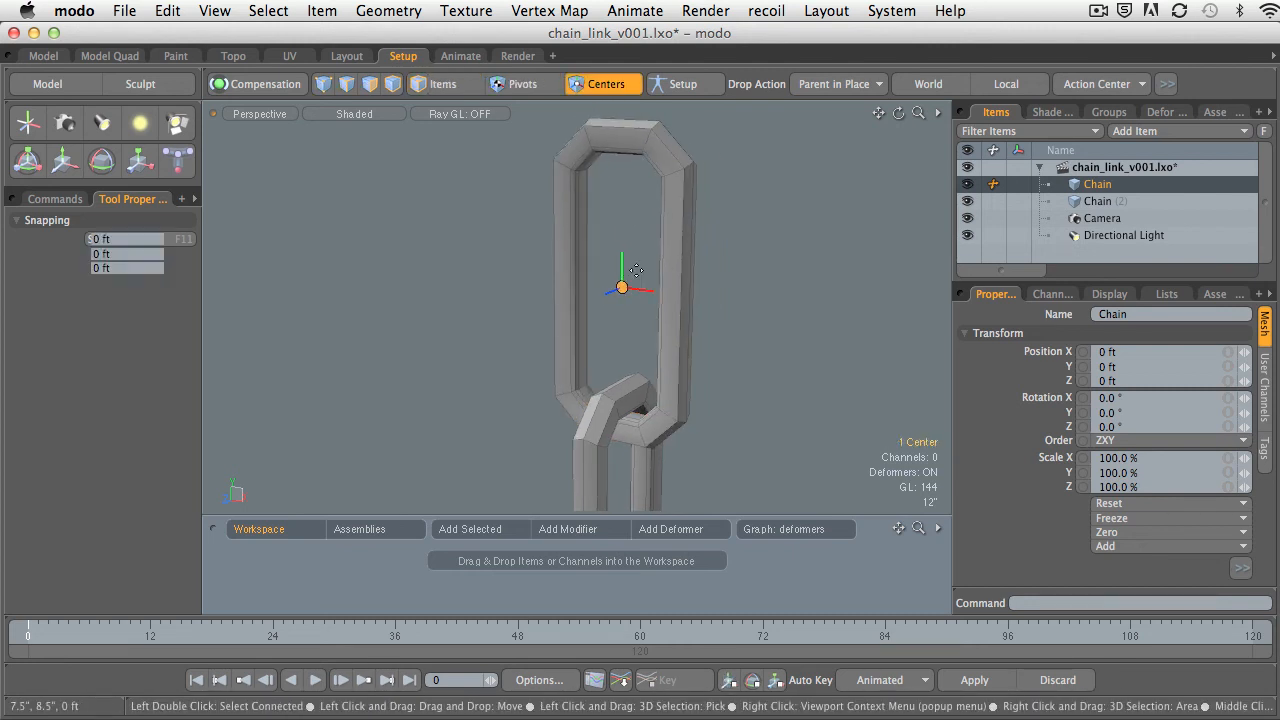
{"action": "left_click_drag", "start_coordinate": [623, 286], "coordinate": [623, 198]}
{"action": "left_click_drag", "start_coordinate": [624, 112], "coordinate": [624, 100]}
In the Front view, fine-tune the upper link's center to about Y 5'4.75", at the link's upper inner edge.
{"action": "key", "text": "ctrl+space"}
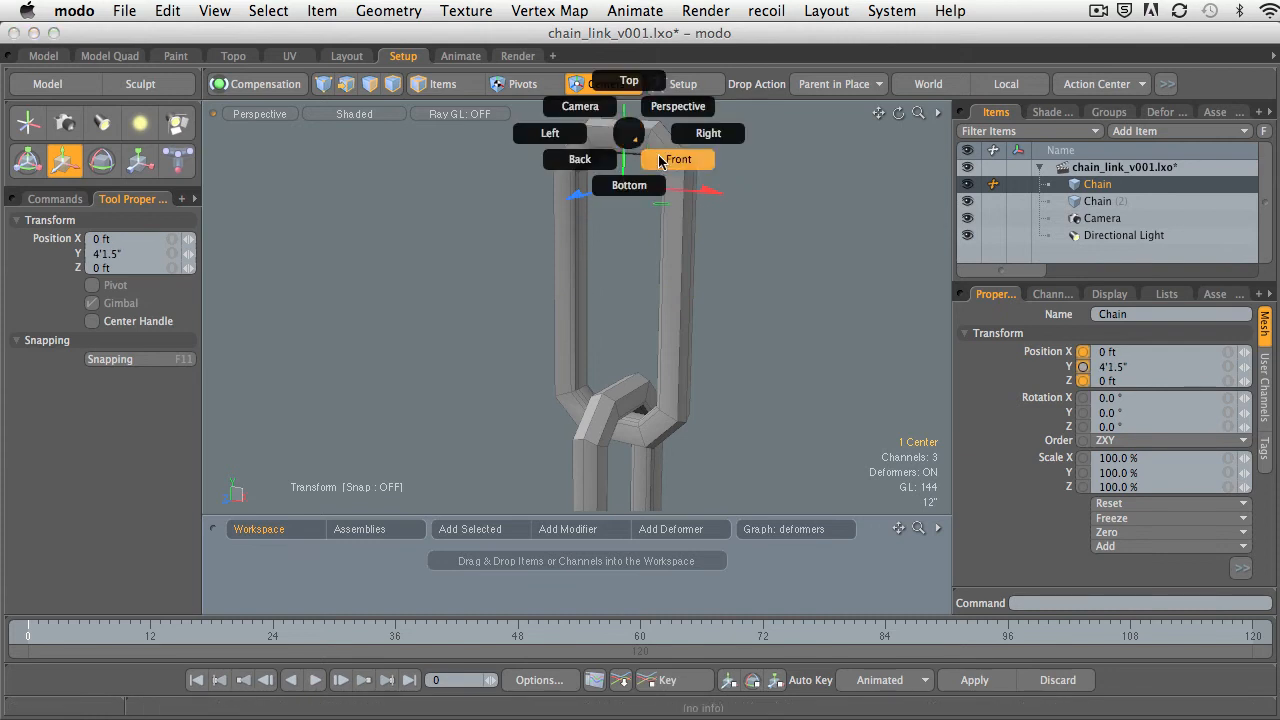
{"action": "left_click", "coordinate": [661, 161]}
{"action": "left_click_drag", "start_coordinate": [680, 197], "coordinate": [658, 301], "text": "alt+shift"}
{"action": "left_click_drag", "start_coordinate": [658, 301], "coordinate": [780, 301], "text": "ctrl+alt"}
{"action": "left_click_drag", "start_coordinate": [637, 222], "coordinate": [637, 335], "text": "alt+shift"}
{"action": "left_click_drag", "start_coordinate": [637, 335], "coordinate": [752, 335], "text": "ctrl+alt"}
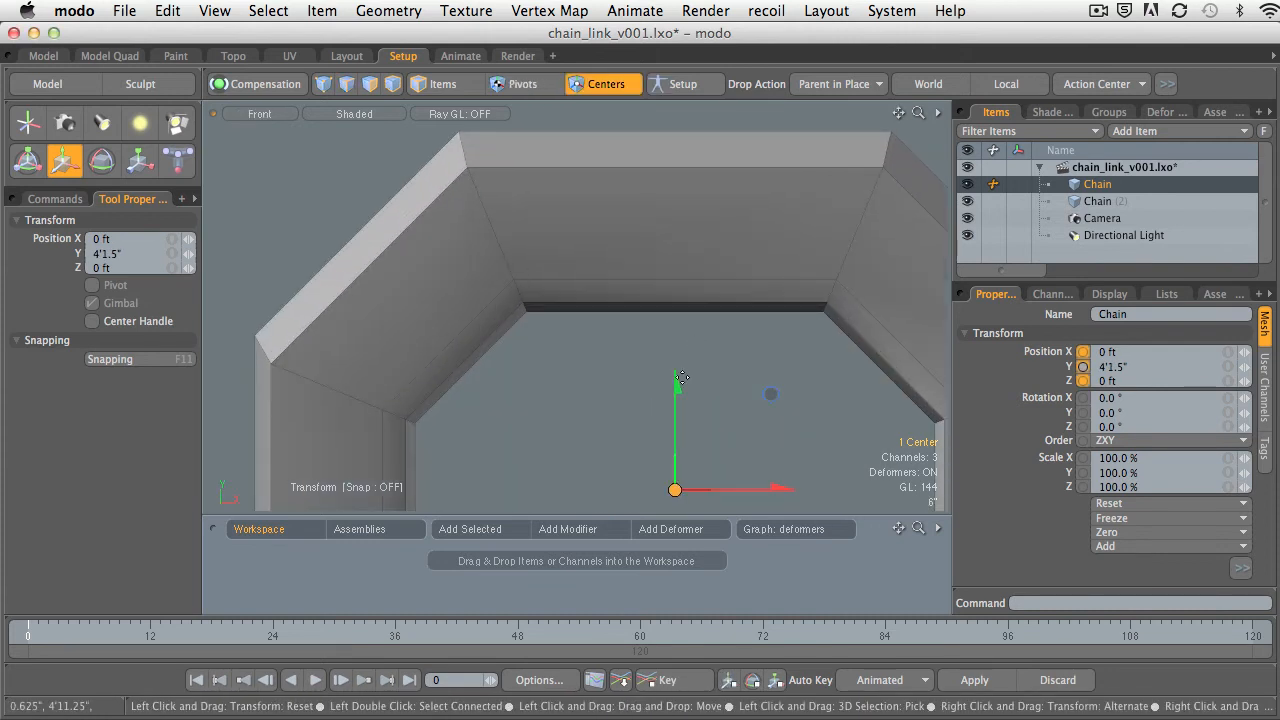
{"action": "left_click_drag", "start_coordinate": [676, 382], "coordinate": [676, 205]}
{"action": "left_click_drag", "start_coordinate": [722, 257], "coordinate": [440, 343], "text": "ctrl+alt"}
{"action": "left_click_drag", "start_coordinate": [687, 333], "coordinate": [549, 288], "text": "alt+shift"}
Return to the Perspective view in Items mode and zero the upper link's position while keeping it in place.
{"action": "key", "text": "ctrl+space"}
{"action": "left_click", "coordinate": [766, 195]}
{"action": "left_click_drag", "start_coordinate": [648, 277], "coordinate": [756, 290], "text": "alt+shift"}
{"action": "left_click_drag", "start_coordinate": [756, 300], "coordinate": [800, 349], "text": "ctrl+alt"}
{"action": "left_click_drag", "start_coordinate": [800, 349], "coordinate": [777, 349], "text": "ctrl+alt"}
{"action": "left_click_drag", "start_coordinate": [697, 330], "coordinate": [748, 312], "text": "alt+shift"}
{"action": "key", "text": "q"}
{"action": "left_click", "coordinate": [458, 92]}
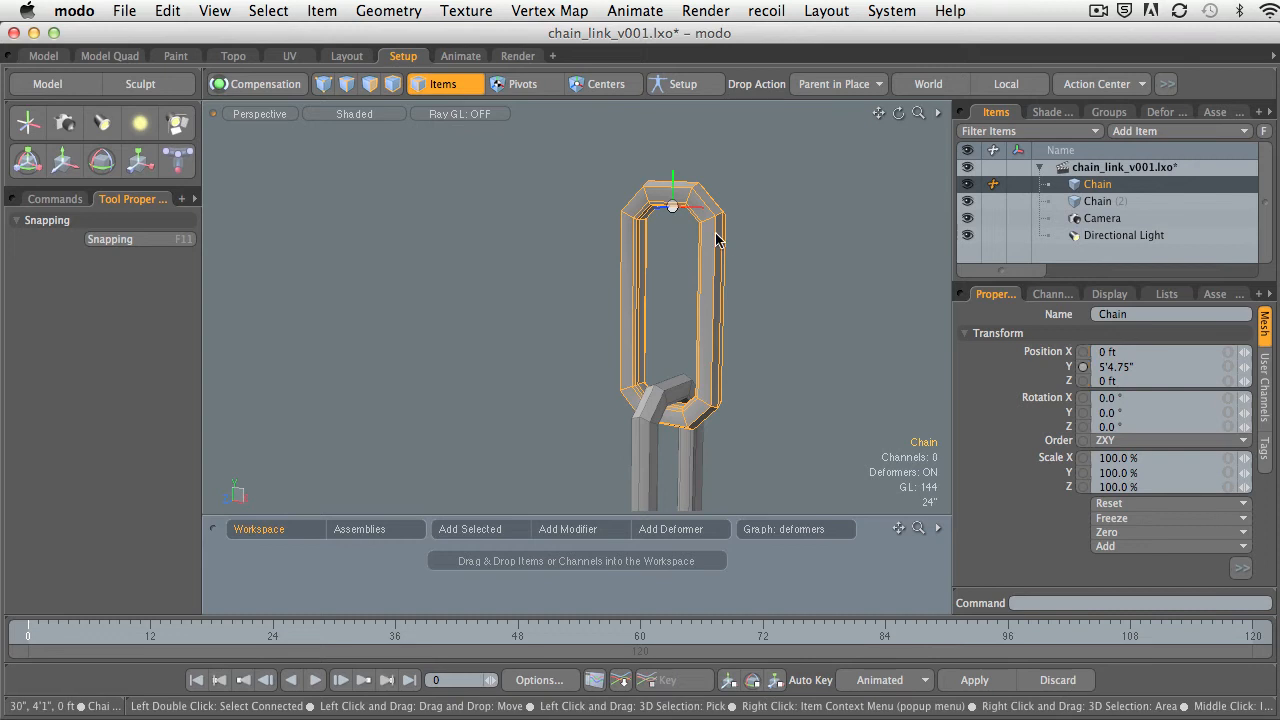
{"action": "left_click", "coordinate": [1118, 536]}
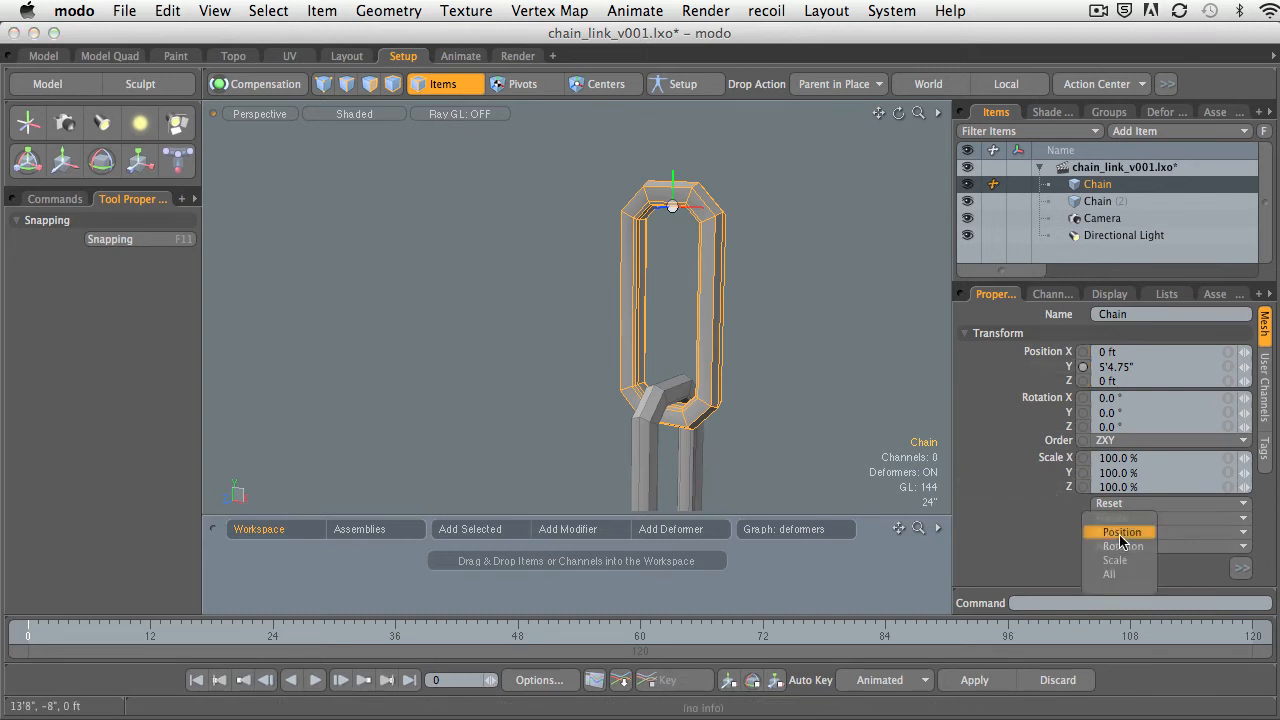
{"action": "left_click", "coordinate": [1121, 533]}
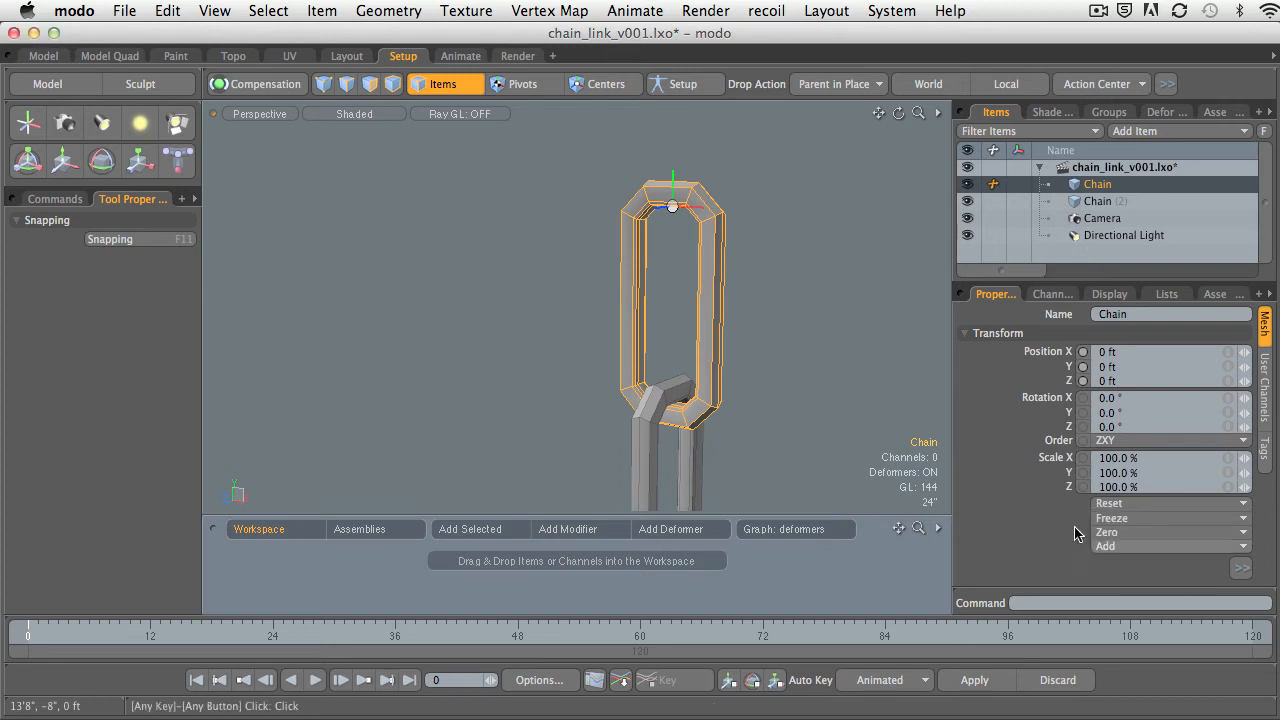
{"action": "left_click", "coordinate": [862, 385]}
{"action": "left_click_drag", "start_coordinate": [851, 380], "coordinate": [697, 352], "text": "ctrl+alt"}
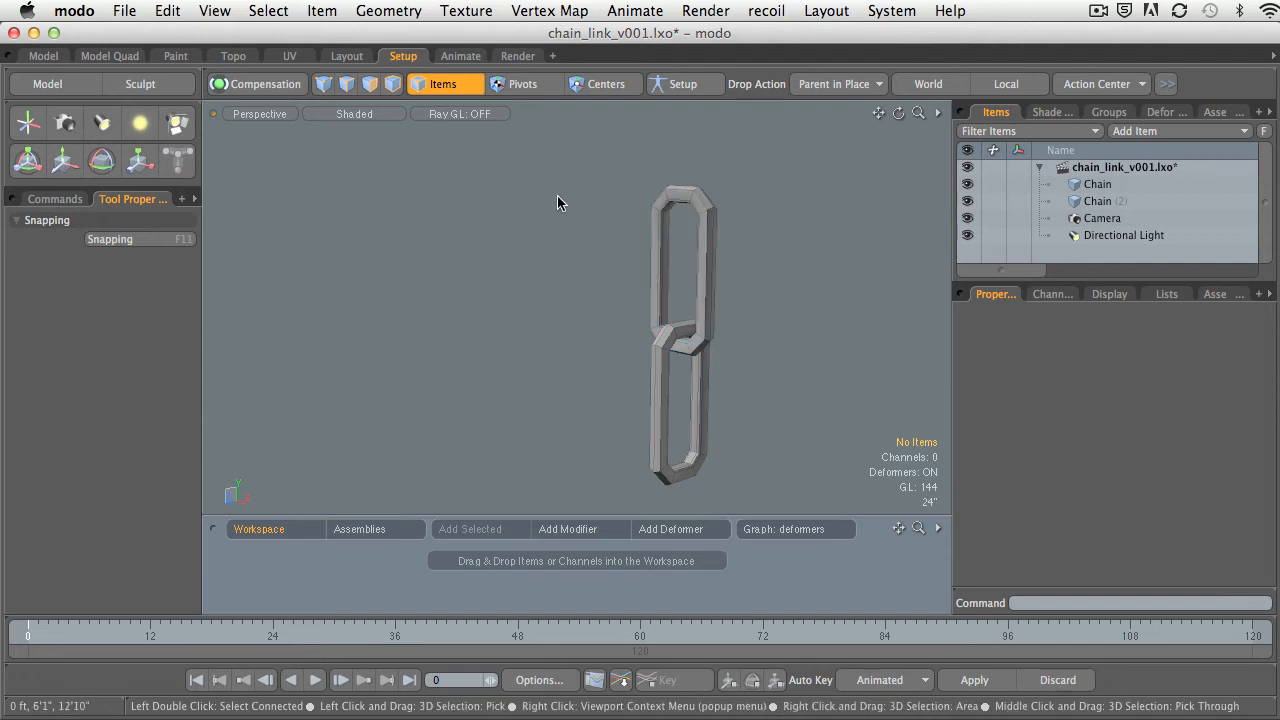
Try rotating the upper link about Z, ending at about -27.5°, and undo the rotations.
{"action": "left_click", "coordinate": [712, 212]}
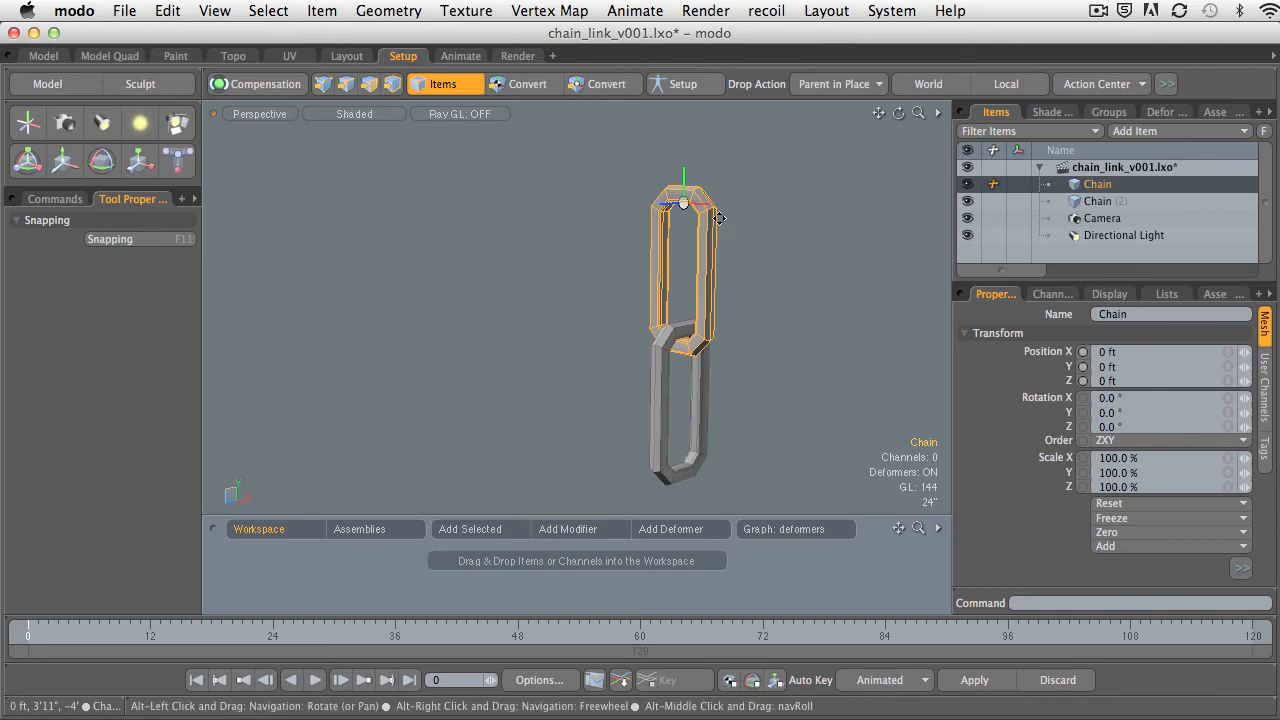
{"action": "left_click_drag", "start_coordinate": [719, 218], "coordinate": [701, 252], "text": "alt"}
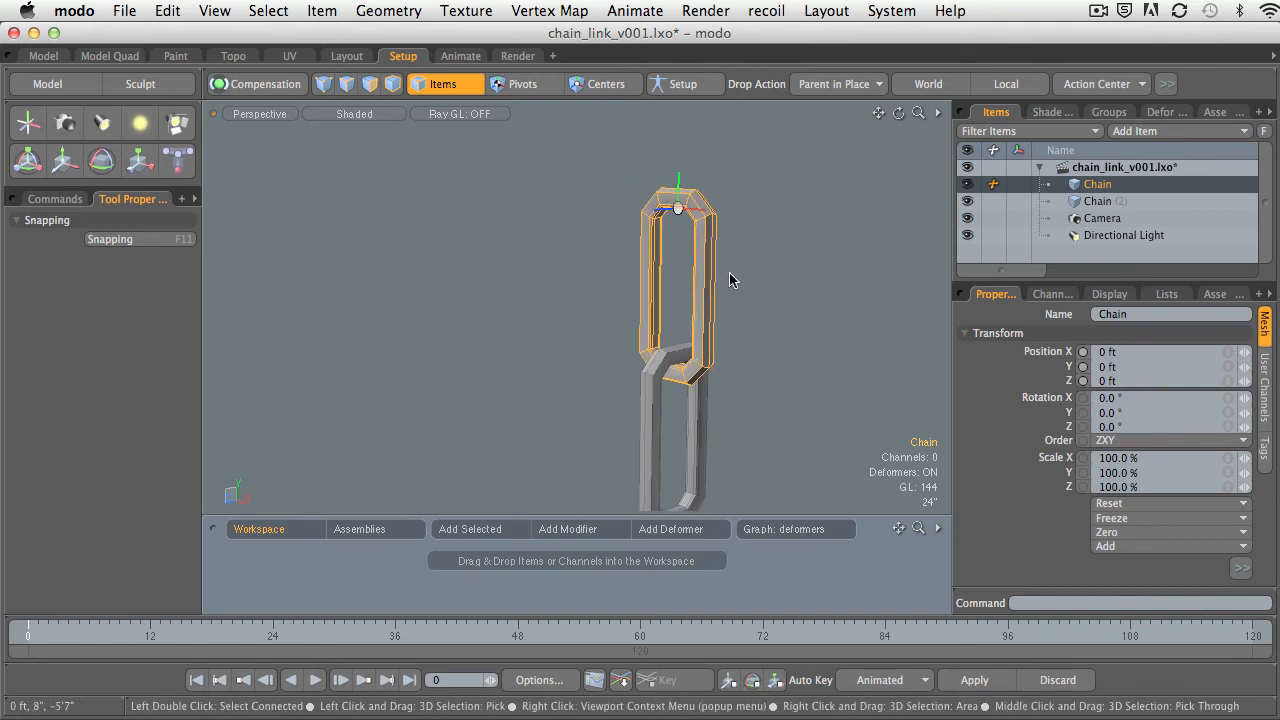
{"action": "key", "text": "e"}
{"action": "mouse_move", "coordinate": [700, 250]}
{"action": "left_mouse_down", "text": "alt"}
{"action": "mouse_move", "coordinate": [655, 195]}
{"action": "mouse_move", "coordinate": [683, 209]}
{"action": "mouse_move", "coordinate": [735, 184]}
{"action": "mouse_move", "coordinate": [730, 252]}
{"action": "mouse_move", "coordinate": [684, 117]}
{"action": "mouse_move", "coordinate": [745, 238]}
{"action": "mouse_move", "coordinate": [705, 262]}
{"action": "mouse_move", "coordinate": [738, 205]}
{"action": "mouse_move", "coordinate": [720, 160]}
{"action": "mouse_move", "coordinate": [690, 248]}
{"action": "left_mouse_up", "text": "alt"}
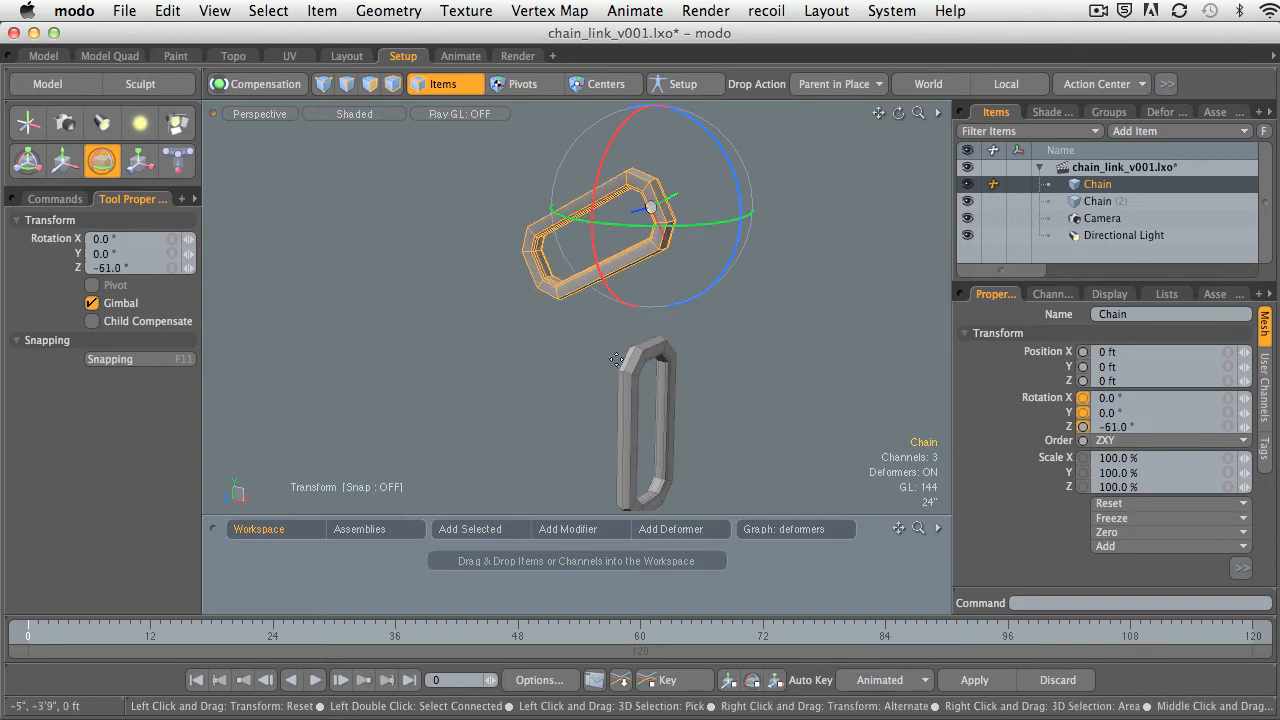
{"action": "left_click_drag", "start_coordinate": [700, 437], "coordinate": [680, 360], "text": "alt"}
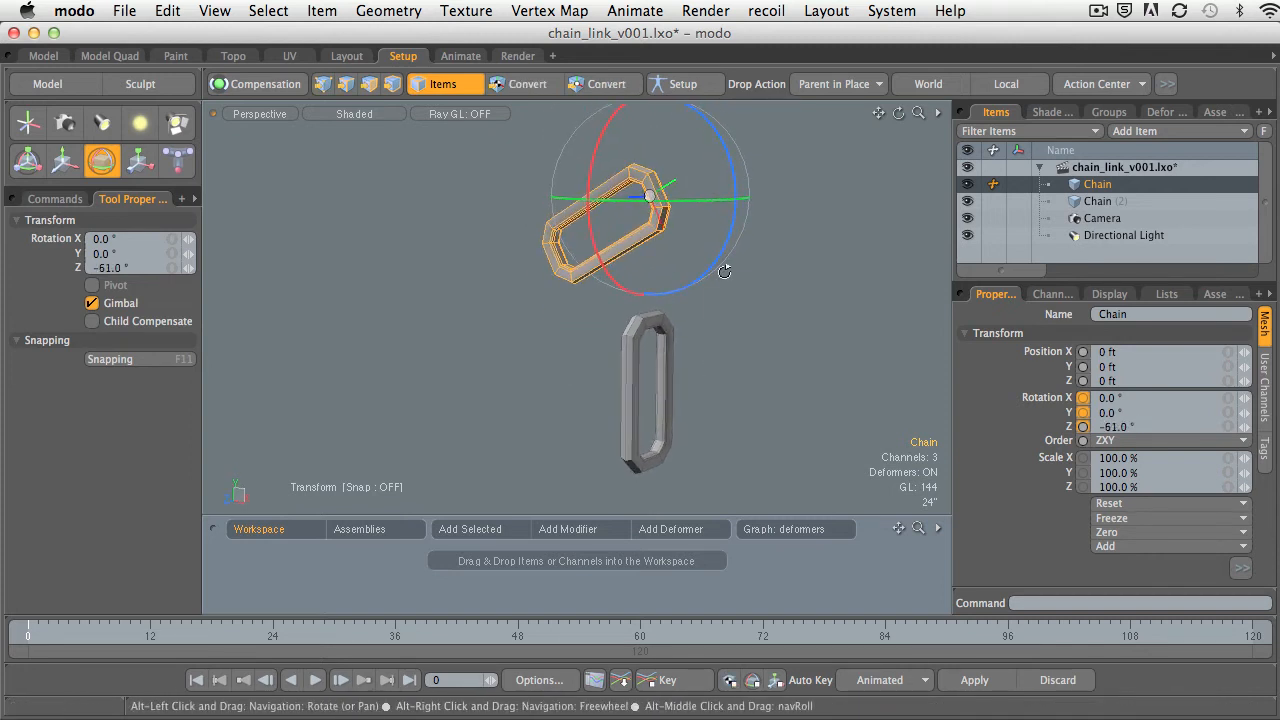
{"action": "left_click_drag", "start_coordinate": [718, 256], "coordinate": [706, 214]}
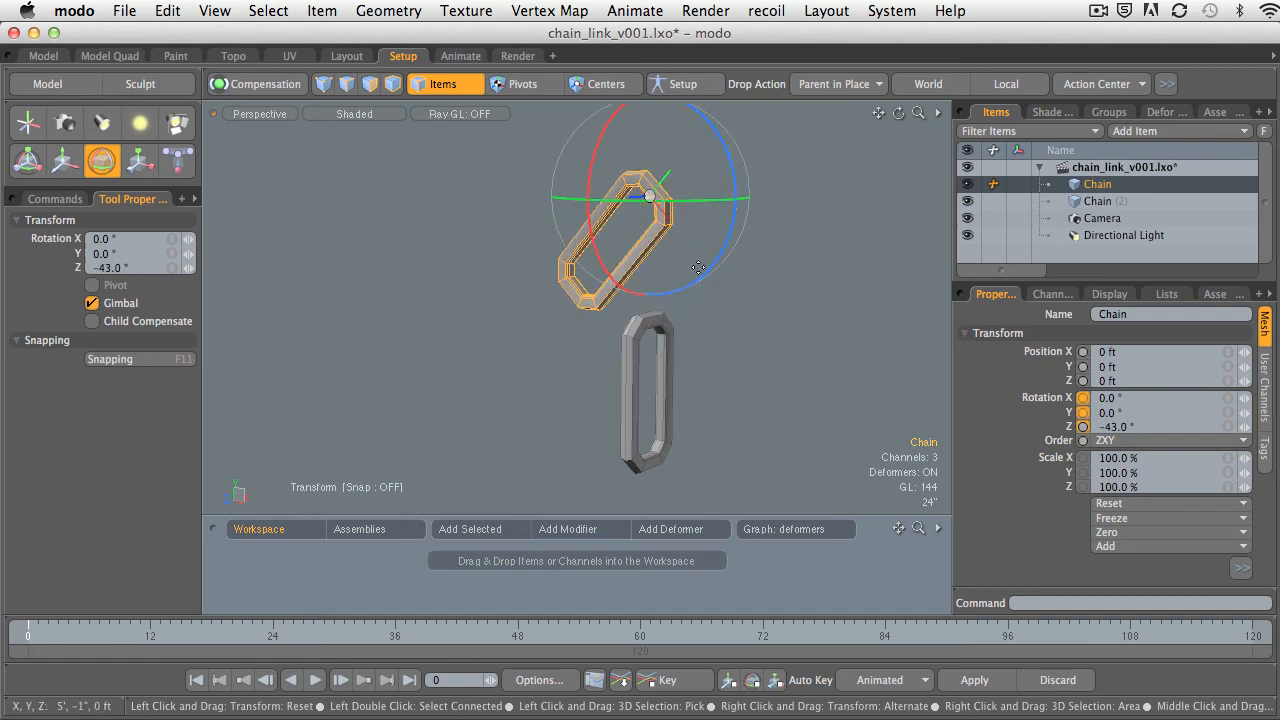
{"action": "left_click_drag", "start_coordinate": [694, 277], "coordinate": [596, 222]}
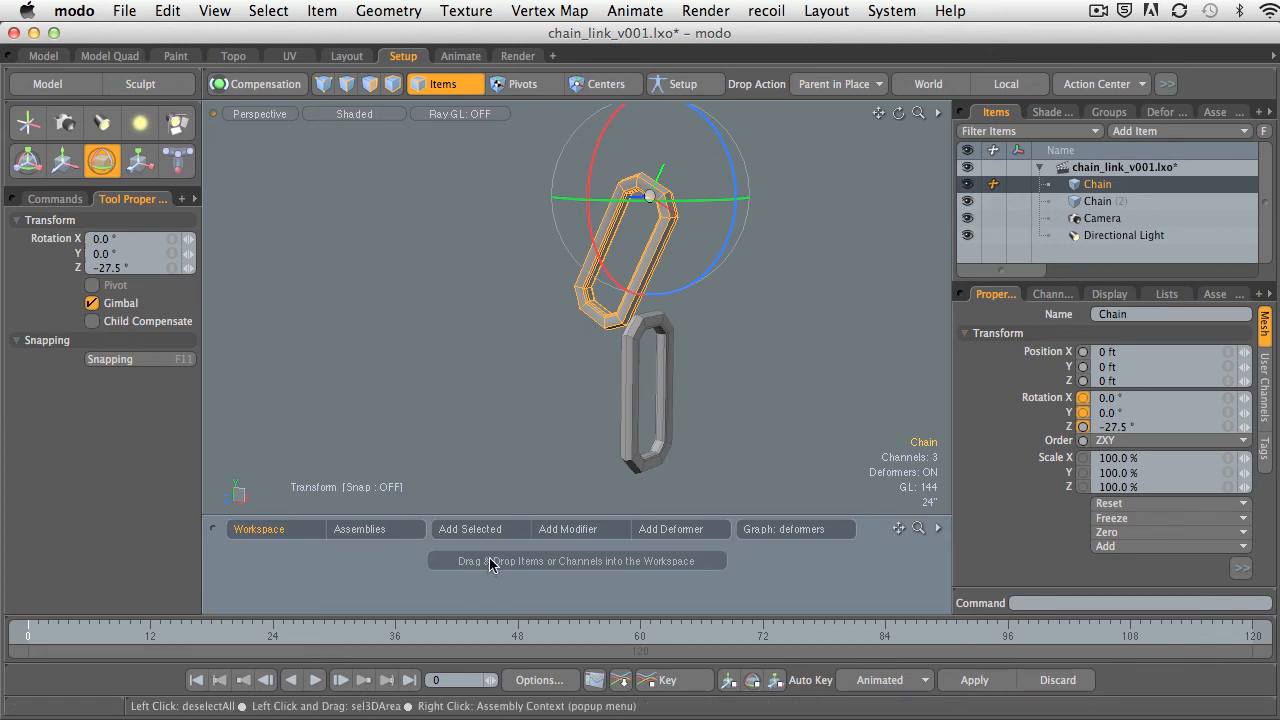
{"action": "key", "text": "super+z"}
{"action": "key", "text": "super+z"}
{"action": "key", "text": "super+z"}
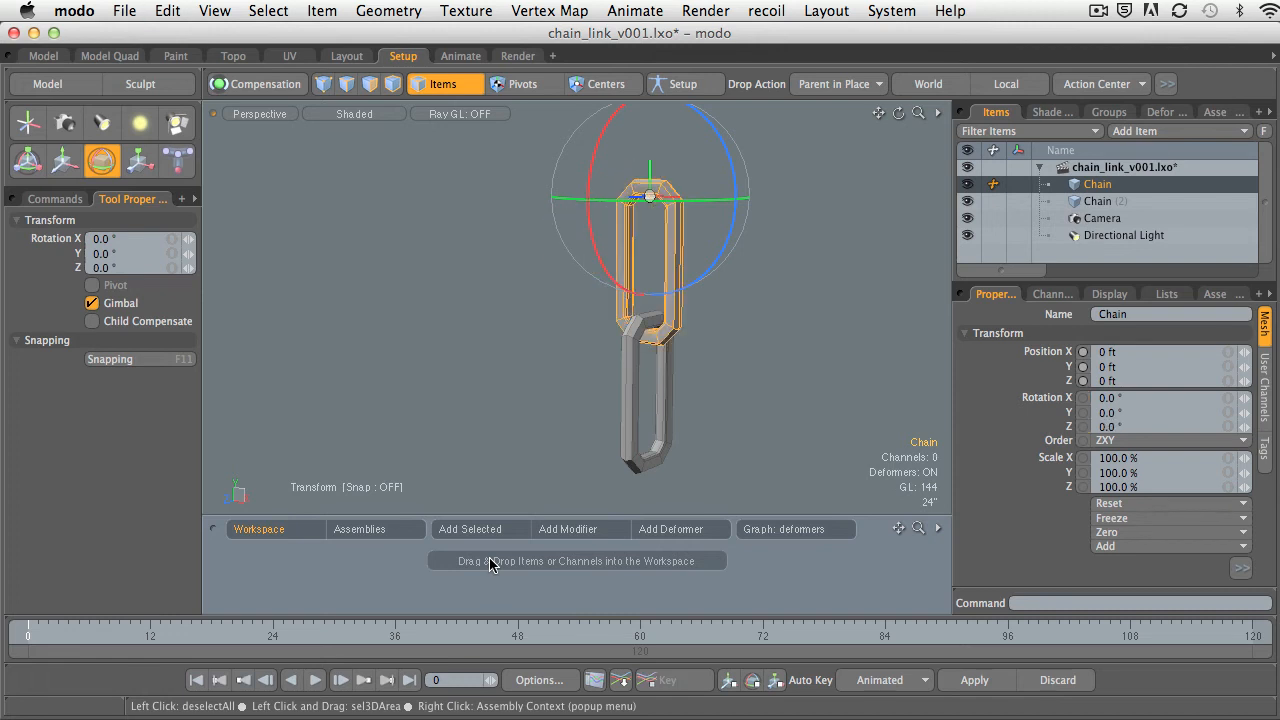
{"action": "key", "text": "space"}
Select the lower link and the upper link in turn to inspect where their centers sit, and clear the selection.
{"action": "left_click", "coordinate": [778, 350]}
{"action": "left_click_drag", "start_coordinate": [778, 350], "coordinate": [675, 370], "text": "alt"}
{"action": "left_click", "coordinate": [651, 376]}
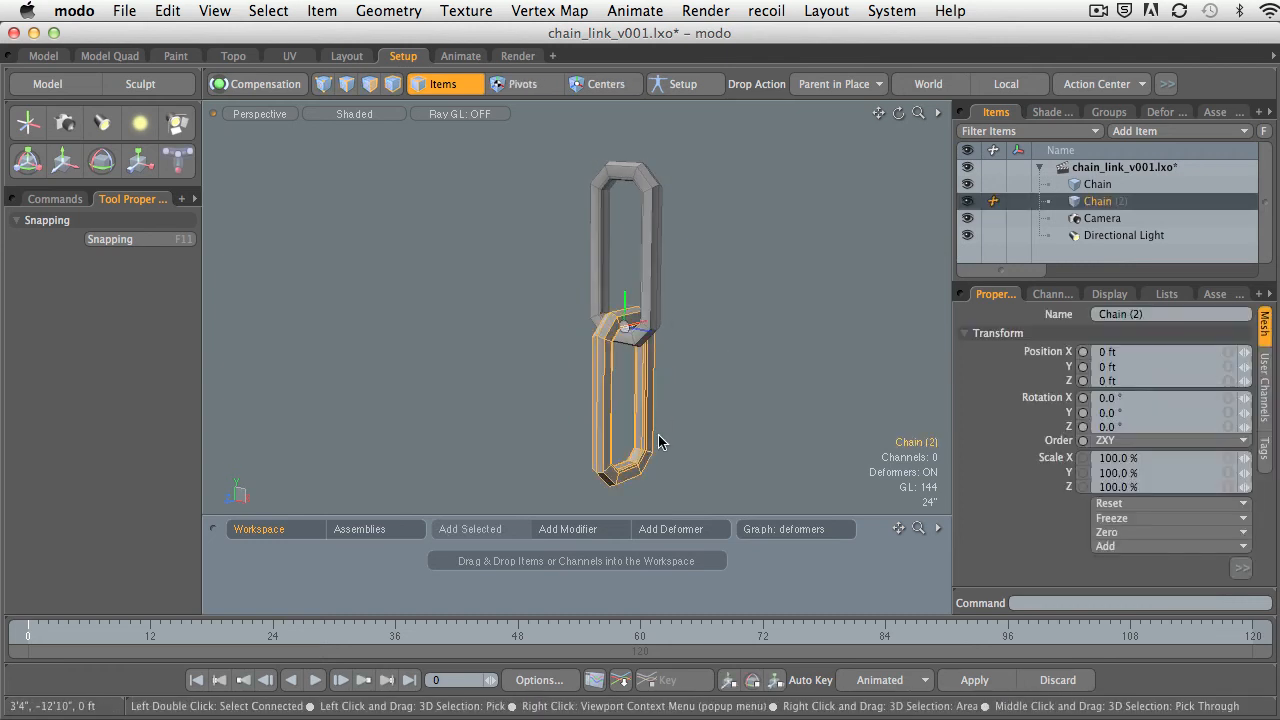
{"action": "left_click", "coordinate": [660, 224]}
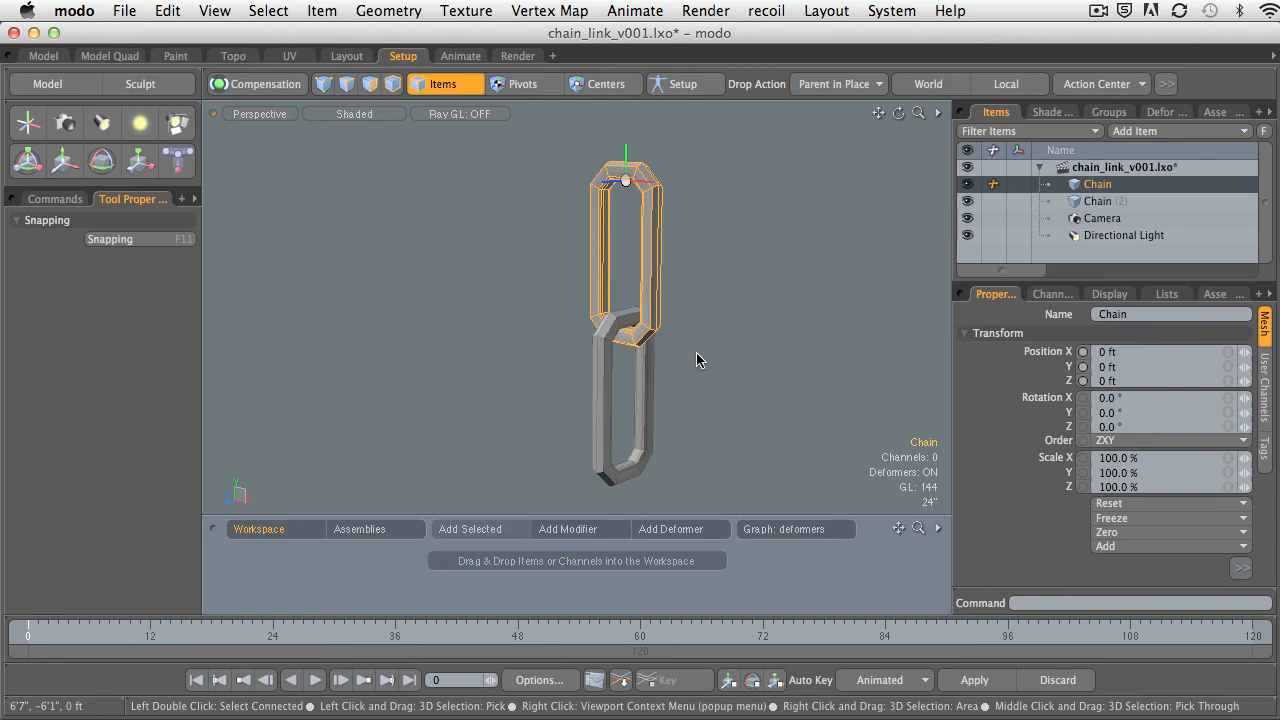
{"action": "left_click", "coordinate": [697, 354]}
{"action": "left_click_drag", "start_coordinate": [756, 332], "coordinate": [737, 338], "text": "alt+shift"}
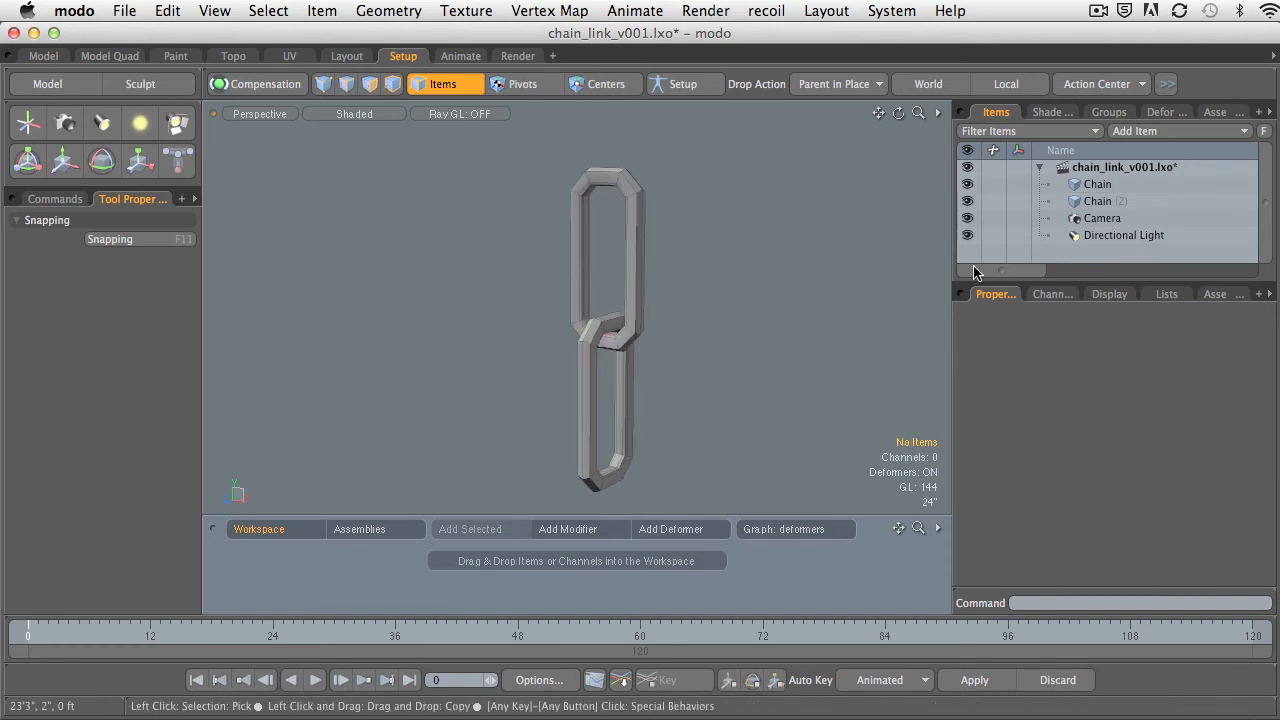
Parent the lower link, Chain (2), to the upper link, Chain, and clear the selection.
{"action": "left_click", "coordinate": [1097, 202]}
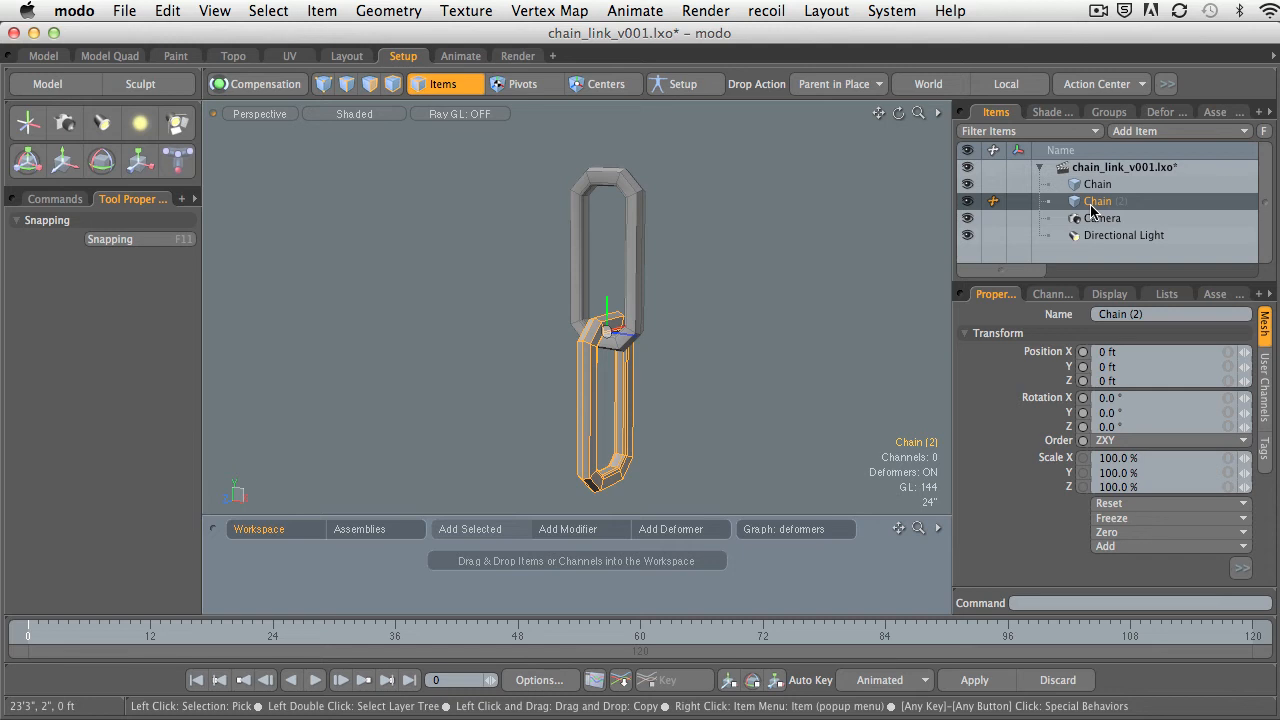
{"action": "left_click", "coordinate": [1097, 209]}
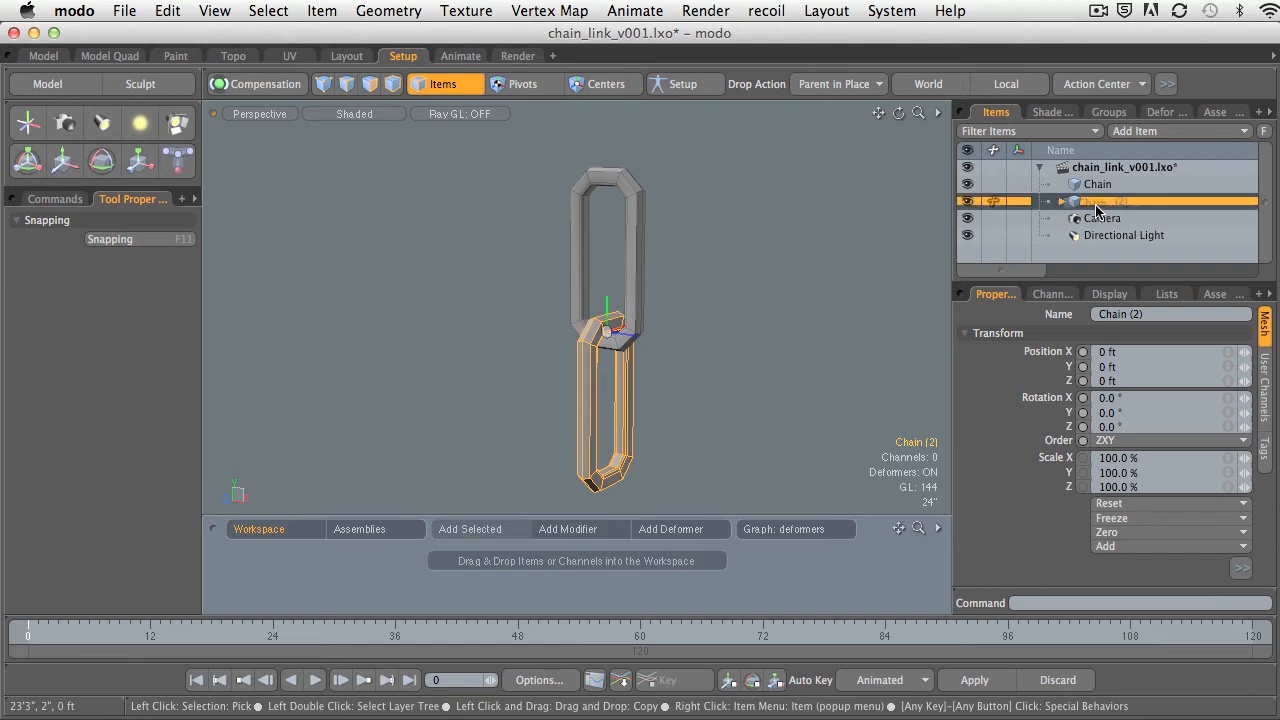
{"action": "mouse_move", "coordinate": [1122, 202]}
{"action": "left_mouse_down"}
{"action": "mouse_move", "coordinate": [1099, 202]}
{"action": "mouse_move", "coordinate": [1104, 190]}
{"action": "left_mouse_up"}
{"action": "left_click", "coordinate": [777, 291]}
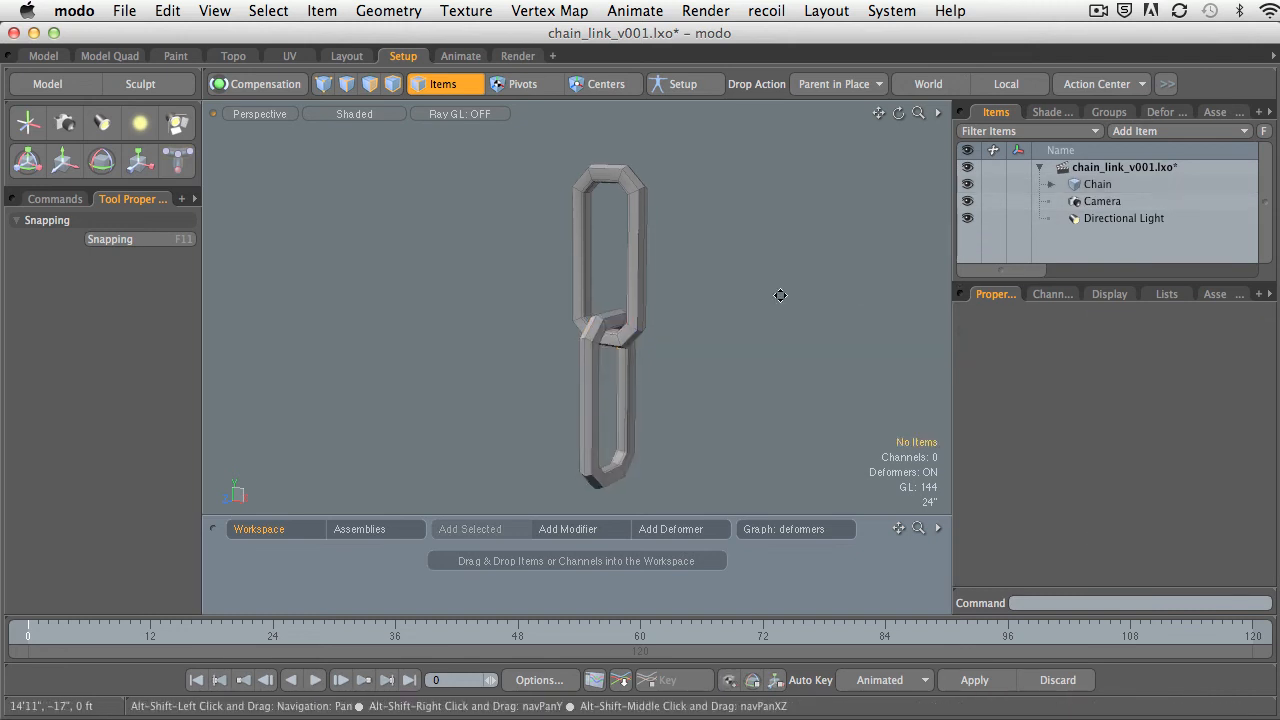
Try rotating the parent link about Z to about 19° and undo the rotation.
{"action": "left_click", "coordinate": [672, 231]}
{"action": "left_click_drag", "start_coordinate": [682, 290], "coordinate": [711, 291], "text": "alt+shift"}
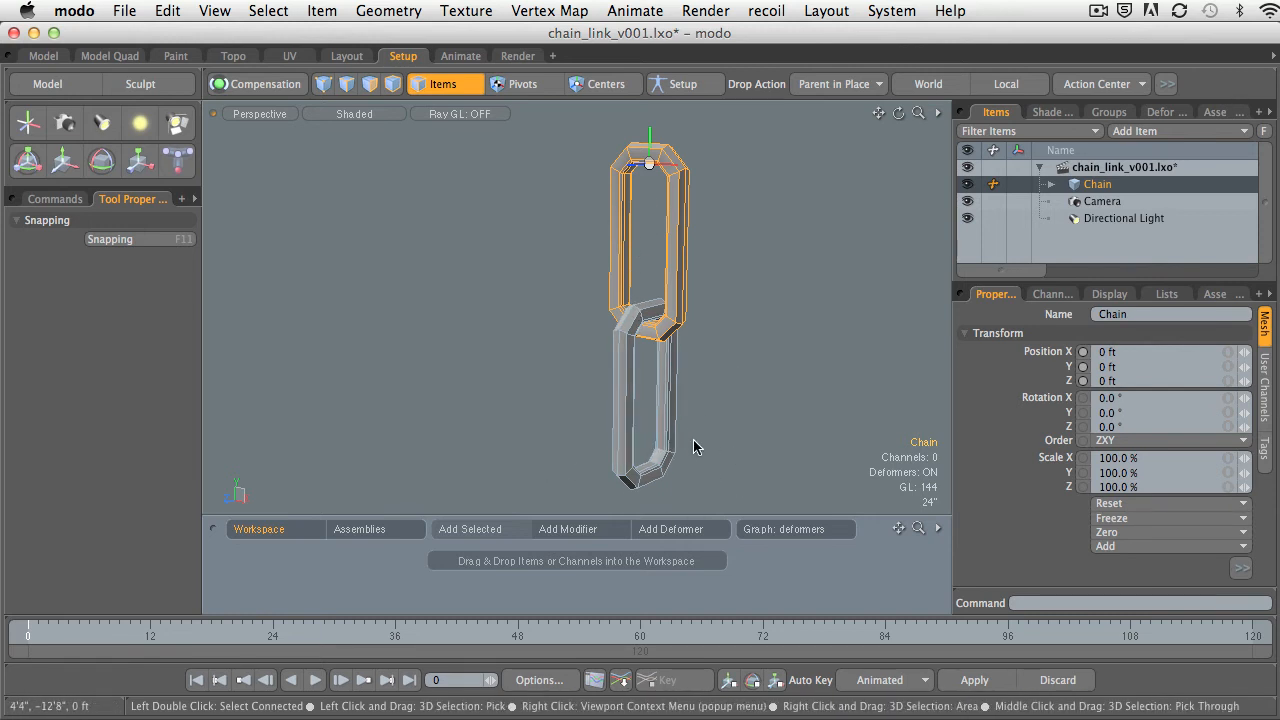
{"action": "key", "text": "e"}
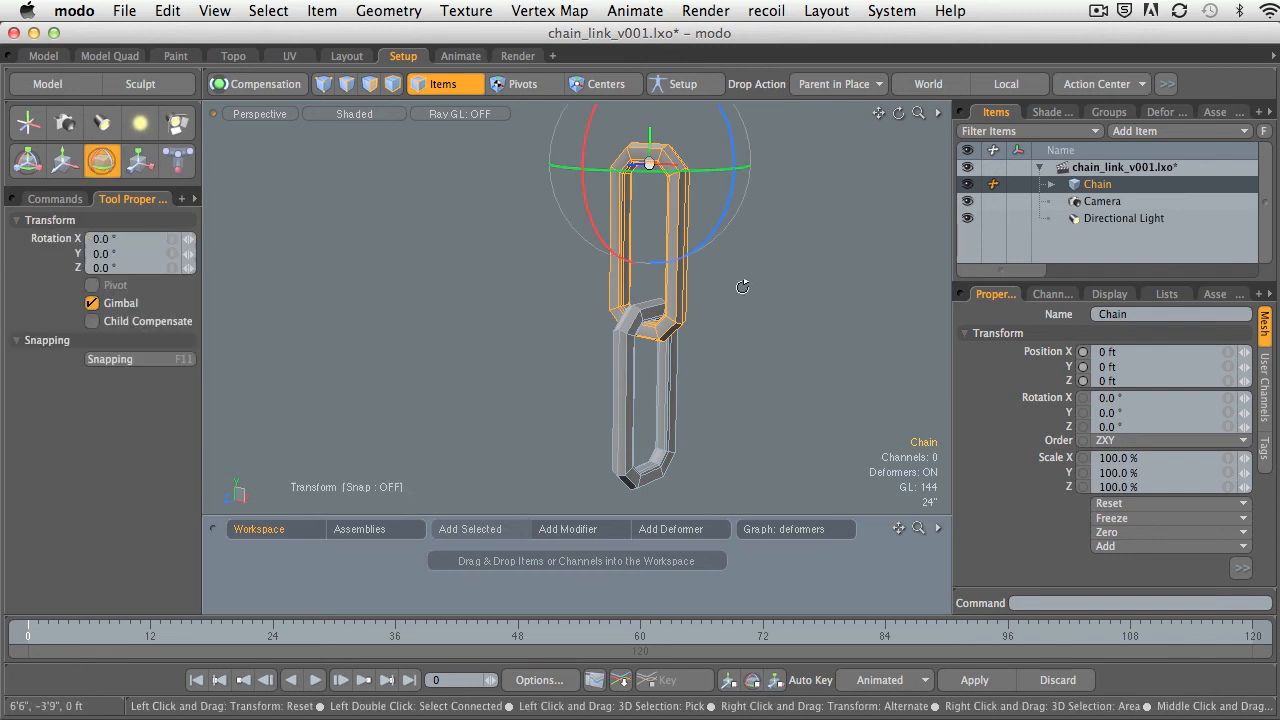
{"action": "left_click_drag", "start_coordinate": [743, 286], "coordinate": [727, 258], "text": "alt"}
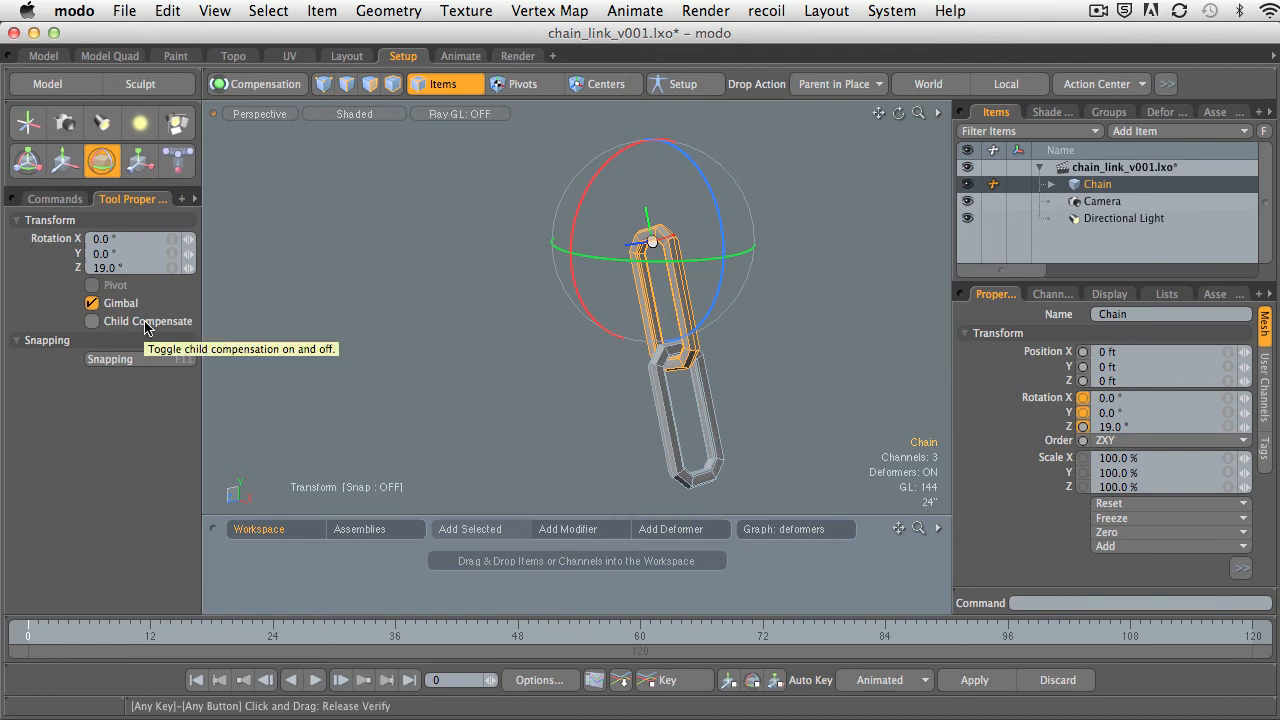
{"action": "key", "text": "super+z"}
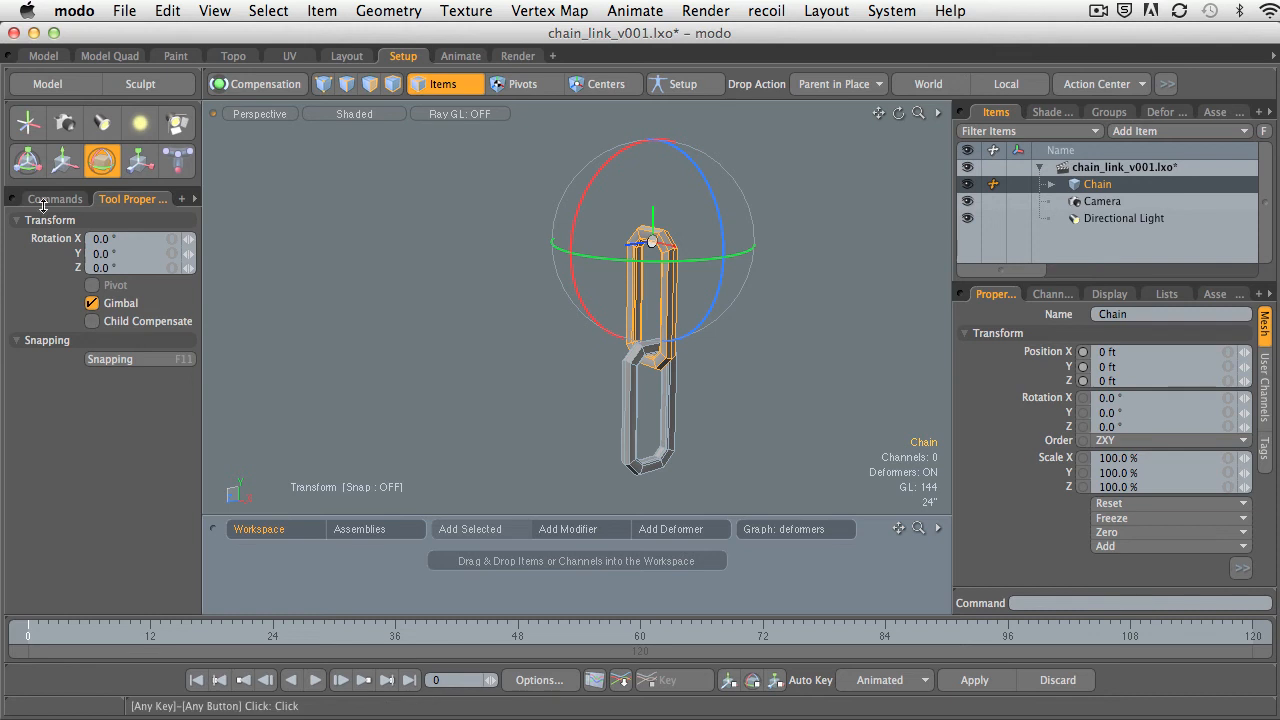
Rotate the parent link about Z to -35° with the combined Transform tool and drop the tool.
{"action": "left_click", "coordinate": [60, 166]}
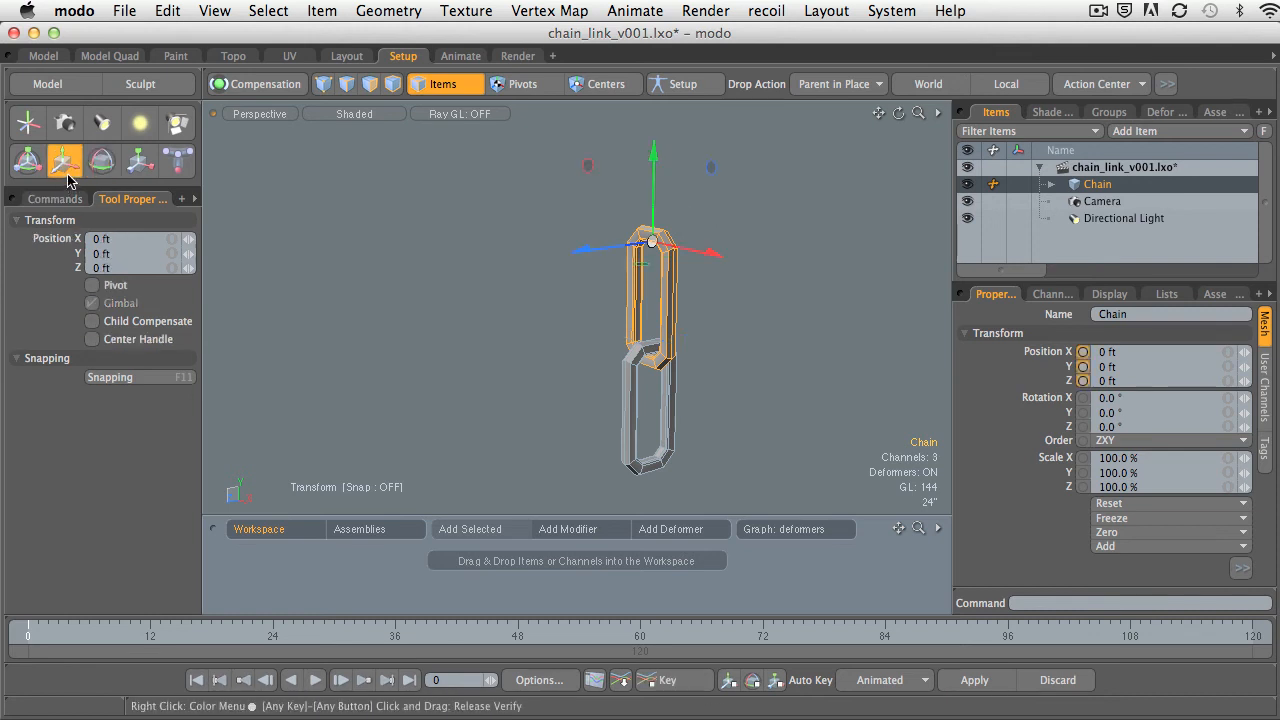
{"action": "left_click", "coordinate": [134, 172]}
{"action": "left_click", "coordinate": [28, 161]}
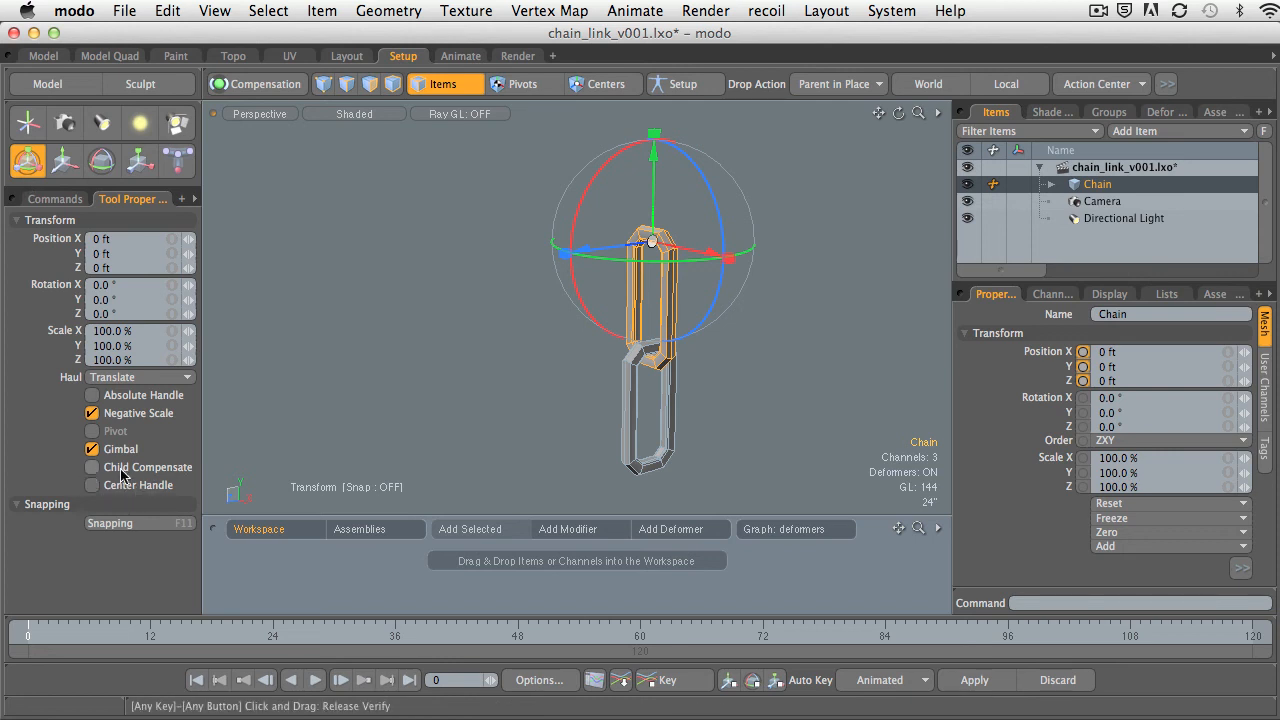
{"action": "left_click_drag", "start_coordinate": [732, 216], "coordinate": [694, 270]}
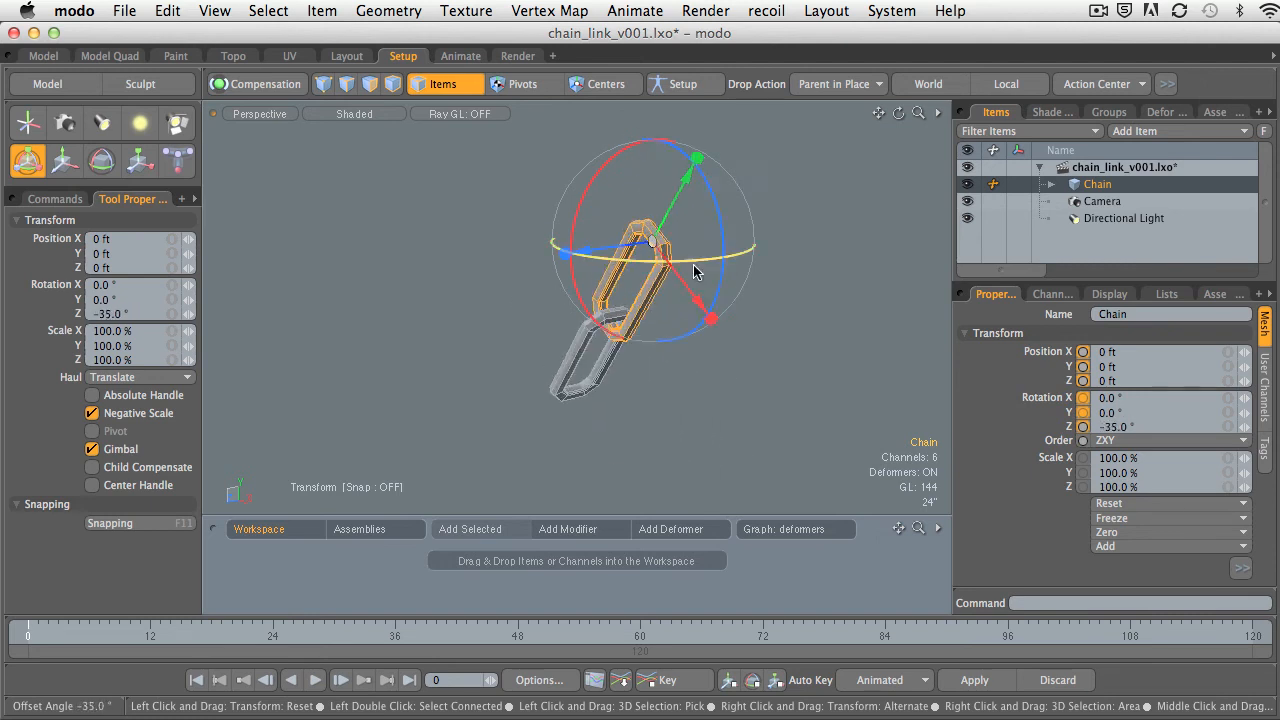
{"action": "left_click_drag", "start_coordinate": [678, 328], "coordinate": [688, 232], "text": "alt+shift"}
{"action": "left_click_drag", "start_coordinate": [688, 232], "coordinate": [704, 322], "text": "alt+shift"}
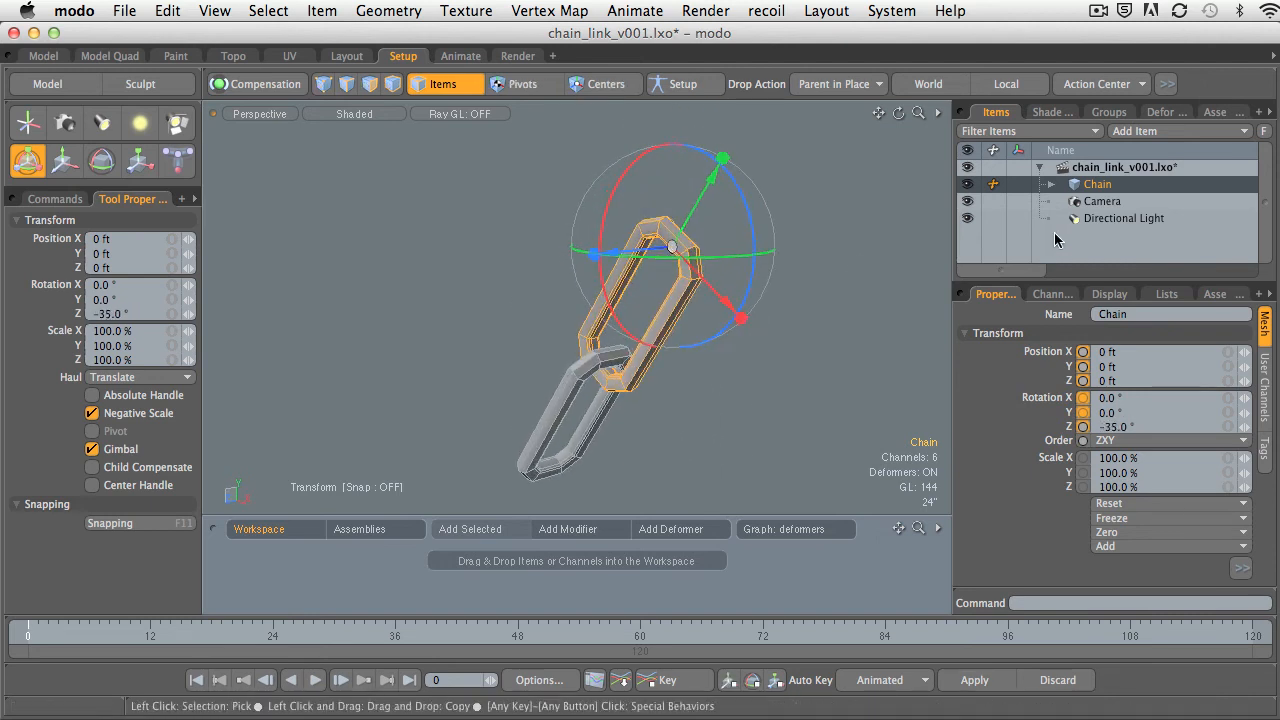
{"action": "key", "text": "q"}
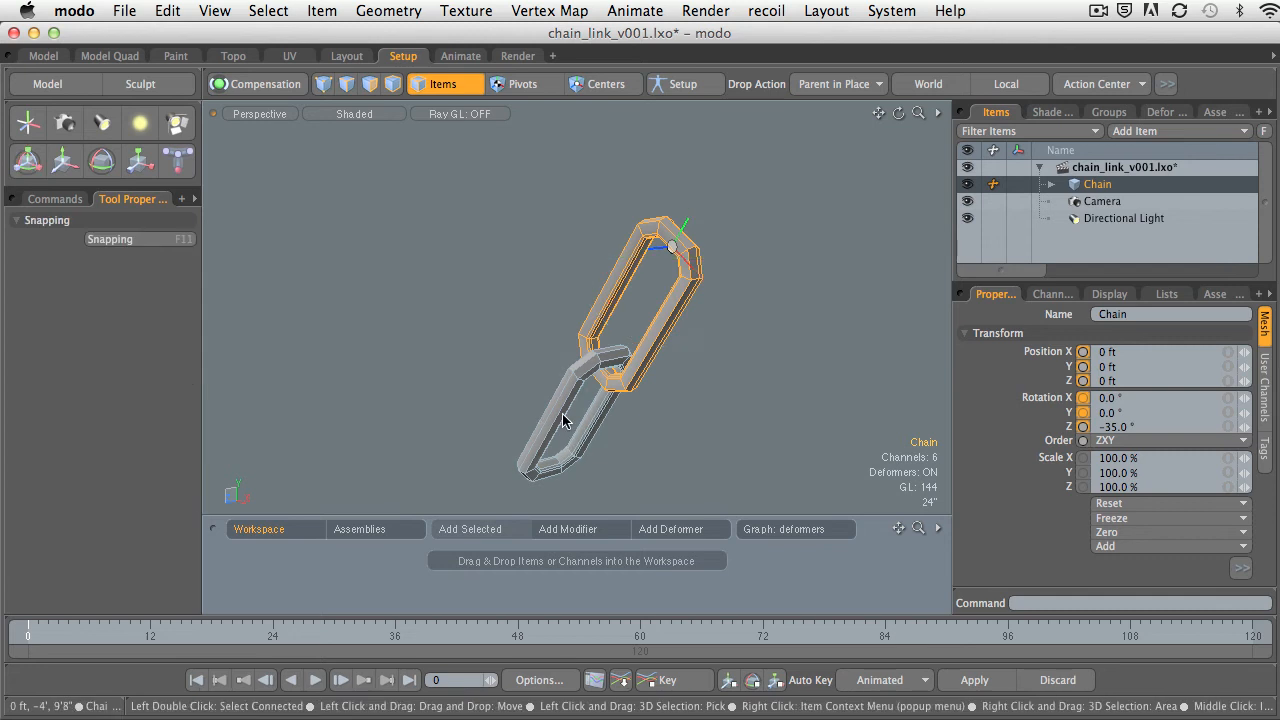
Select the child link and examine its center and transform values from several angles.
{"action": "left_click", "coordinate": [566, 410]}
{"action": "left_click_drag", "start_coordinate": [566, 410], "coordinate": [633, 353], "text": "alt"}
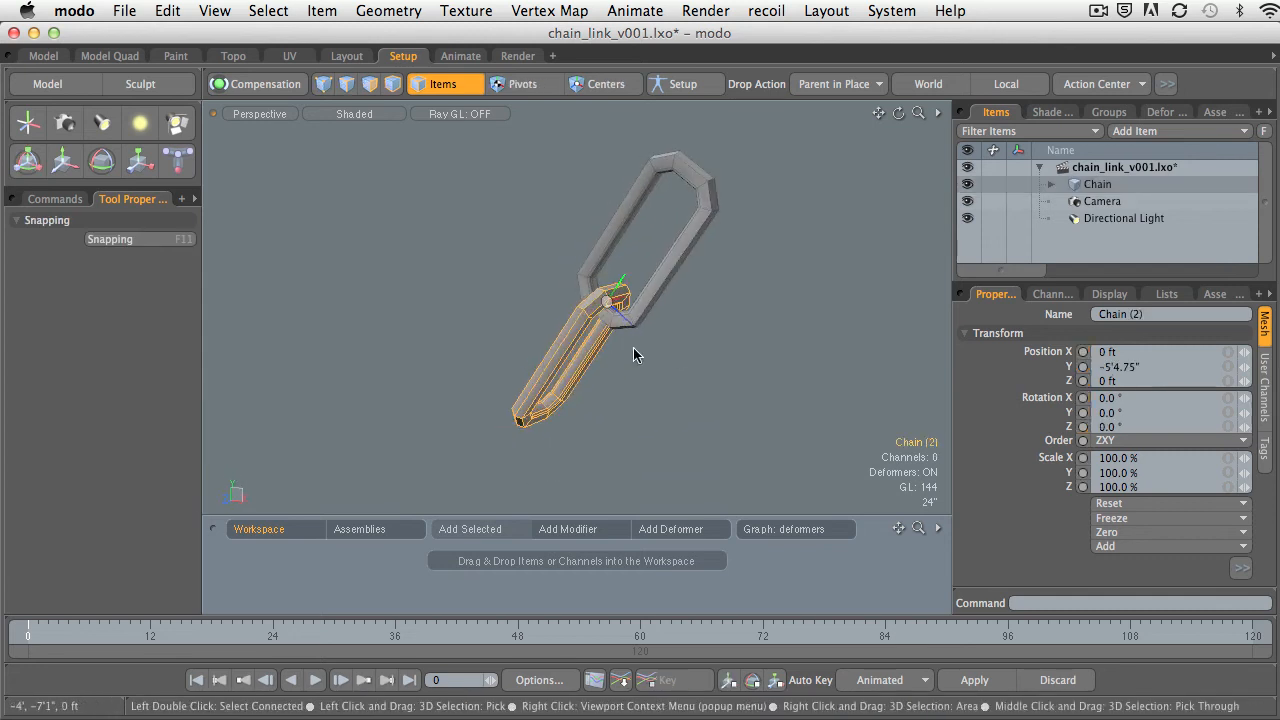
{"action": "left_click_drag", "start_coordinate": [629, 266], "coordinate": [759, 268], "text": "alt+shift"}
{"action": "left_click_drag", "start_coordinate": [759, 268], "coordinate": [665, 249], "text": "alt+shift"}
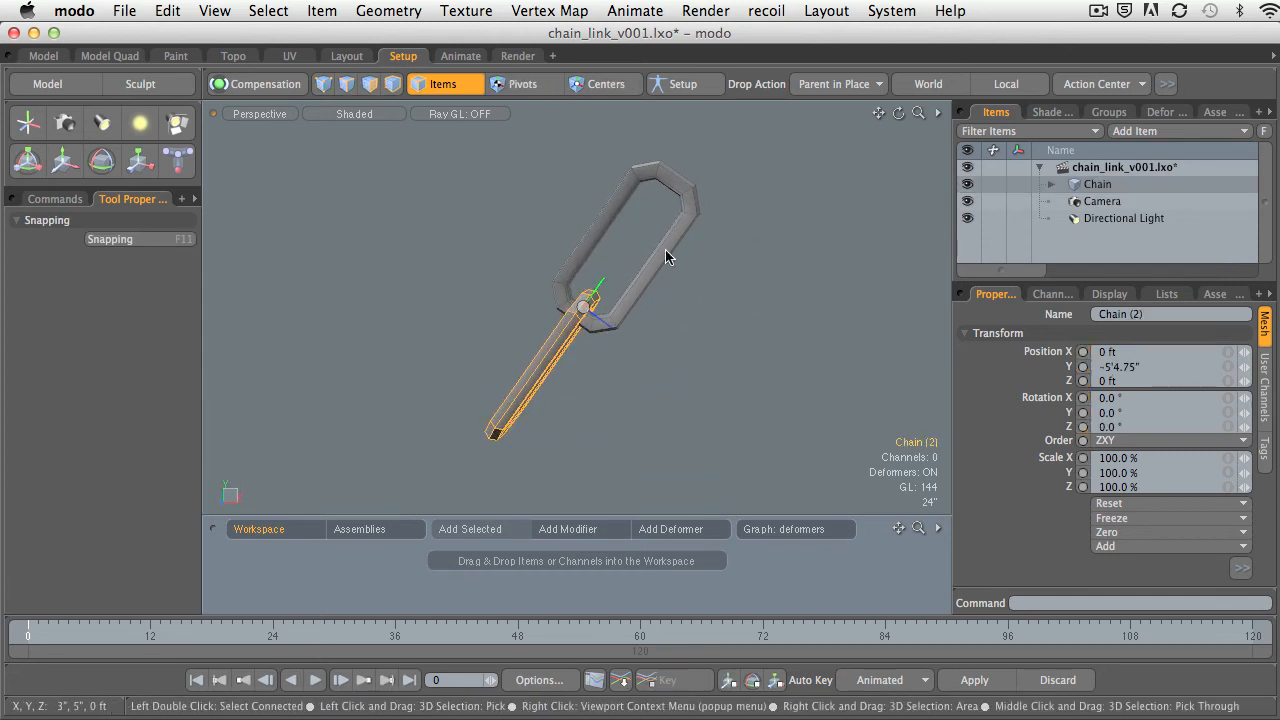
Try rotating the parent link about Z once more, and undo this and its earlier rotation.
{"action": "left_click", "coordinate": [665, 249]}
{"action": "key", "text": "e"}
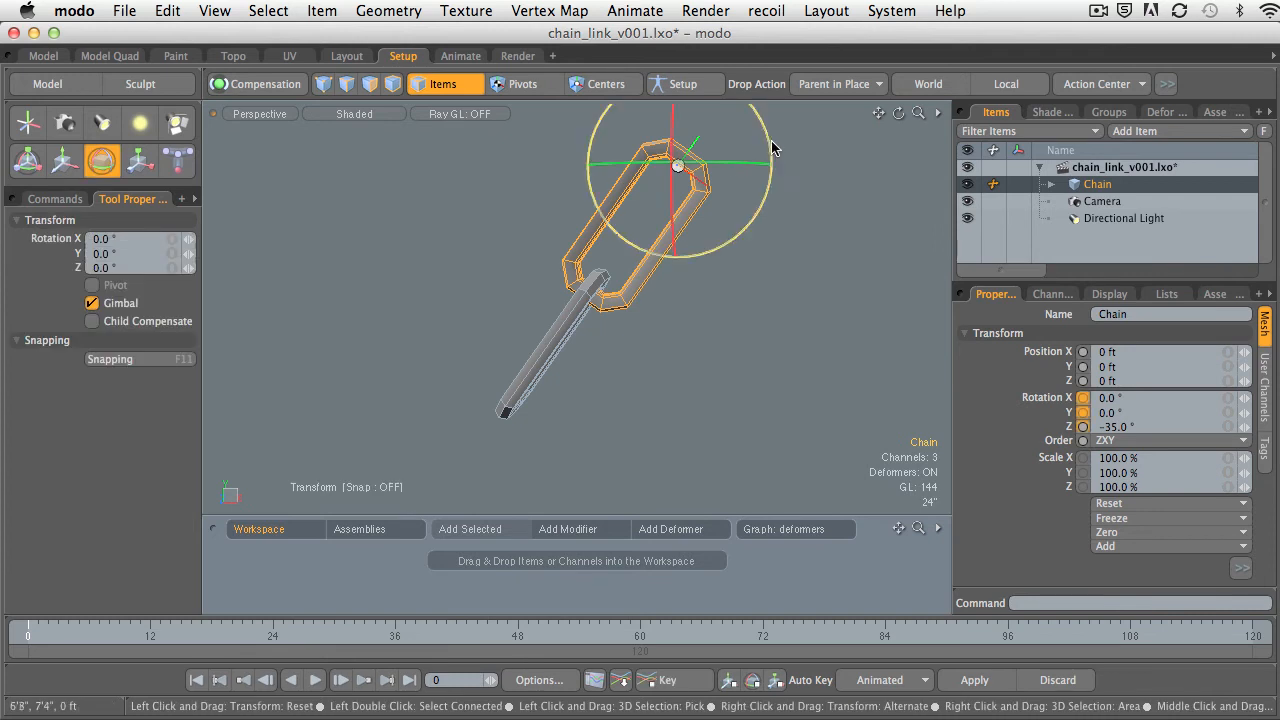
{"action": "left_click_drag", "start_coordinate": [770, 143], "coordinate": [488, 200]}
{"action": "key", "text": "super+z"}
{"action": "key", "text": "super+z"}
{"action": "key", "text": "super+z"}
{"action": "key", "text": "super+z"}
{"action": "key", "text": "super+z"}
{"action": "key", "text": "super+z"}
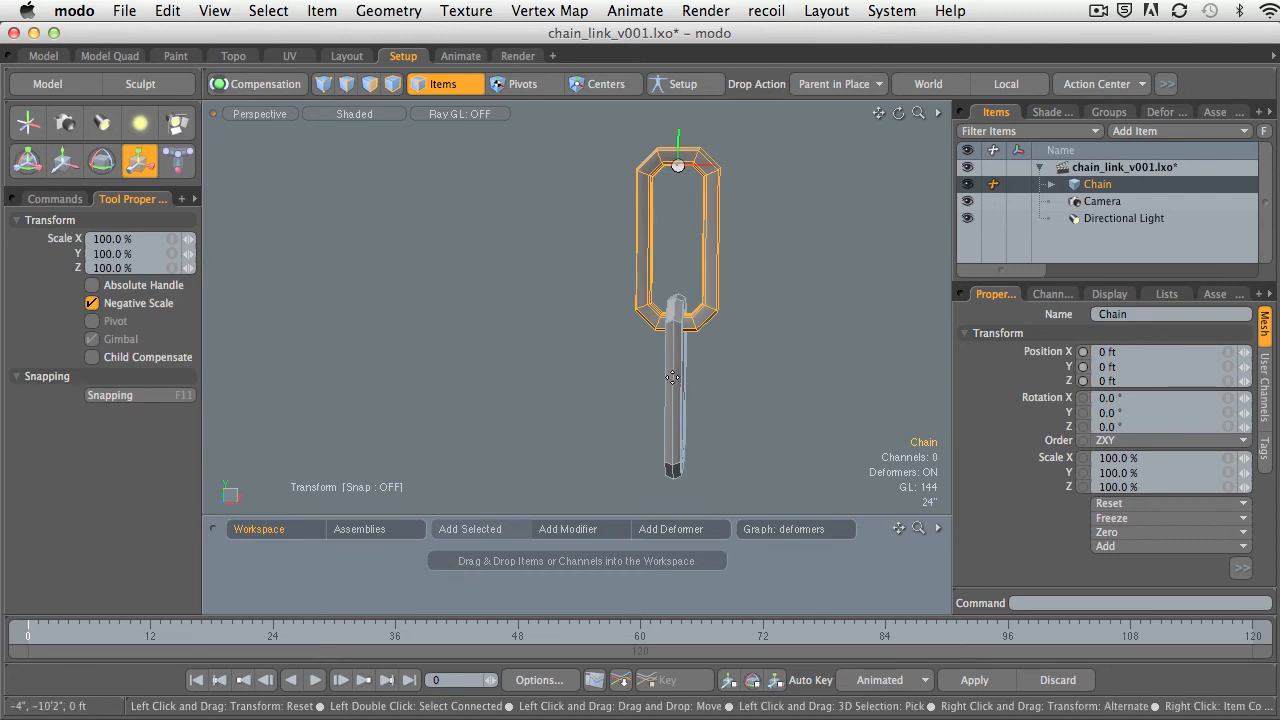
Try rotating the child link, Chain (2), around its own center, undo the rotation and clear the selection.
{"action": "key", "text": "q"}
{"action": "left_click", "coordinate": [677, 389]}
{"action": "left_click_drag", "start_coordinate": [706, 384], "coordinate": [690, 351], "text": "alt"}
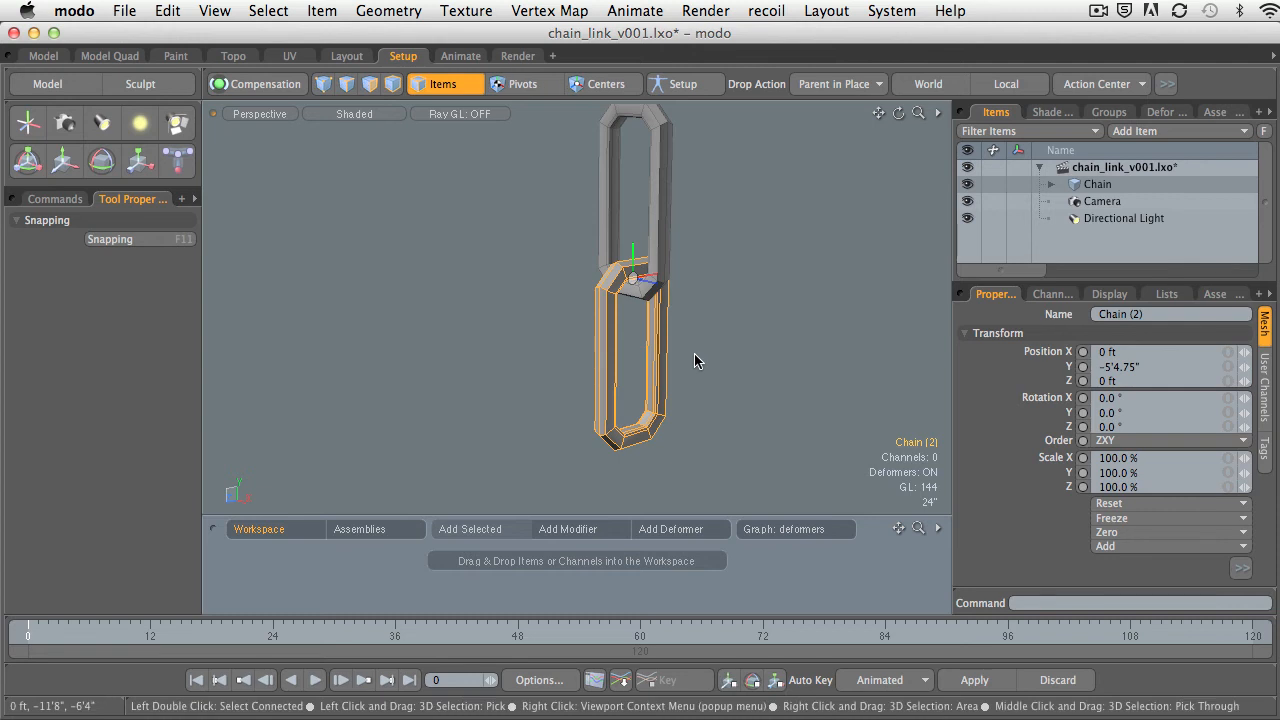
{"action": "key", "text": "e"}
{"action": "left_click_drag", "start_coordinate": [689, 235], "coordinate": [651, 265]}
{"action": "key", "text": "super+z"}
{"action": "key", "text": "q"}
{"action": "left_click", "coordinate": [725, 244]}
Examine how the parent link and the child link interlock at the joint.
{"action": "left_click", "coordinate": [611, 326]}
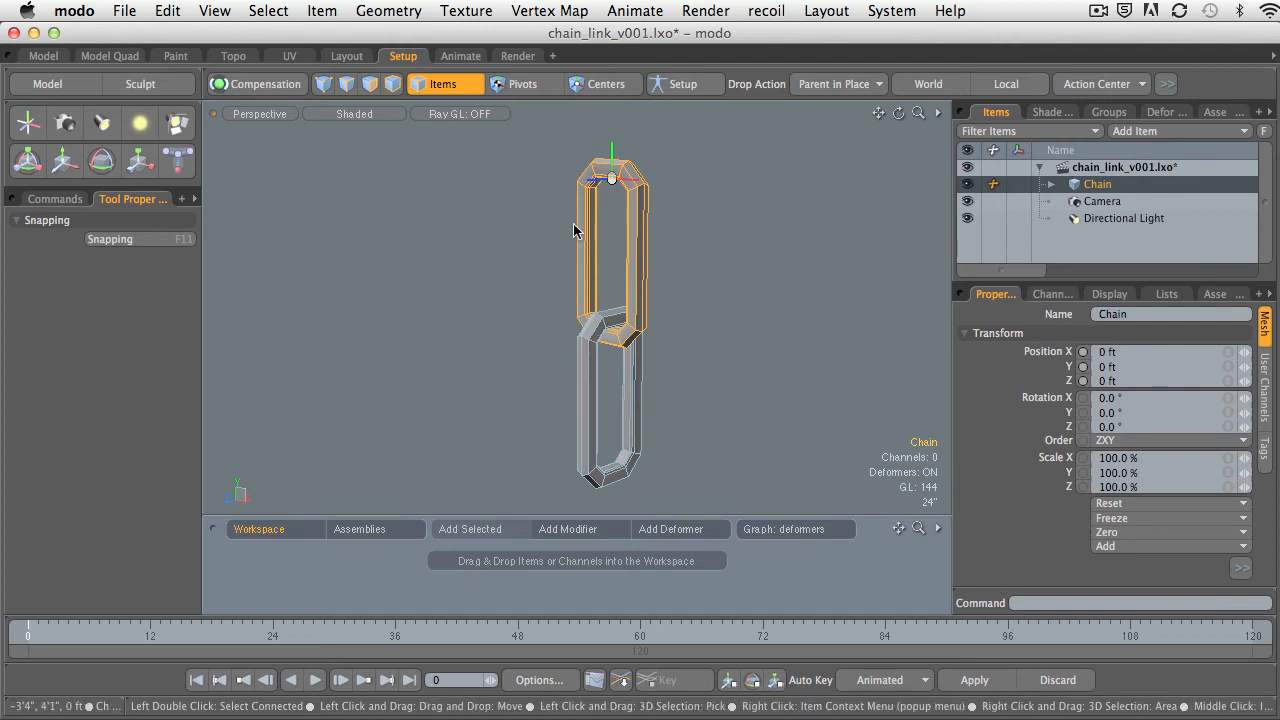
{"action": "left_click_drag", "start_coordinate": [592, 493], "coordinate": [597, 471], "text": "alt+shift"}
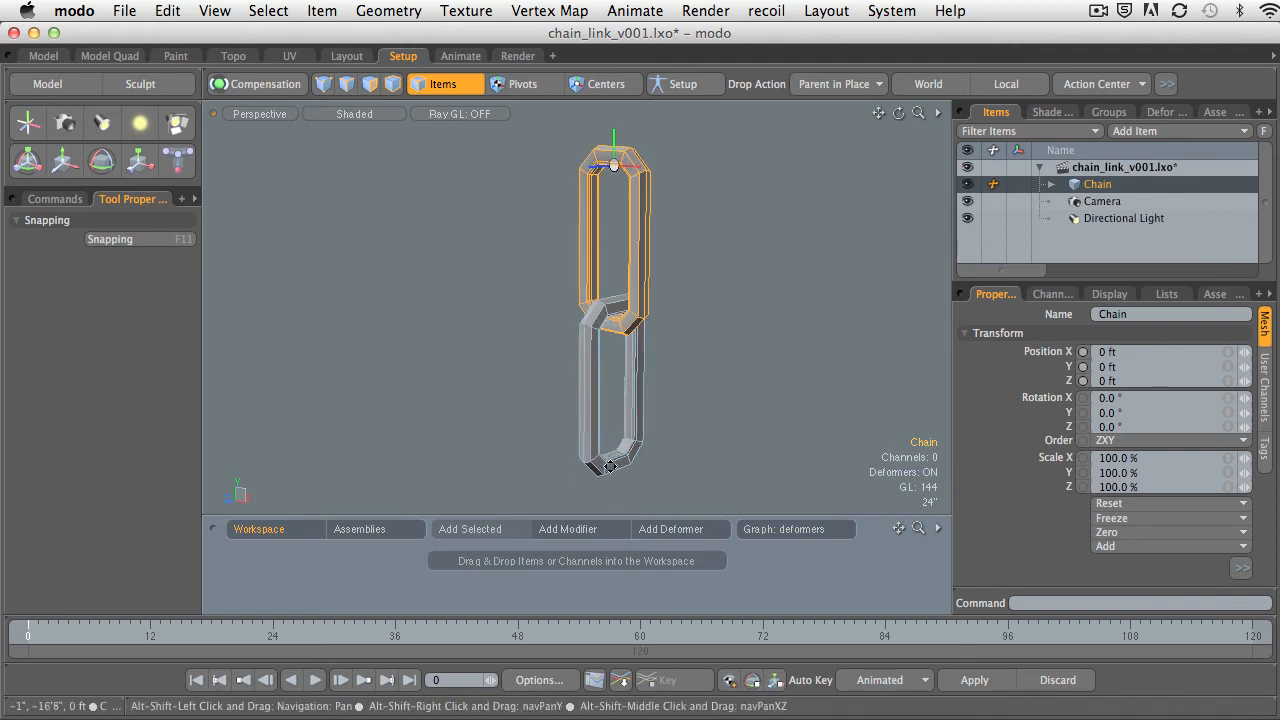
{"action": "left_click", "coordinate": [598, 471]}
{"action": "left_click_drag", "start_coordinate": [682, 407], "coordinate": [633, 405], "text": "ctrl+alt"}
{"action": "left_click", "coordinate": [631, 286]}
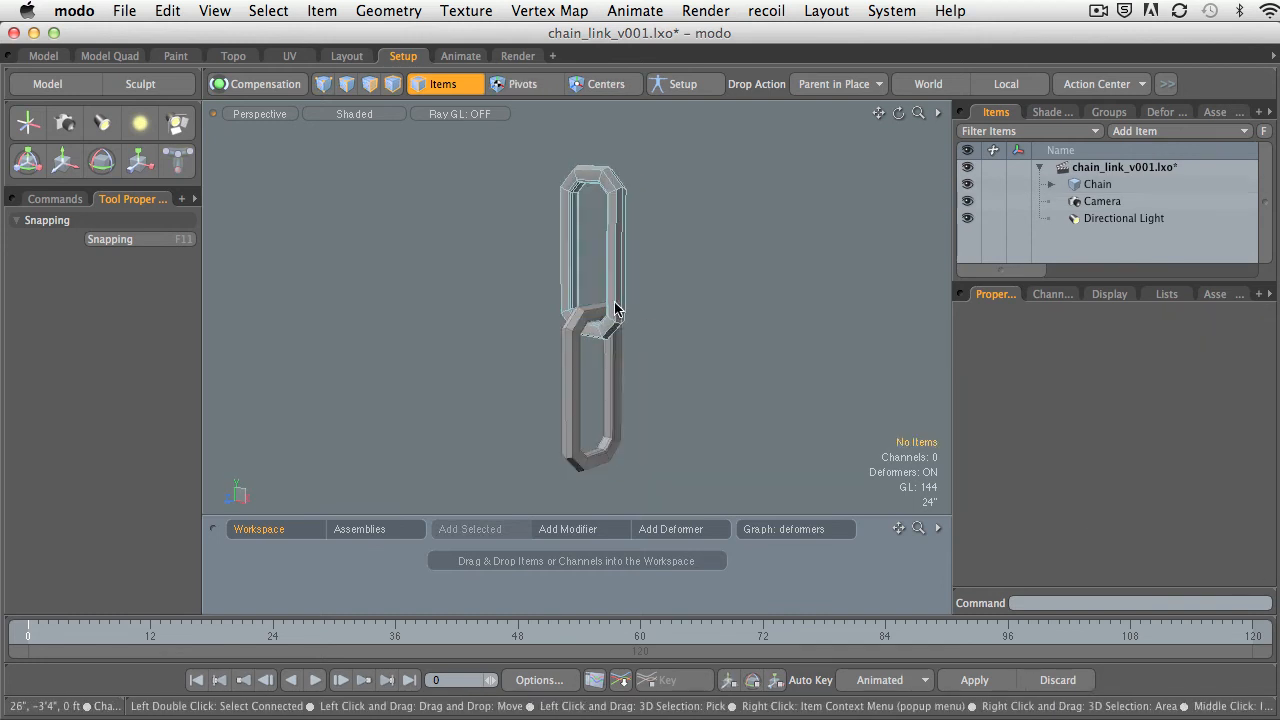
{"action": "left_click", "coordinate": [615, 310]}
{"action": "left_click", "coordinate": [657, 349]}
{"action": "left_click_drag", "start_coordinate": [663, 331], "coordinate": [661, 301], "text": "alt"}
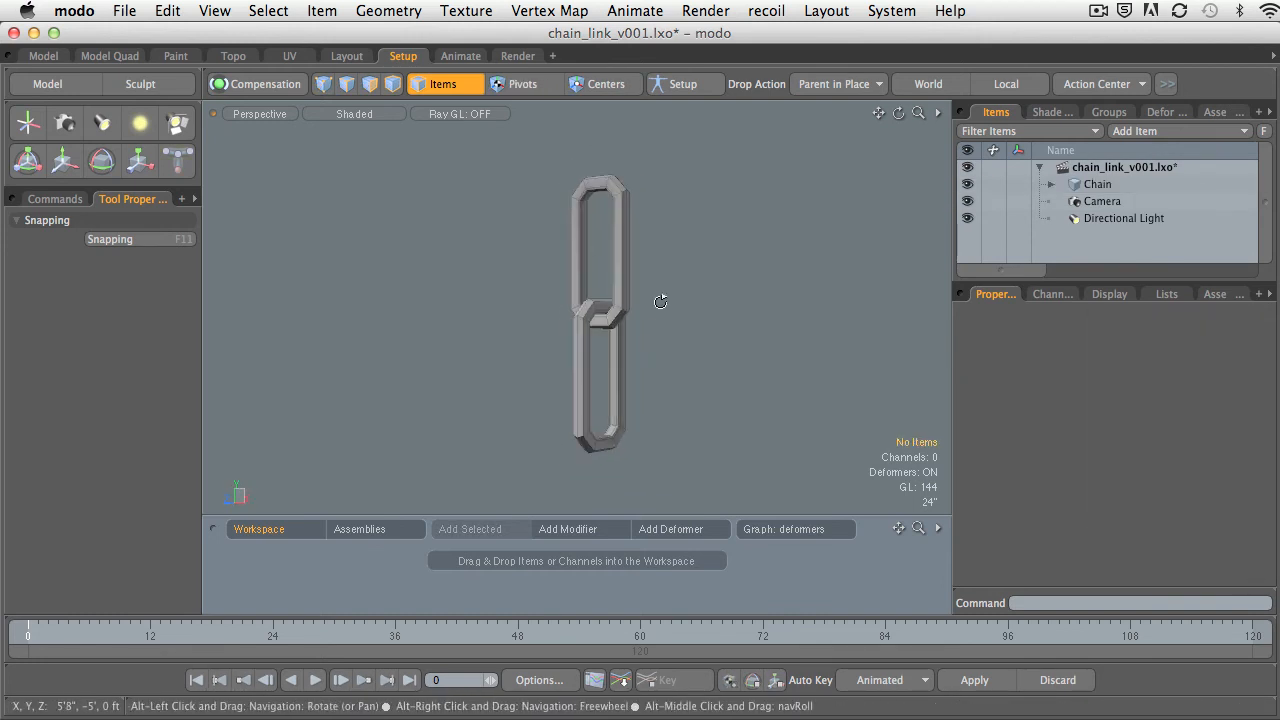
Expand the Chain hierarchy and duplicate the child link, Chain (2).
{"action": "left_click", "coordinate": [1051, 184]}
{"action": "left_click", "coordinate": [1109, 201]}
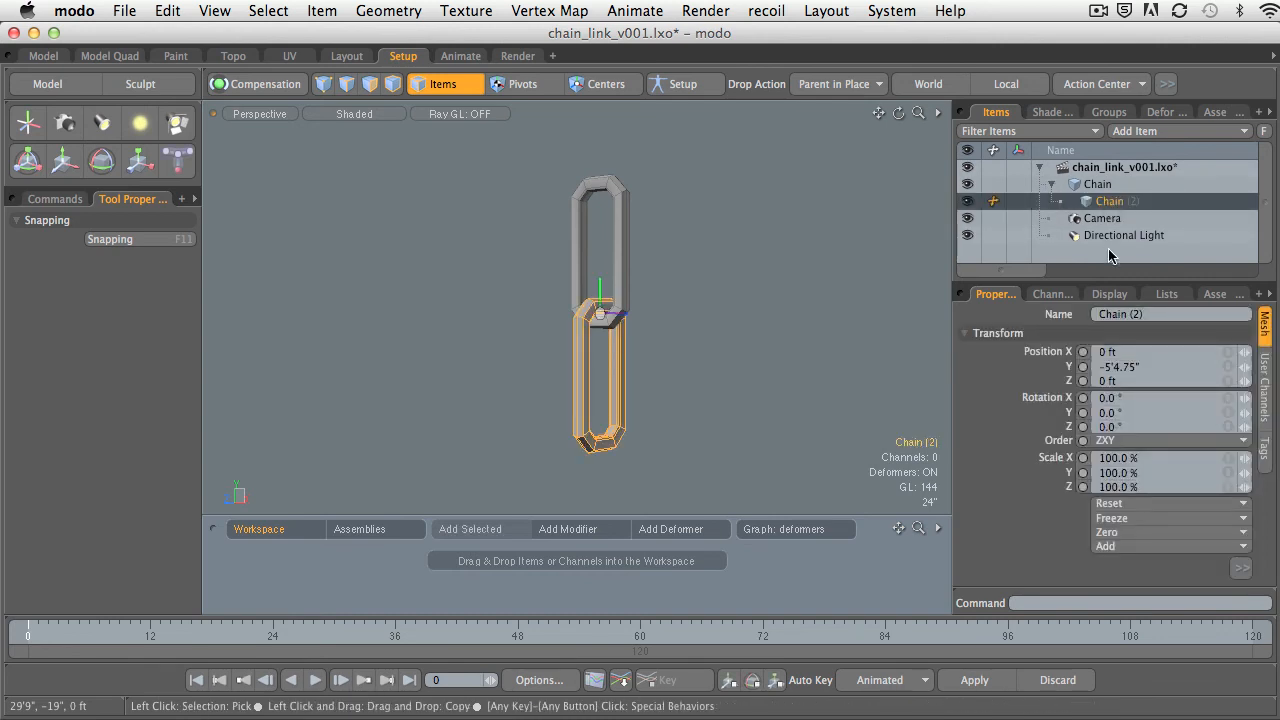
{"action": "mouse_move", "coordinate": [745, 266]}
{"action": "left_mouse_down", "text": "alt"}
{"action": "mouse_move", "coordinate": [683, 278]}
{"action": "mouse_move", "coordinate": [741, 282]}
{"action": "left_mouse_up", "text": "alt"}
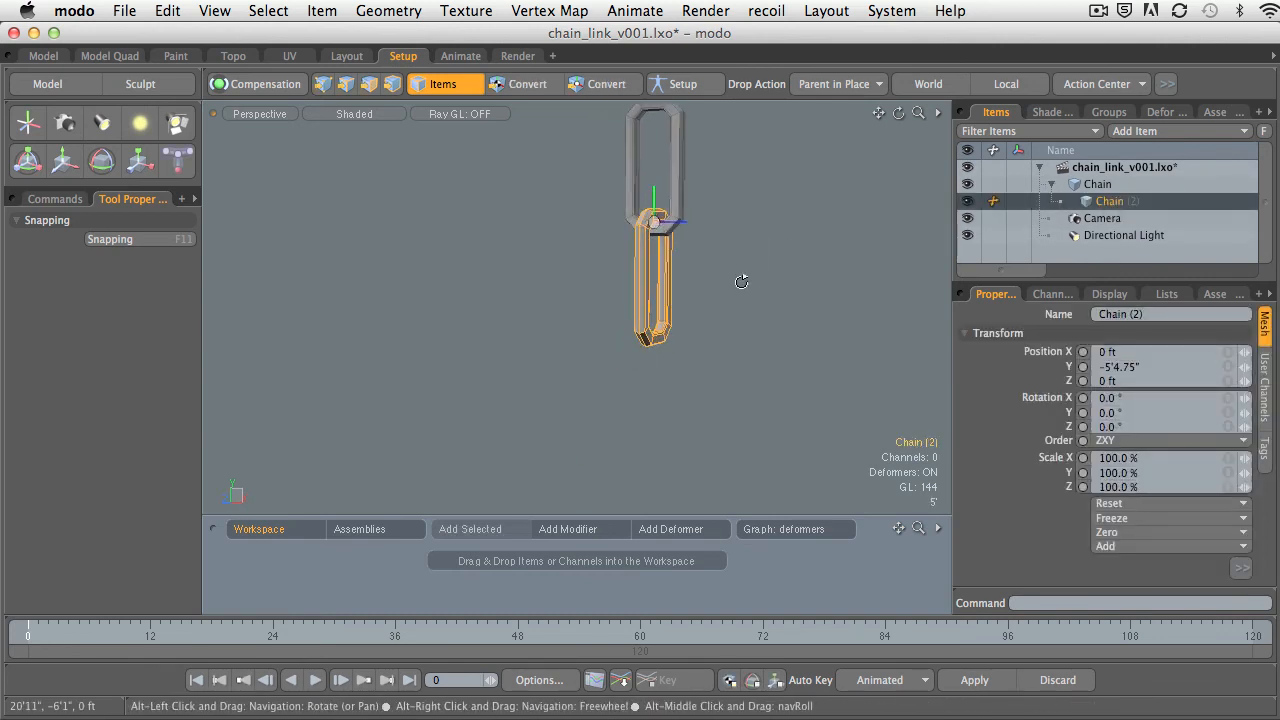
{"action": "right_click", "coordinate": [1100, 201]}
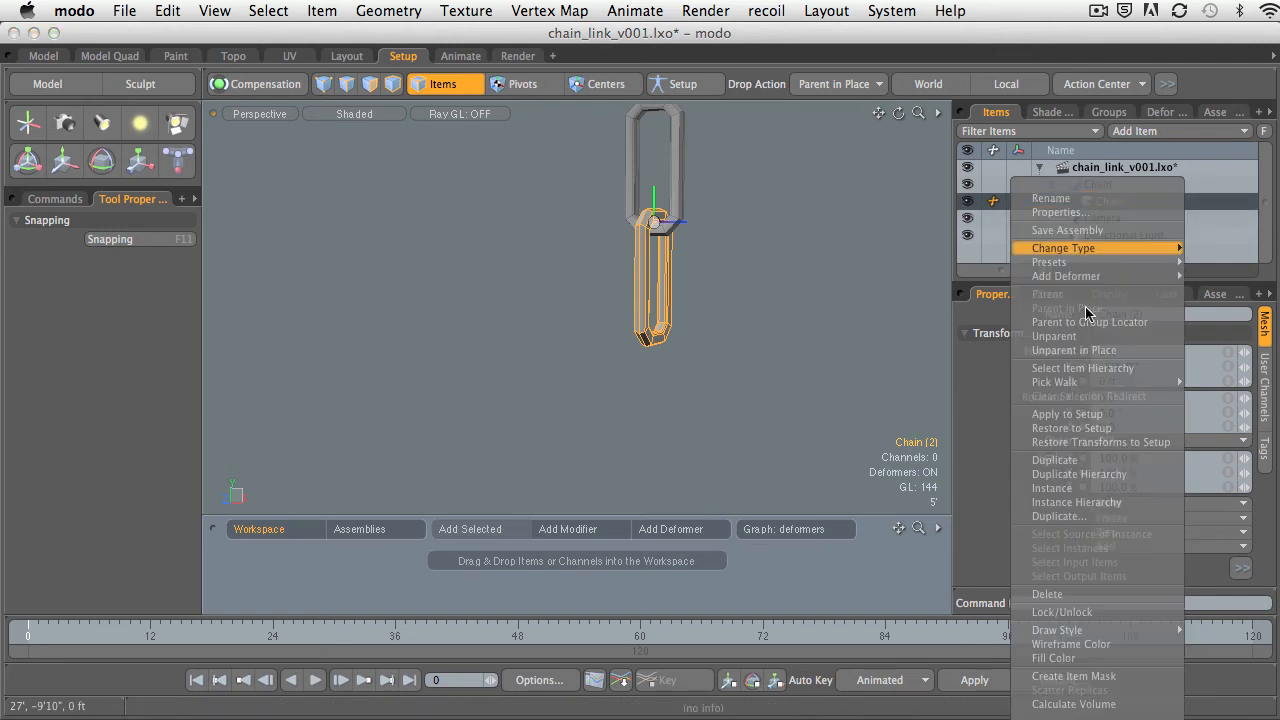
{"action": "left_click", "coordinate": [1085, 463]}
{"action": "scroll", "coordinate": [667, 251], "scroll_direction": "up", "scroll_amount": 2}
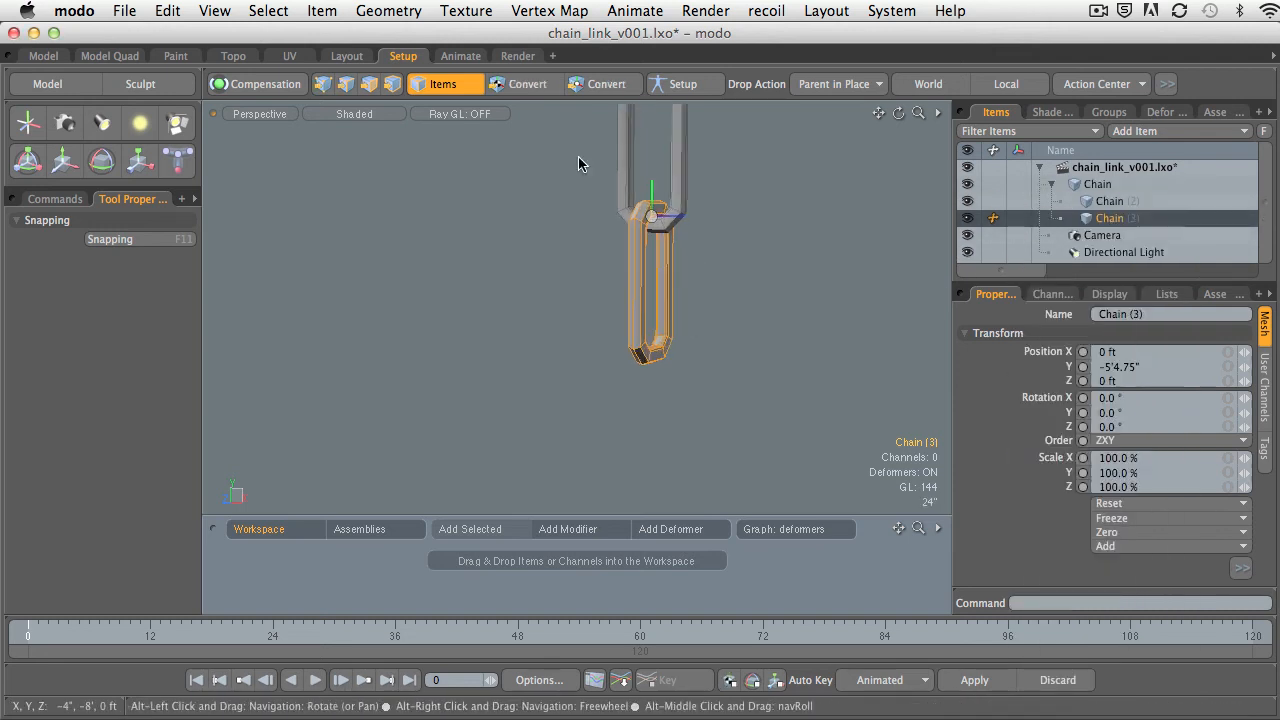
Move the duplicated link down to Y -16'0.75" and set its Y rotation to -90°.
{"action": "key", "text": "y"}
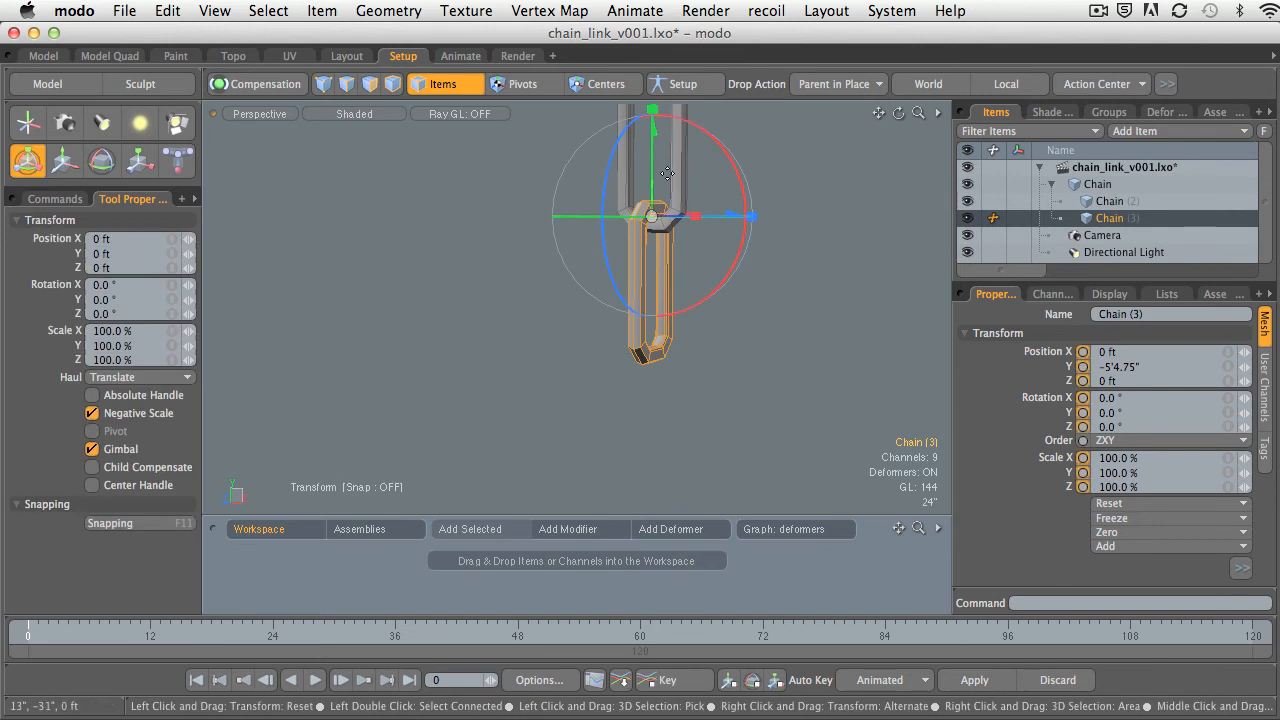
{"action": "left_click_drag", "start_coordinate": [657, 142], "coordinate": [657, 274]}
{"action": "left_click_drag", "start_coordinate": [656, 342], "coordinate": [676, 298], "text": "alt+shift"}
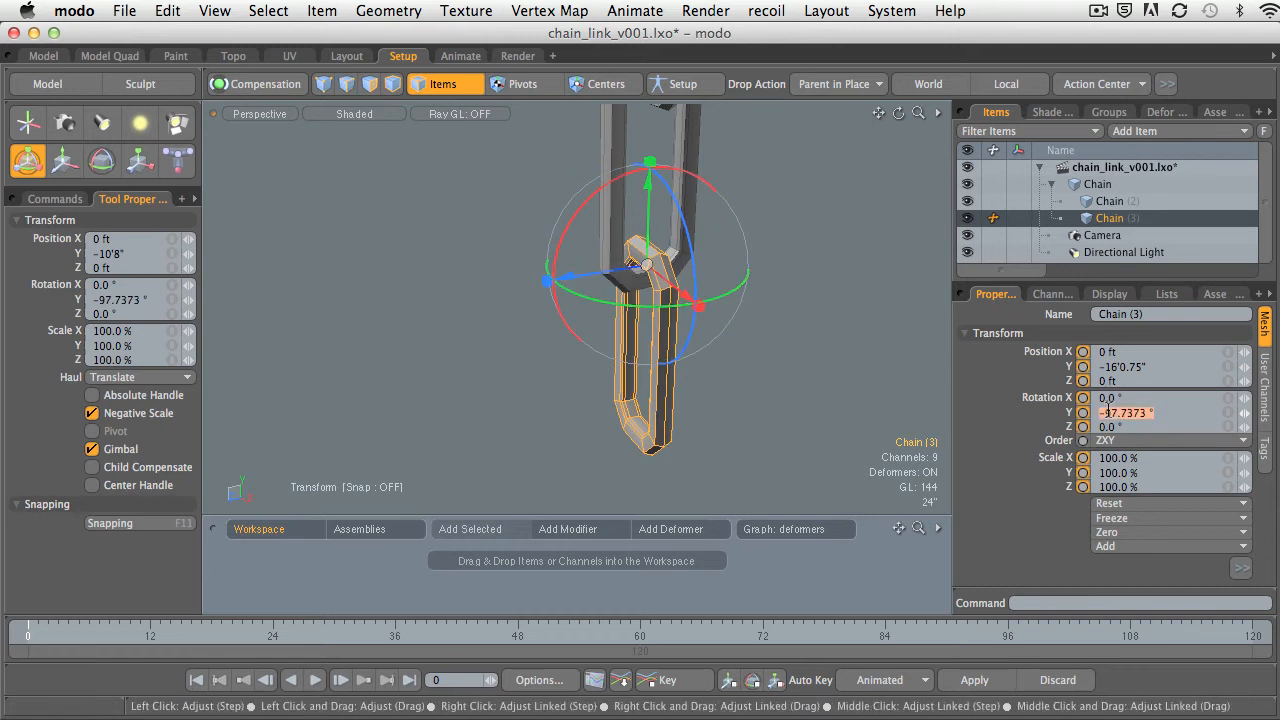
{"action": "key", "text": "Return"}
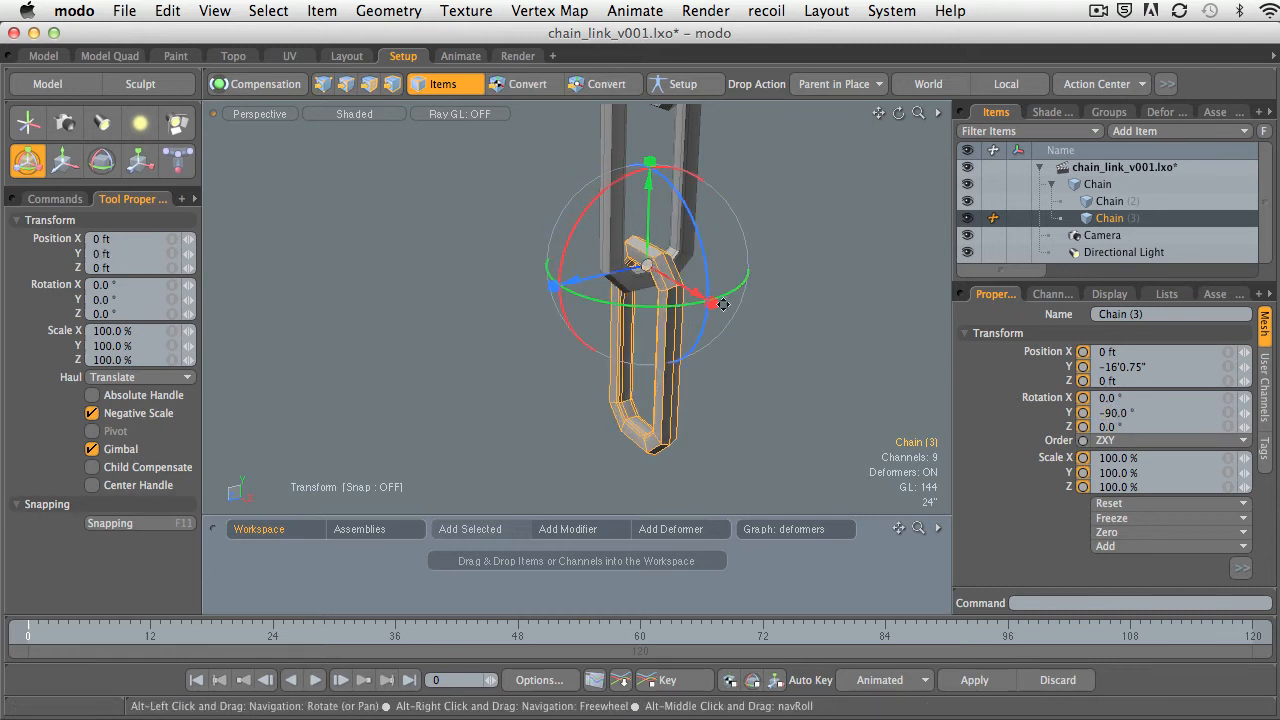
Lower the third link to Y -16'2.75" so it seats inside the link above, and drop the Transform tool.
{"action": "left_click_drag", "start_coordinate": [700, 308], "coordinate": [803, 298], "text": "alt+shift"}
{"action": "left_click_drag", "start_coordinate": [803, 298], "coordinate": [900, 306], "text": "ctrl+alt"}
{"action": "left_click_drag", "start_coordinate": [900, 306], "coordinate": [692, 322], "text": "alt+shift"}
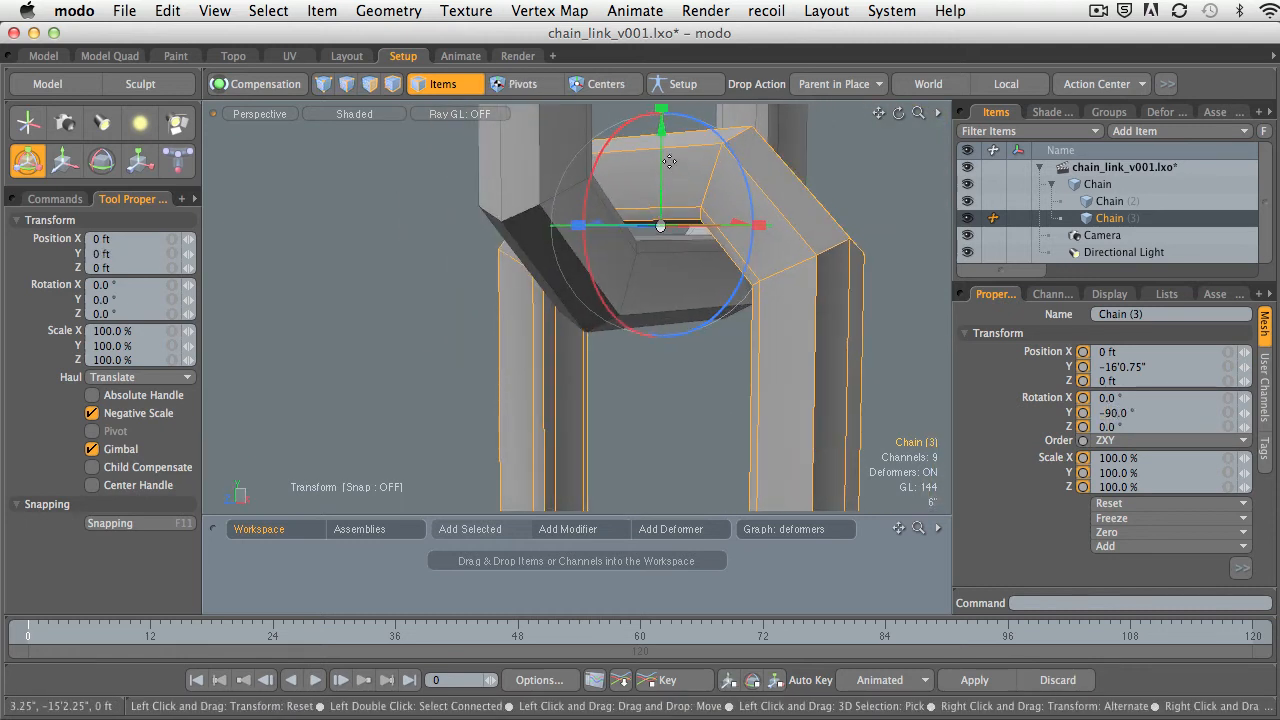
{"action": "left_click_drag", "start_coordinate": [660, 128], "coordinate": [660, 142]}
{"action": "left_click_drag", "start_coordinate": [740, 214], "coordinate": [640, 272], "text": "ctrl+alt"}
{"action": "left_click_drag", "start_coordinate": [640, 272], "coordinate": [600, 290], "text": "alt"}
{"action": "key", "text": "space"}
{"action": "left_click_drag", "start_coordinate": [740, 224], "coordinate": [660, 250], "text": "alt"}
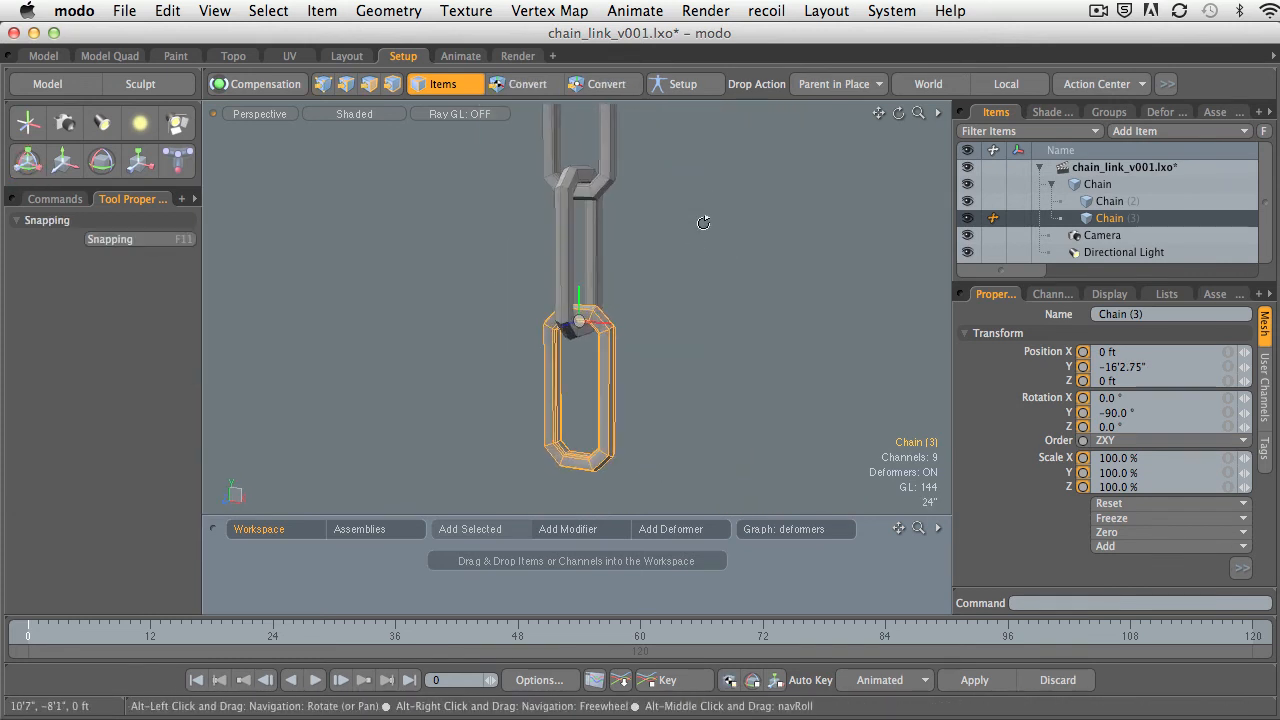
Zero the position and rotation of the third link, Chain (3).
{"action": "left_click", "coordinate": [1123, 533]}
{"action": "left_click", "coordinate": [1123, 531]}
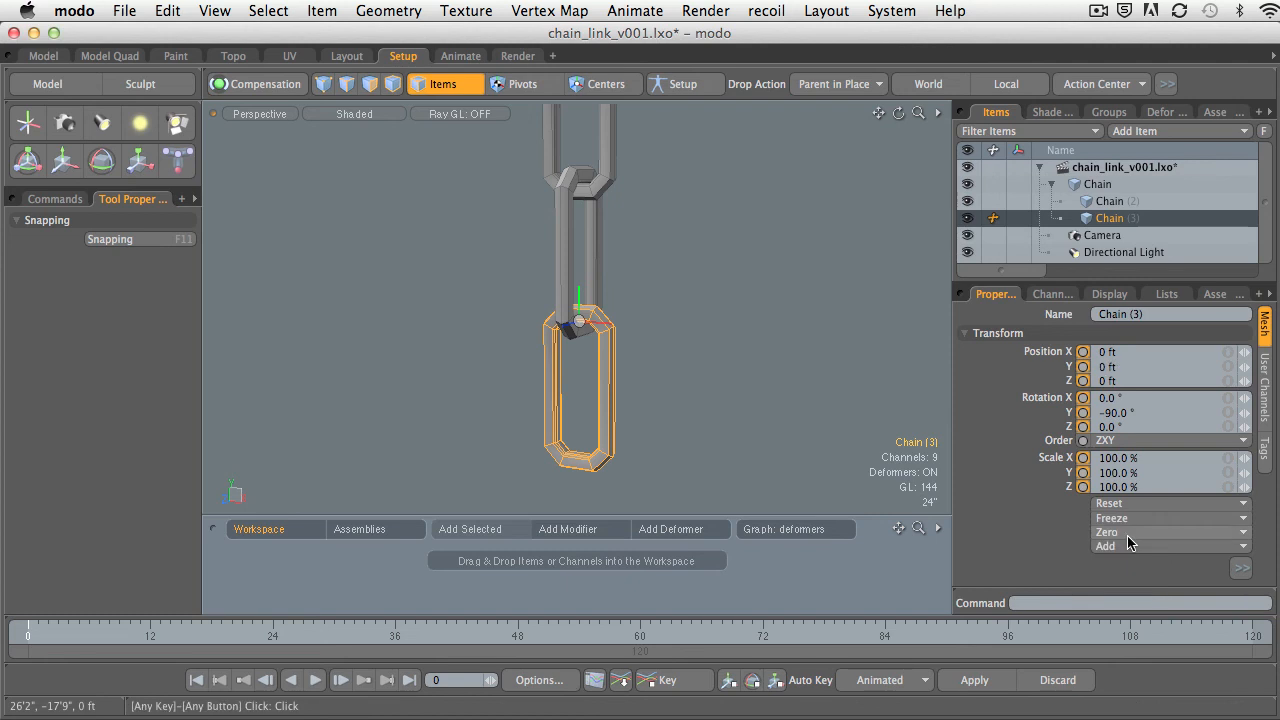
{"action": "left_click", "coordinate": [1123, 533]}
{"action": "left_click", "coordinate": [1139, 545]}
{"action": "left_click_drag", "start_coordinate": [821, 388], "coordinate": [699, 339], "text": "alt+shift"}
{"action": "left_click_drag", "start_coordinate": [699, 339], "coordinate": [752, 367], "text": "alt+shift"}
Try rotating the top link, Chain, to test the hierarchy and undo the rotation.
{"action": "left_click", "coordinate": [1097, 184]}
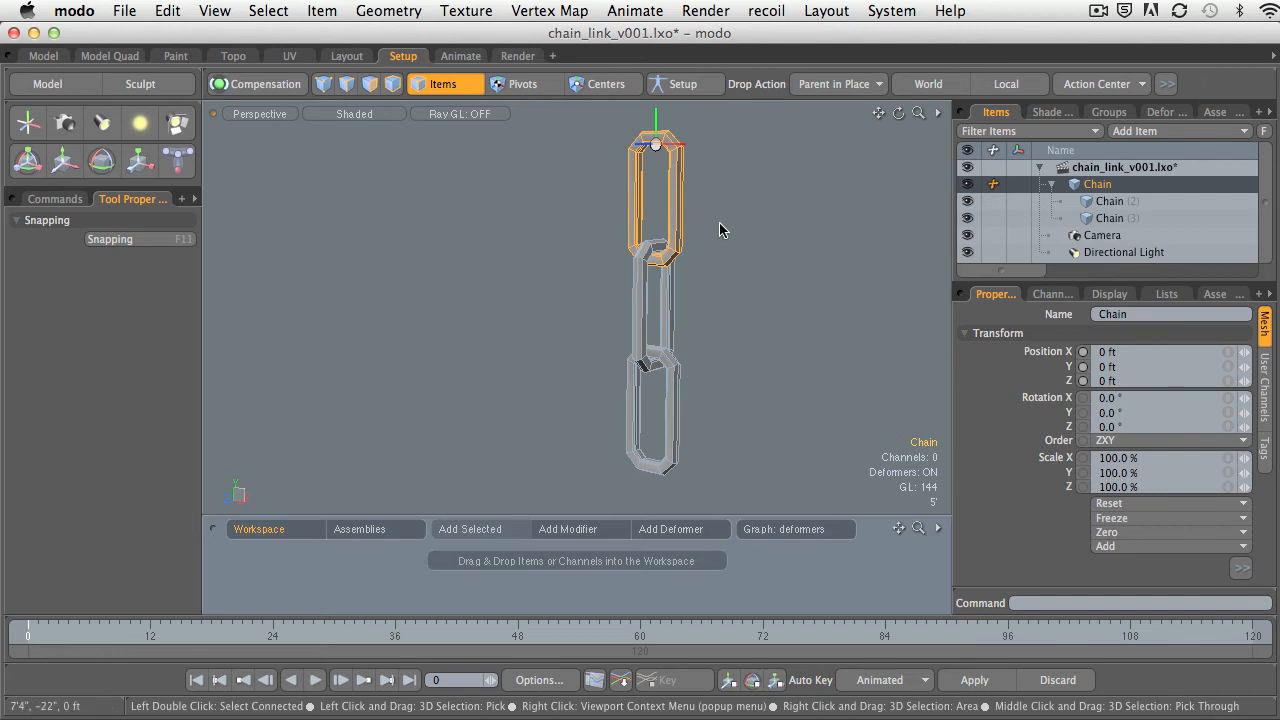
{"action": "key", "text": "e"}
{"action": "left_click_drag", "start_coordinate": [719, 222], "coordinate": [717, 178], "text": "alt"}
{"action": "key", "text": "super+z"}
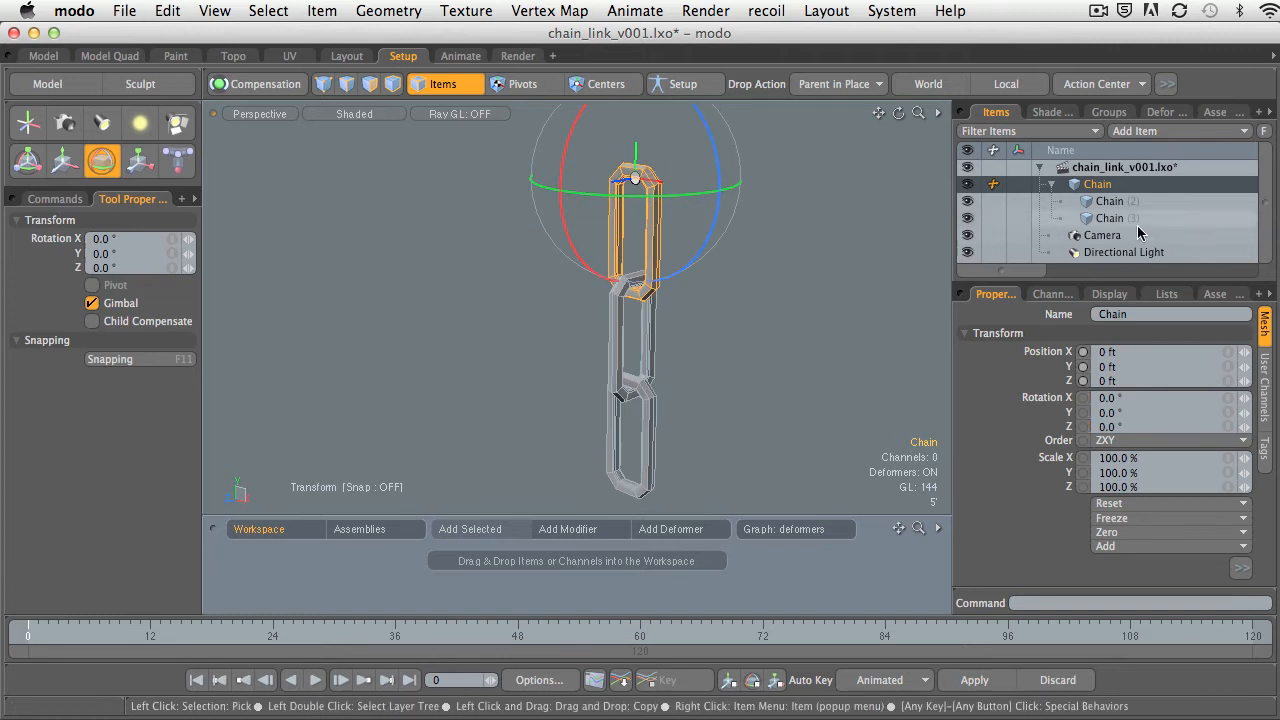
Try rotating the middle link, undo it, check the bottom link with the Rotate tool and clear the selection.
{"action": "left_click", "coordinate": [1112, 203]}
{"action": "left_click_drag", "start_coordinate": [700, 305], "coordinate": [812, 308], "text": "alt"}
{"action": "left_click_drag", "start_coordinate": [727, 203], "coordinate": [709, 161]}
{"action": "key", "text": "super+z"}
{"action": "left_click", "coordinate": [1105, 218]}
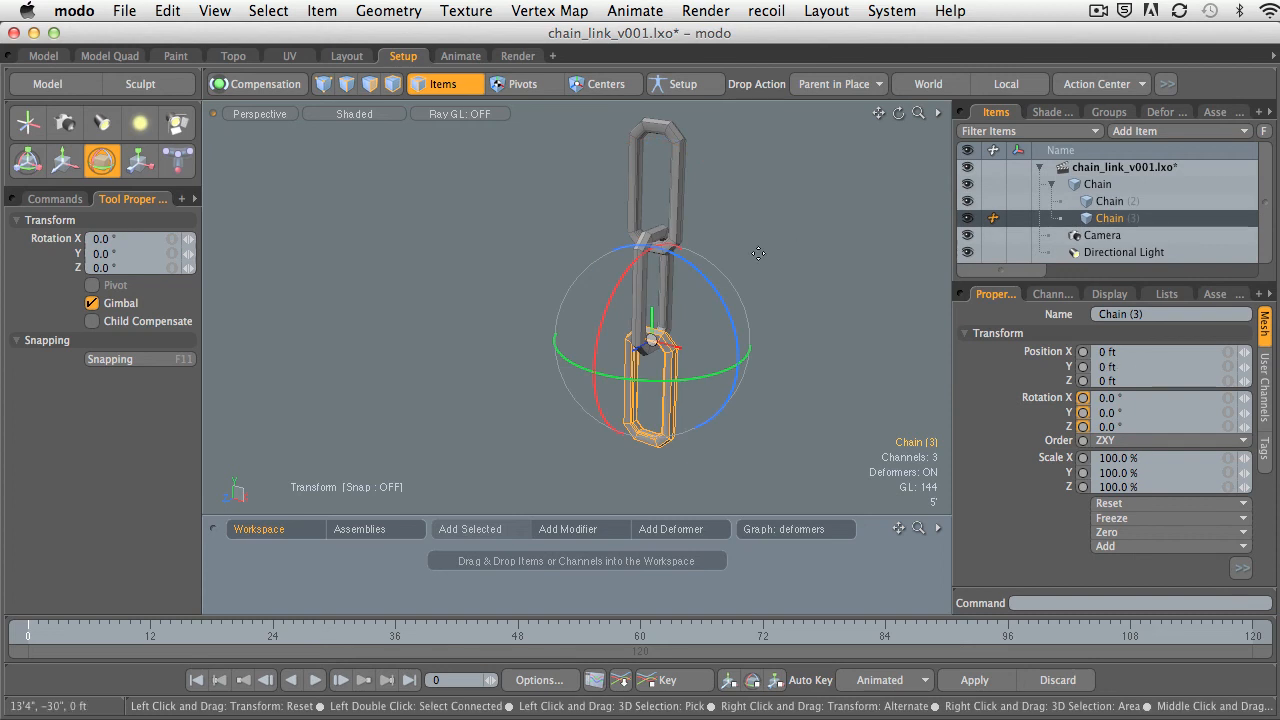
{"action": "left_click_drag", "start_coordinate": [714, 297], "coordinate": [640, 242]}
{"action": "key", "text": "space"}
{"action": "left_click", "coordinate": [745, 240]}
Examine the top and middle links and their centers by selecting each in turn.
{"action": "left_click", "coordinate": [616, 250]}
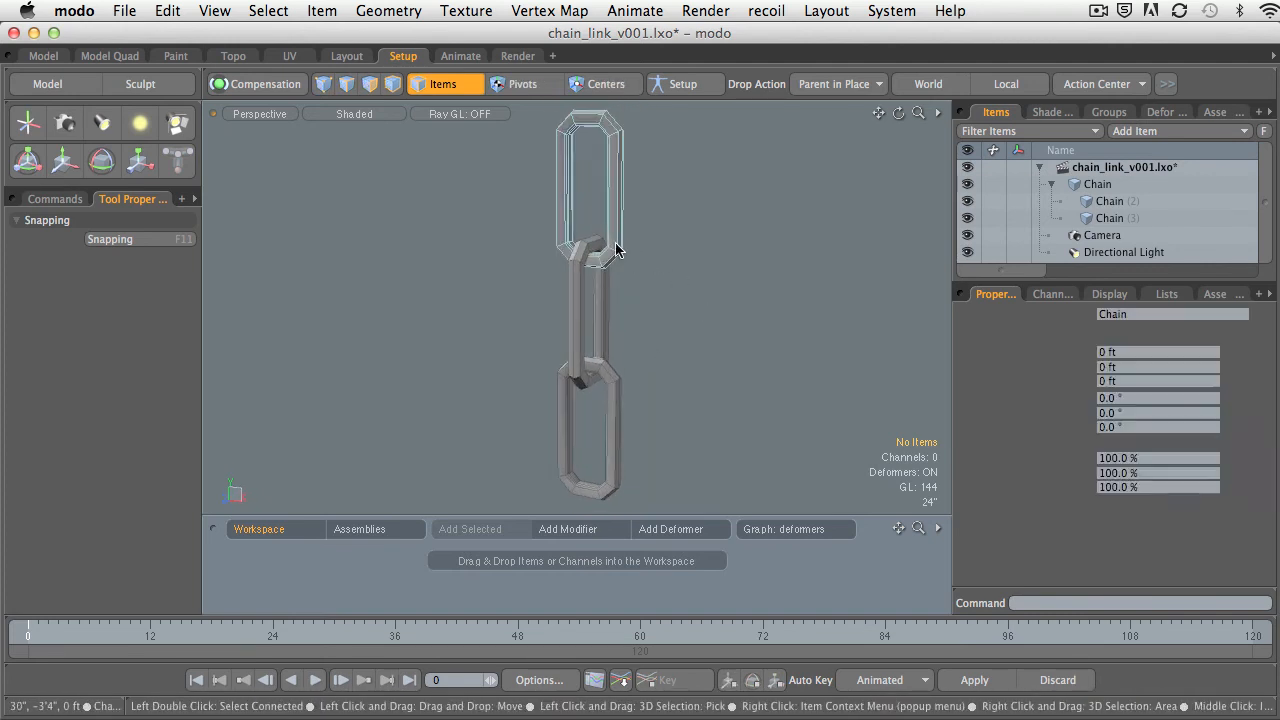
{"action": "left_click", "coordinate": [583, 300]}
{"action": "left_click", "coordinate": [634, 421]}
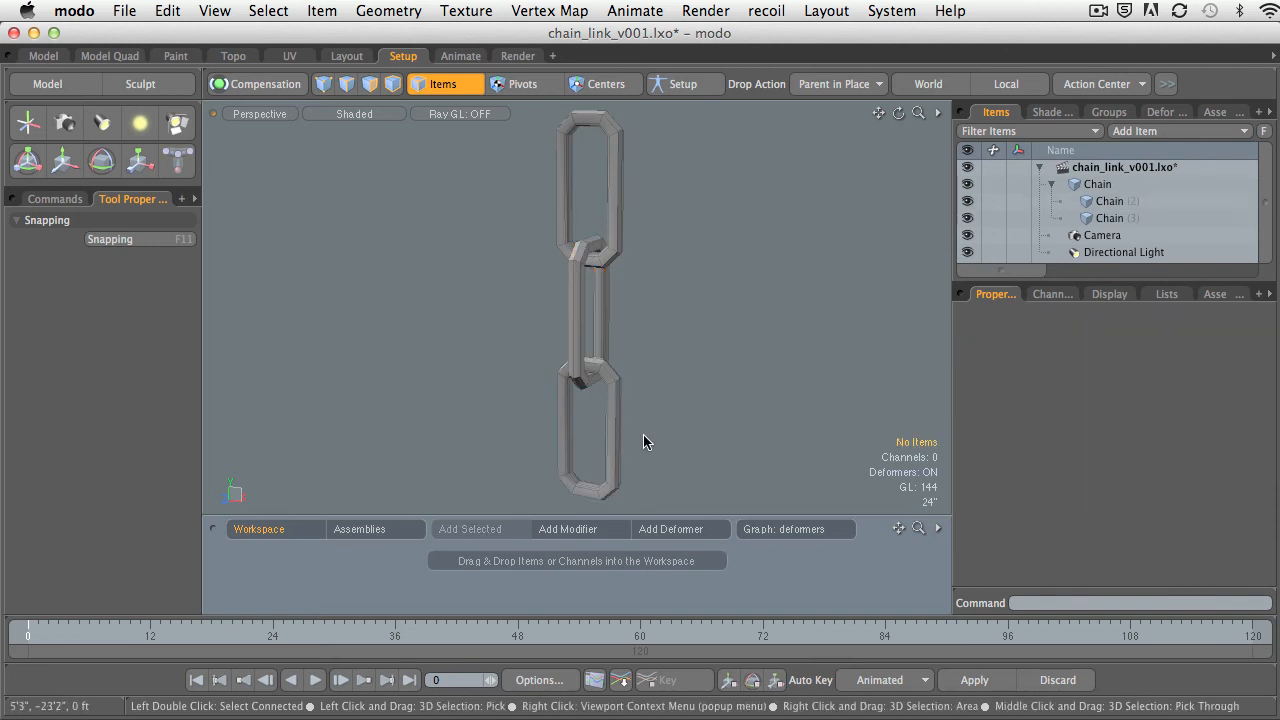
{"action": "left_click", "coordinate": [606, 343]}
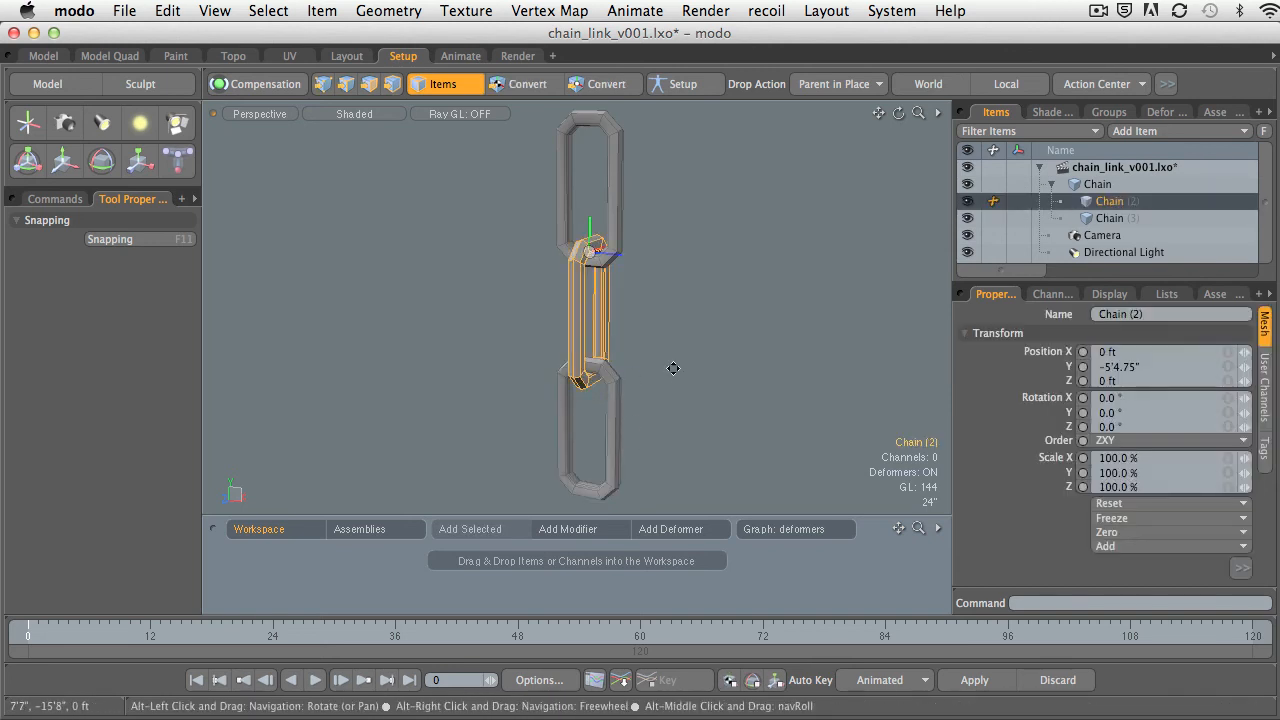
{"action": "left_click_drag", "start_coordinate": [674, 366], "coordinate": [699, 346], "text": "alt+shift"}
{"action": "mouse_move", "coordinate": [699, 346]}
{"action": "left_mouse_down", "text": "alt"}
{"action": "mouse_move", "coordinate": [651, 363]}
{"action": "mouse_move", "coordinate": [677, 366]}
{"action": "mouse_move", "coordinate": [677, 352]}
{"action": "left_mouse_up", "text": "alt"}
Parent Chain (3) in place under Chain (2) in the item hierarchy and select Chain (2).
{"action": "left_click", "coordinate": [641, 373]}
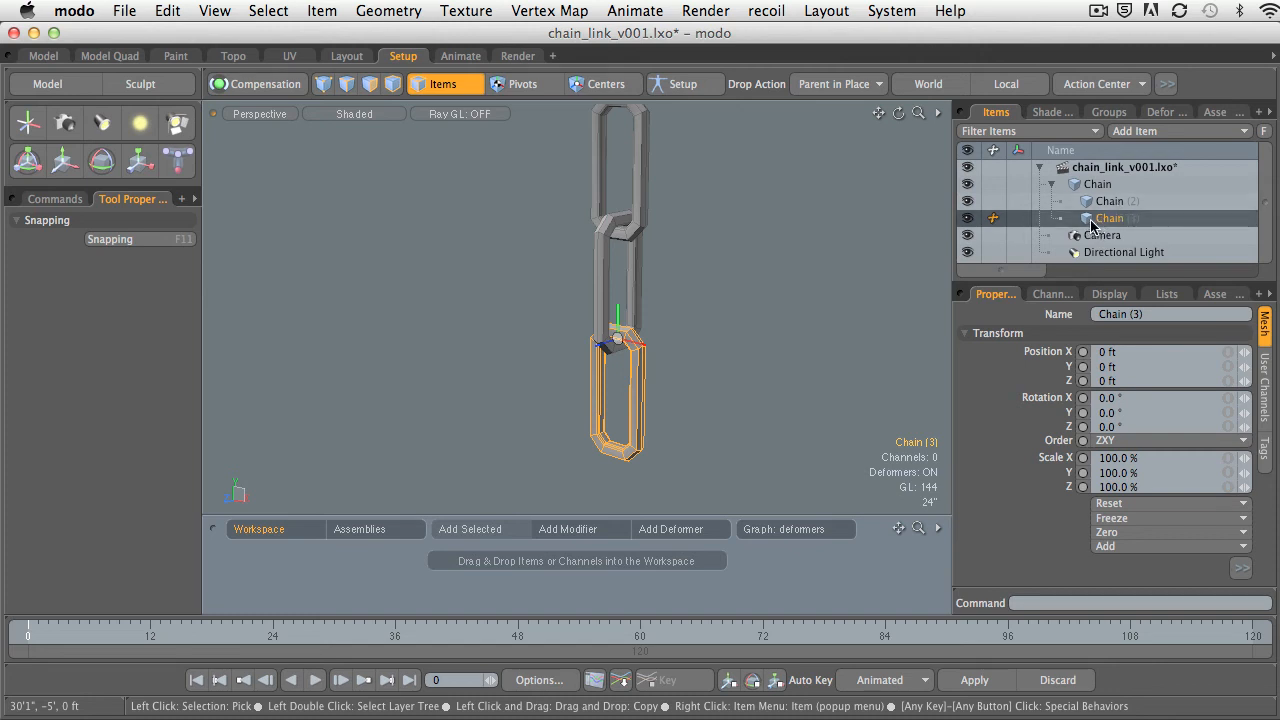
{"action": "left_click_drag", "start_coordinate": [1115, 226], "coordinate": [1110, 201]}
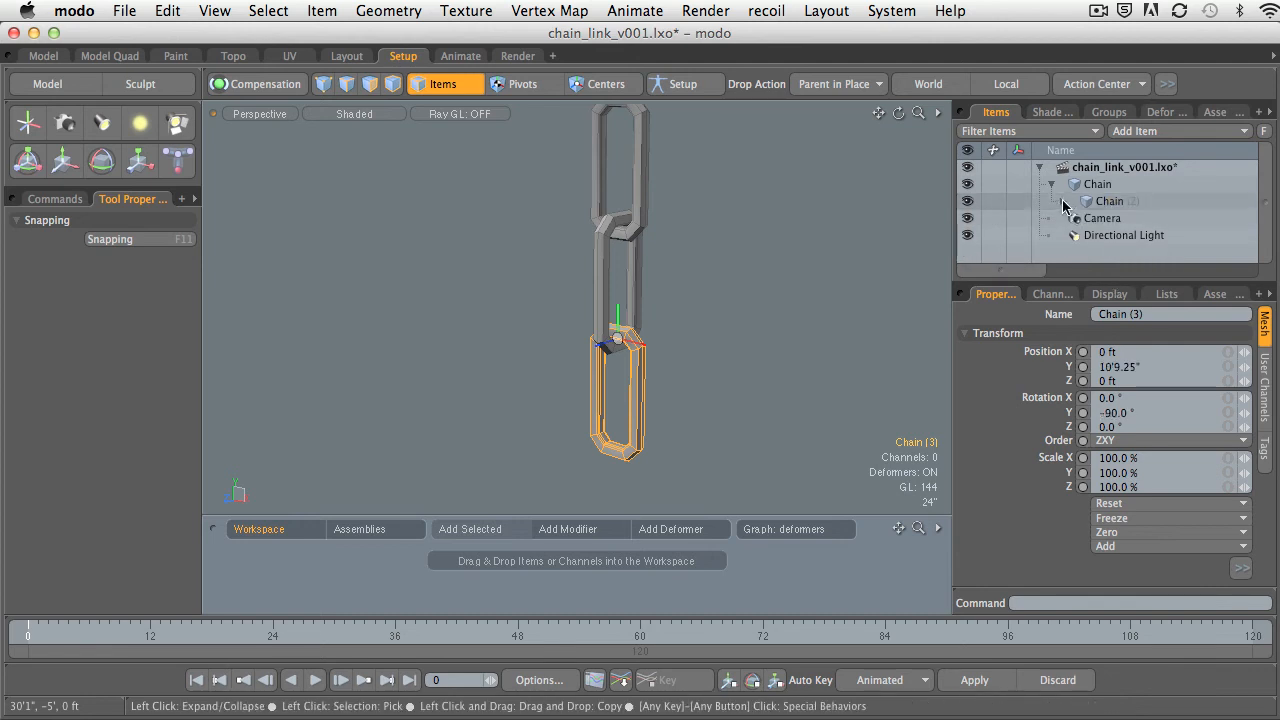
{"action": "left_click", "coordinate": [772, 299]}
{"action": "left_click", "coordinate": [1110, 201]}
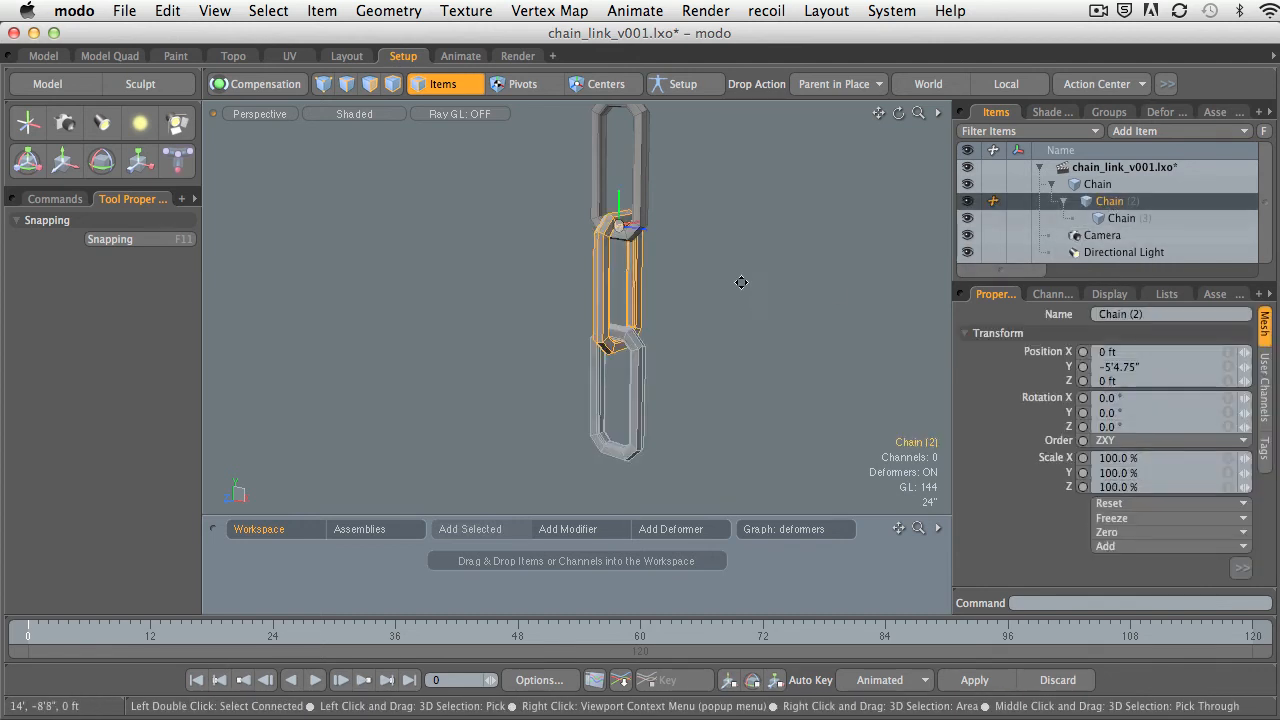
Try rotating Chain (2) about X with its new child link, drop the tool and clear the selection.
{"action": "key", "text": "e"}
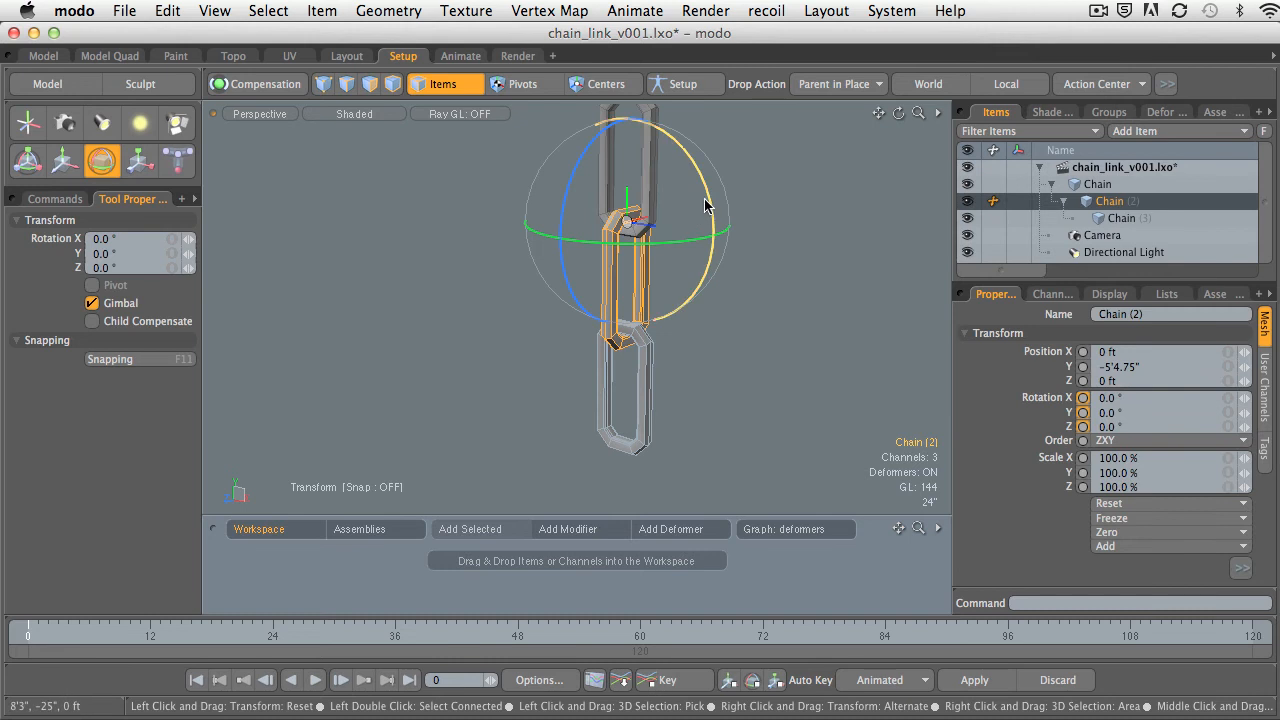
{"action": "mouse_move", "coordinate": [705, 205]}
{"action": "left_mouse_down"}
{"action": "mouse_move", "coordinate": [714, 270]}
{"action": "mouse_move", "coordinate": [692, 213]}
{"action": "left_mouse_up"}
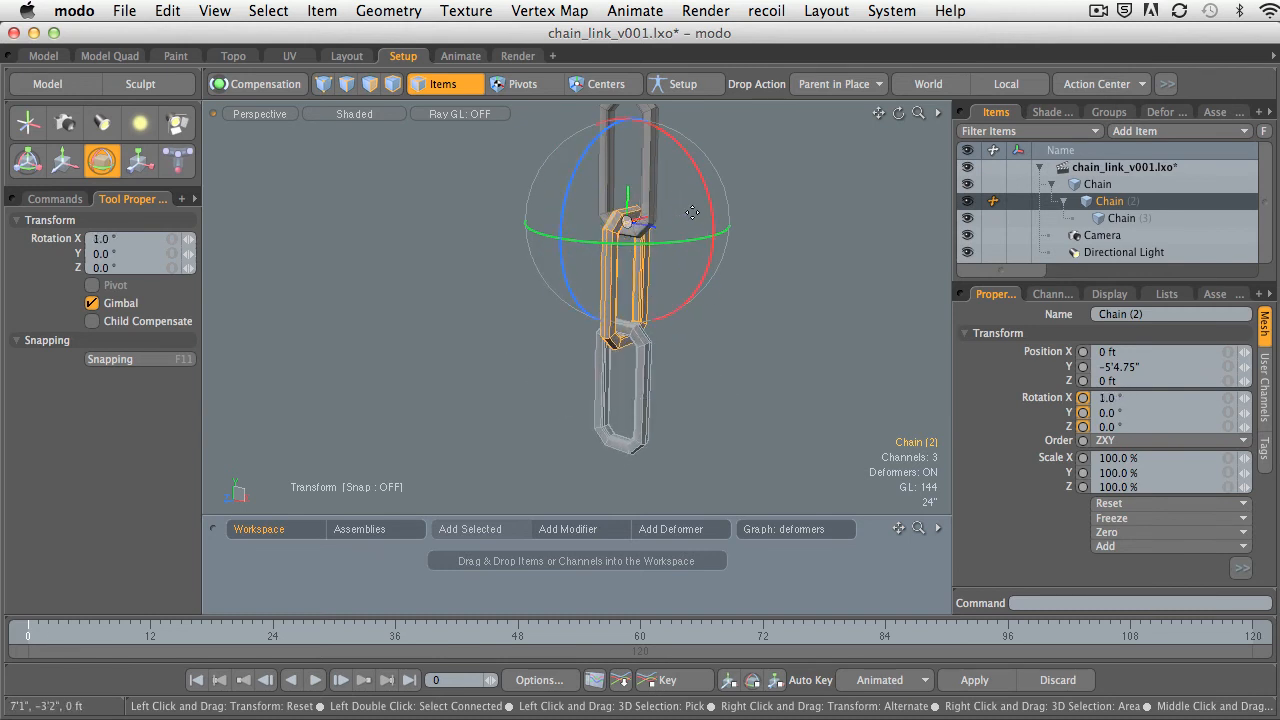
{"action": "key", "text": "space"}
{"action": "left_click", "coordinate": [771, 231]}
Undo the parenting of Chain (3) to Chain (2).
{"action": "key", "text": "super+z"}
{"action": "key", "text": "super+z"}
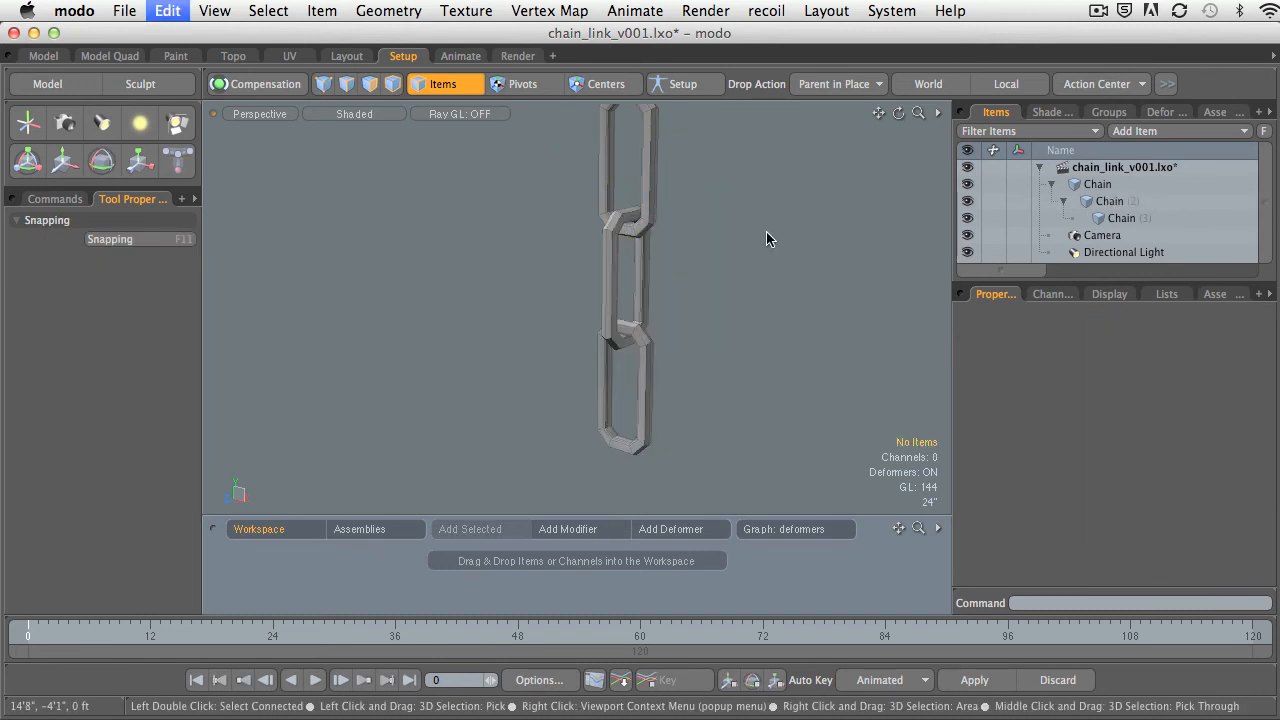
{"action": "key", "text": "super+z"}
{"action": "key", "text": "super+z"}
{"action": "key", "text": "super+z"}
{"action": "mouse_move", "coordinate": [680, 286]}
{"action": "left_mouse_down", "text": "ctrl+alt"}
{"action": "mouse_move", "coordinate": [668, 309]}
{"action": "mouse_move", "coordinate": [682, 305]}
{"action": "left_mouse_up", "text": "ctrl+alt"}
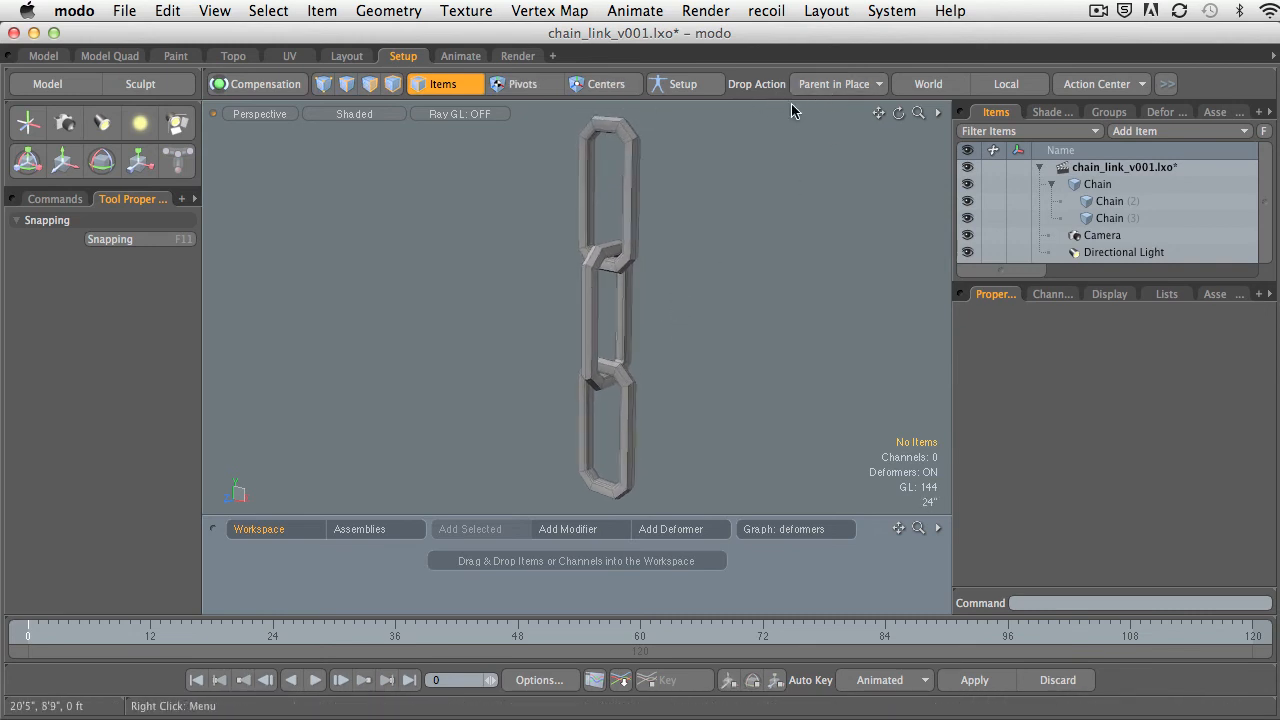
Set the Drop Action to Parent.
{"action": "left_click", "coordinate": [822, 86]}
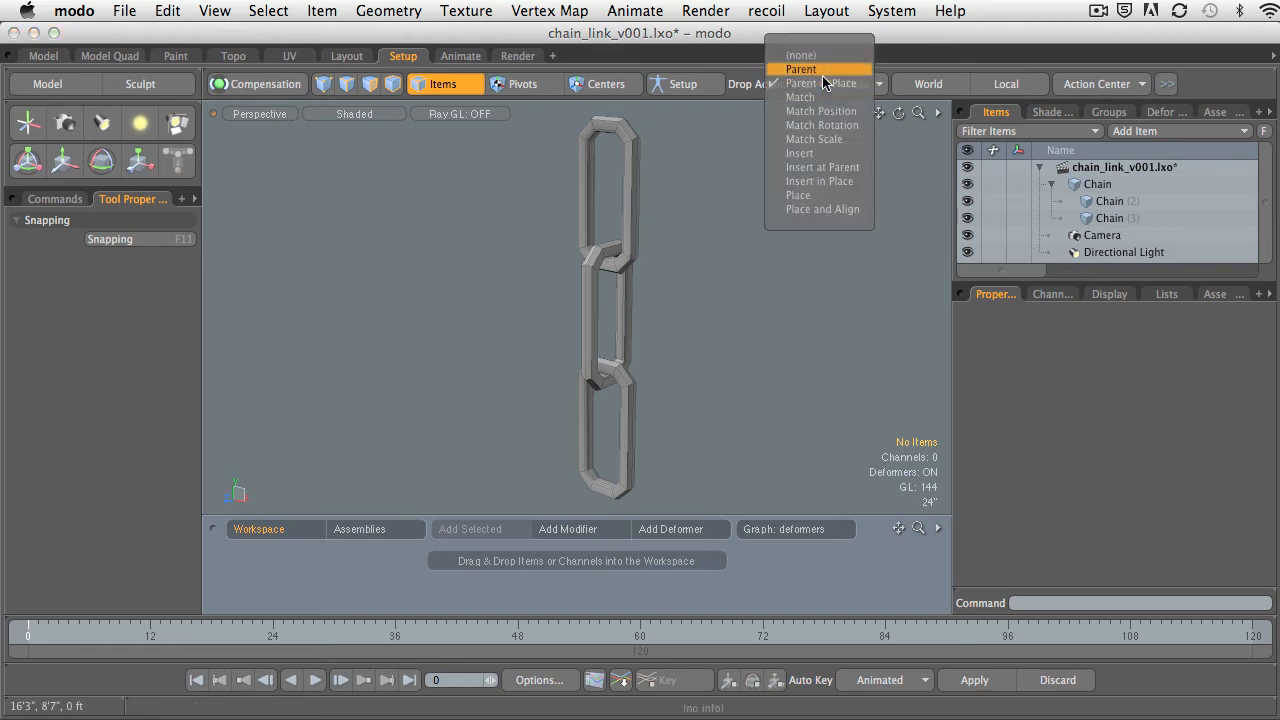
{"action": "left_click", "coordinate": [822, 125]}
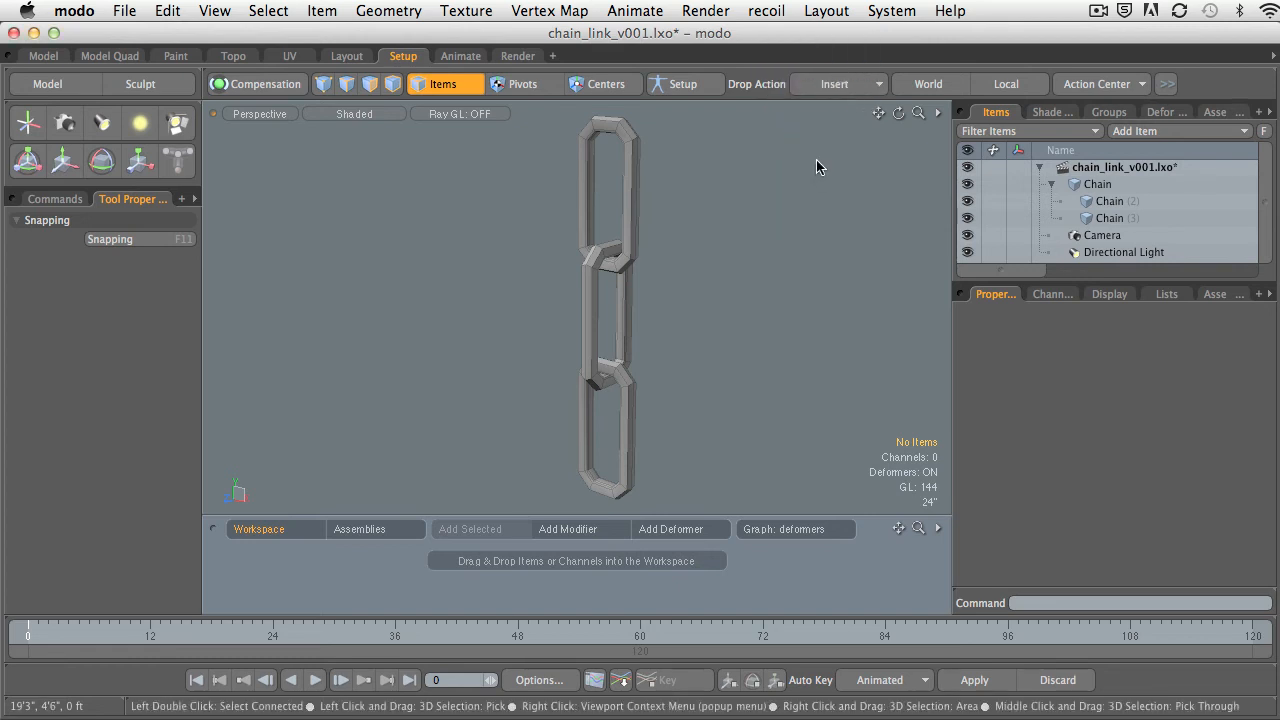
{"action": "left_click", "coordinate": [827, 82]}
{"action": "left_click", "coordinate": [825, 86]}
{"action": "left_click", "coordinate": [826, 88]}
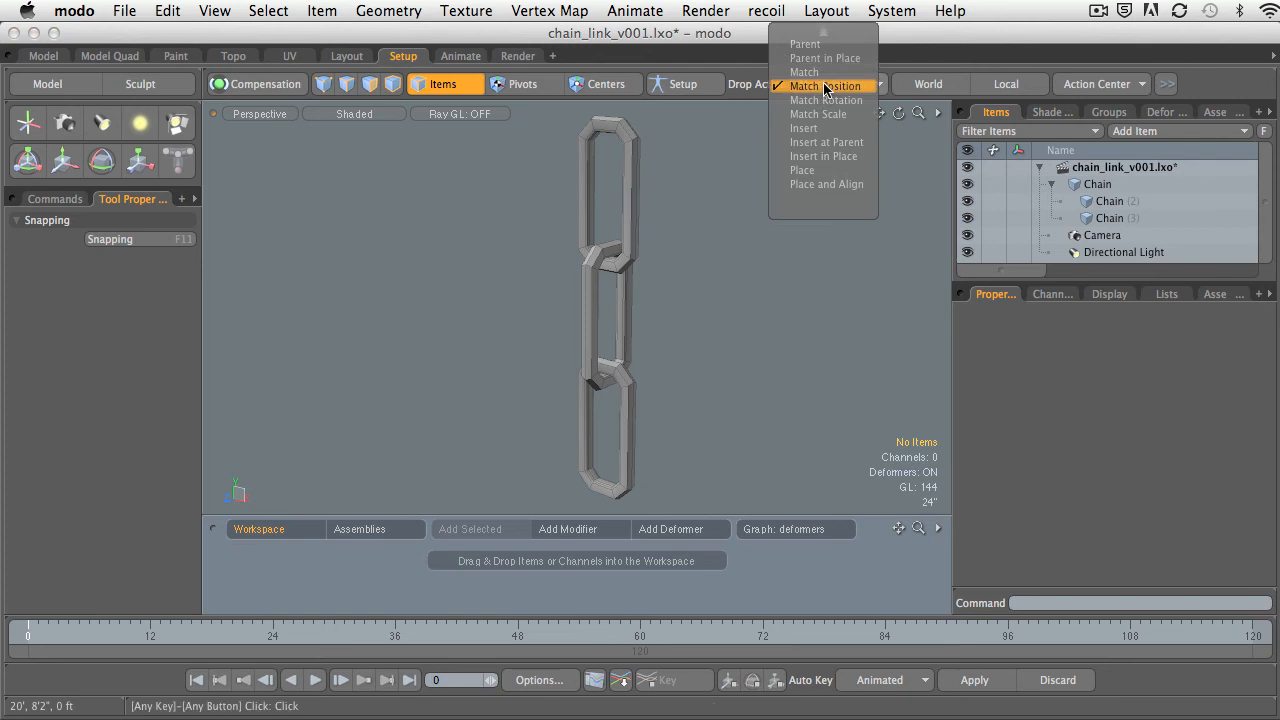
{"action": "left_click", "coordinate": [806, 45]}
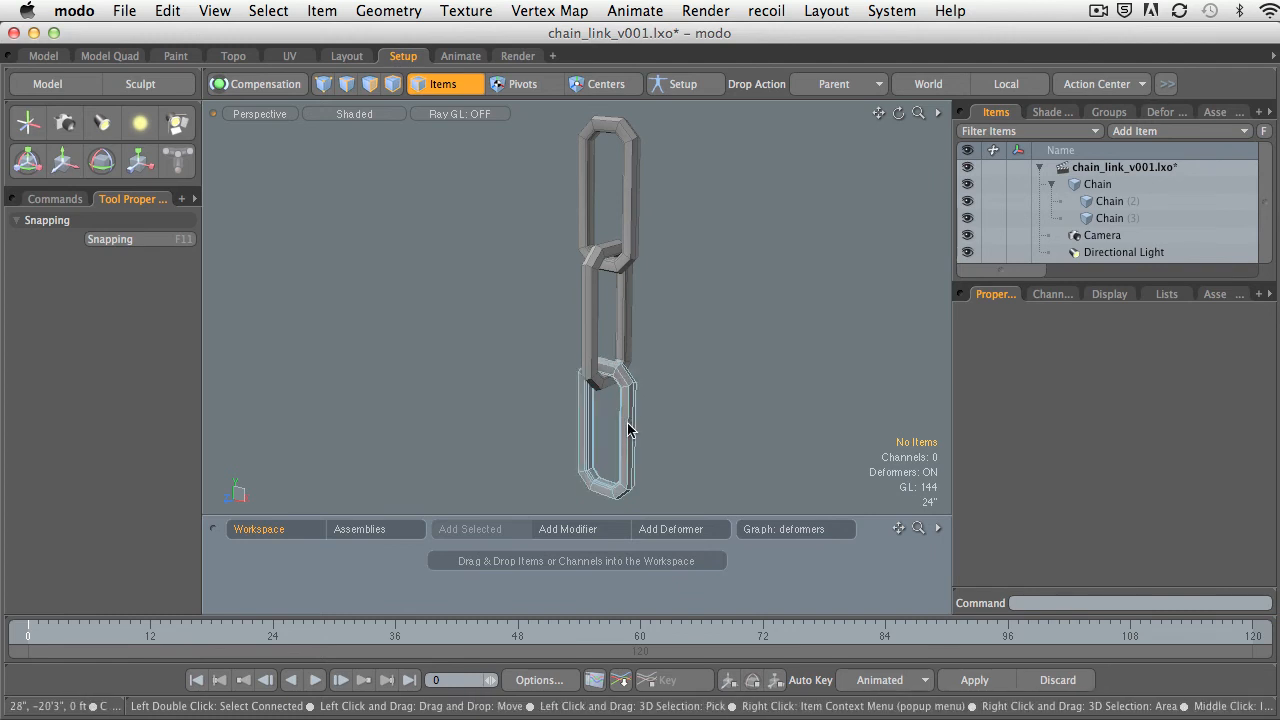
Try parenting Chain (3) to Chain (2) in the viewport with the Parent drop action, and undo it.
{"action": "left_click_drag", "start_coordinate": [627, 430], "coordinate": [684, 432]}
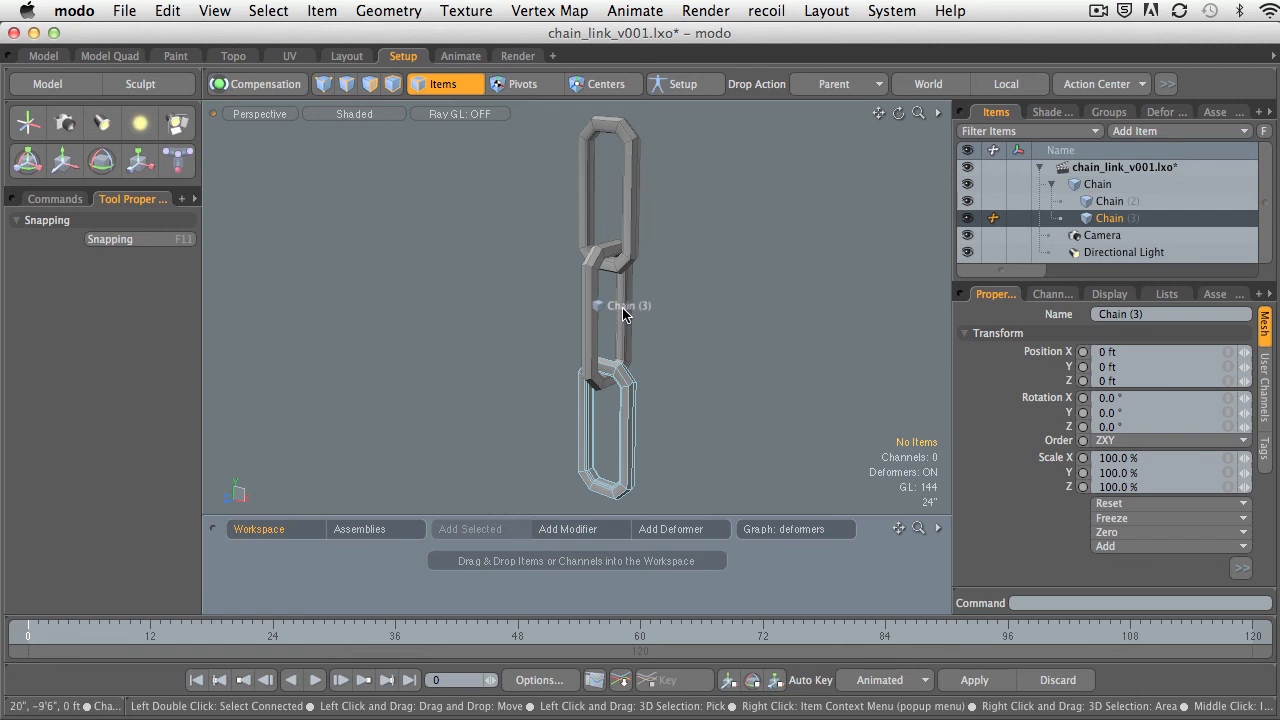
{"action": "left_click_drag", "start_coordinate": [622, 310], "coordinate": [622, 307]}
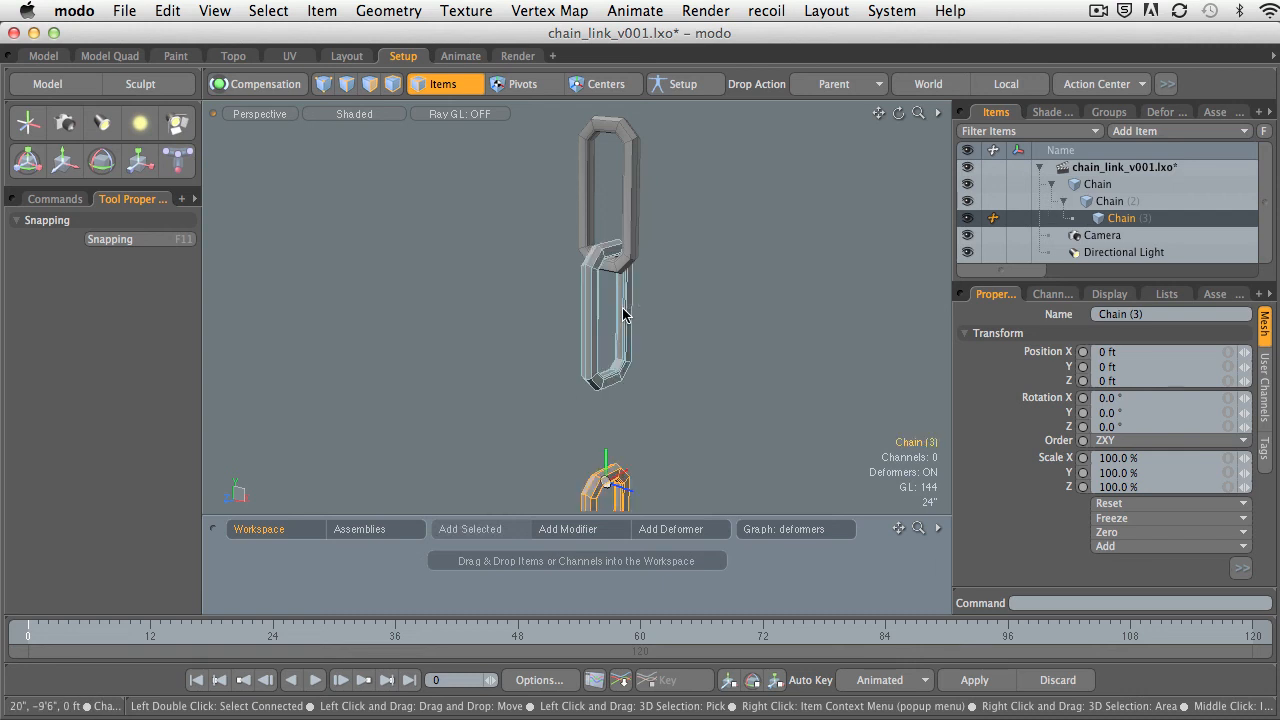
{"action": "scroll", "coordinate": [706, 430], "scroll_direction": "down", "scroll_amount": 3}
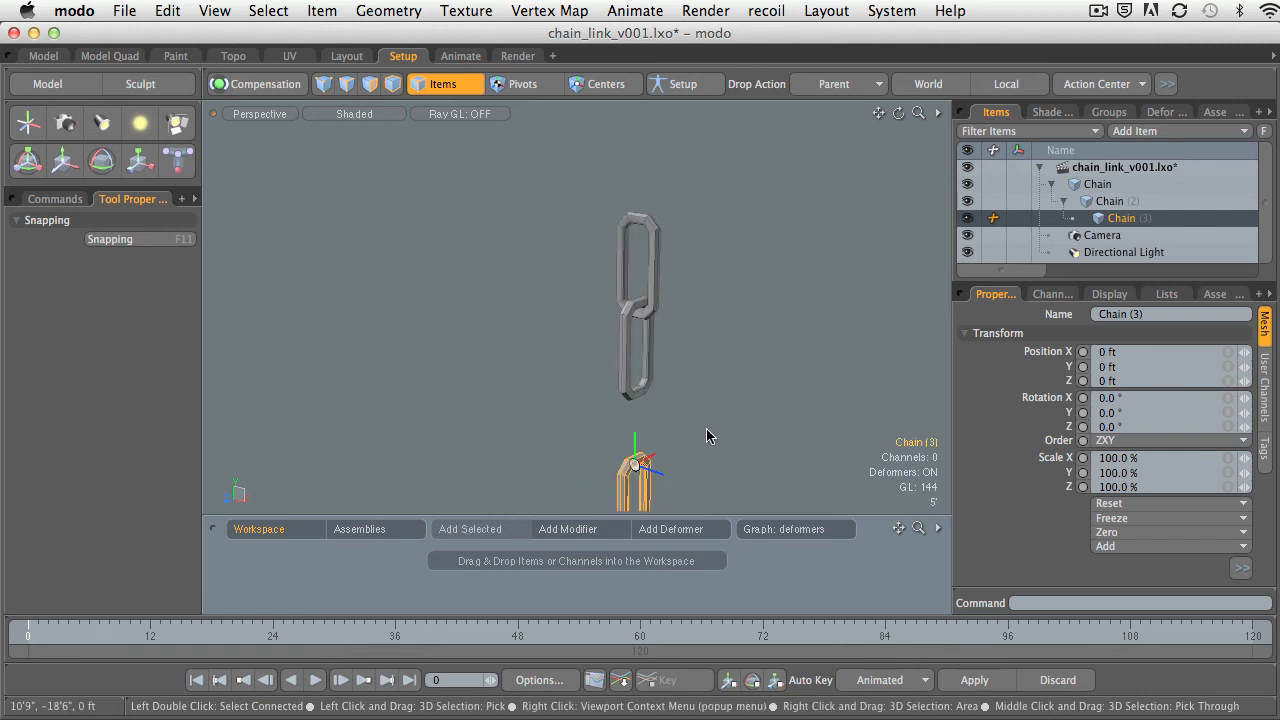
{"action": "left_click_drag", "start_coordinate": [657, 430], "coordinate": [687, 384], "text": "alt+shift"}
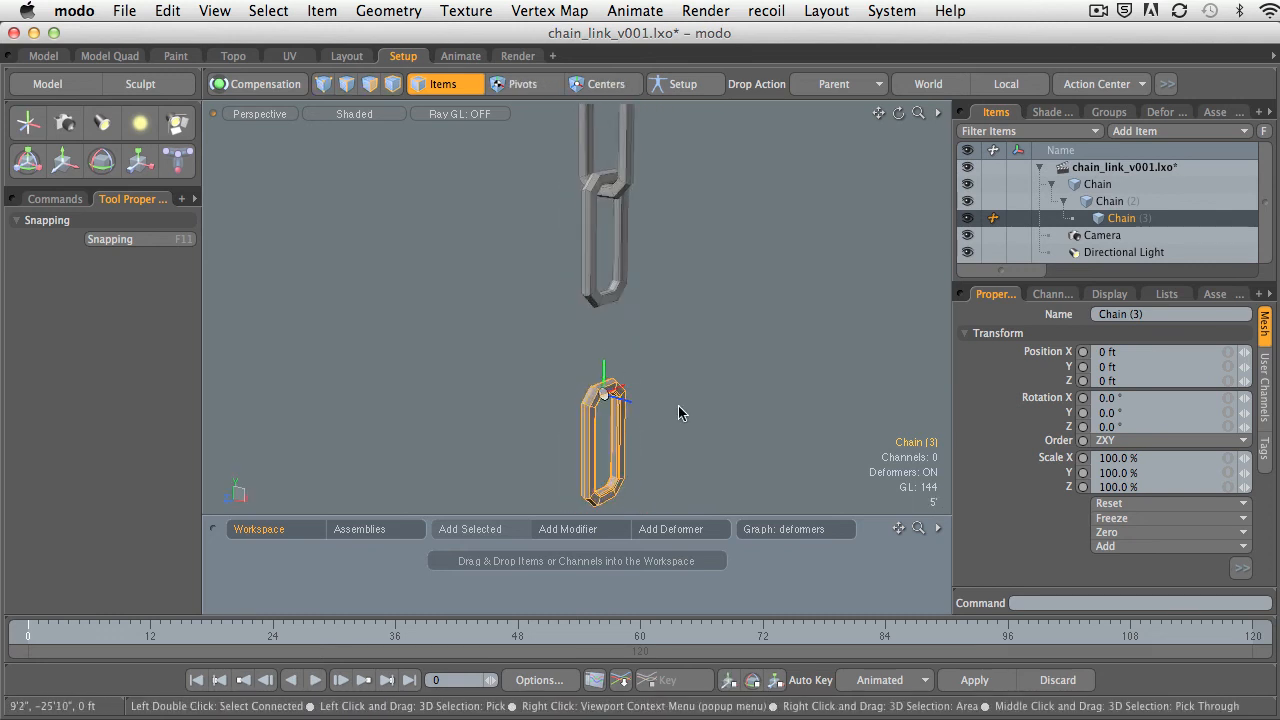
{"action": "key", "text": "super+z"}
Zero the position of Chain (2), the middle link, and clear the selection.
{"action": "left_click_drag", "start_coordinate": [730, 283], "coordinate": [677, 351], "text": "alt+shift"}
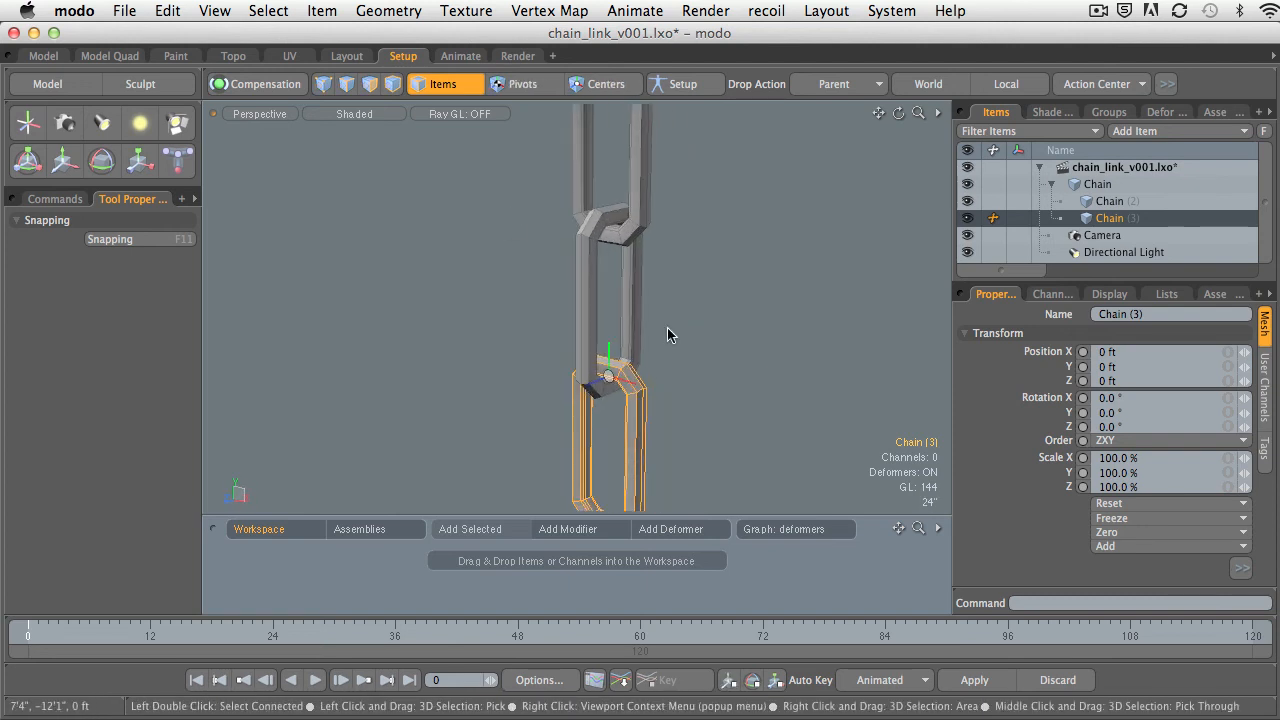
{"action": "left_click", "coordinate": [634, 309]}
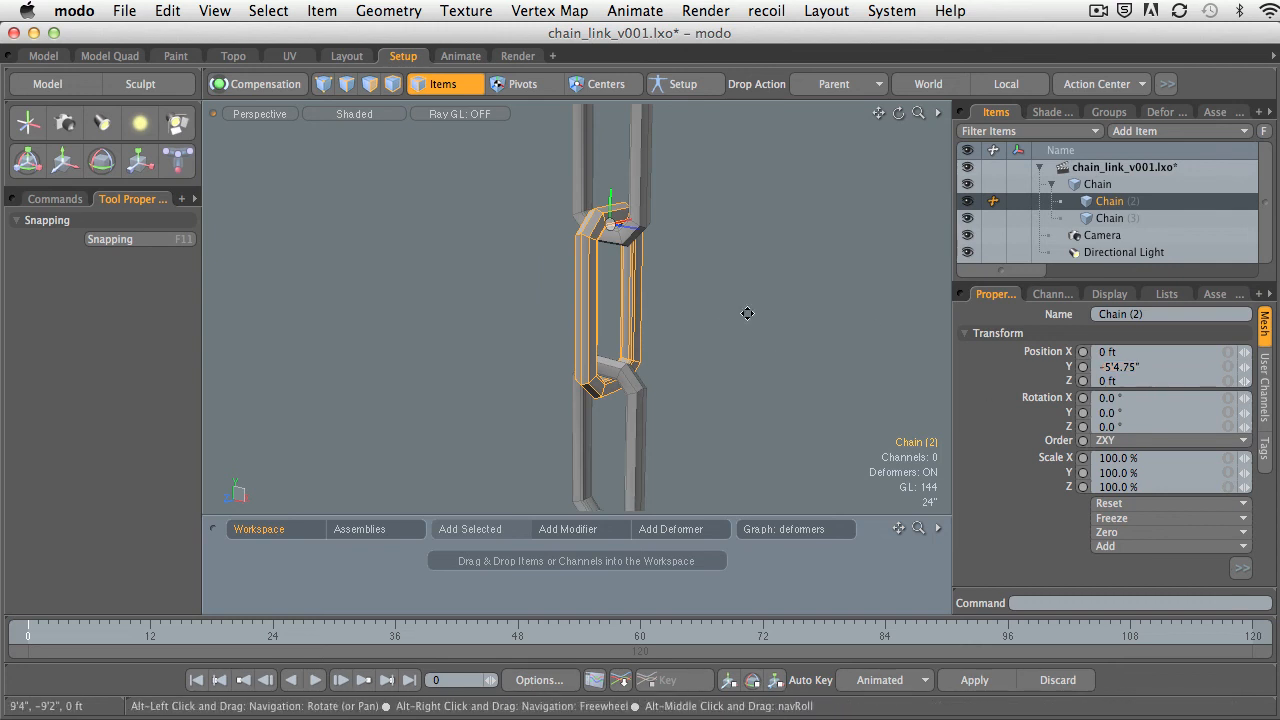
{"action": "left_click_drag", "start_coordinate": [748, 314], "coordinate": [745, 334], "text": "alt+shift"}
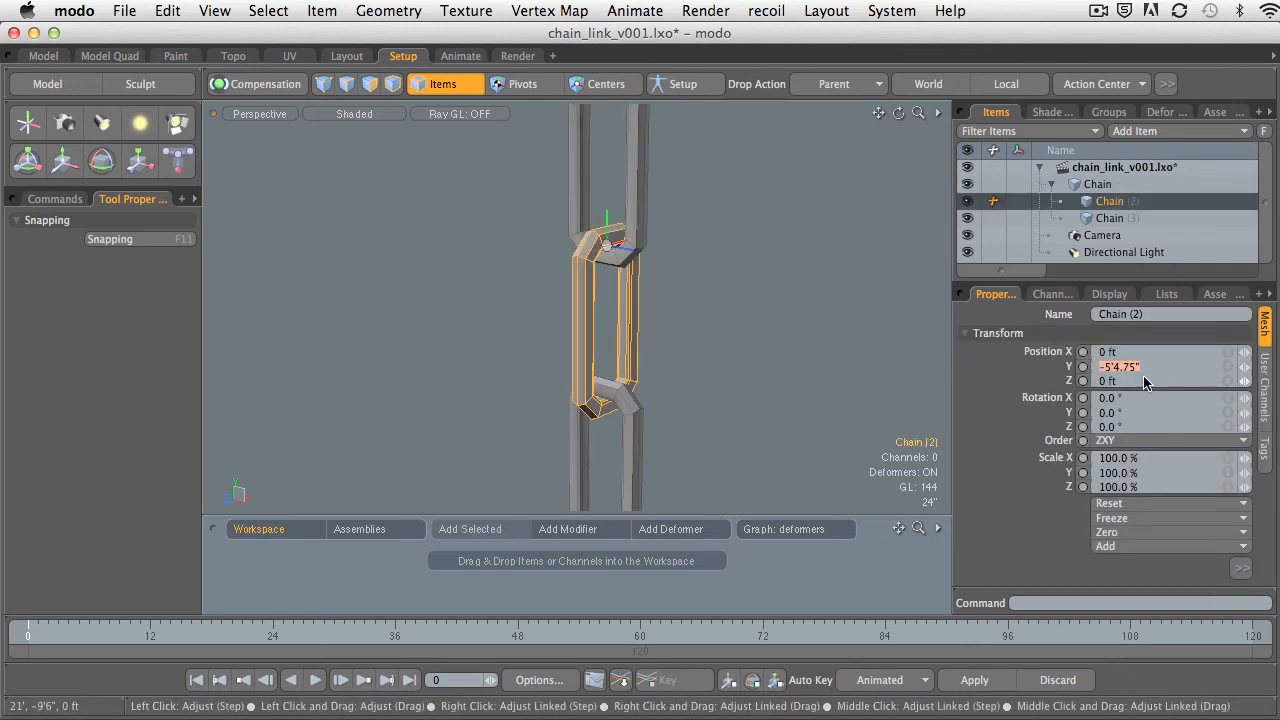
{"action": "left_click", "coordinate": [1107, 533]}
{"action": "left_click", "coordinate": [814, 352]}
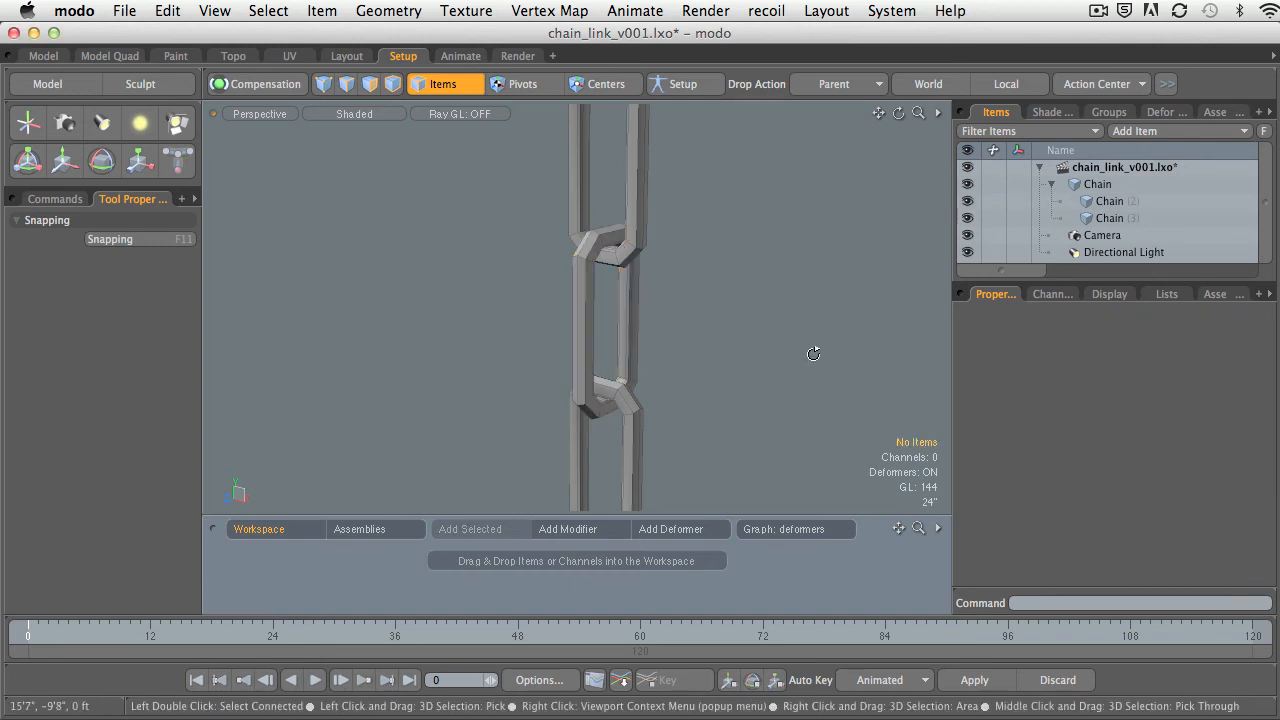
Clear the item selection and check that the Drop Action is set to Parent.
{"action": "left_click_drag", "start_coordinate": [814, 352], "coordinate": [728, 340], "text": "ctrl+alt"}
{"action": "left_click", "coordinate": [686, 334]}
{"action": "left_click", "coordinate": [695, 380]}
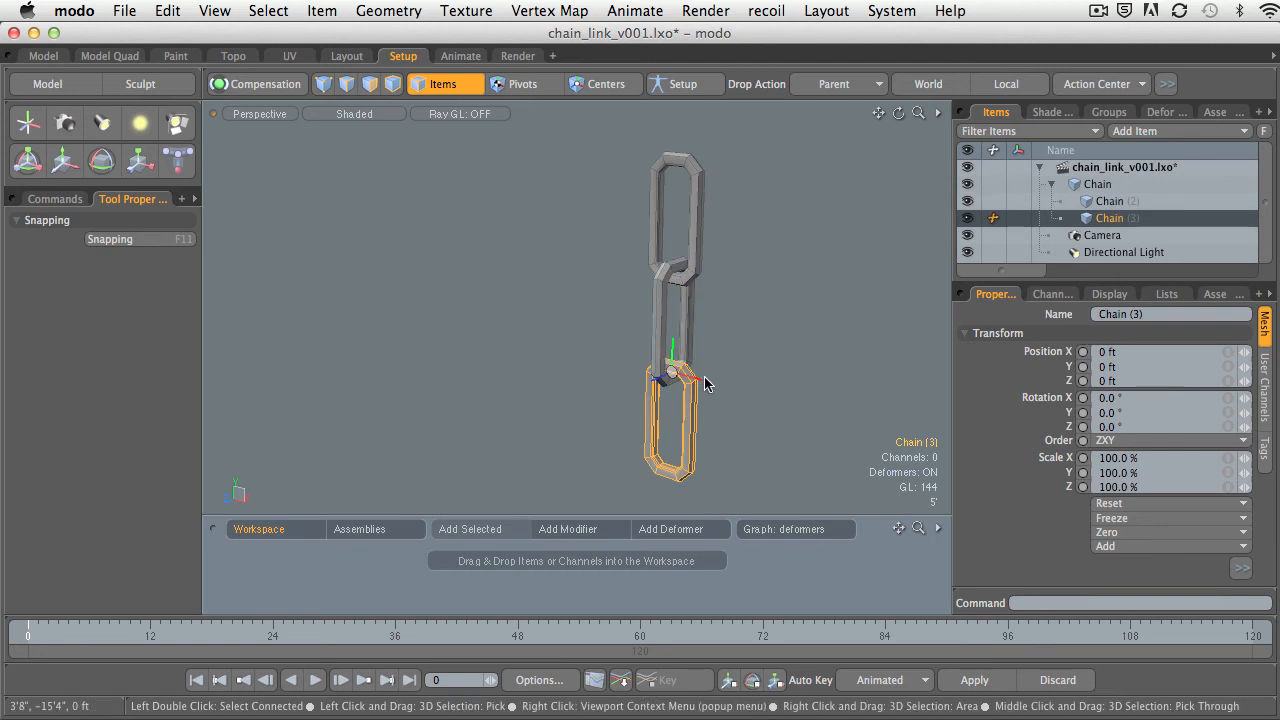
{"action": "left_click", "coordinate": [688, 292]}
{"action": "left_click", "coordinate": [785, 227]}
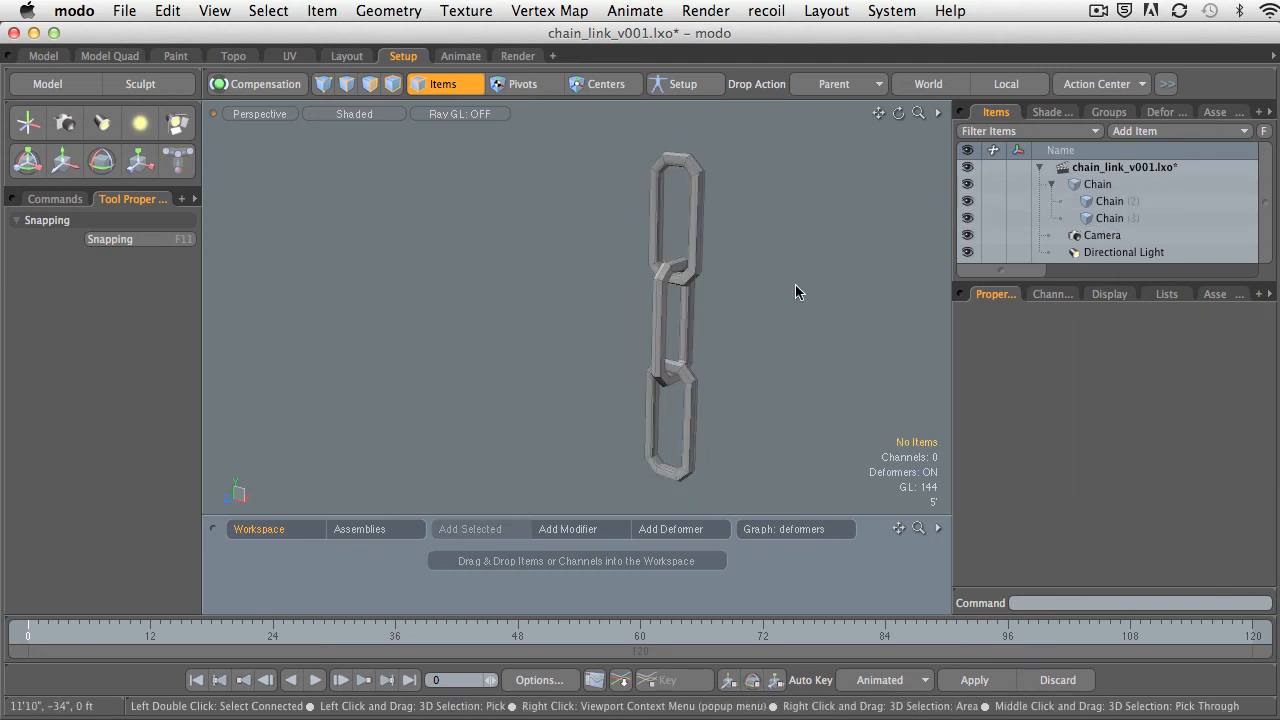
{"action": "left_click", "coordinate": [822, 86]}
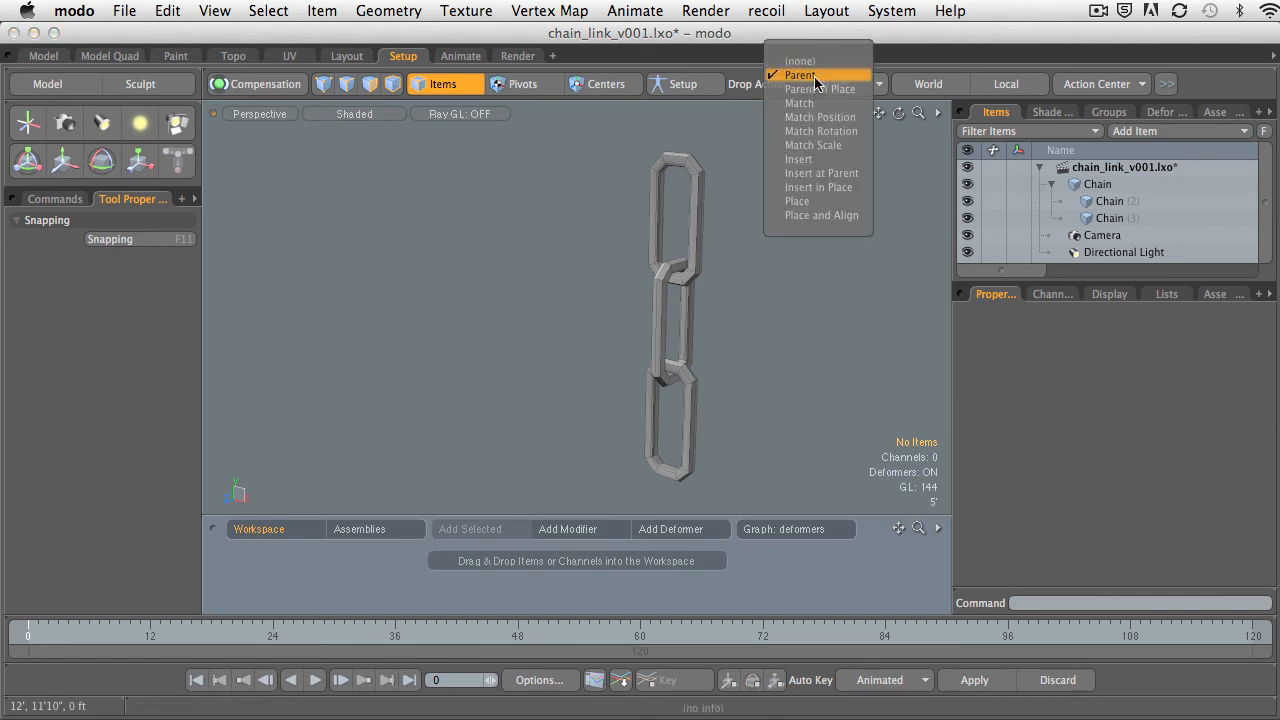
{"action": "left_click", "coordinate": [741, 184]}
Parent Chain (3) to Chain (2) by dropping the bottom link onto the middle link in the viewport.
{"action": "left_click", "coordinate": [691, 409]}
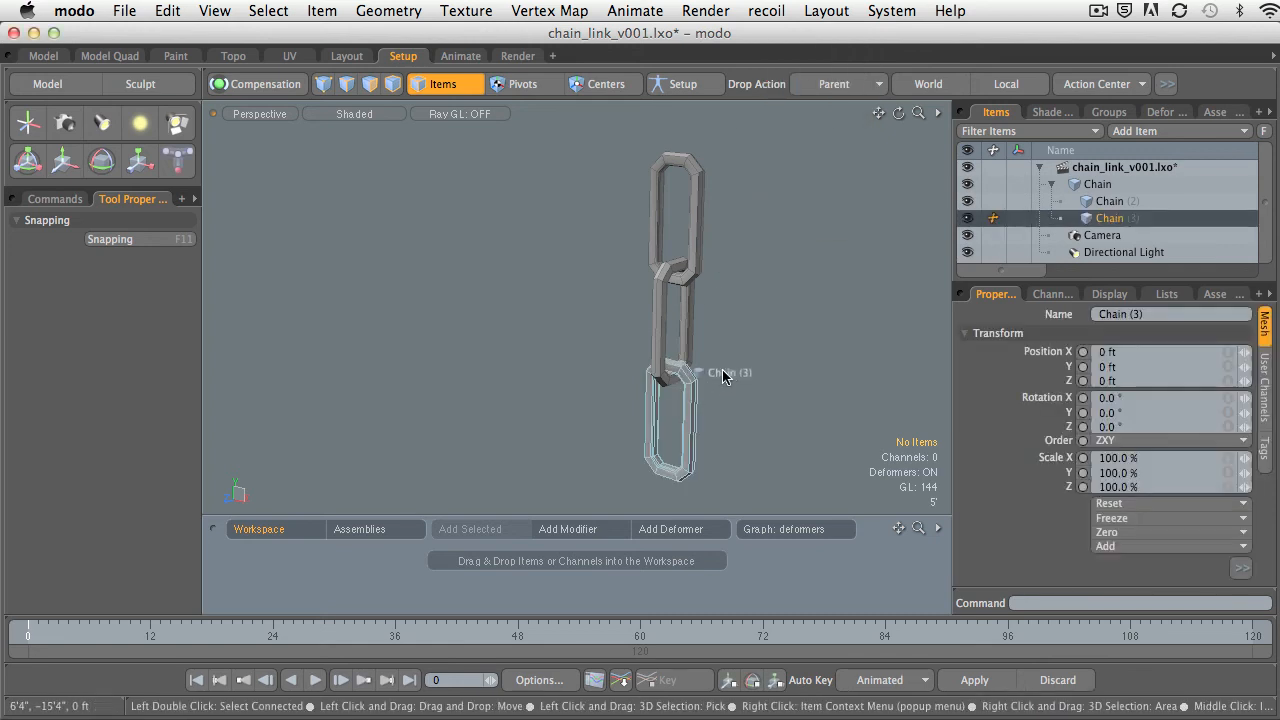
{"action": "left_click_drag", "start_coordinate": [690, 327], "coordinate": [690, 326]}
{"action": "left_click", "coordinate": [710, 371]}
{"action": "mouse_move", "coordinate": [710, 371]}
{"action": "left_mouse_down", "text": "alt"}
{"action": "mouse_move", "coordinate": [680, 358]}
{"action": "mouse_move", "coordinate": [738, 392]}
{"action": "mouse_move", "coordinate": [695, 390]}
{"action": "left_mouse_up", "text": "alt"}
{"action": "left_click", "coordinate": [684, 395]}
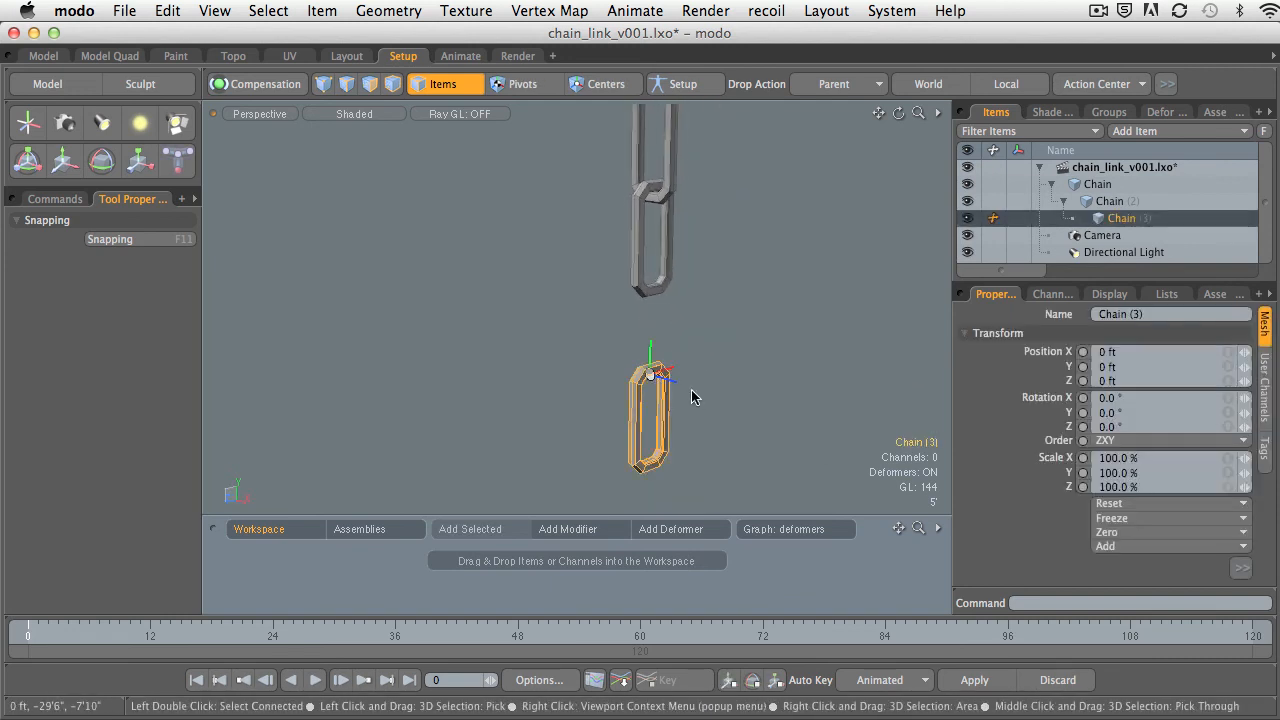
Examine how the child link Chain (3) sits relative to its parent Chain (2), selecting each in turn.
{"action": "left_click", "coordinate": [672, 258]}
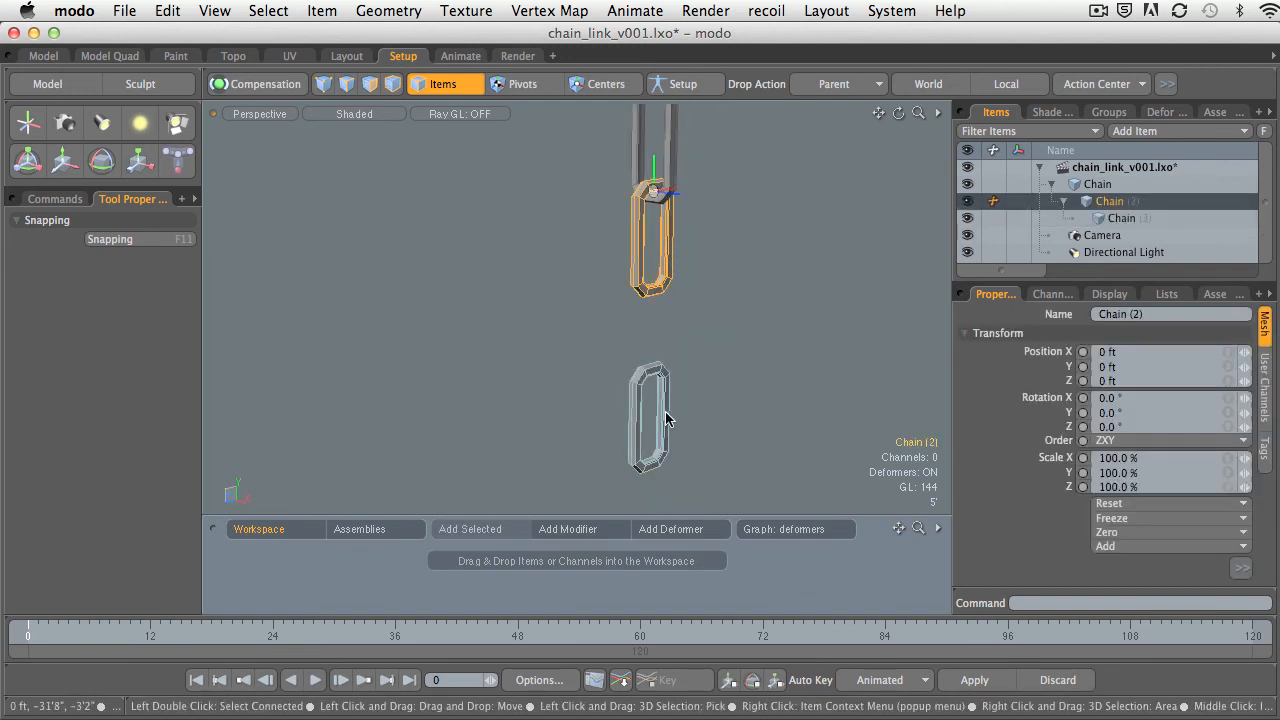
{"action": "left_click", "coordinate": [672, 408]}
{"action": "left_click", "coordinate": [672, 252]}
{"action": "left_click_drag", "start_coordinate": [672, 252], "coordinate": [699, 300], "text": "alt+shift"}
{"action": "left_click_drag", "start_coordinate": [675, 321], "coordinate": [610, 300], "text": "alt"}
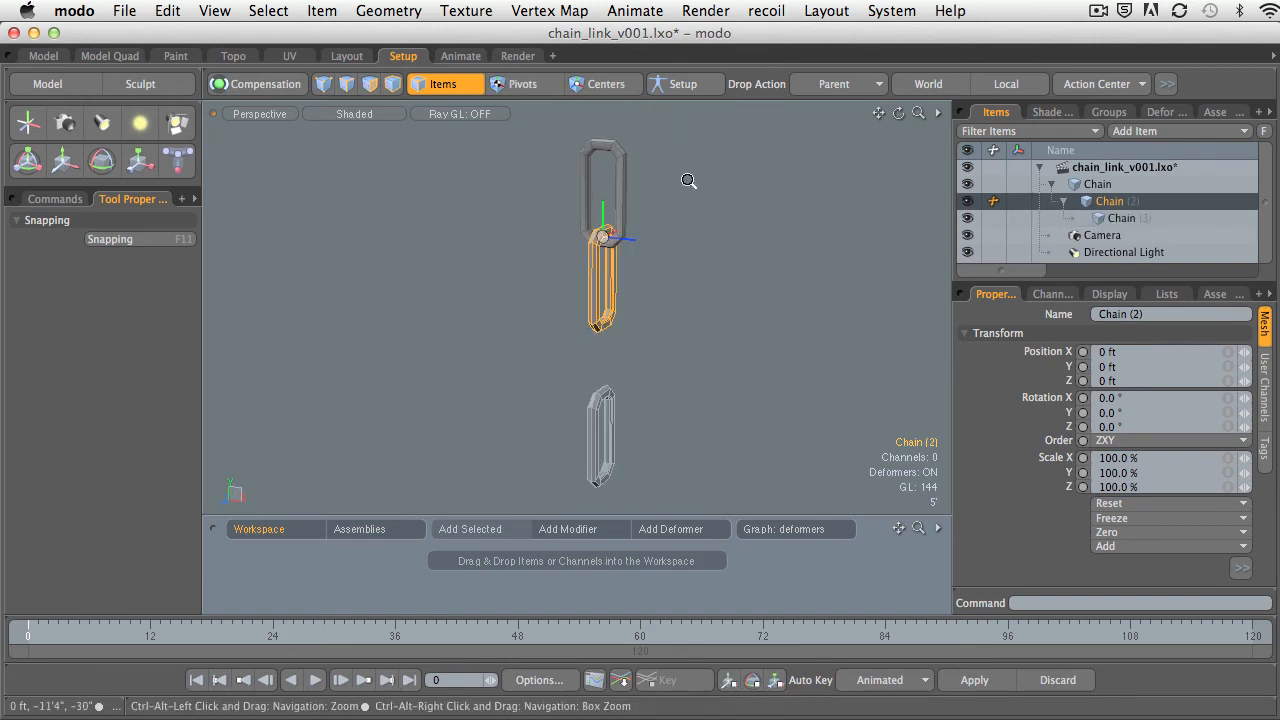
{"action": "left_click_drag", "start_coordinate": [632, 194], "coordinate": [779, 157], "text": "alt"}
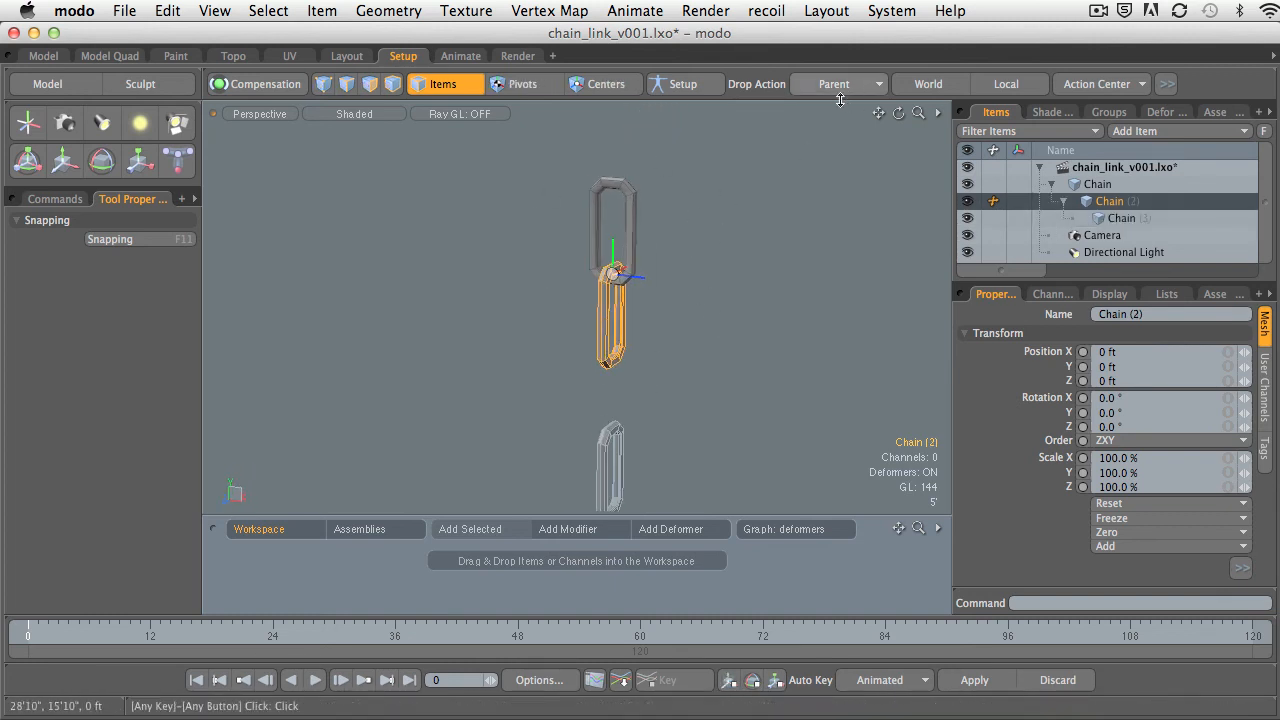
{"action": "left_click_drag", "start_coordinate": [740, 206], "coordinate": [665, 276], "text": "alt"}
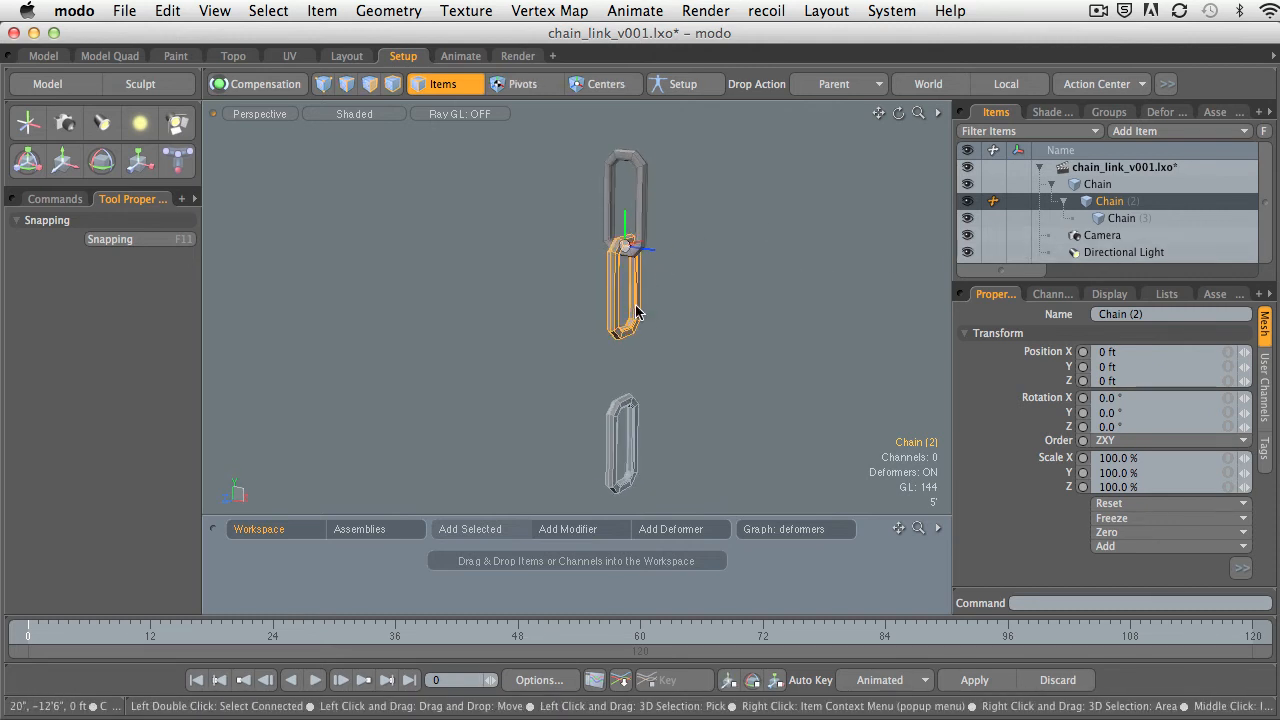
{"action": "left_click", "coordinate": [1121, 220]}
{"action": "left_click", "coordinate": [1110, 201]}
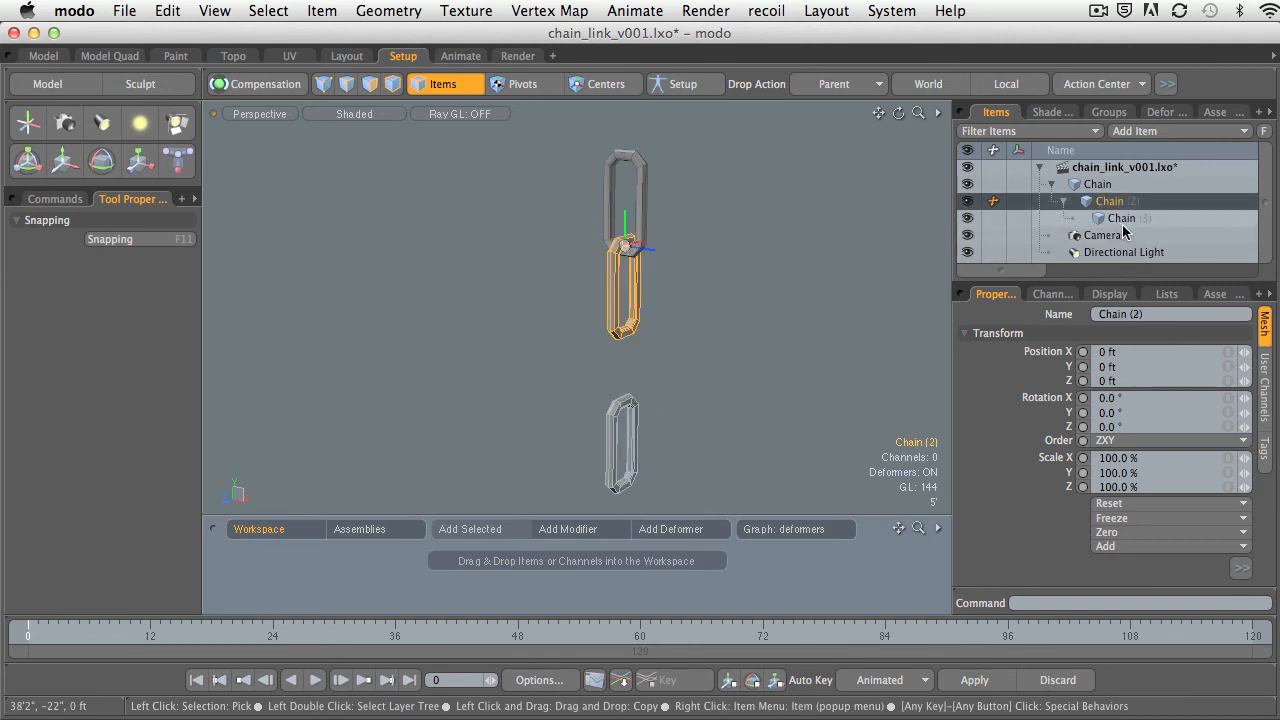
Move Chain (3) up along Y by about 11'1" so it interlocks with the lower end of Chain (2).
{"action": "left_click", "coordinate": [1121, 218]}
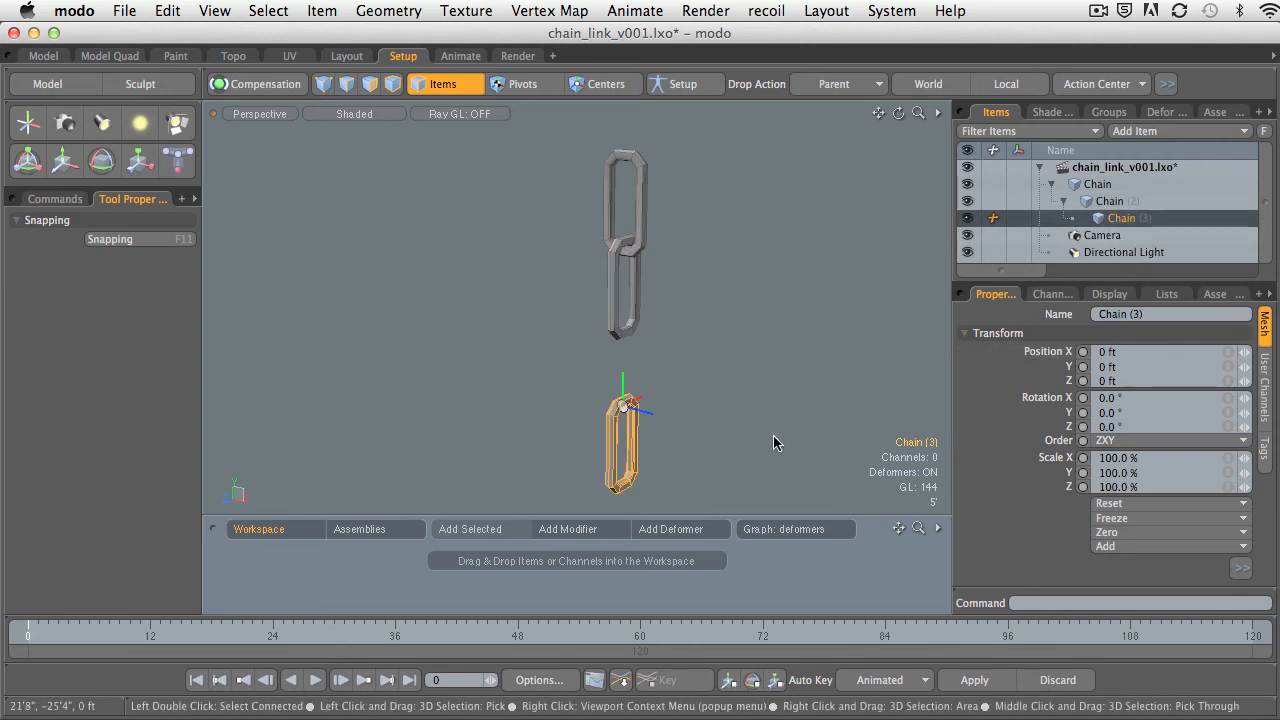
{"action": "key", "text": "y"}
{"action": "left_click_drag", "start_coordinate": [624, 345], "coordinate": [624, 275]}
{"action": "left_click_drag", "start_coordinate": [626, 336], "coordinate": [698, 352], "text": "ctrl+alt"}
{"action": "left_click_drag", "start_coordinate": [763, 377], "coordinate": [655, 373], "text": "ctrl+alt"}
{"action": "left_click_drag", "start_coordinate": [651, 321], "coordinate": [651, 301]}
{"action": "left_click_drag", "start_coordinate": [678, 360], "coordinate": [615, 350], "text": "ctrl+alt"}
{"action": "left_click_drag", "start_coordinate": [628, 340], "coordinate": [790, 372], "text": "alt+shift"}
{"action": "left_click_drag", "start_coordinate": [700, 380], "coordinate": [734, 381], "text": "alt+shift"}
Rotate Chain (3) by -90° about Y and drop the tool.
{"action": "key", "text": "e"}
{"action": "left_click_drag", "start_coordinate": [749, 314], "coordinate": [808, 316], "text": "alt+shift"}
{"action": "left_click_drag", "start_coordinate": [808, 316], "coordinate": [712, 342], "text": "alt"}
{"action": "left_click_drag", "start_coordinate": [731, 395], "coordinate": [586, 357], "text": "ctrl"}
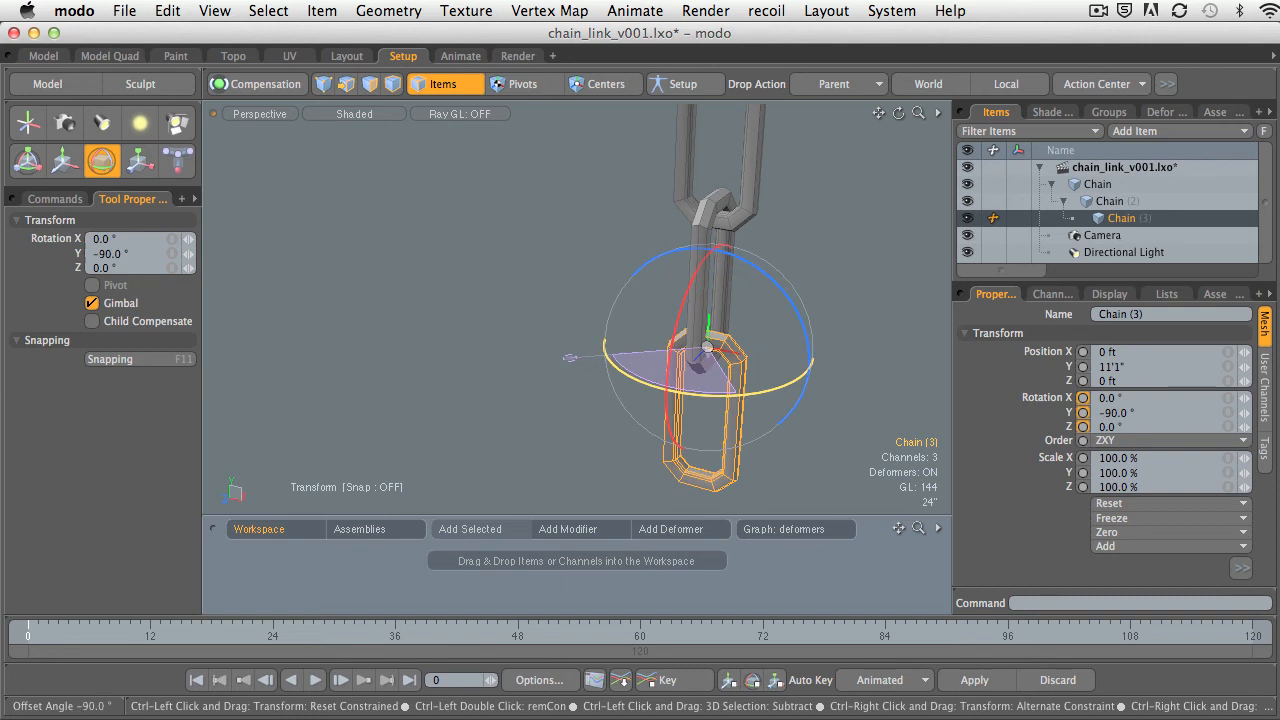
{"action": "left_click_drag", "start_coordinate": [850, 396], "coordinate": [960, 384], "text": "alt+shift"}
{"action": "left_click_drag", "start_coordinate": [960, 384], "coordinate": [850, 322], "text": "alt+shift"}
{"action": "left_click_drag", "start_coordinate": [850, 322], "coordinate": [778, 339], "text": "alt"}
{"action": "key", "text": "space"}
Zero the position and rotation of Chain (3).
{"action": "left_click", "coordinate": [754, 297]}
{"action": "left_click_drag", "start_coordinate": [754, 297], "coordinate": [762, 364], "text": "alt"}
{"action": "left_click", "coordinate": [668, 372]}
{"action": "left_click", "coordinate": [1106, 534]}
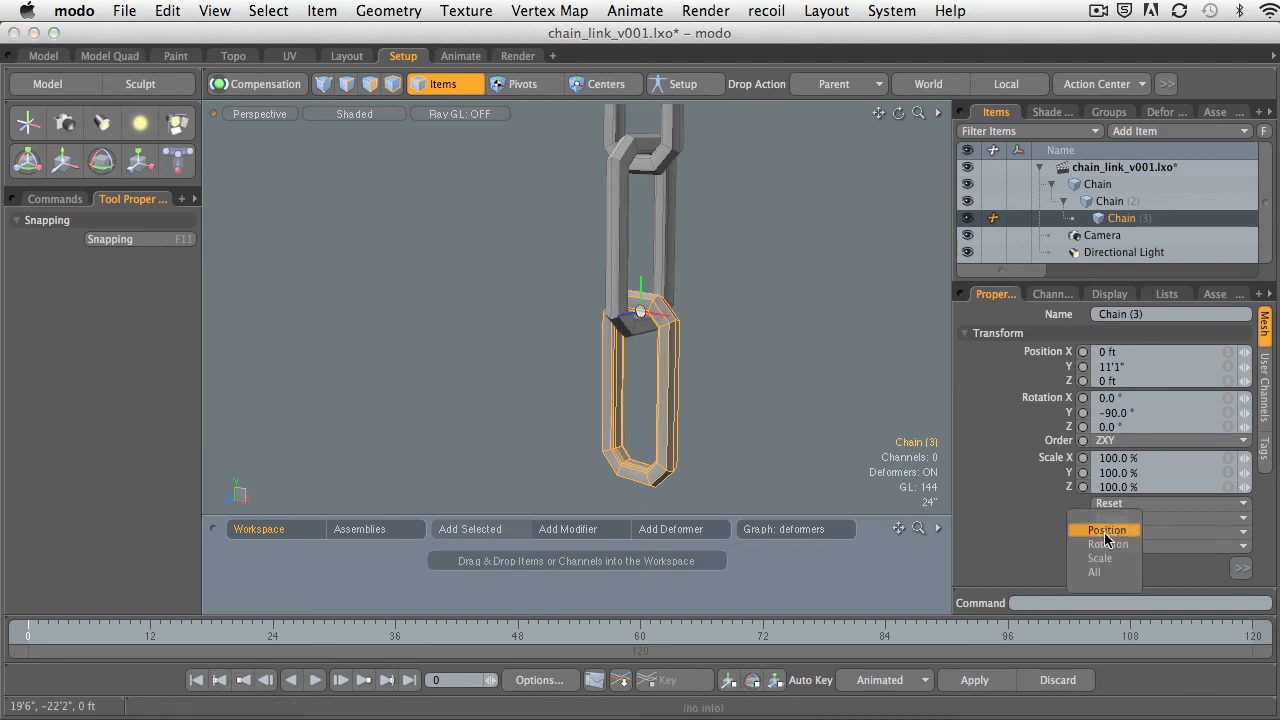
{"action": "left_click", "coordinate": [1108, 531]}
{"action": "left_click", "coordinate": [1113, 534]}
{"action": "left_click", "coordinate": [1125, 546]}
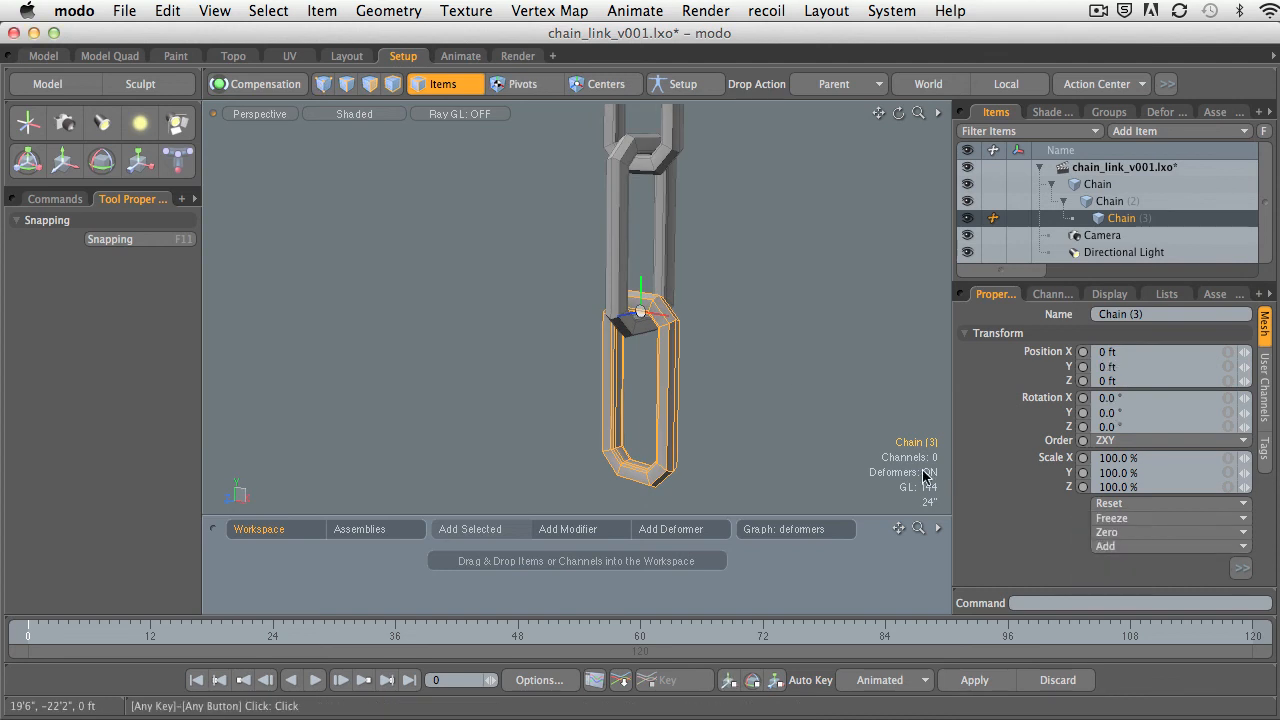
Try rotating Chain (2) together with its child link, undo the rotation and drop the tool.
{"action": "left_click", "coordinate": [822, 410]}
{"action": "left_click_drag", "start_coordinate": [822, 410], "coordinate": [766, 418], "text": "alt"}
{"action": "left_click_drag", "start_coordinate": [766, 418], "coordinate": [714, 416], "text": "ctrl+alt"}
{"action": "left_click", "coordinate": [1087, 205]}
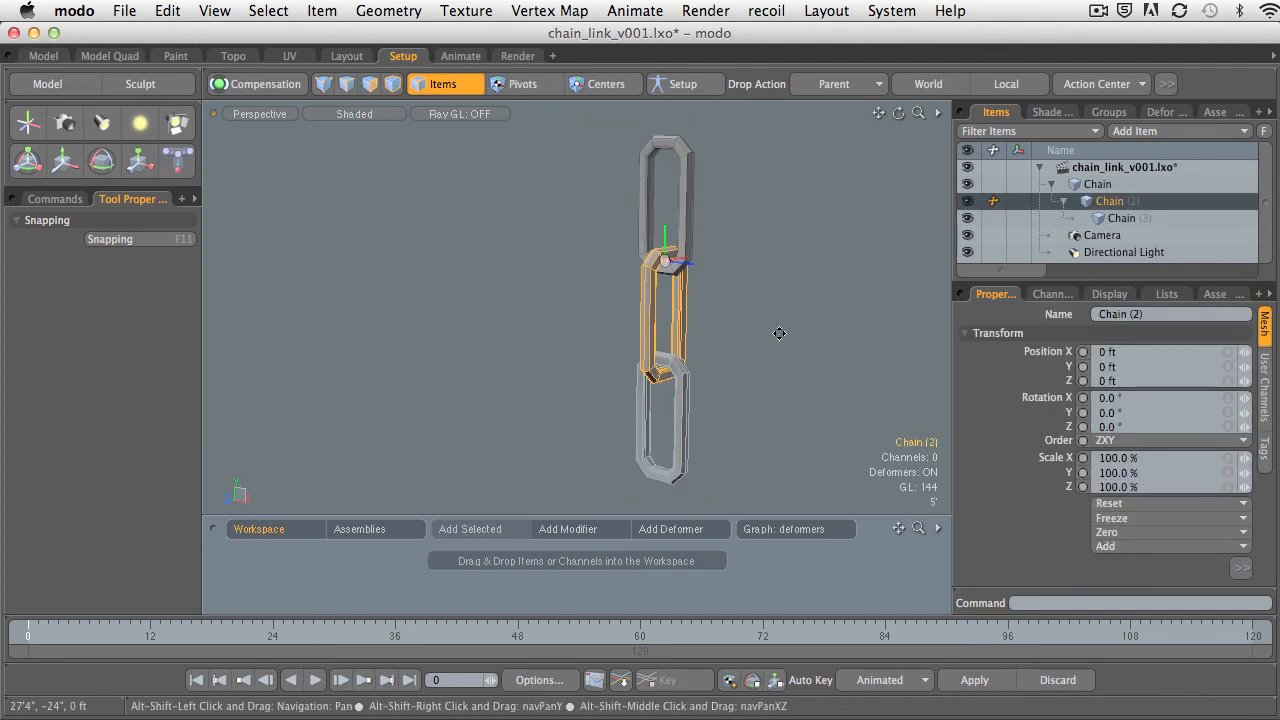
{"action": "left_click_drag", "start_coordinate": [779, 334], "coordinate": [753, 340], "text": "alt+shift"}
{"action": "key", "text": "e"}
{"action": "left_click_drag", "start_coordinate": [722, 254], "coordinate": [706, 347]}
{"action": "key", "text": "super+z"}
{"action": "key", "text": "space"}
Try rotating Chain (3) to about 60° around Z at its joint, and undo the rotation.
{"action": "left_click", "coordinate": [668, 422]}
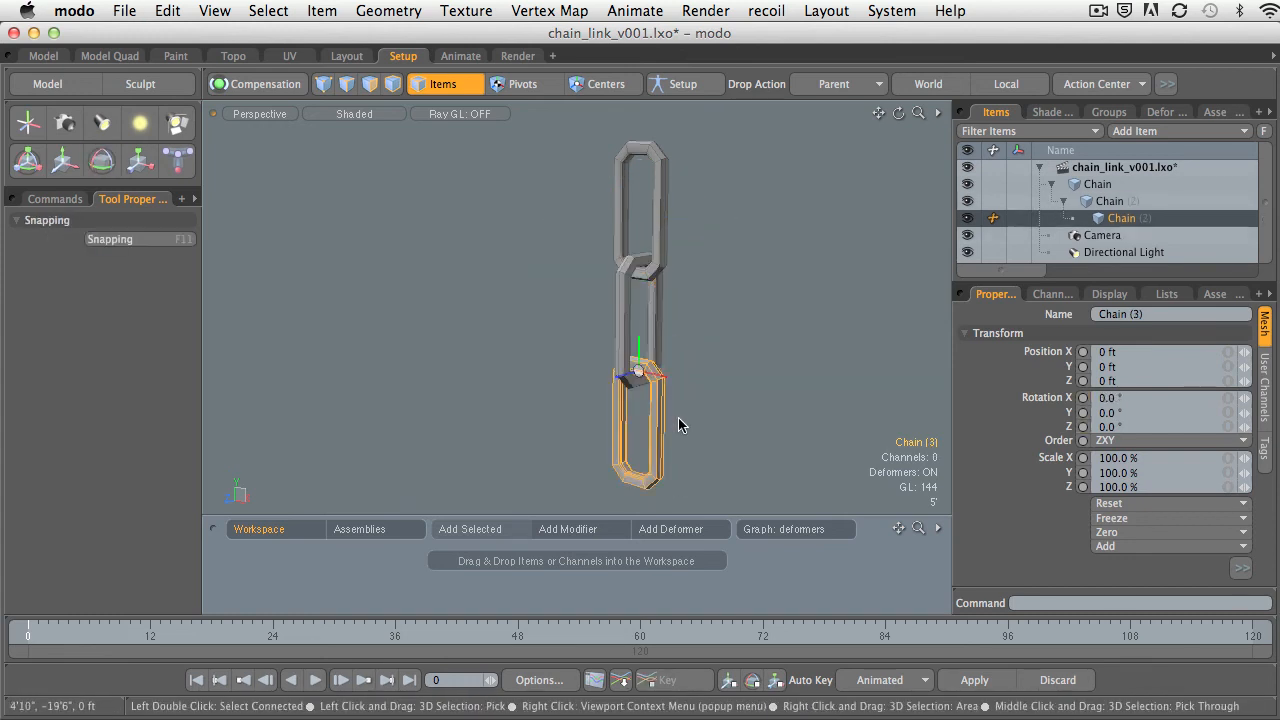
{"action": "key", "text": "e"}
{"action": "mouse_move", "coordinate": [716, 332]}
{"action": "left_mouse_down"}
{"action": "mouse_move", "coordinate": [701, 380]}
{"action": "mouse_move", "coordinate": [709, 346]}
{"action": "left_mouse_up"}
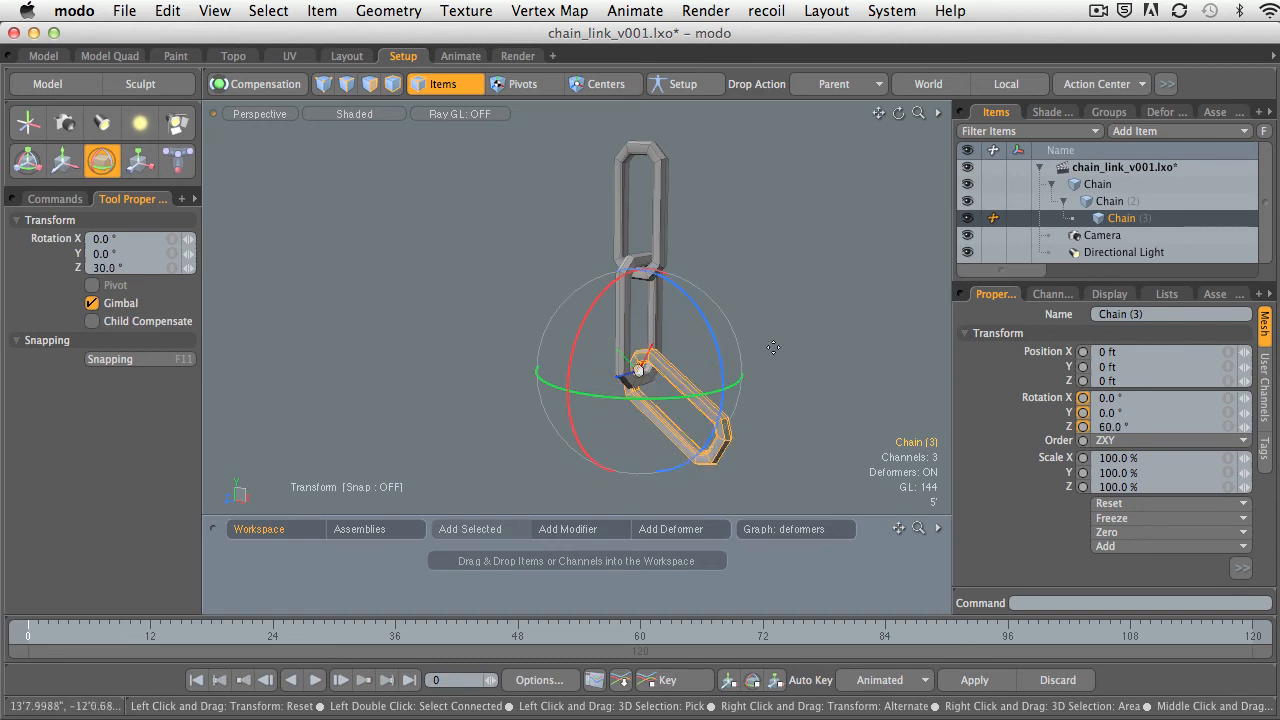
{"action": "key", "text": "space"}
{"action": "key", "text": "super+z"}
{"action": "key", "text": "super+z"}
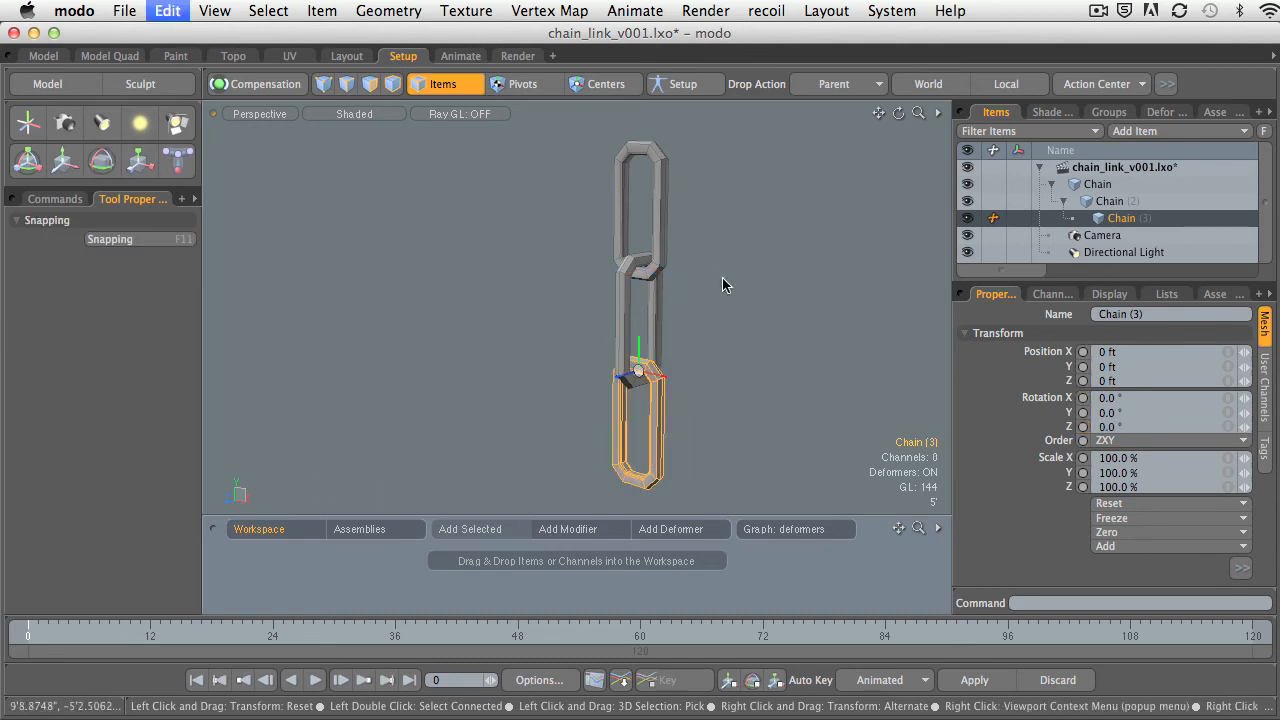
Try rotating the top link, Chain, about Z with its child links, undo it and clear the selection.
{"action": "left_click", "coordinate": [668, 212]}
{"action": "key", "text": "e"}
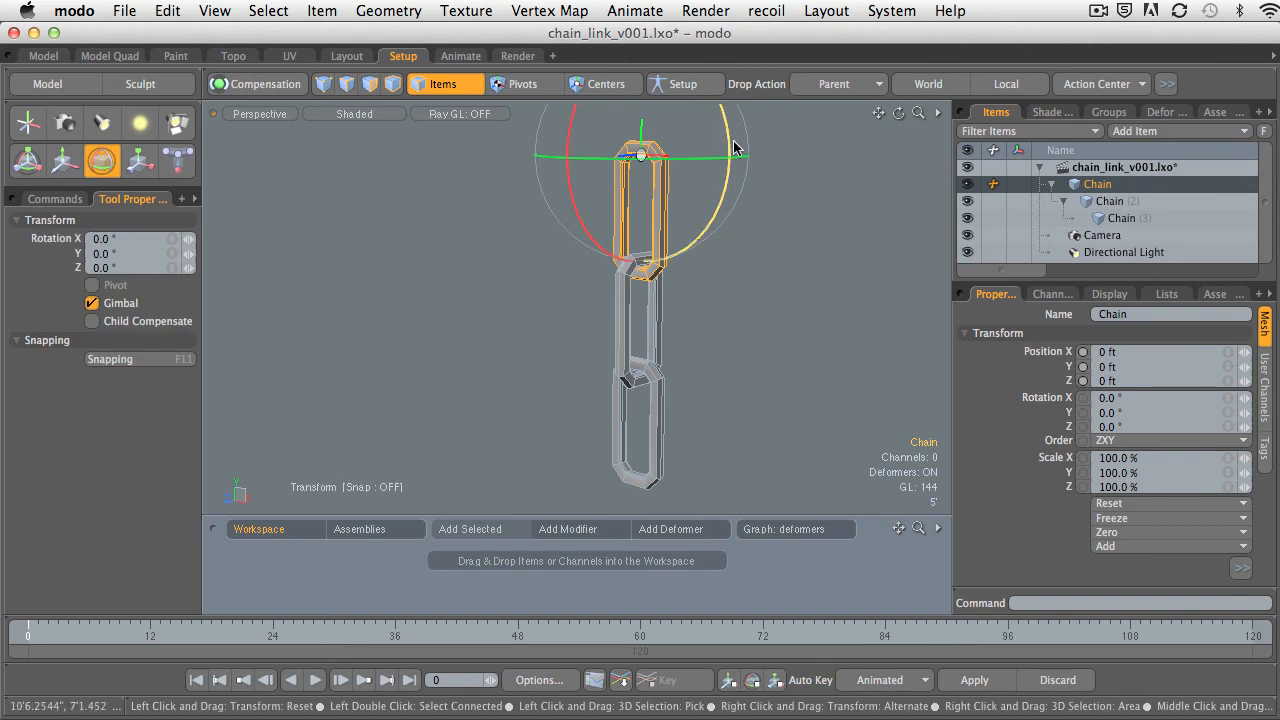
{"action": "left_click_drag", "start_coordinate": [728, 138], "coordinate": [703, 220]}
{"action": "key", "text": "super+z"}
{"action": "key", "text": "space"}
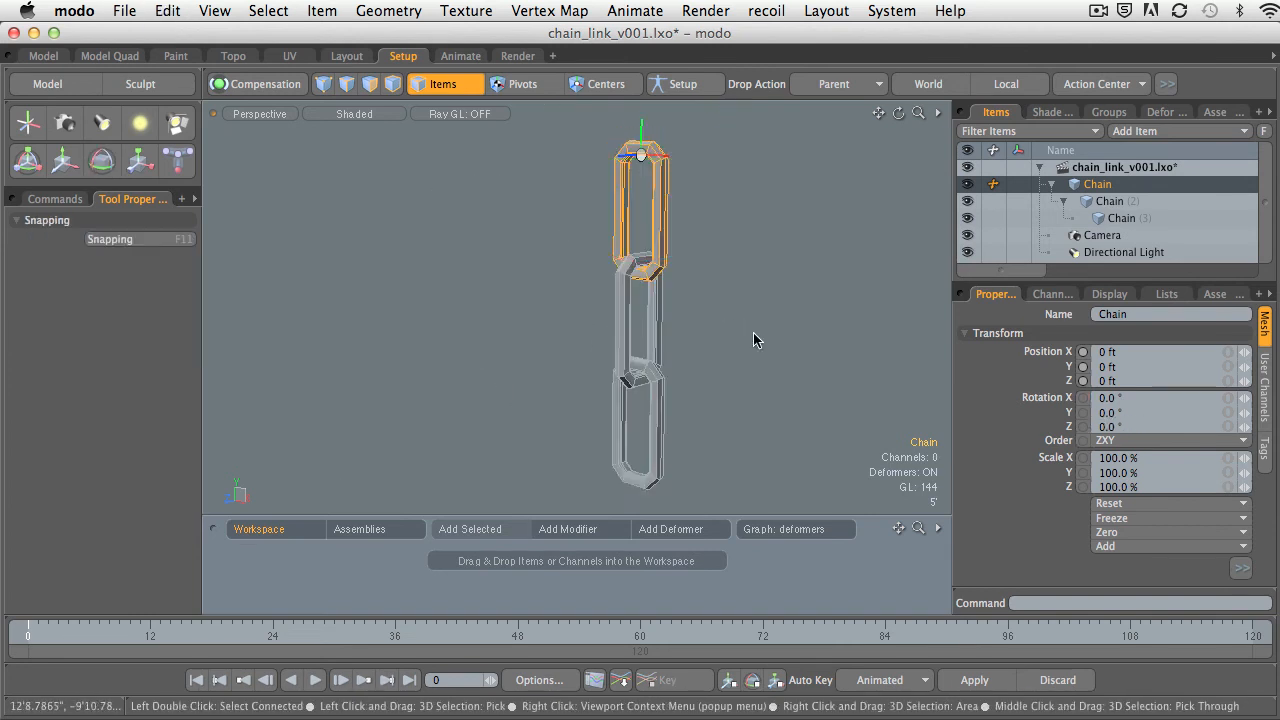
{"action": "left_click", "coordinate": [753, 335]}
Inspect the interlocked chain from several angles and check the transform values of Chain (3).
{"action": "left_click_drag", "start_coordinate": [776, 312], "coordinate": [618, 310], "text": "ctrl+alt"}
{"action": "left_click_drag", "start_coordinate": [618, 310], "coordinate": [770, 323], "text": "ctrl+alt"}
{"action": "left_click_drag", "start_coordinate": [770, 323], "coordinate": [705, 325], "text": "ctrl+alt"}
{"action": "left_click_drag", "start_coordinate": [705, 325], "coordinate": [687, 322], "text": "alt+shift"}
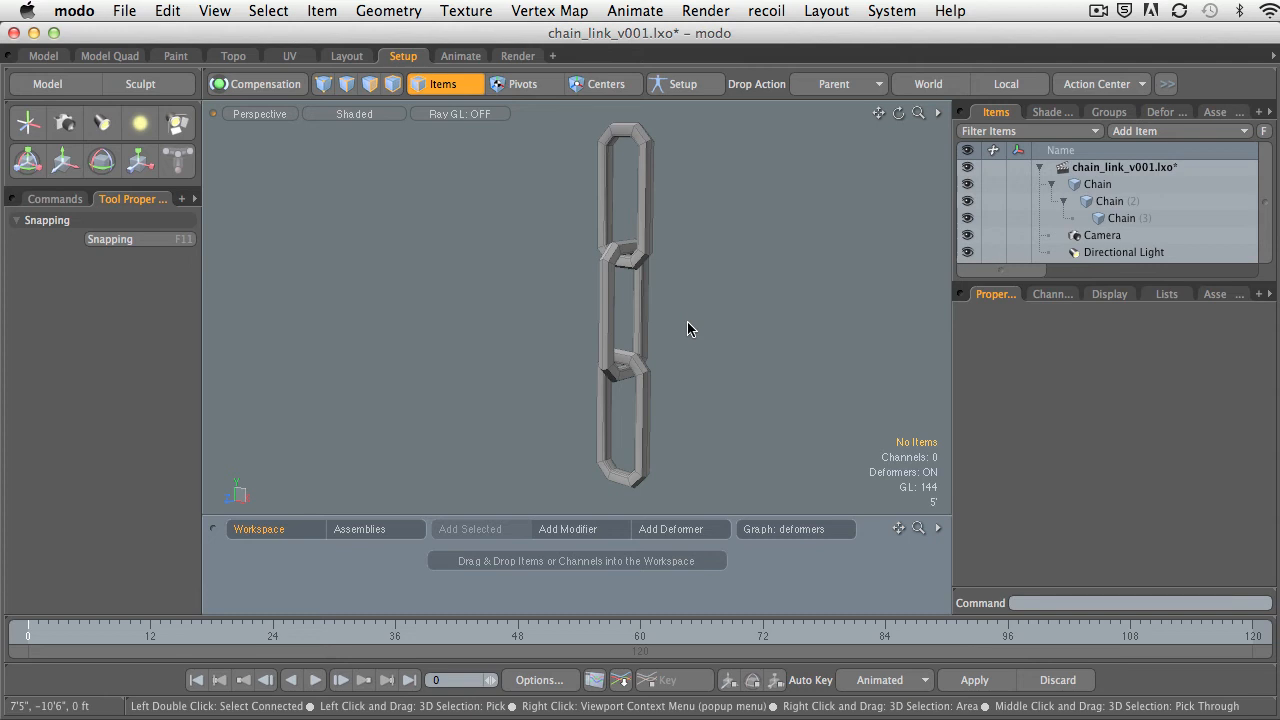
{"action": "left_click", "coordinate": [645, 390]}
{"action": "left_click_drag", "start_coordinate": [650, 360], "coordinate": [693, 393], "text": "alt"}
{"action": "left_click_drag", "start_coordinate": [693, 393], "coordinate": [712, 359], "text": "alt+shift"}
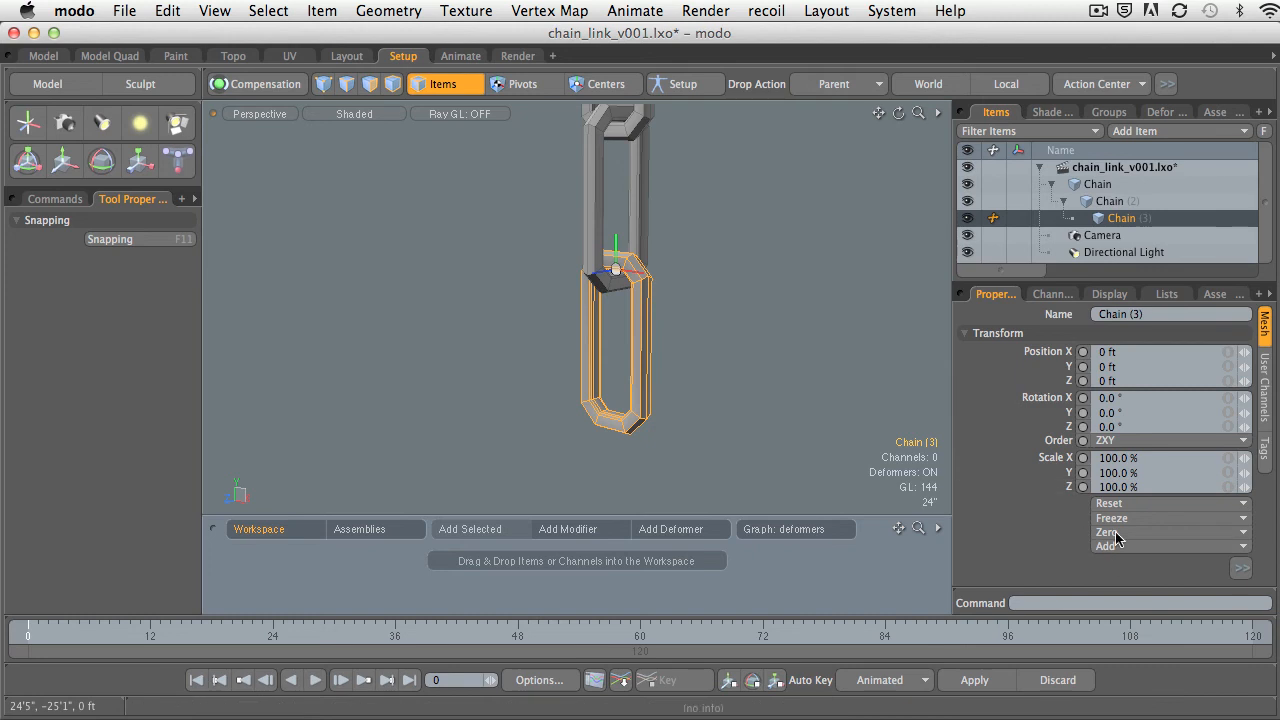
{"action": "left_click_drag", "start_coordinate": [740, 398], "coordinate": [695, 407], "text": "ctrl+alt"}
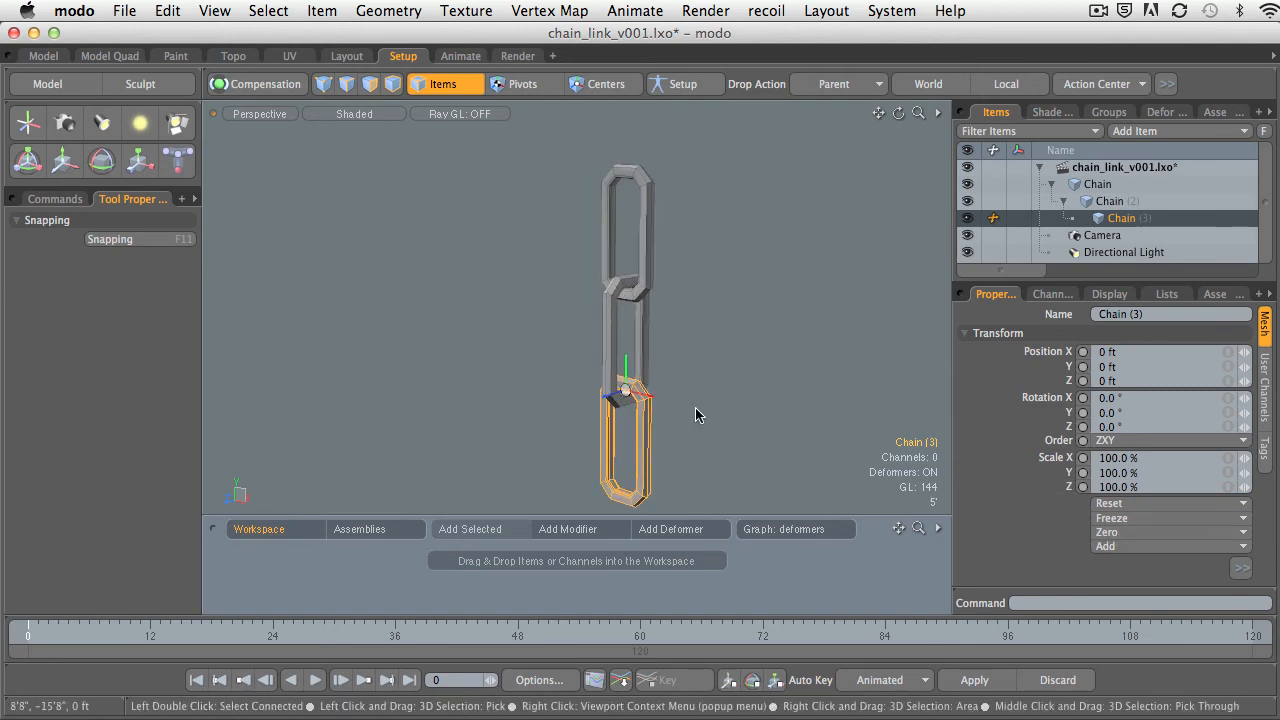
Clear the selection of Chain (3) and select the top link, Chain.
{"action": "left_click", "coordinate": [713, 352]}
{"action": "mouse_move", "coordinate": [710, 352]}
{"action": "left_mouse_down", "text": "alt"}
{"action": "mouse_move", "coordinate": [737, 360]}
{"action": "mouse_move", "coordinate": [711, 360]}
{"action": "left_mouse_up", "text": "alt"}
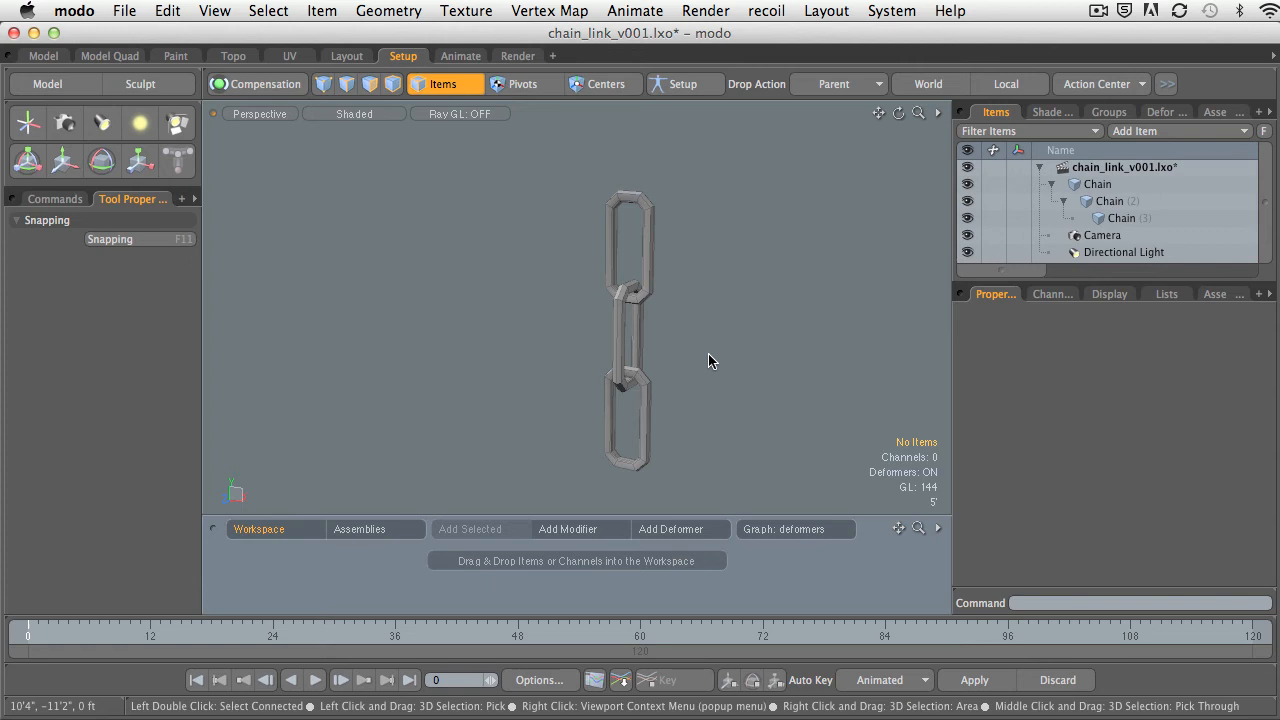
{"action": "left_click_drag", "start_coordinate": [701, 357], "coordinate": [786, 267], "text": "alt"}
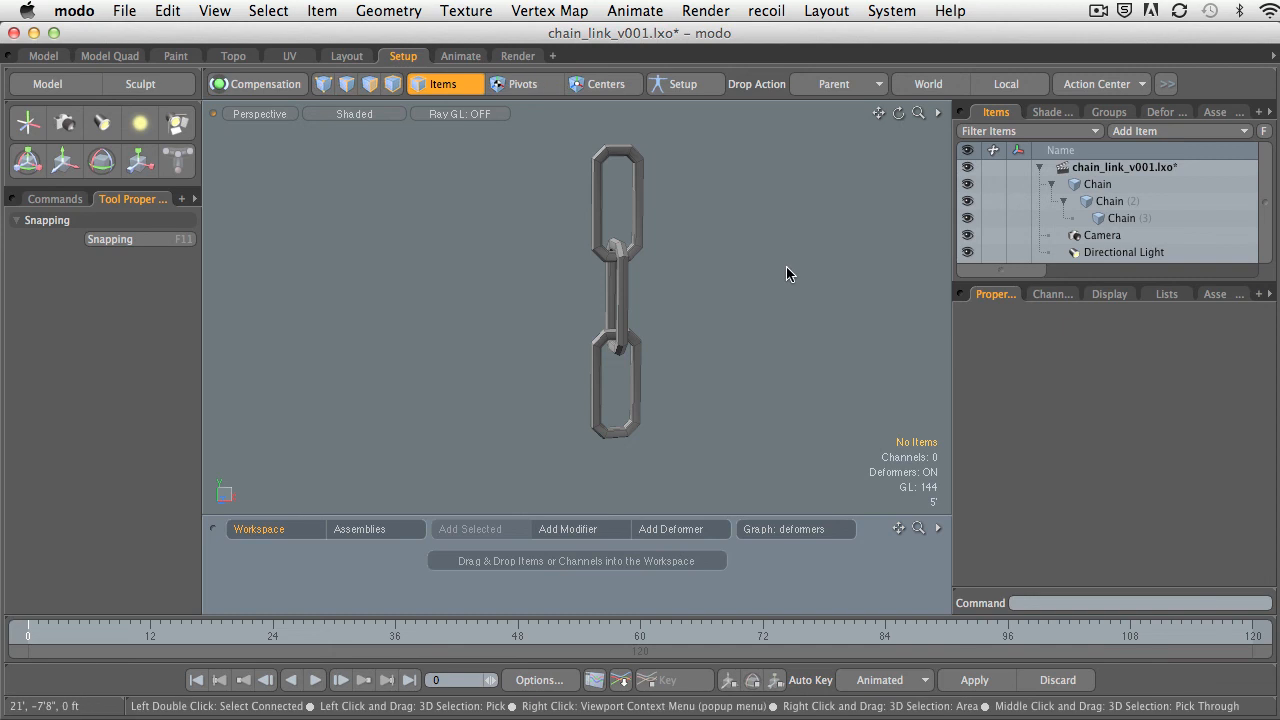
{"action": "left_click_drag", "start_coordinate": [786, 266], "coordinate": [735, 287], "text": "ctrl+alt"}
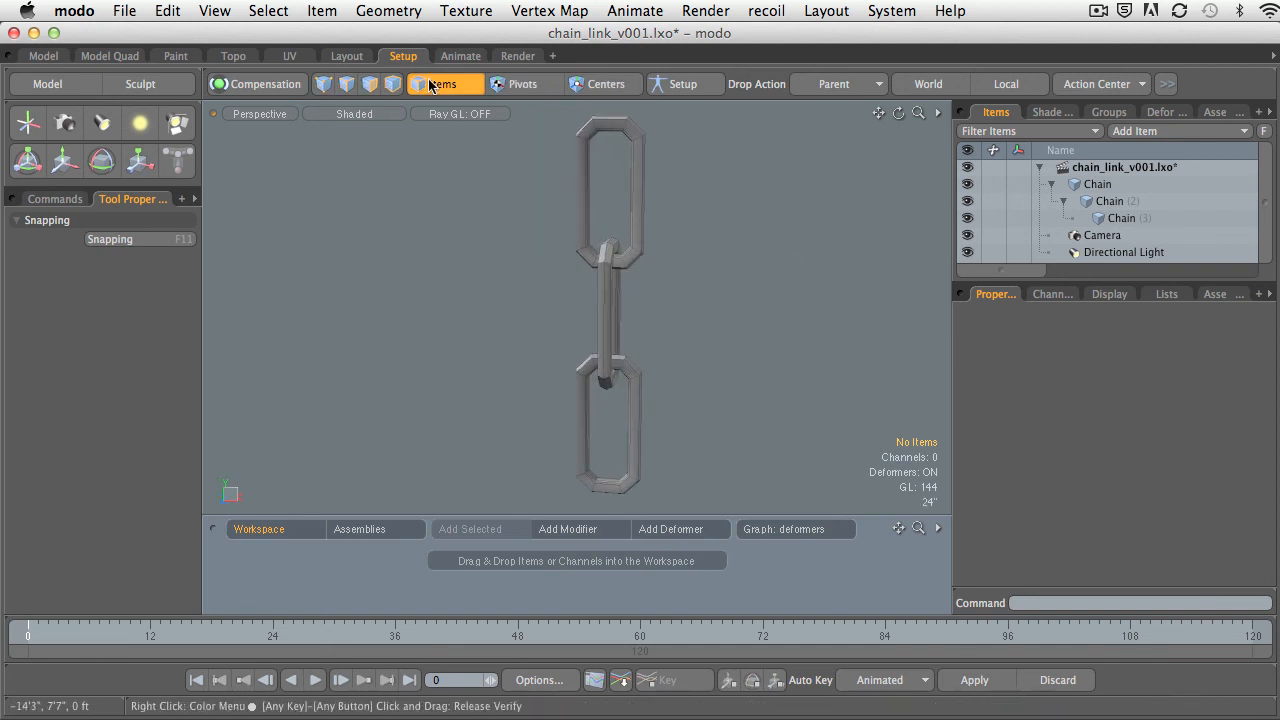
{"action": "left_click", "coordinate": [634, 188]}
{"action": "left_click_drag", "start_coordinate": [663, 200], "coordinate": [580, 286], "text": "alt"}
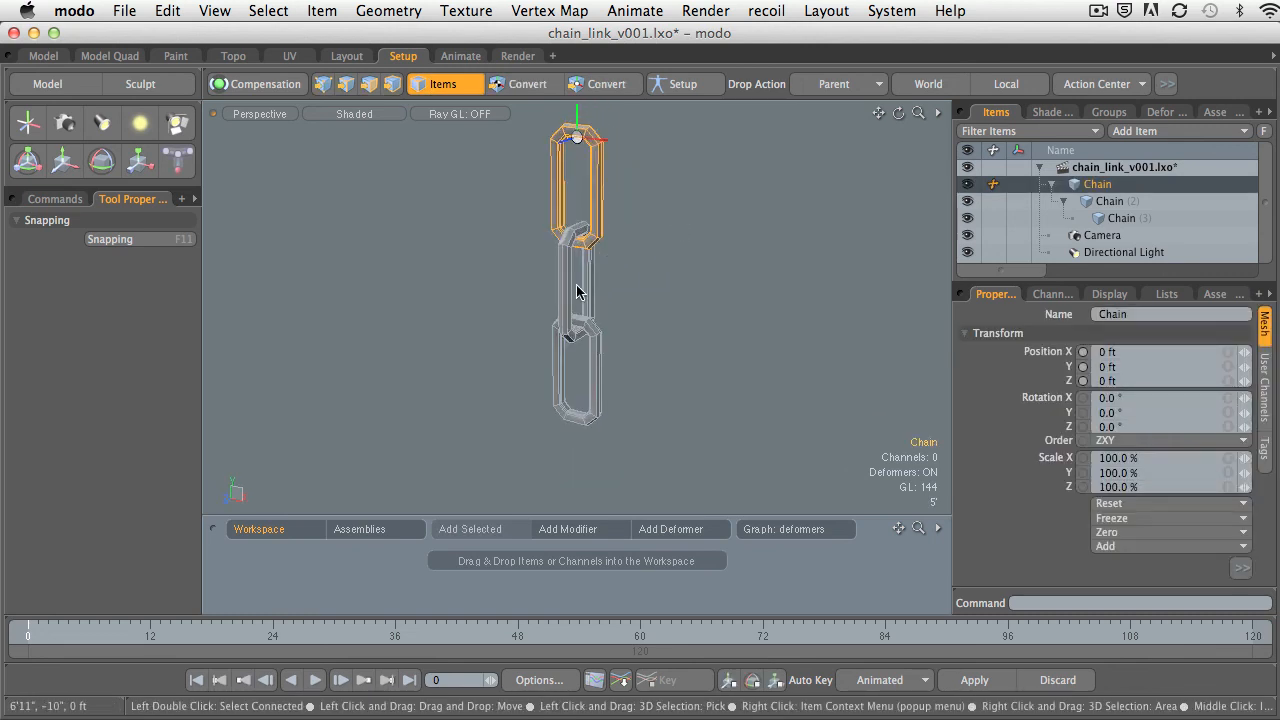
Select the bottom and top chain links in turn to check their centers and transform values, and clear the selection.
{"action": "left_click", "coordinate": [593, 238]}
{"action": "left_click", "coordinate": [626, 370]}
{"action": "left_click", "coordinate": [603, 360]}
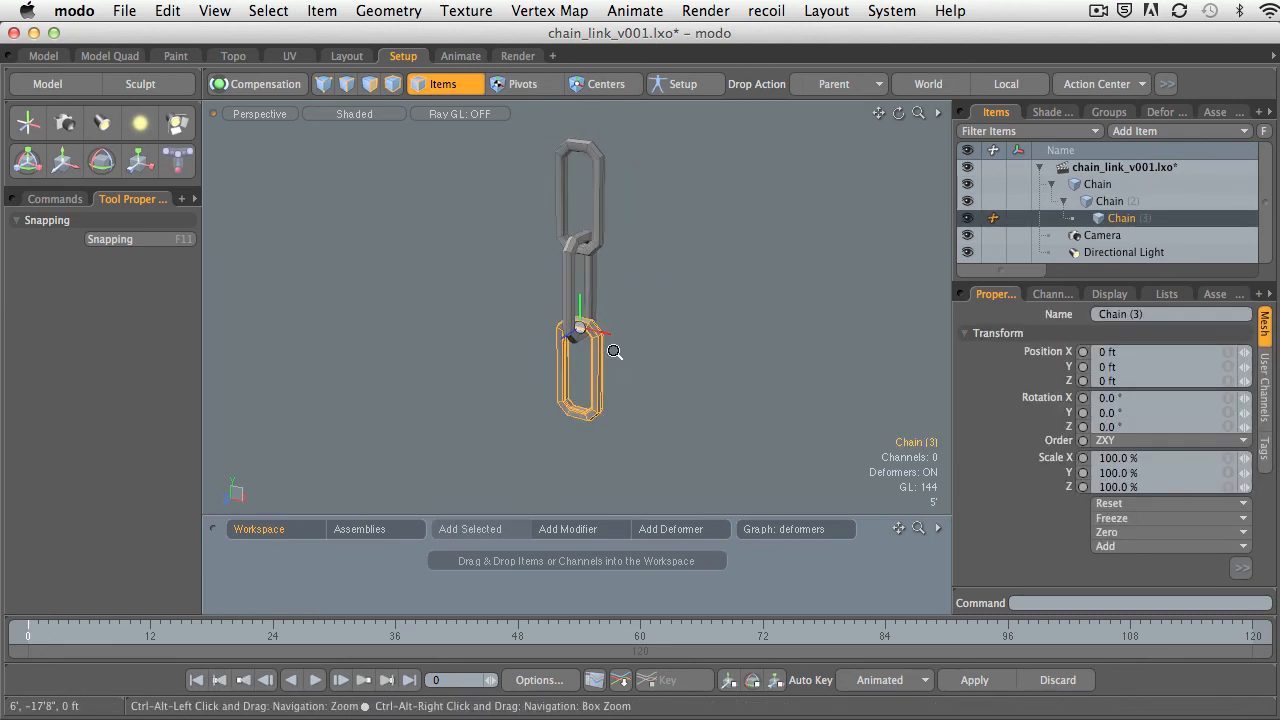
{"action": "left_click_drag", "start_coordinate": [608, 351], "coordinate": [619, 347], "text": "ctrl+alt"}
{"action": "left_click", "coordinate": [638, 302]}
{"action": "left_click_drag", "start_coordinate": [636, 300], "coordinate": [617, 260], "text": "alt"}
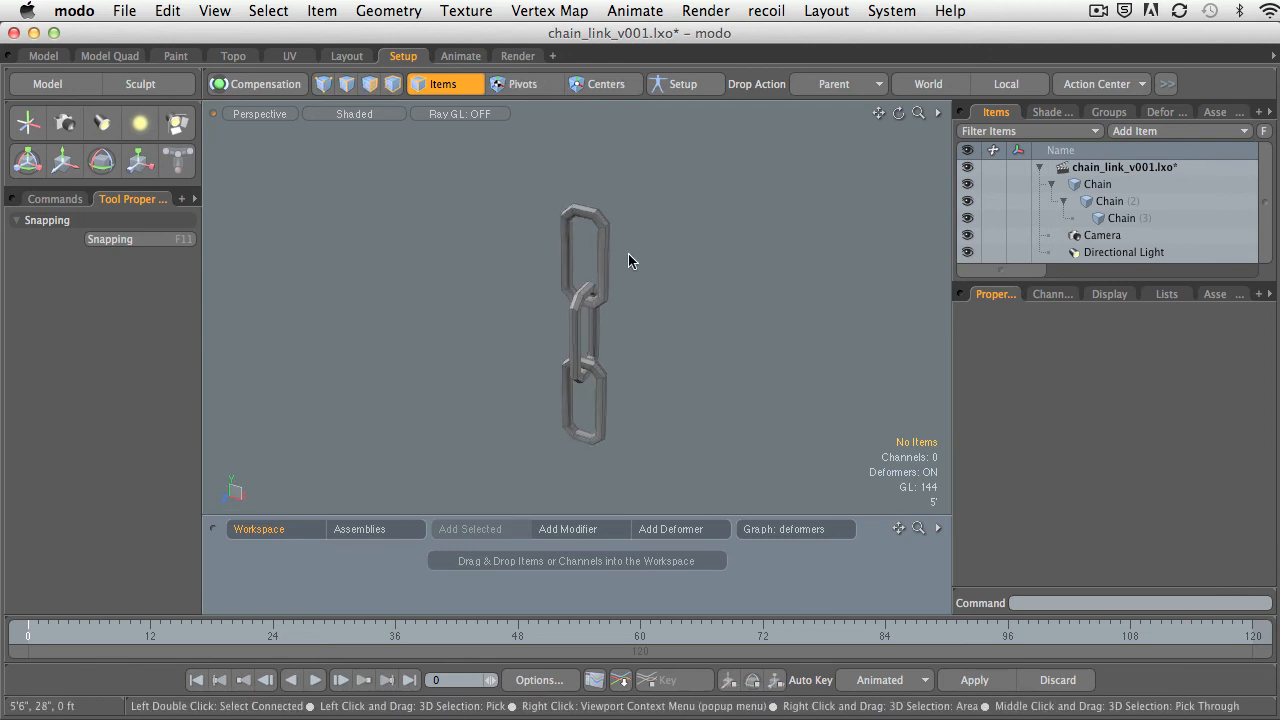
{"action": "left_click", "coordinate": [604, 266]}
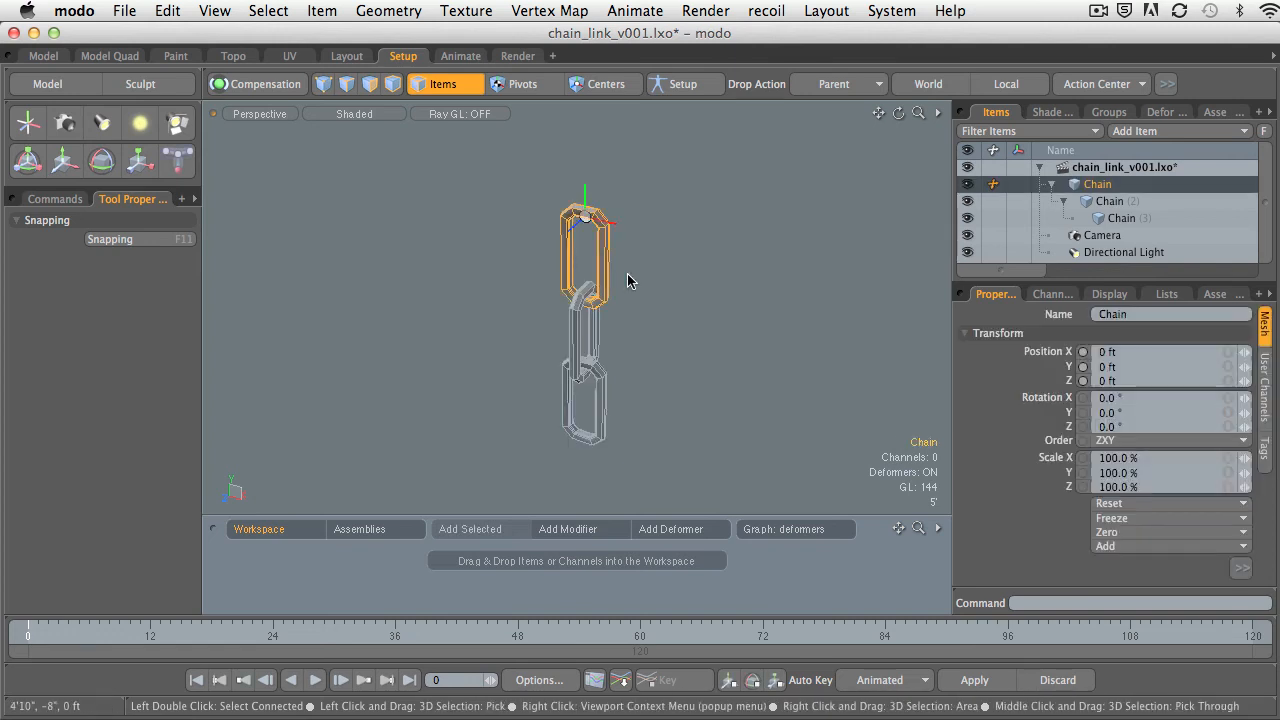
{"action": "left_click", "coordinate": [671, 286]}
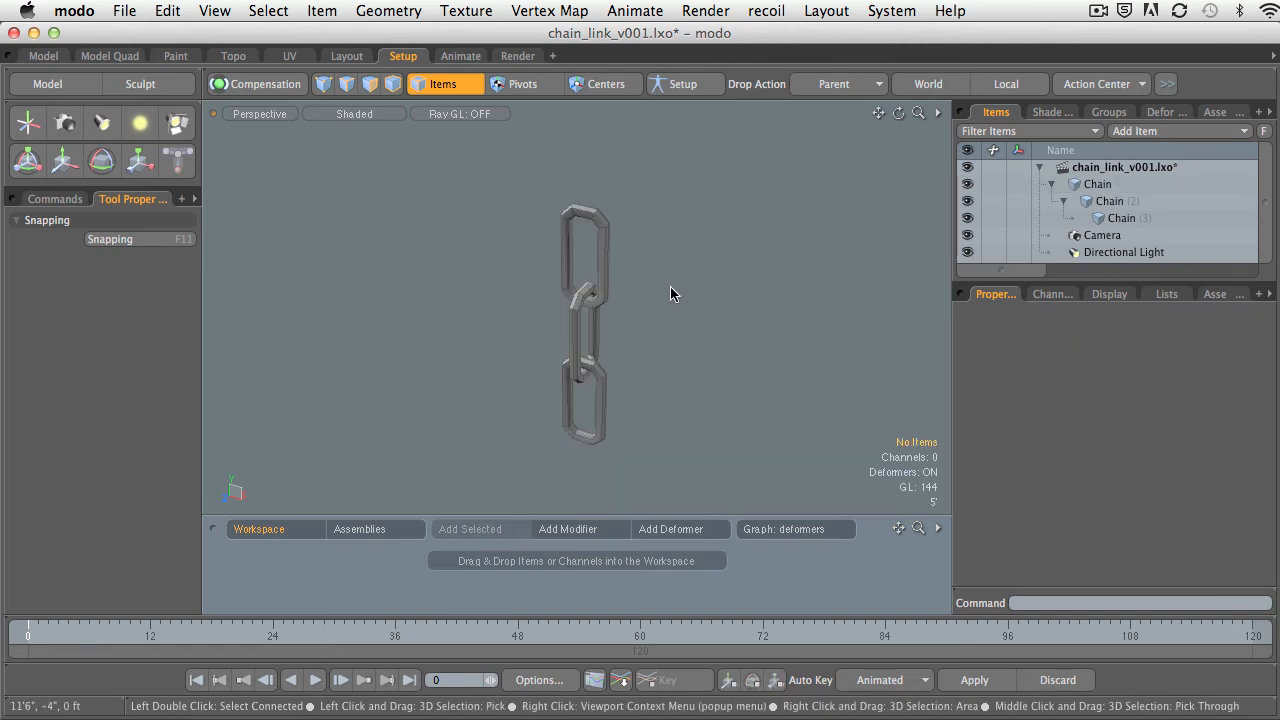
Add a locator at the world origin, inside the top chain link.
{"action": "left_click", "coordinate": [28, 126]}
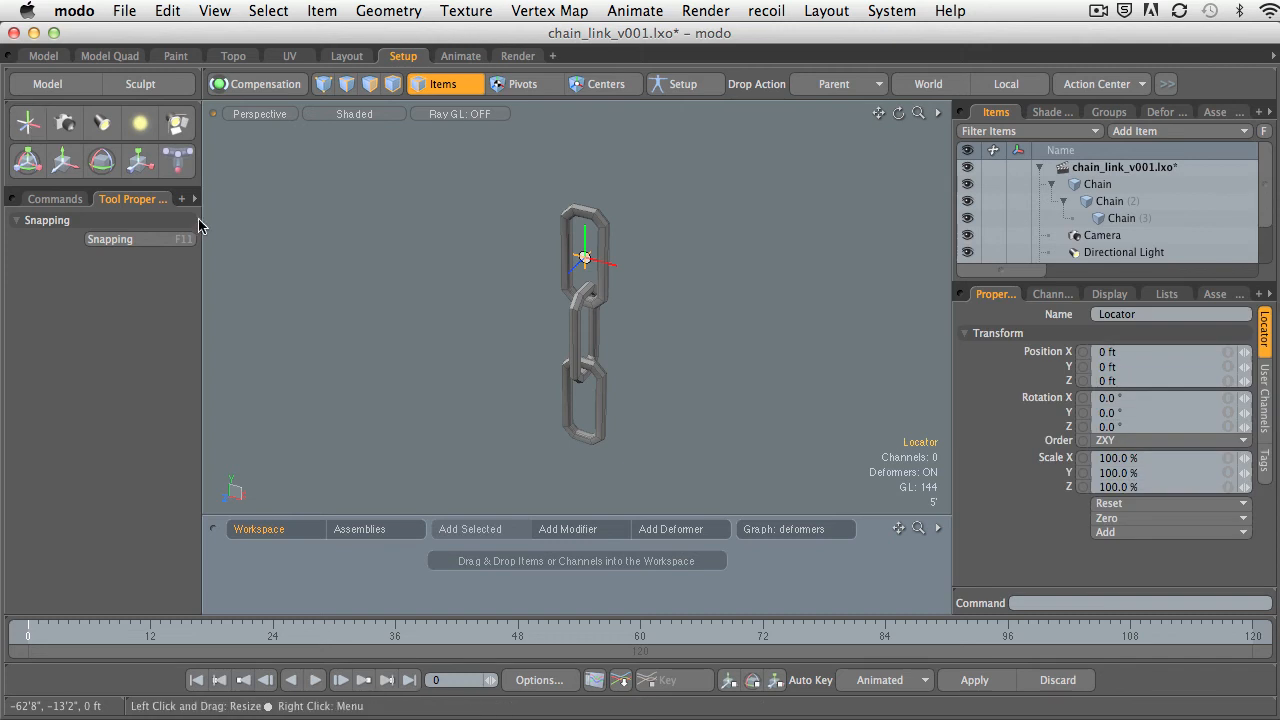
{"action": "left_click_drag", "start_coordinate": [611, 277], "coordinate": [607, 306], "text": "alt+shift"}
{"action": "left_click_drag", "start_coordinate": [607, 306], "coordinate": [622, 338], "text": "ctrl+alt"}
{"action": "left_click_drag", "start_coordinate": [622, 338], "coordinate": [620, 310], "text": "alt"}
{"action": "left_click_drag", "start_coordinate": [620, 310], "coordinate": [653, 299], "text": "ctrl+alt"}
{"action": "left_click_drag", "start_coordinate": [653, 299], "coordinate": [772, 294], "text": "alt"}
{"action": "left_click_drag", "start_coordinate": [772, 294], "coordinate": [642, 331], "text": "ctrl+alt"}
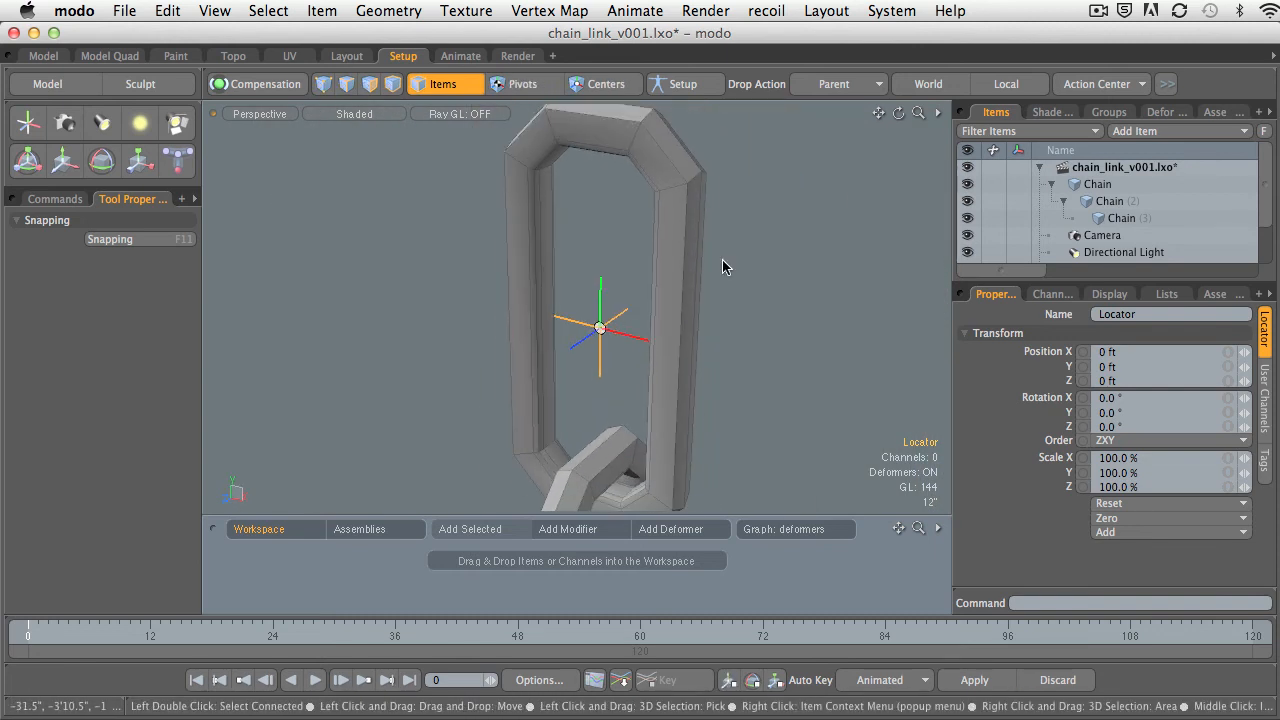
{"action": "left_click_drag", "start_coordinate": [668, 284], "coordinate": [613, 266], "text": "ctrl+alt"}
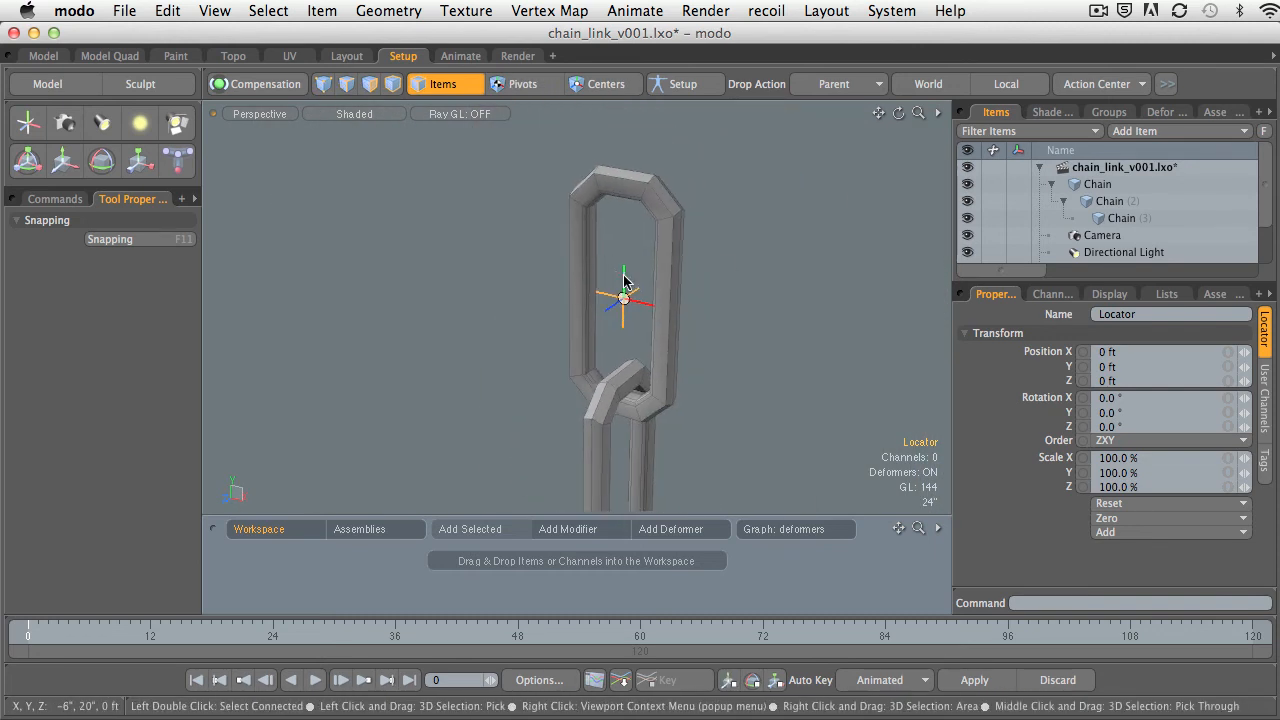
Turn on the viewport grid and select the top link, Chain, to compare it with the locator at the origin.
{"action": "key", "text": "o"}
{"action": "left_click", "coordinate": [648, 347]}
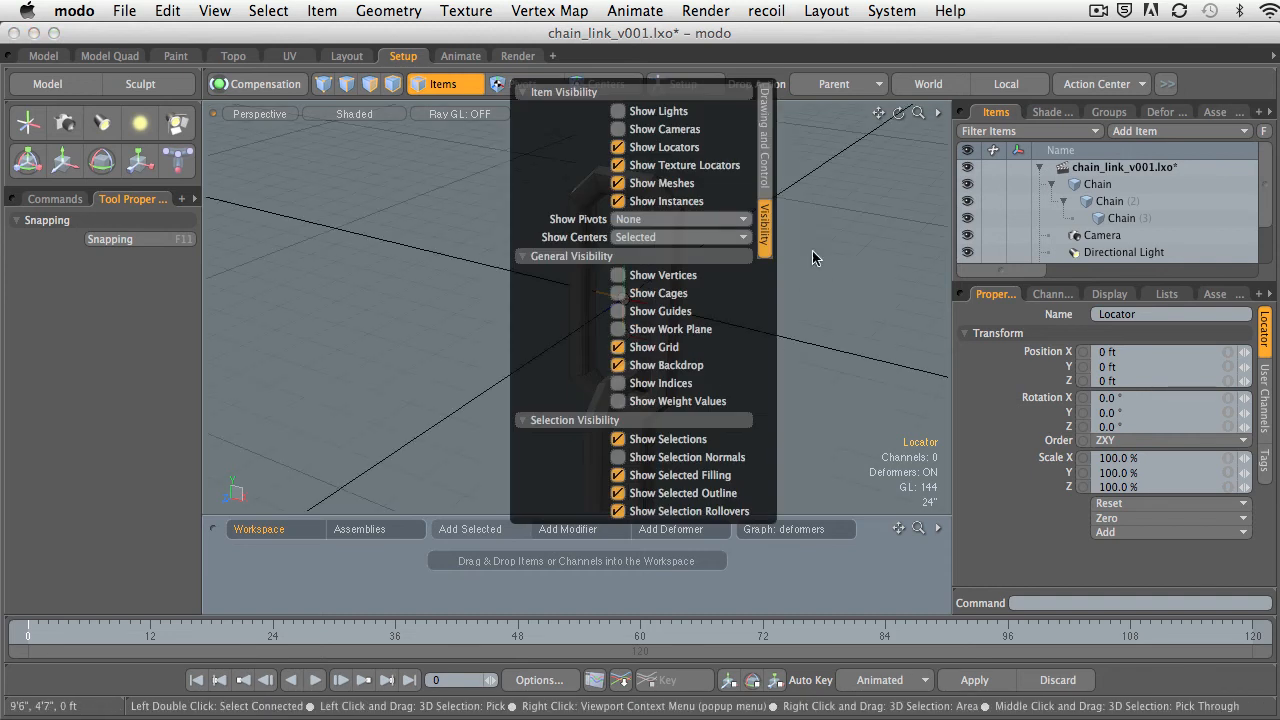
{"action": "left_click_drag", "start_coordinate": [812, 250], "coordinate": [708, 311], "text": "alt"}
{"action": "left_click", "coordinate": [626, 261]}
{"action": "left_click", "coordinate": [616, 271]}
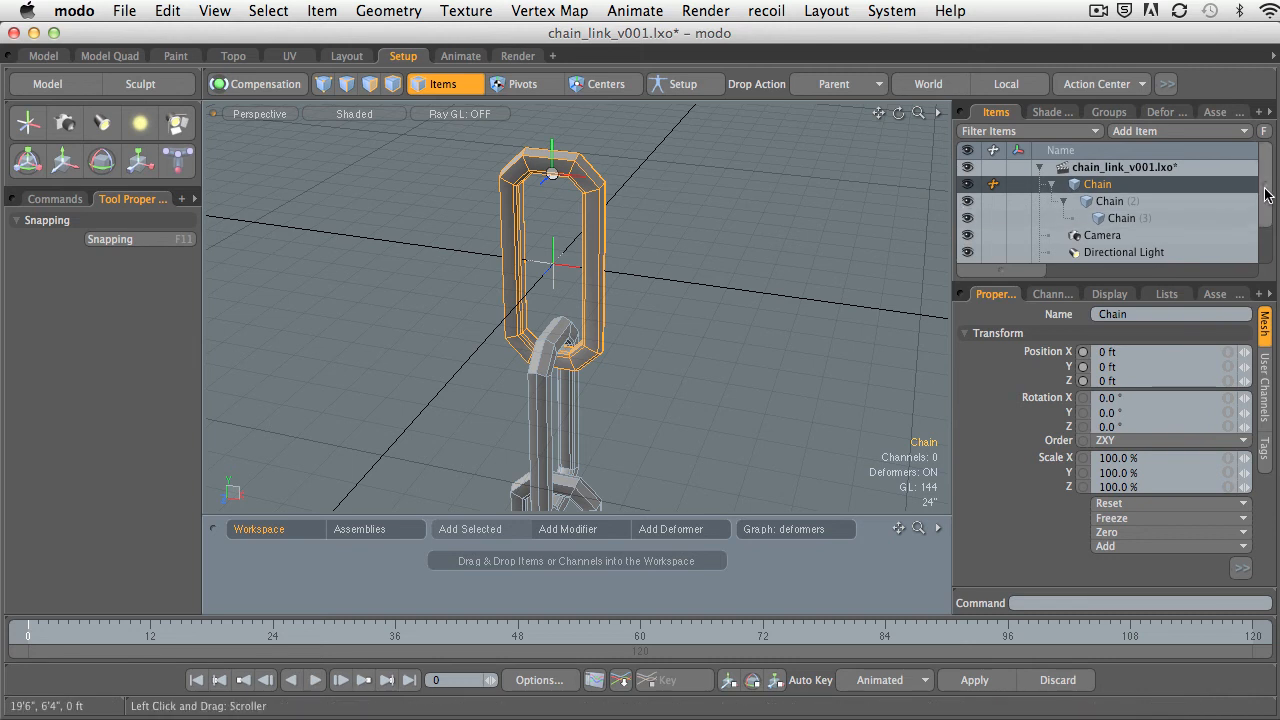
Select the new locator in the item list and rename it Global Control.
{"action": "left_click_drag", "start_coordinate": [1266, 192], "coordinate": [1266, 211]}
{"action": "left_click", "coordinate": [1100, 252]}
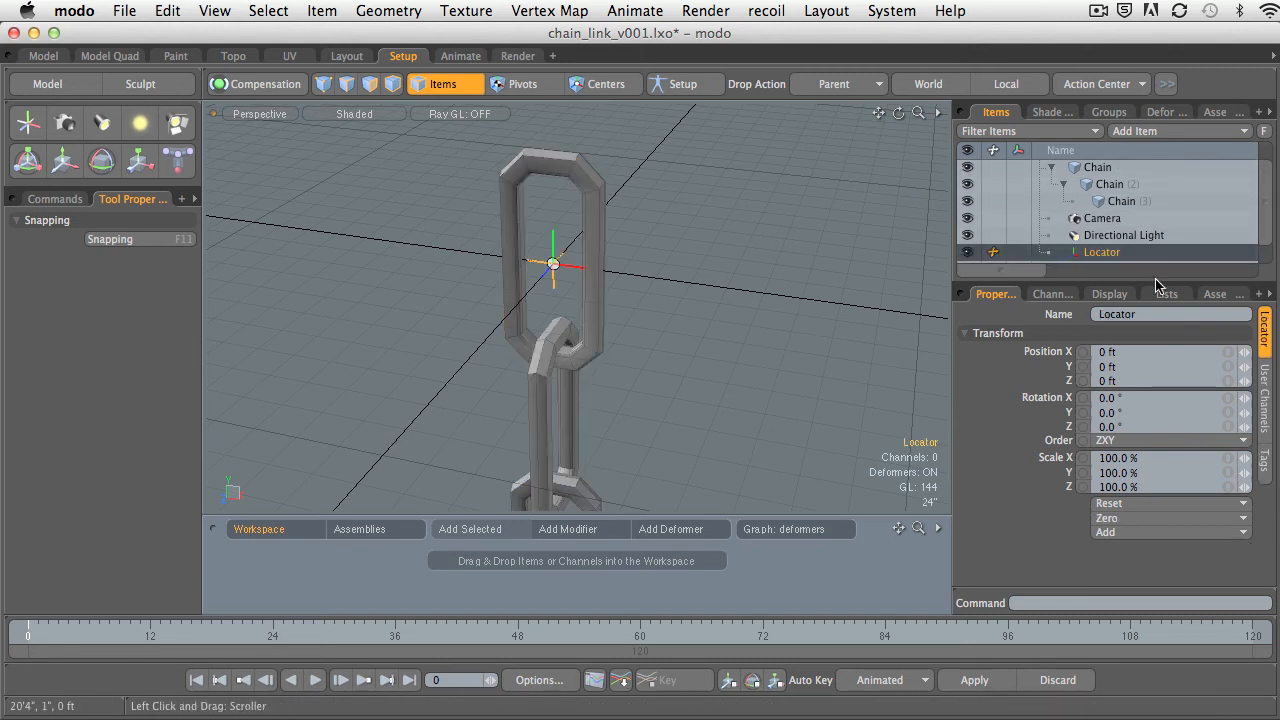
{"action": "double_click", "coordinate": [1097, 254]}
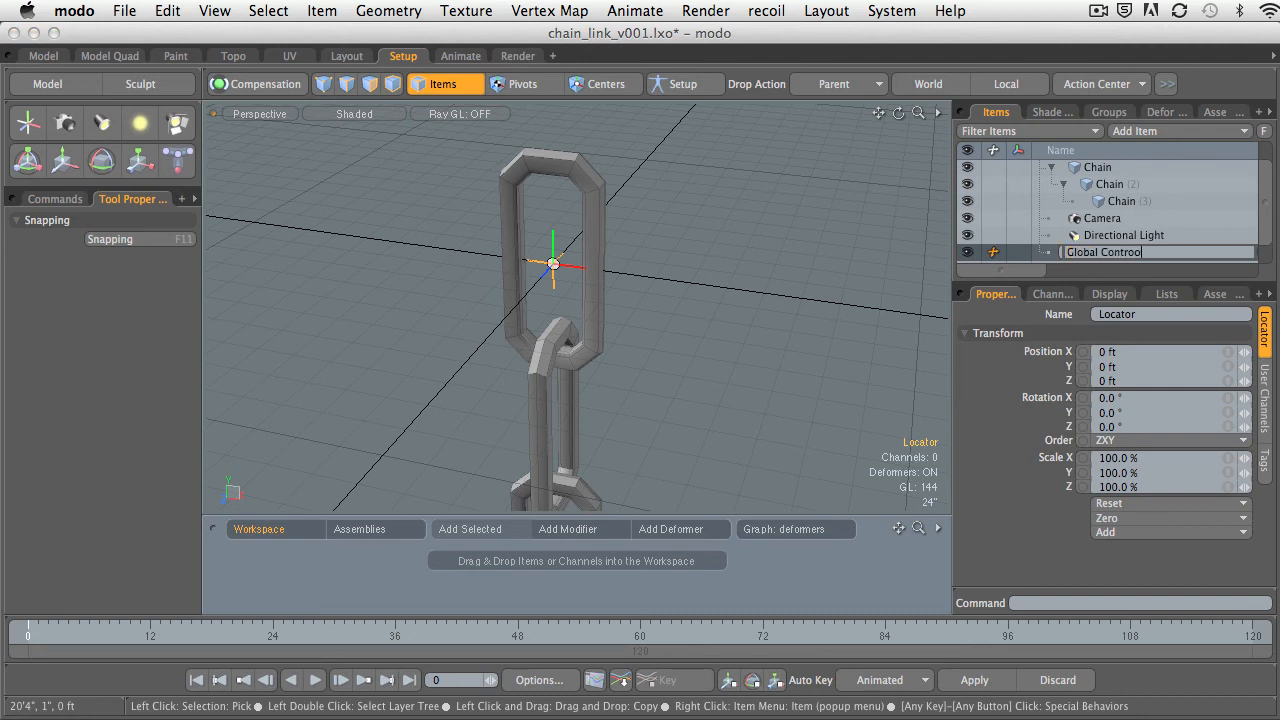
{"action": "key", "text": "Return"}
Parent the top link, Chain, with its child links to Global Control, and clear the selection.
{"action": "left_click_drag", "start_coordinate": [758, 262], "coordinate": [832, 309], "text": "ctrl+alt"}
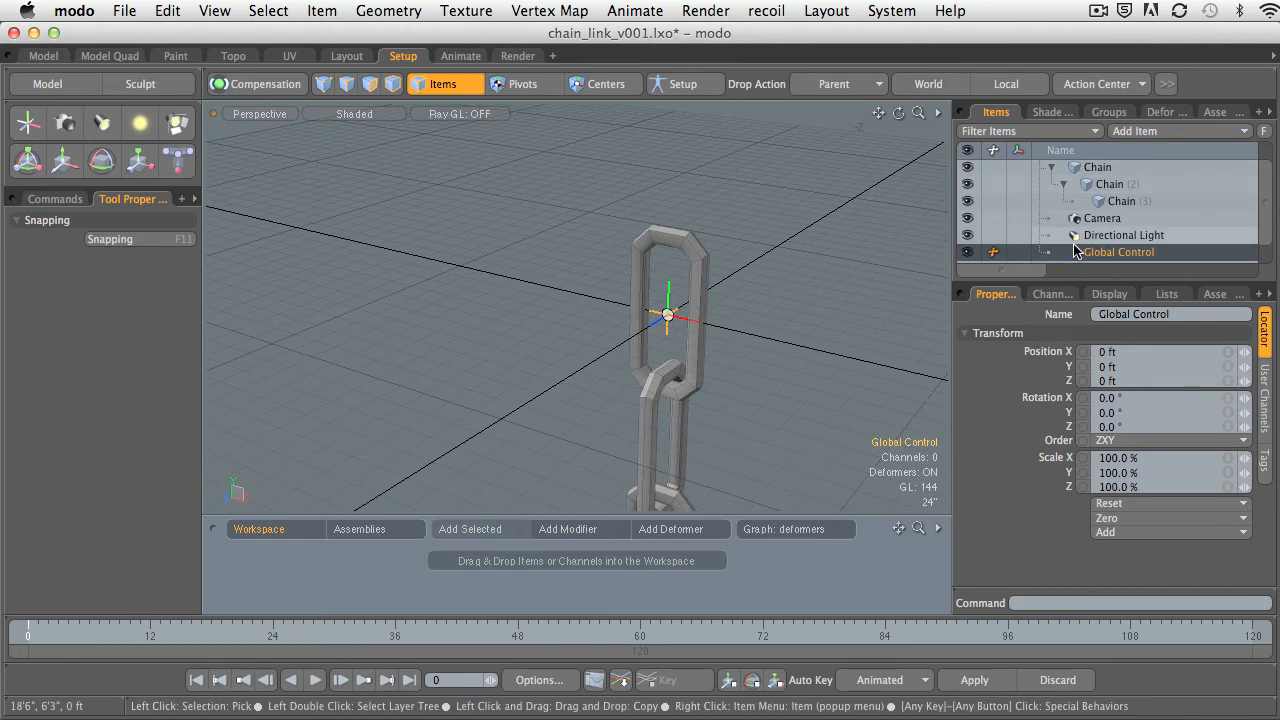
{"action": "left_click_drag", "start_coordinate": [1075, 173], "coordinate": [1100, 253]}
{"action": "left_click", "coordinate": [765, 276]}
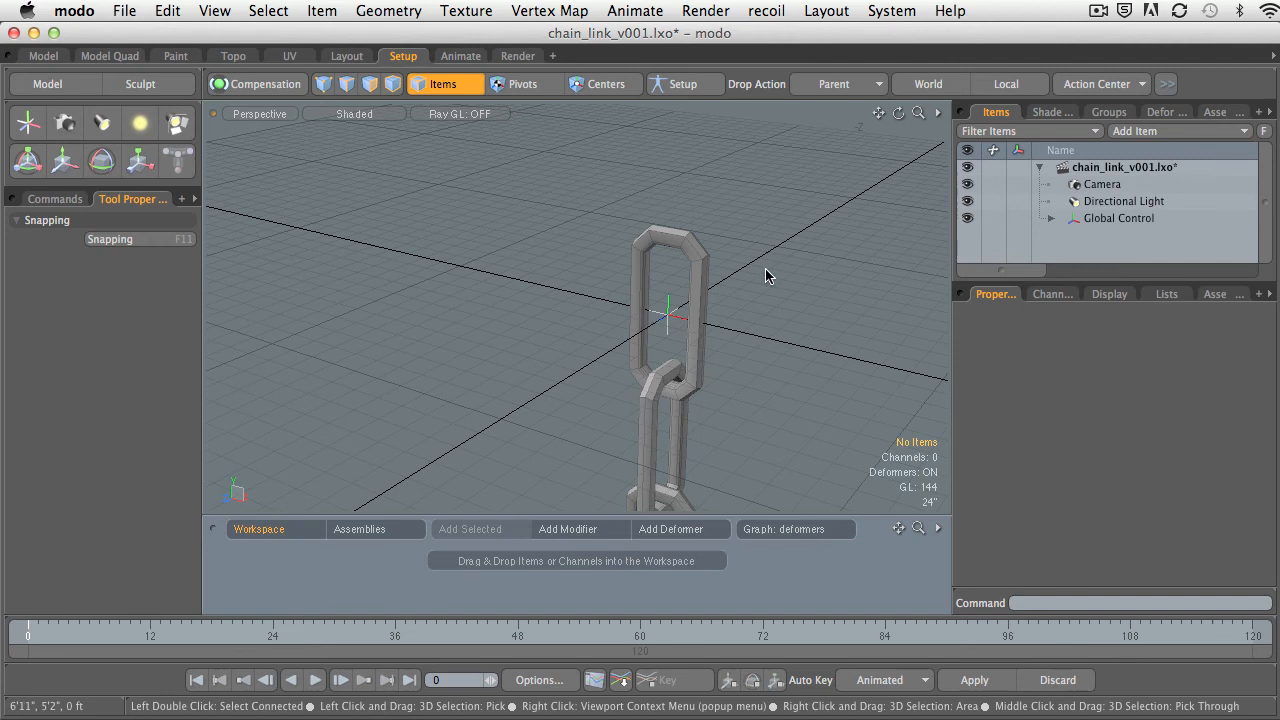
Try moving Global Control together with the whole chain, undo the move and reselect the locator in the viewport.
{"action": "left_click", "coordinate": [1010, 218]}
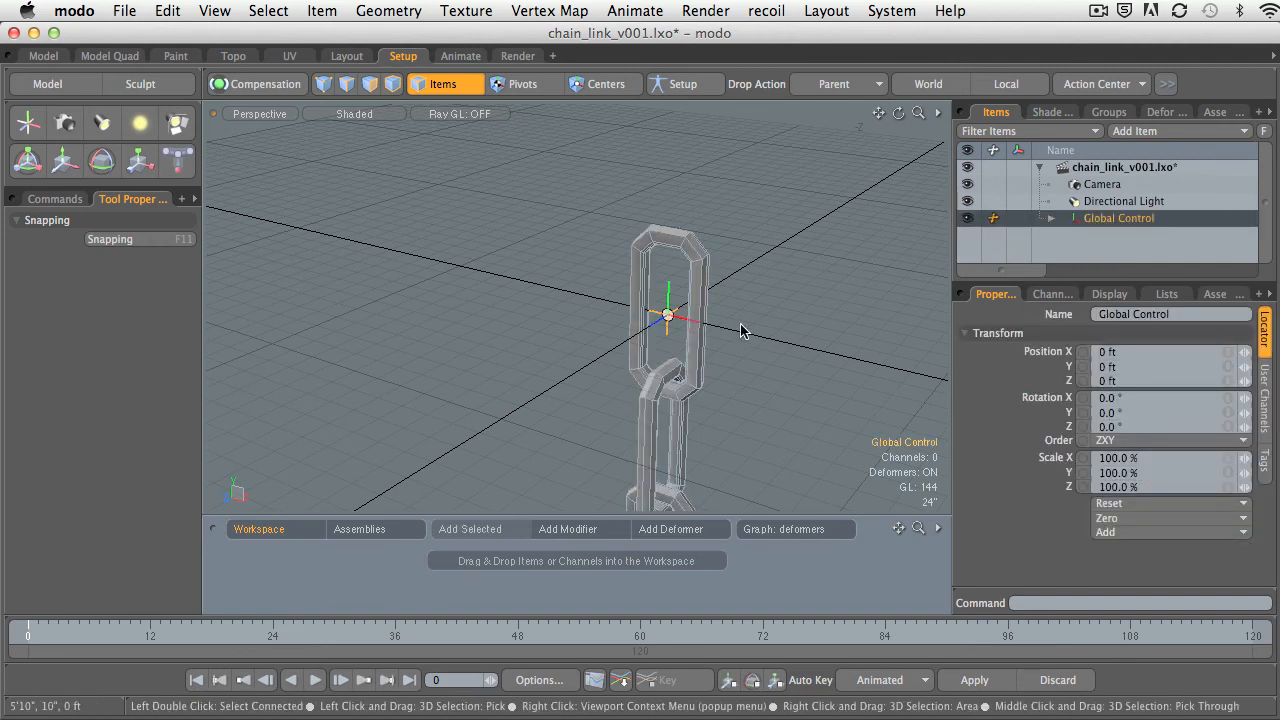
{"action": "key", "text": "w"}
{"action": "left_click_drag", "start_coordinate": [706, 372], "coordinate": [660, 217]}
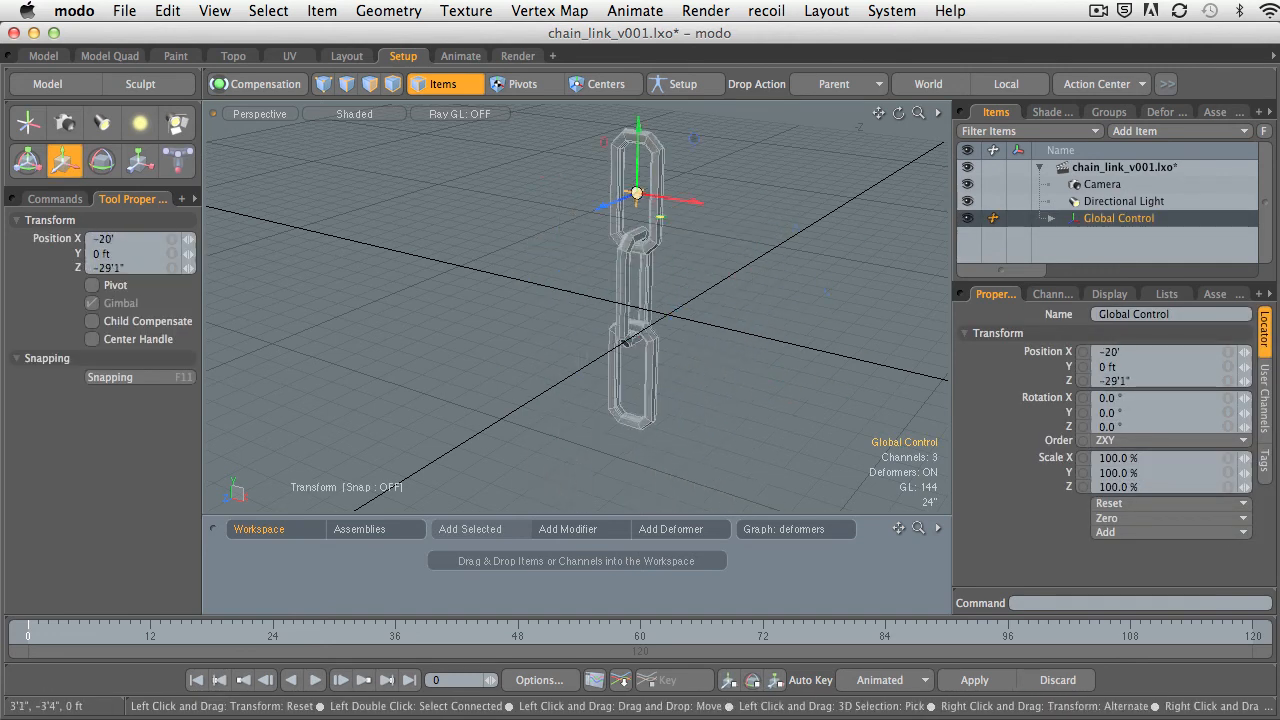
{"action": "left_click_drag", "start_coordinate": [736, 243], "coordinate": [715, 328]}
{"action": "key", "text": "super+z"}
{"action": "key", "text": "q"}
{"action": "left_click", "coordinate": [762, 268]}
{"action": "left_click", "coordinate": [681, 314]}
{"action": "left_click_drag", "start_coordinate": [715, 328], "coordinate": [603, 334], "text": "alt"}
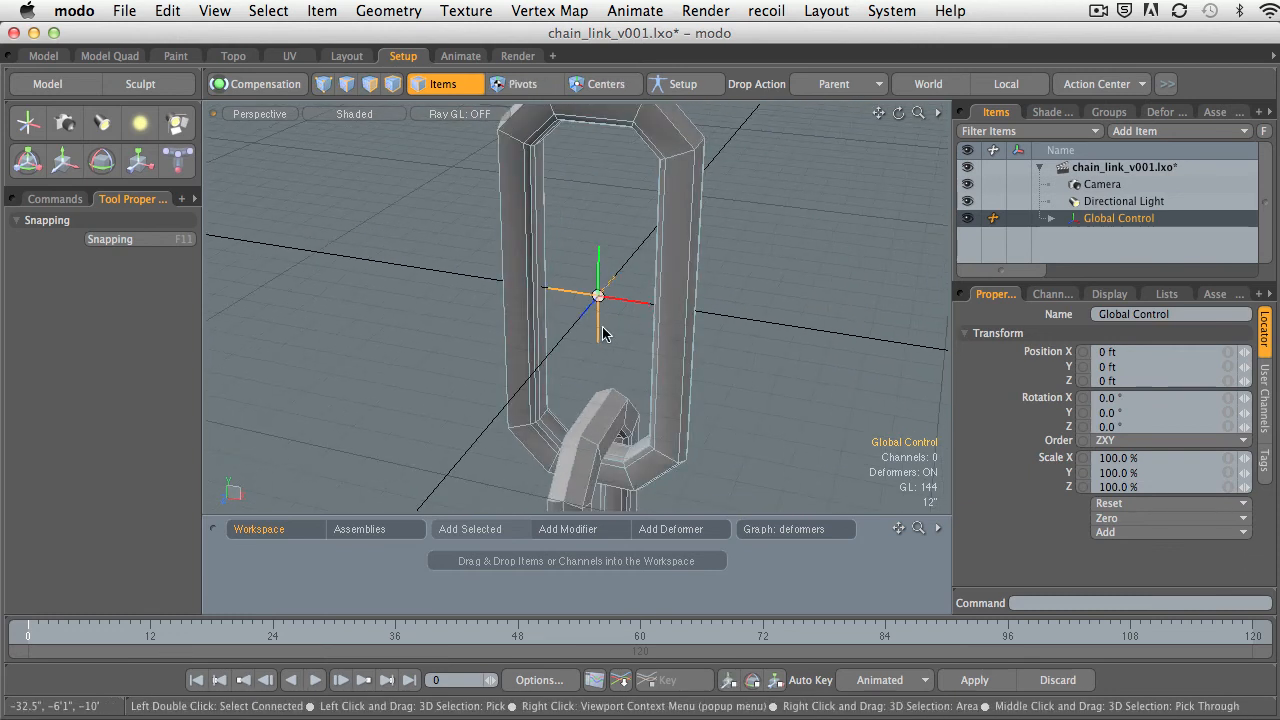
Turn off the viewport grid and select the Global Control locator.
{"action": "left_click", "coordinate": [618, 336]}
{"action": "key", "text": "o"}
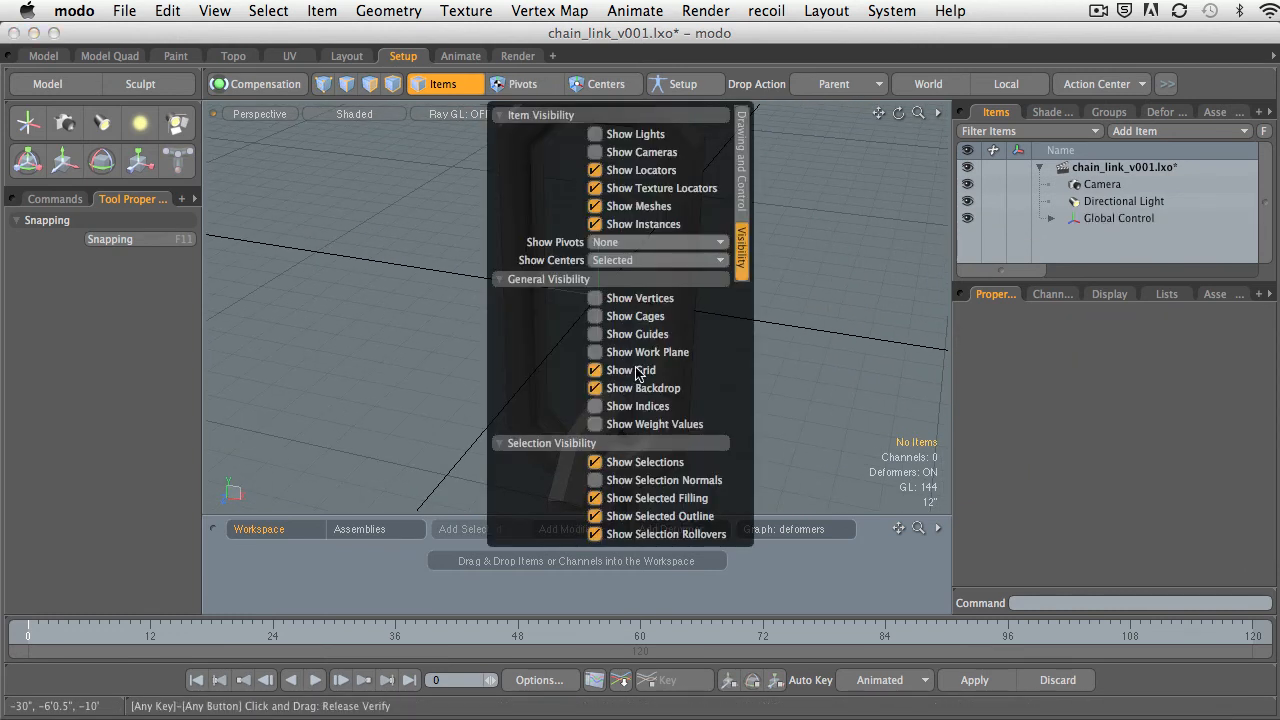
{"action": "left_click", "coordinate": [642, 372]}
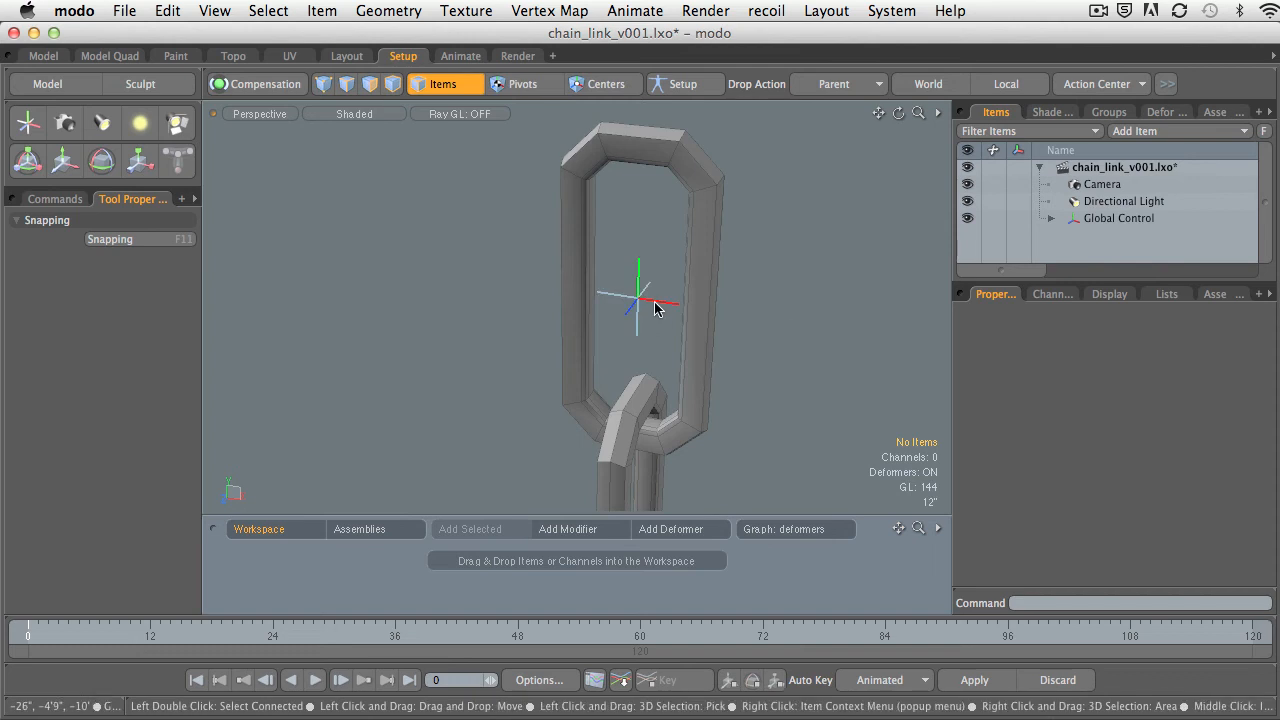
{"action": "left_click", "coordinate": [655, 303]}
{"action": "mouse_move", "coordinate": [776, 321]}
{"action": "left_mouse_down", "text": "ctrl+alt"}
{"action": "mouse_move", "coordinate": [755, 322]}
{"action": "mouse_move", "coordinate": [746, 305]}
{"action": "mouse_move", "coordinate": [771, 312]}
{"action": "left_mouse_up", "text": "ctrl+alt"}
{"action": "left_click_drag", "start_coordinate": [776, 312], "coordinate": [746, 289], "text": "ctrl+alt"}
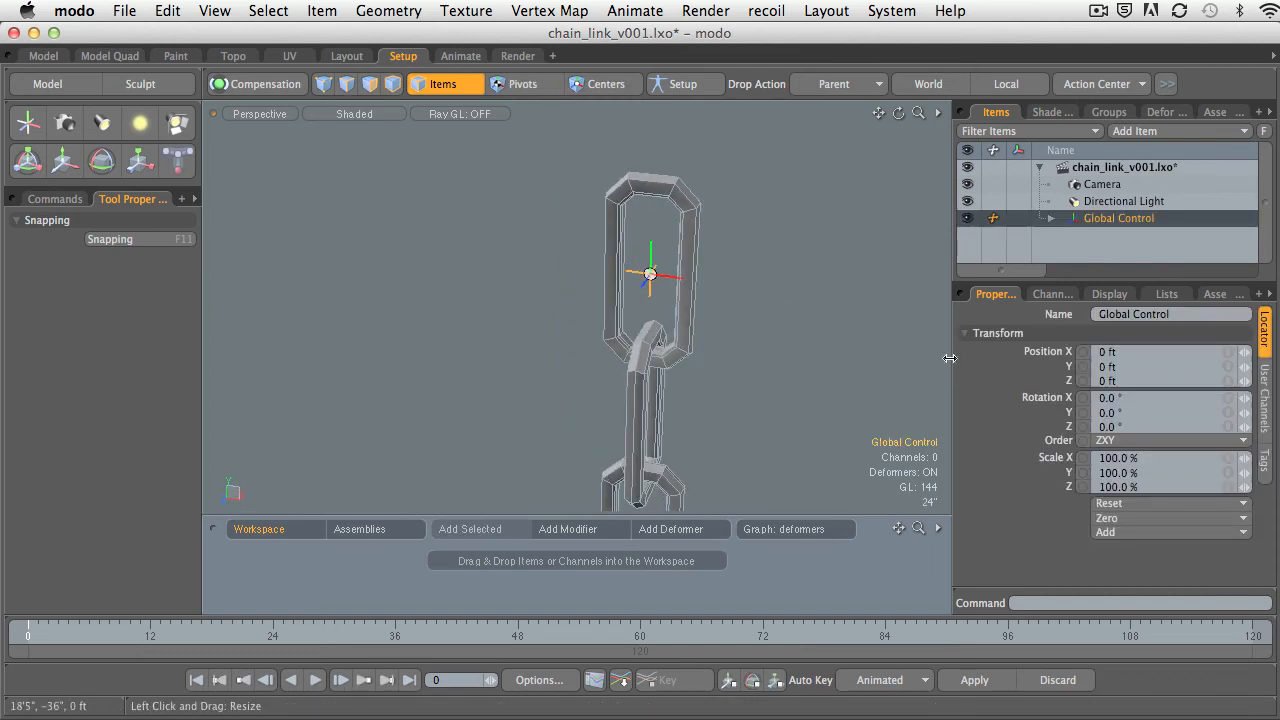
Set Global Control's display size to 5.27, and try a Global Control label with an adjusted X offset before hiding it.
{"action": "left_click_drag", "start_coordinate": [953, 366], "coordinate": [892, 362]}
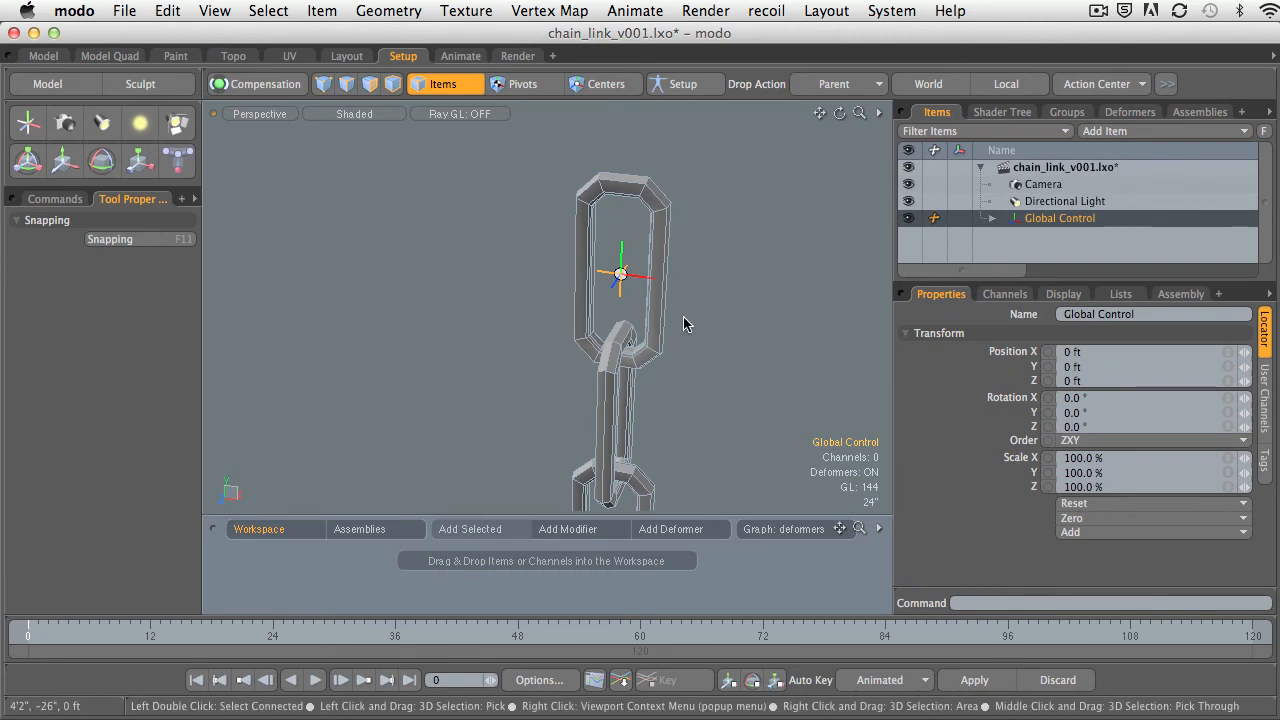
{"action": "left_click", "coordinate": [1052, 298]}
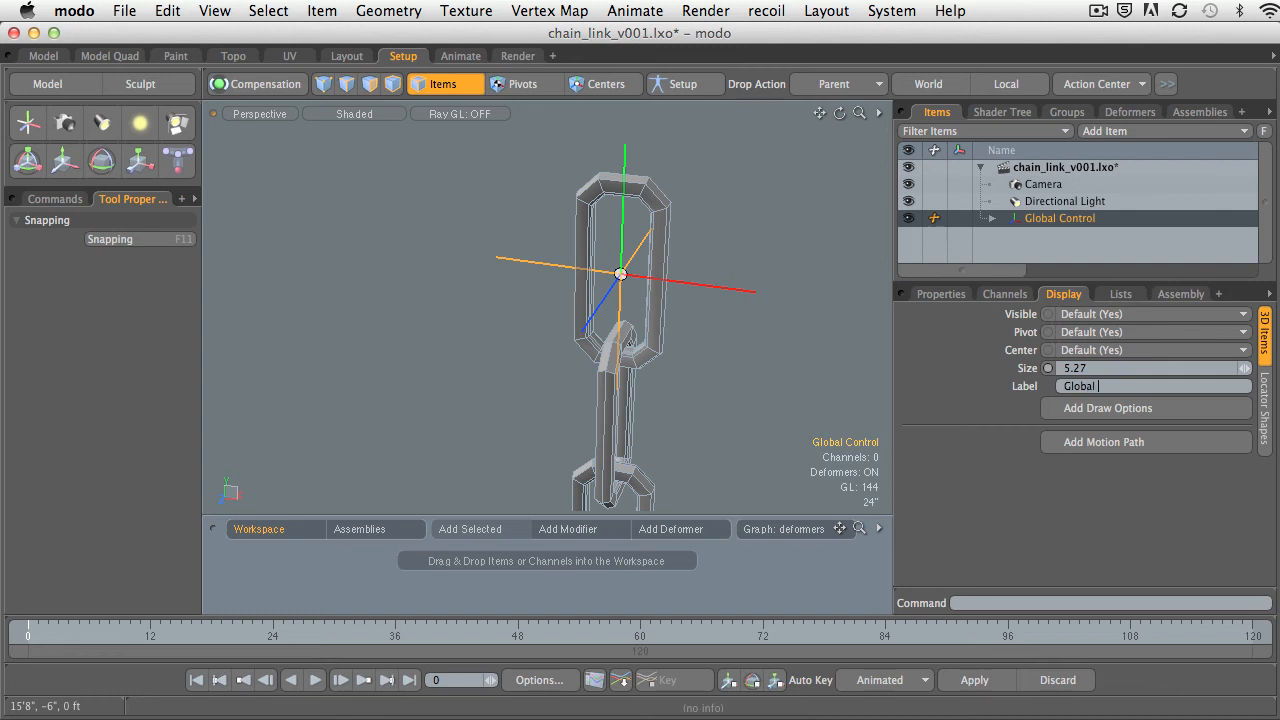
{"action": "type", "text": "l"}
{"action": "key", "text": "Return"}
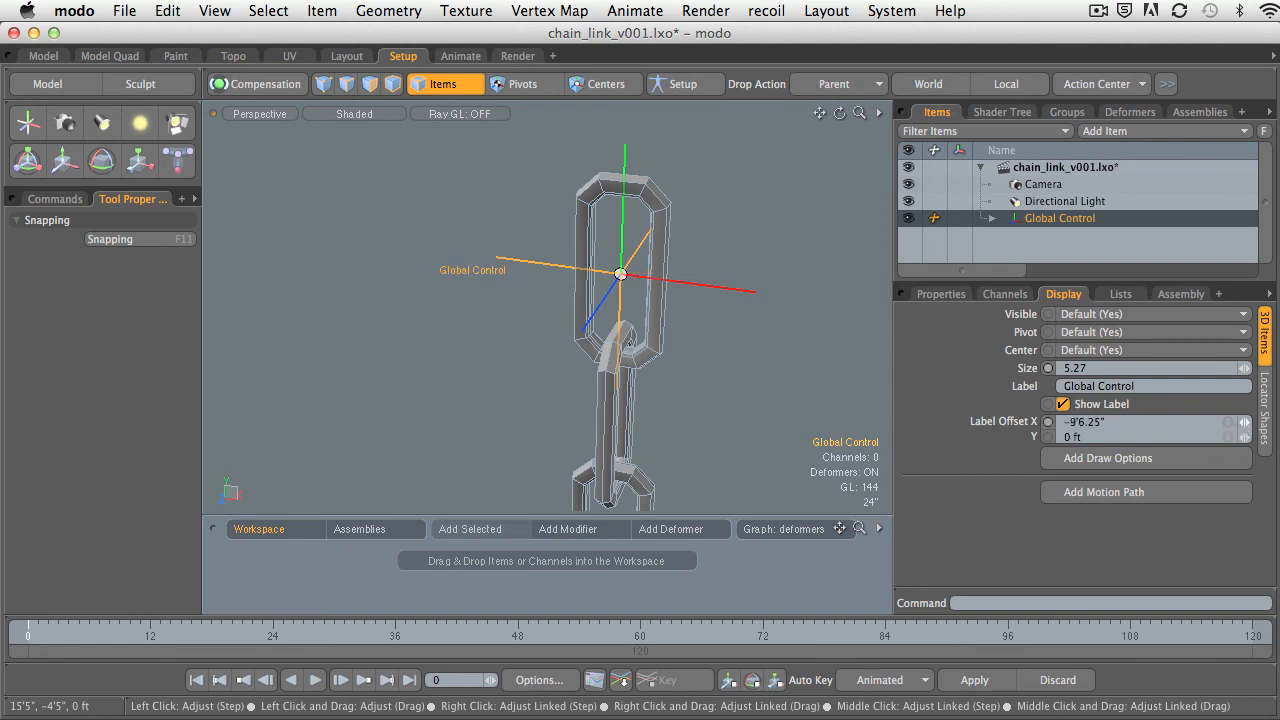
{"action": "left_click_drag", "start_coordinate": [1244, 422], "coordinate": [1246, 422]}
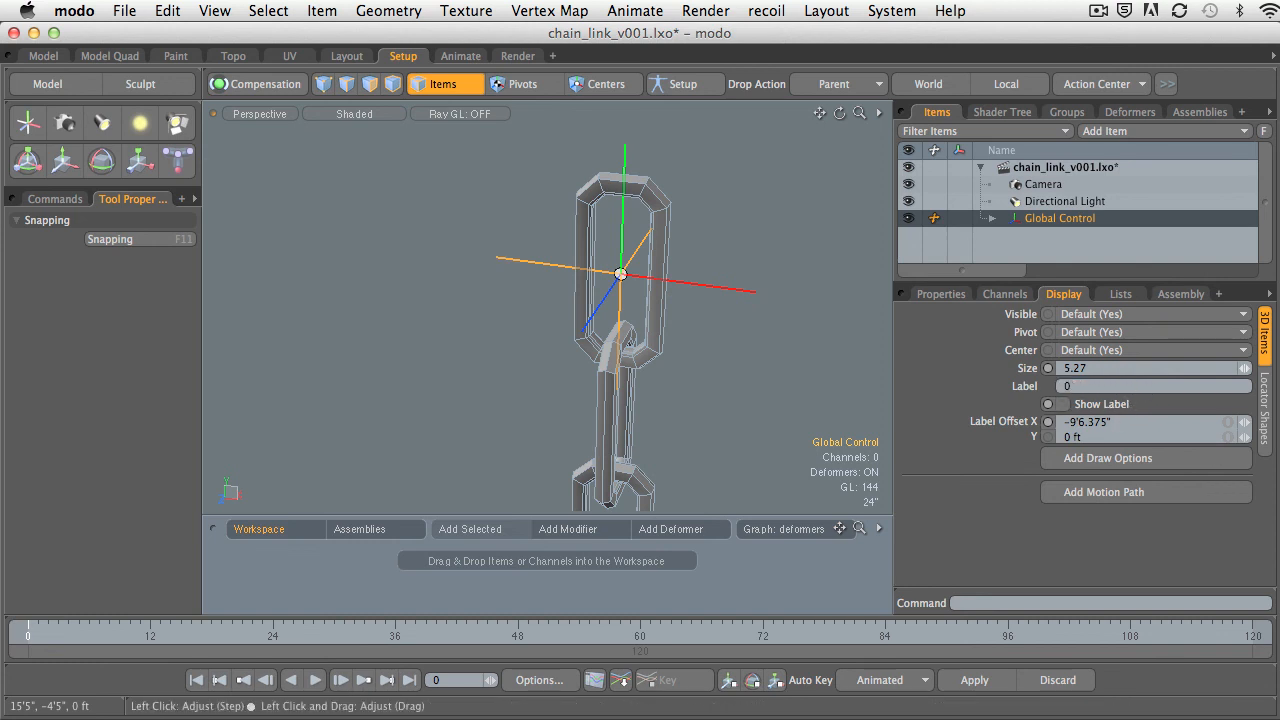
Give Global Control a custom solid Box shape with the Replace style, and test selecting it in the viewport.
{"action": "left_click", "coordinate": [1265, 418]}
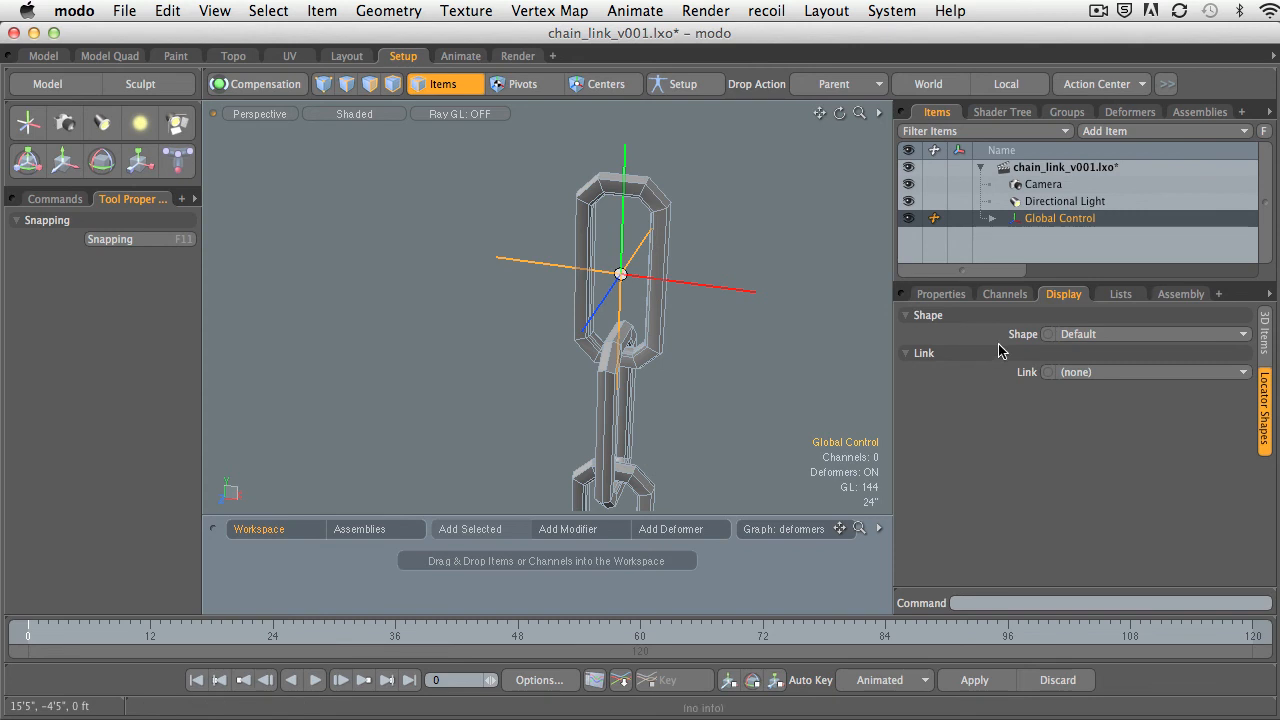
{"action": "left_click", "coordinate": [1098, 334]}
{"action": "left_click", "coordinate": [1098, 352]}
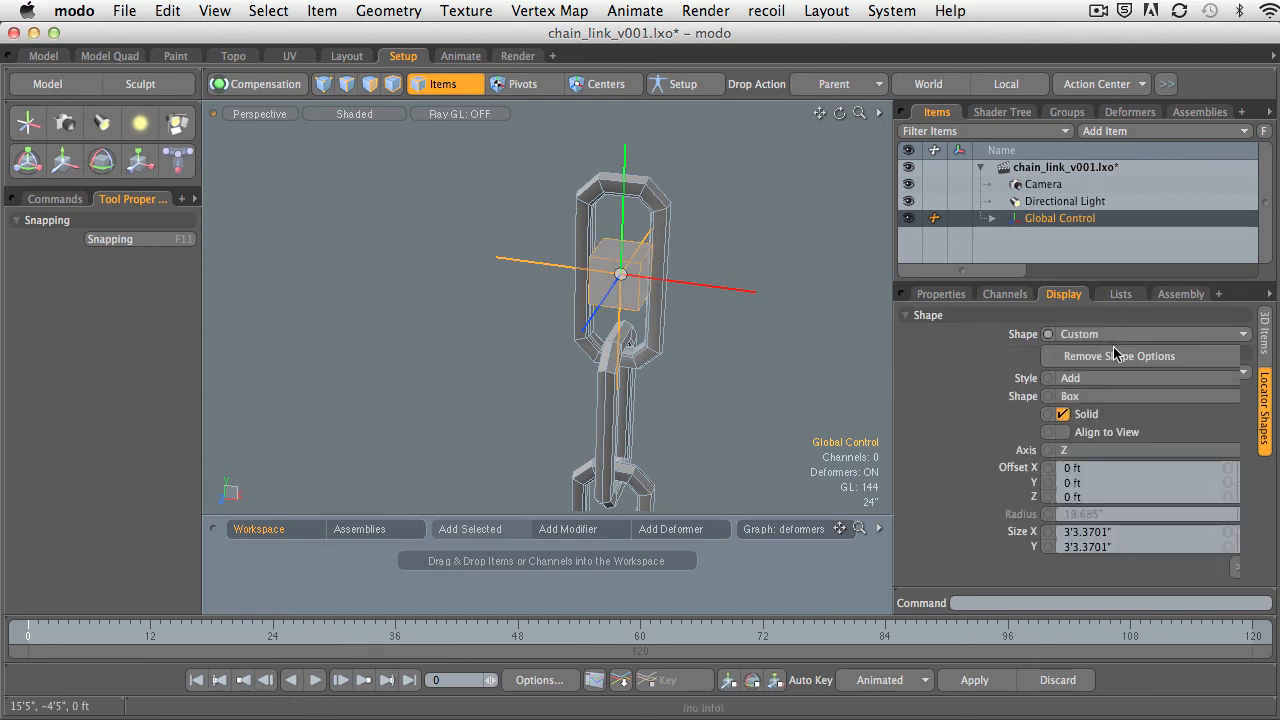
{"action": "left_click_drag", "start_coordinate": [683, 309], "coordinate": [731, 319], "text": "alt"}
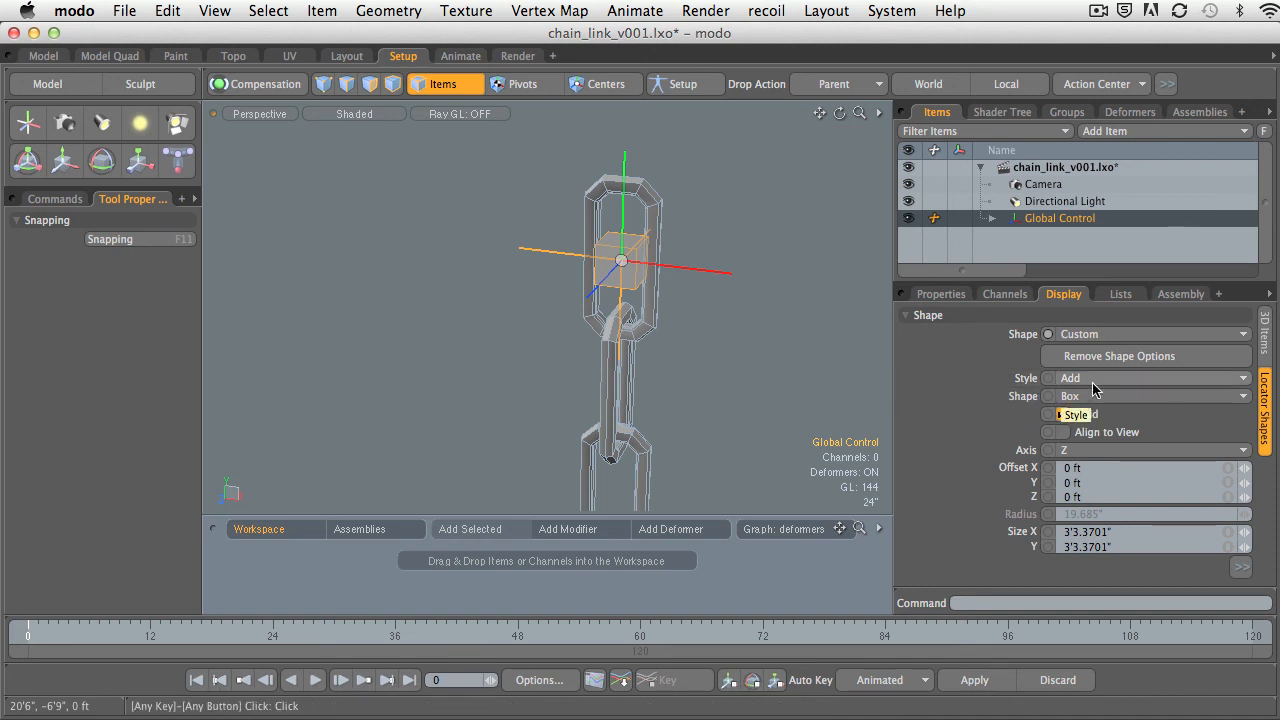
{"action": "left_click", "coordinate": [1130, 380]}
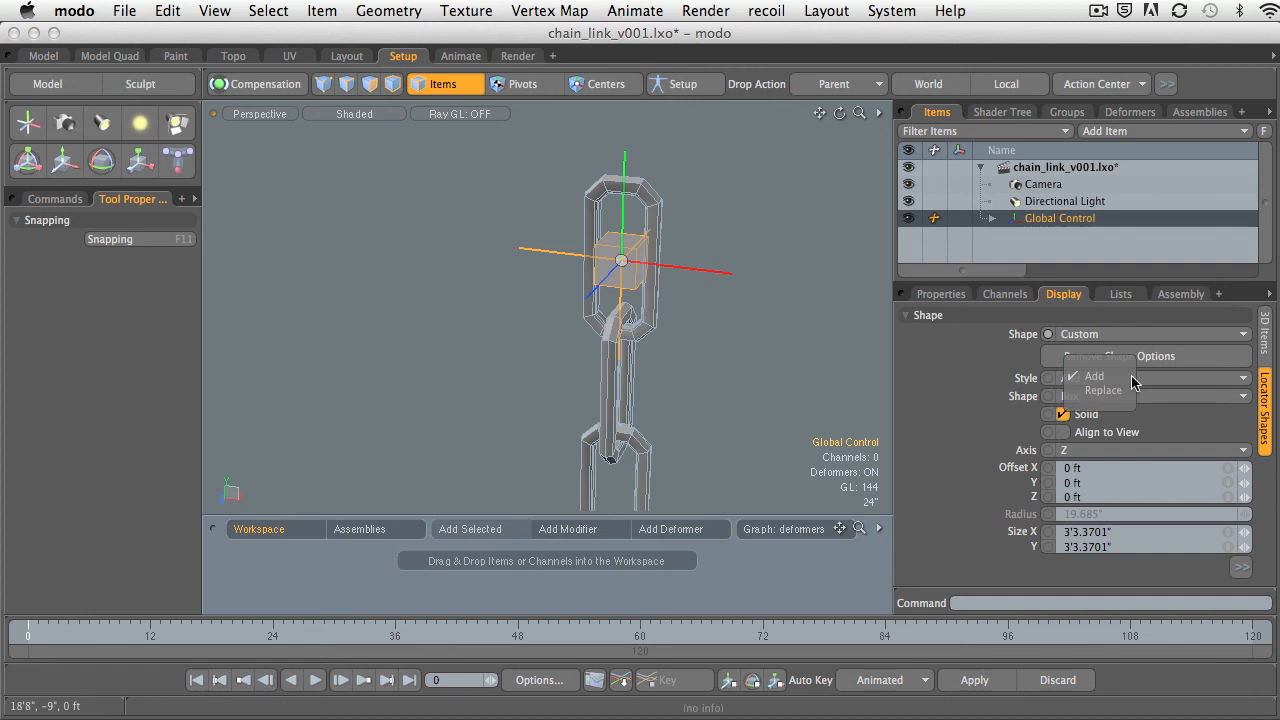
{"action": "left_click", "coordinate": [1117, 391]}
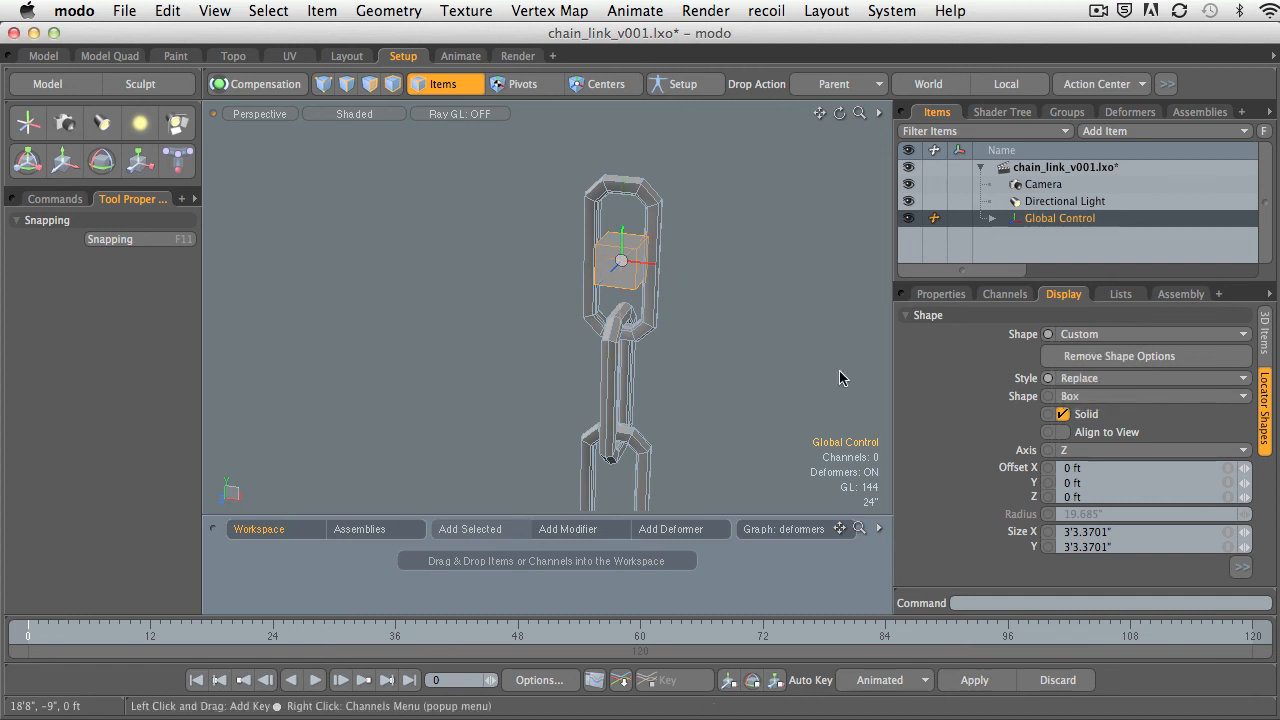
{"action": "left_click", "coordinate": [710, 345]}
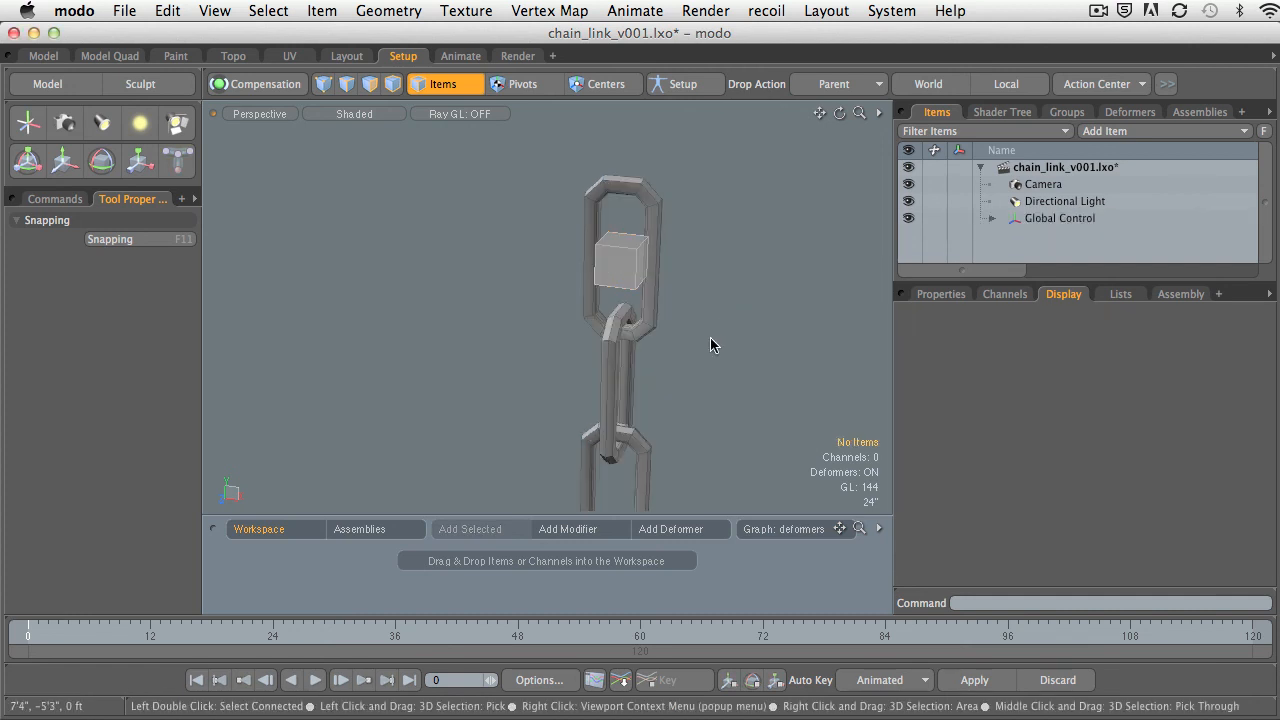
{"action": "left_click", "coordinate": [620, 262]}
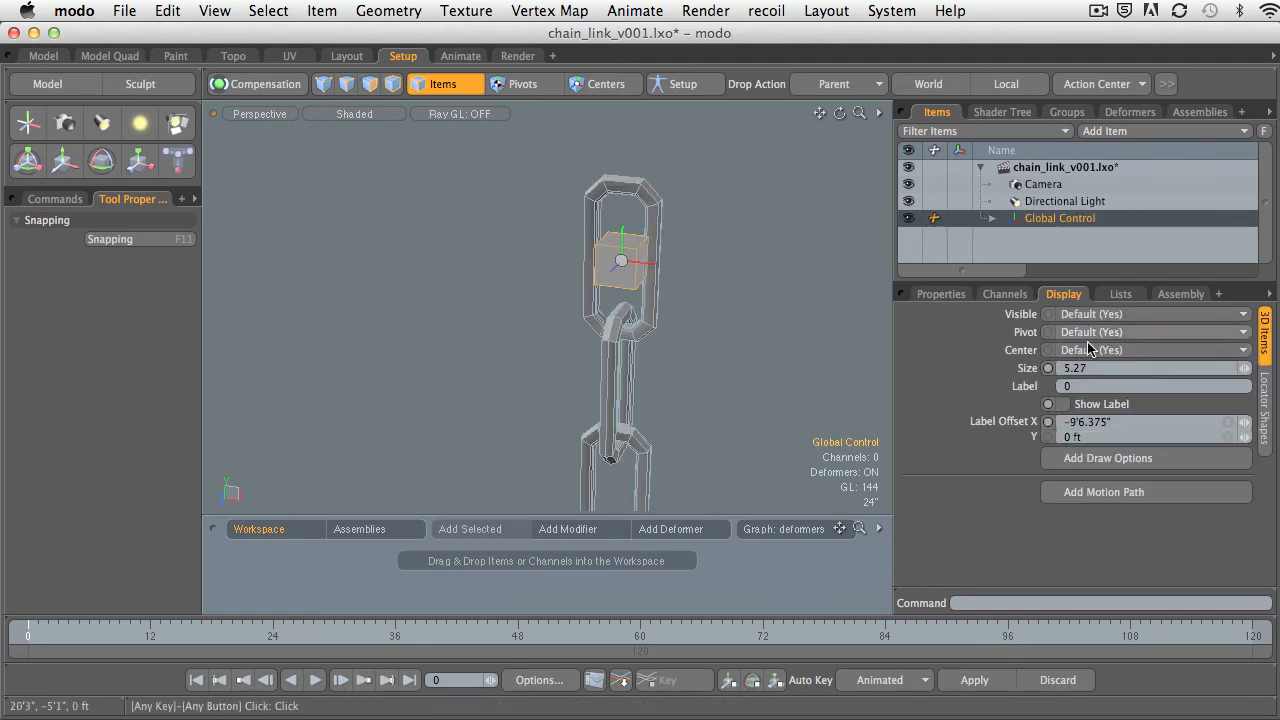
Try the Pyramid shape for Global Control, set it to Rhombus instead, and test selecting it in the viewport.
{"action": "left_click", "coordinate": [1264, 405]}
{"action": "left_click", "coordinate": [1080, 396]}
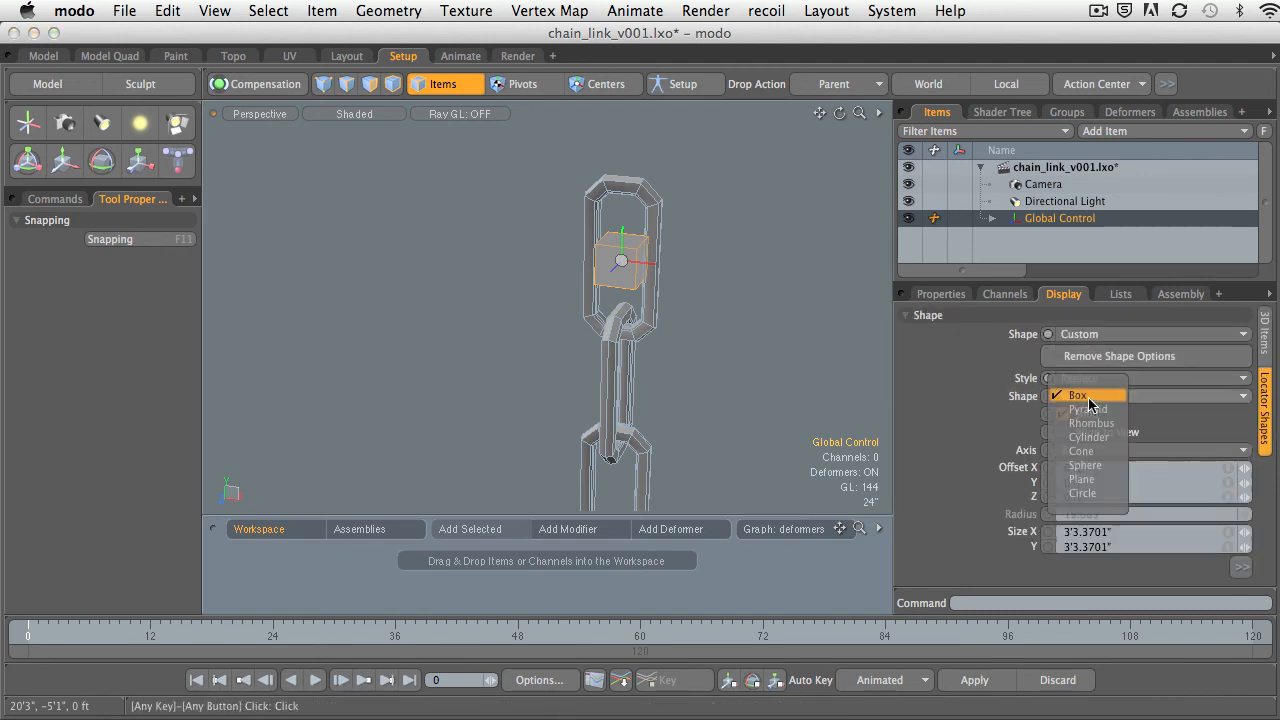
{"action": "left_click", "coordinate": [1108, 417]}
{"action": "left_click", "coordinate": [1090, 396]}
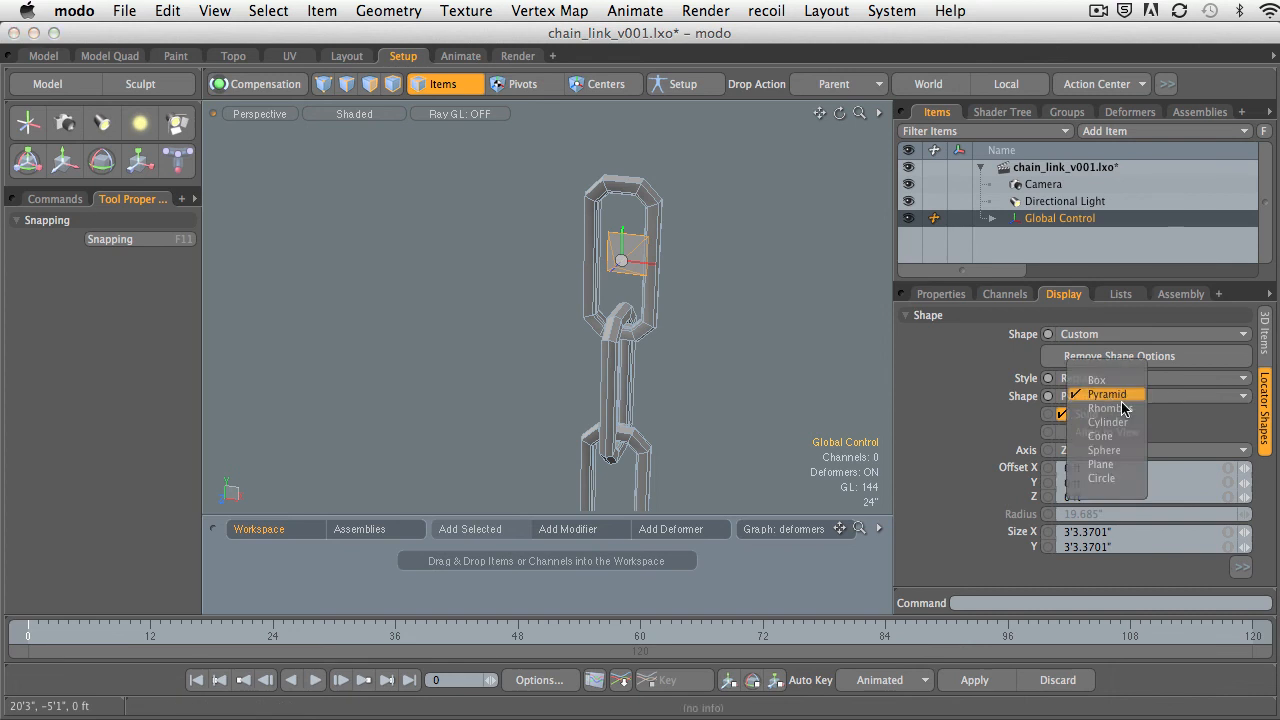
{"action": "left_click", "coordinate": [1100, 411]}
{"action": "left_click", "coordinate": [725, 299]}
{"action": "left_click_drag", "start_coordinate": [725, 299], "coordinate": [615, 285], "text": "alt"}
{"action": "left_click", "coordinate": [612, 281]}
Set the axis of Global Control's rhombus shape to Y and check its orientation inside the top link.
{"action": "left_click", "coordinate": [1264, 410]}
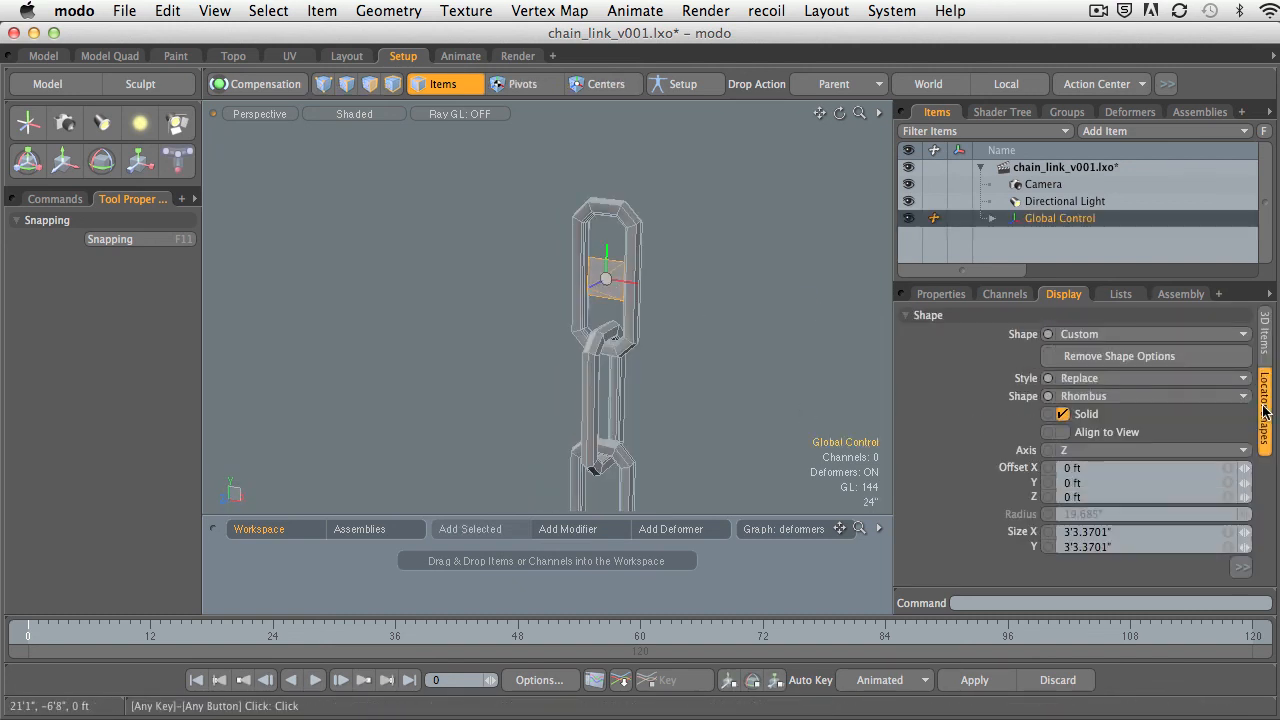
{"action": "left_click", "coordinate": [1068, 452]}
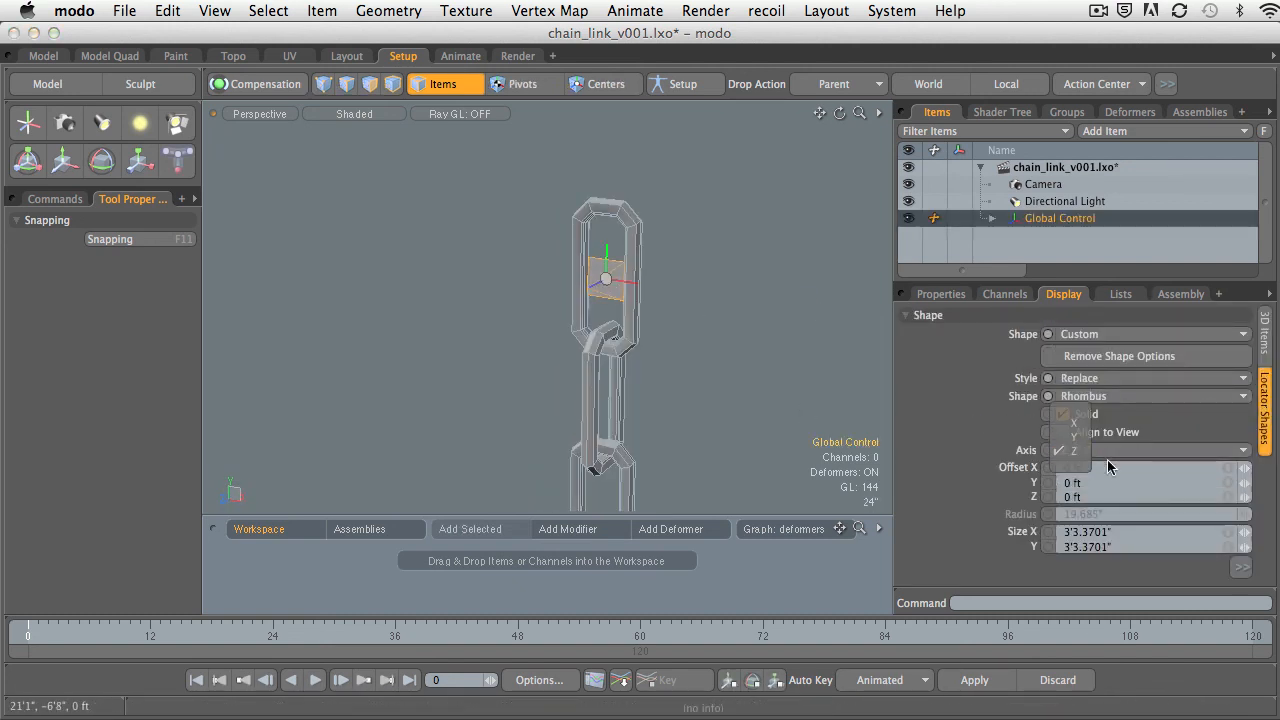
{"action": "left_click", "coordinate": [1075, 442]}
{"action": "left_click_drag", "start_coordinate": [766, 343], "coordinate": [790, 400], "text": "alt"}
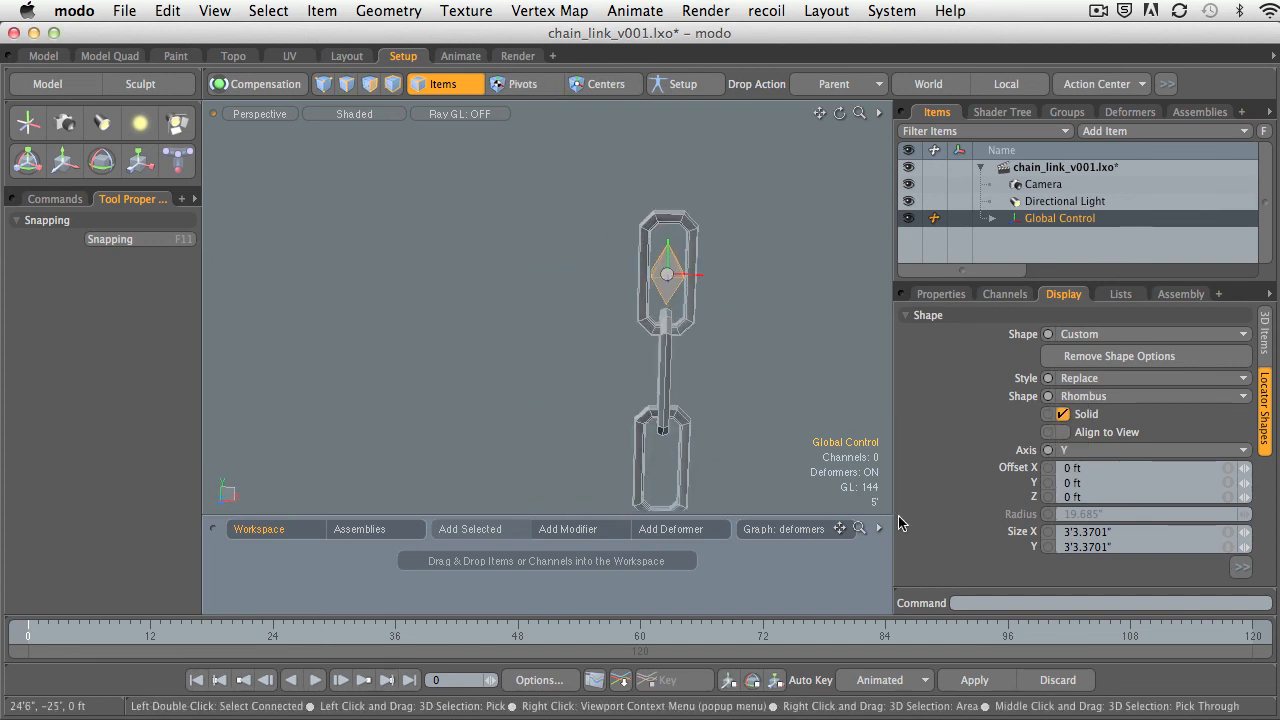
Enlarge Global Control's rhombus shape to 12'9" in X, Y and Z, and offset it 24'10" in Y above the chain.
{"action": "mouse_move", "coordinate": [1244, 532]}
{"action": "right_mouse_down"}
{"action": "mouse_move", "coordinate": [1276, 532]}
{"action": "mouse_move", "coordinate": [1262, 532]}
{"action": "right_mouse_up"}
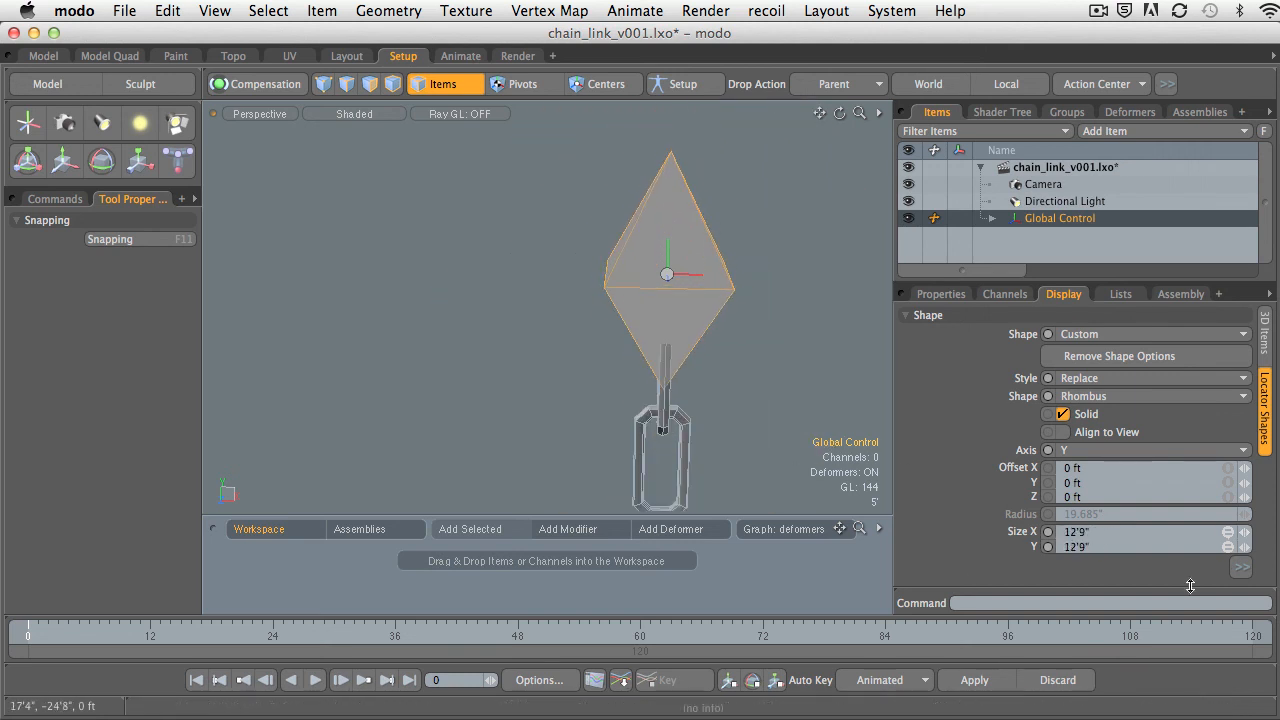
{"action": "left_click", "coordinate": [1244, 569]}
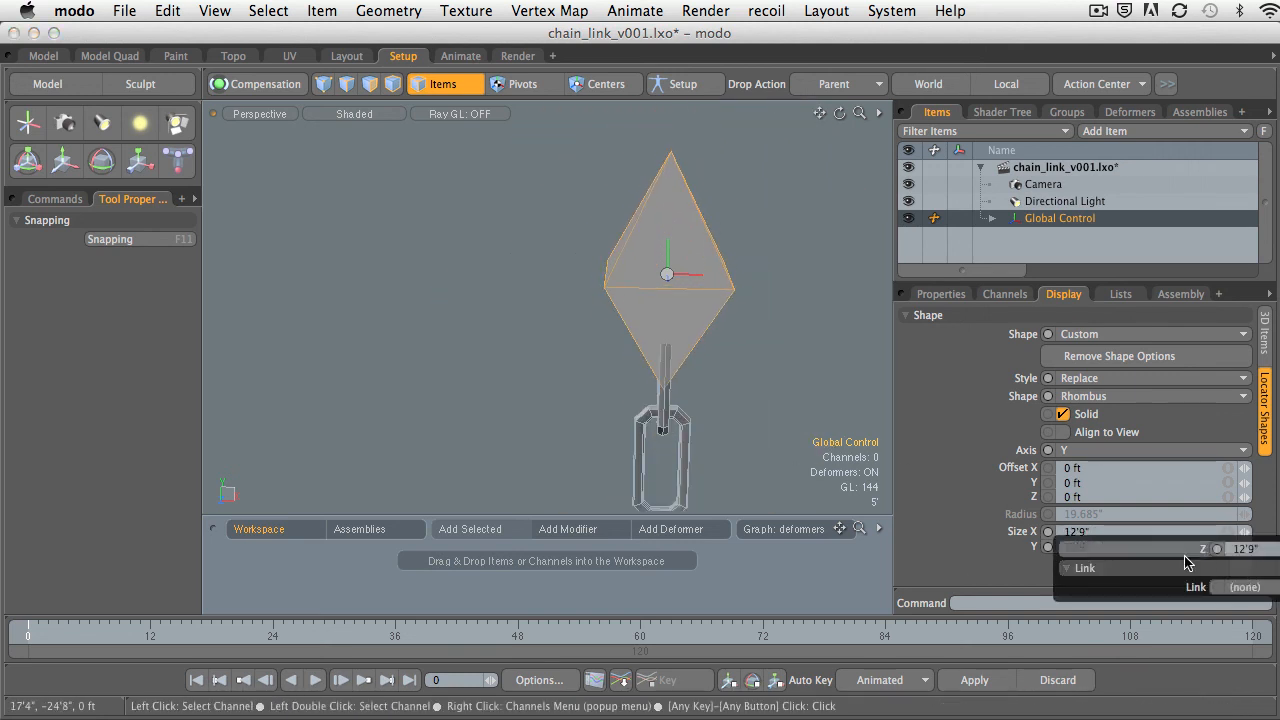
{"action": "left_click_drag", "start_coordinate": [757, 385], "coordinate": [640, 350], "text": "alt"}
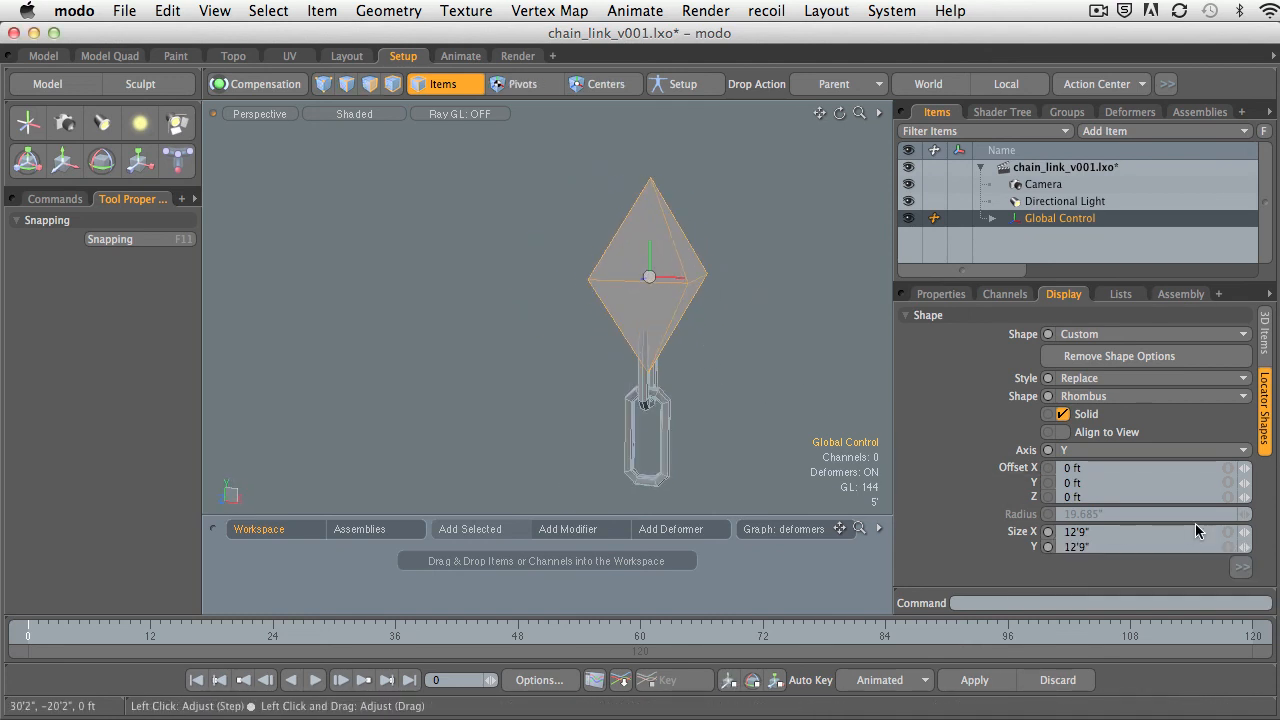
{"action": "left_click_drag", "start_coordinate": [1244, 484], "coordinate": [1257, 484]}
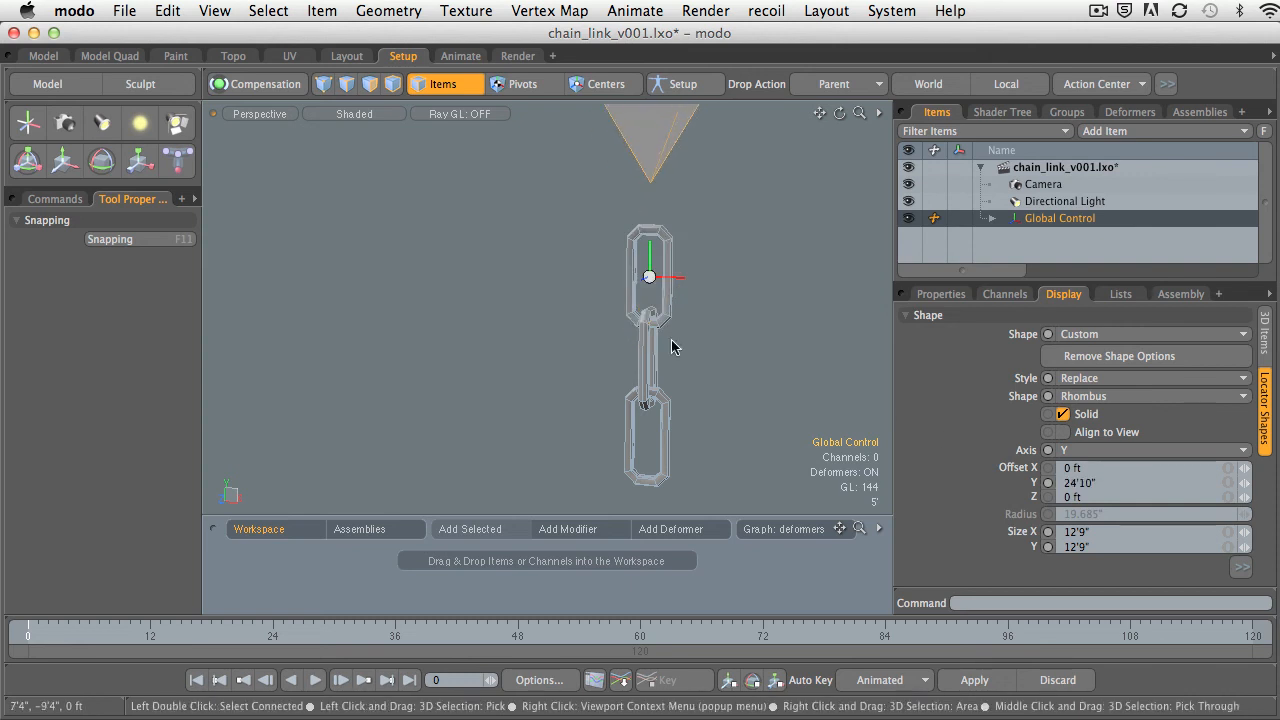
Test selecting Global Control through the raised rhombus, and check where its transform handle sits relative to the top link.
{"action": "left_click_drag", "start_coordinate": [671, 347], "coordinate": [643, 194], "text": "alt"}
{"action": "left_click", "coordinate": [689, 263]}
{"action": "left_click", "coordinate": [651, 186]}
{"action": "left_click_drag", "start_coordinate": [694, 257], "coordinate": [695, 316], "text": "alt"}
{"action": "key", "text": "w"}
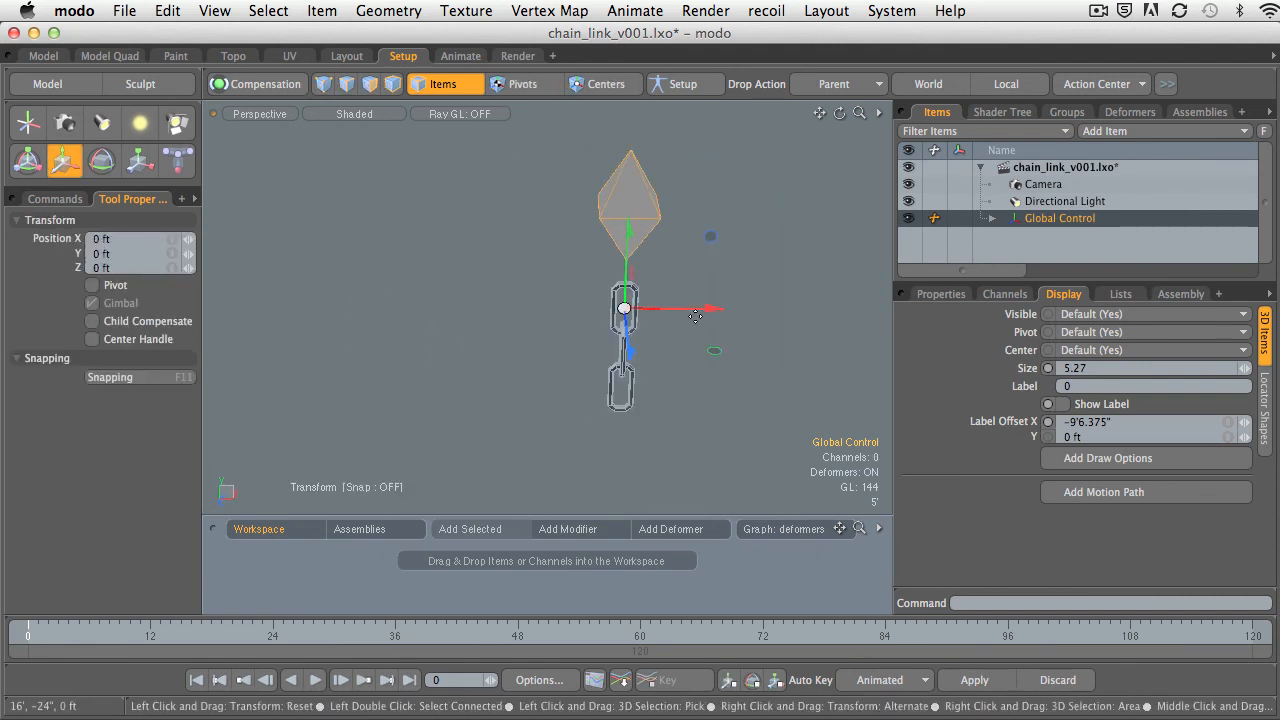
{"action": "left_click", "coordinate": [703, 263]}
{"action": "left_click", "coordinate": [654, 258]}
{"action": "left_click_drag", "start_coordinate": [654, 258], "coordinate": [811, 300], "text": "alt"}
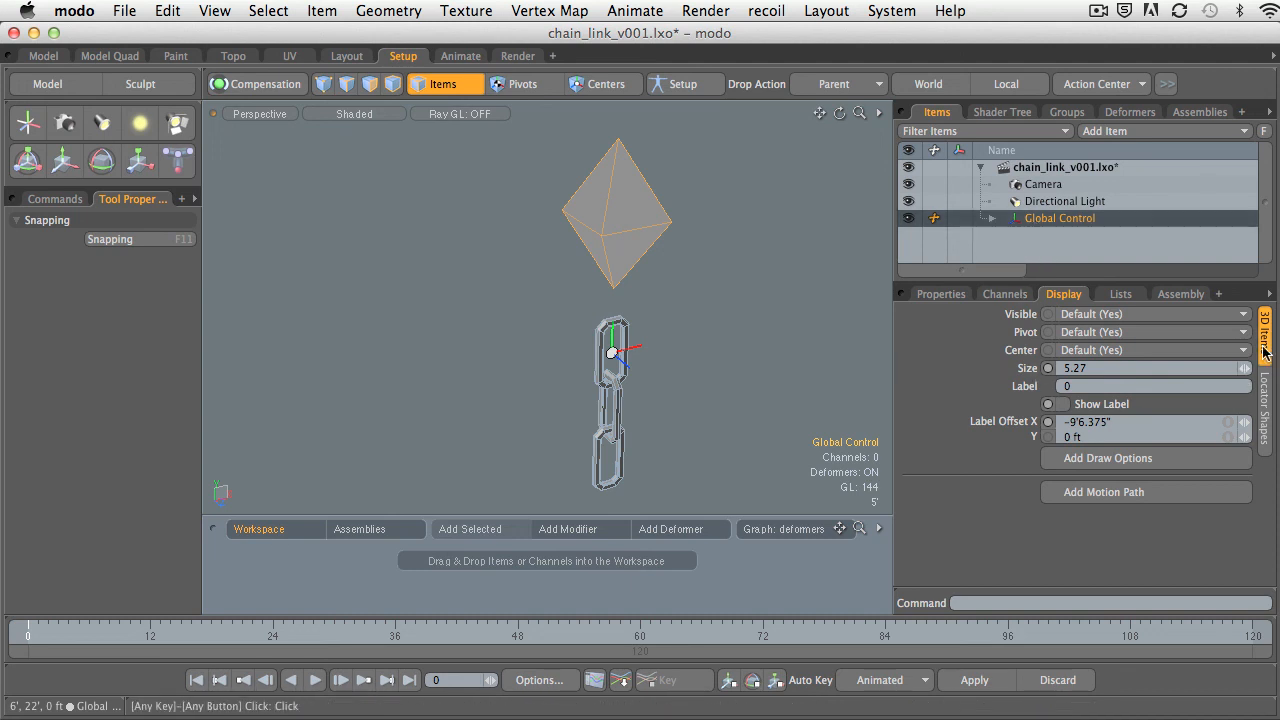
Add draw options to Global Control and set its wireframe to User with the red color 1, 0, 0.
{"action": "left_click", "coordinate": [1090, 458]}
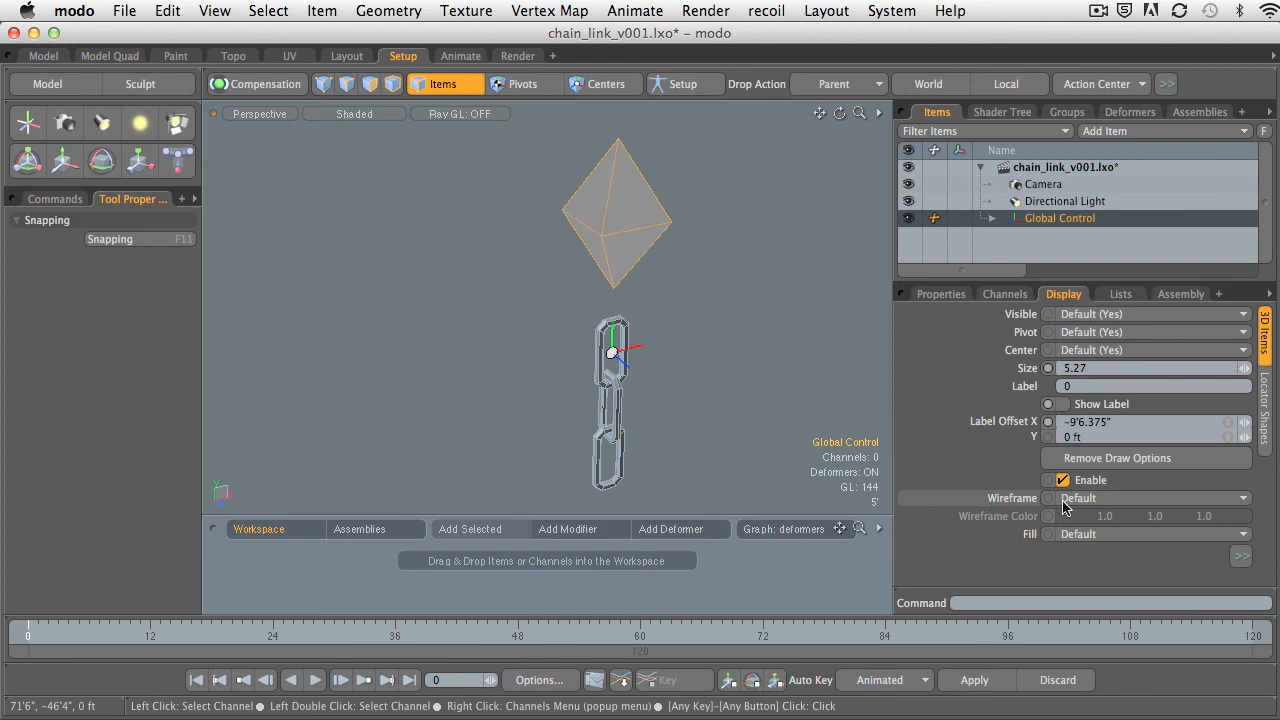
{"action": "left_click", "coordinate": [1094, 500]}
{"action": "left_click", "coordinate": [1094, 512]}
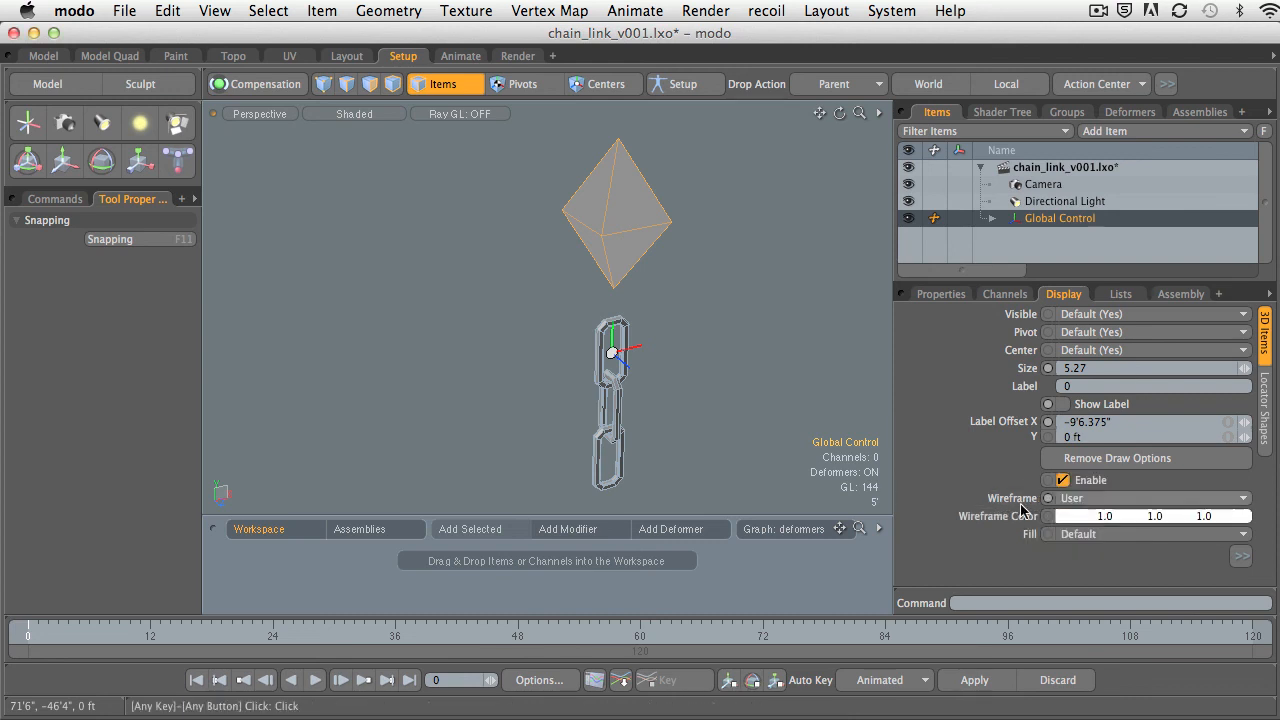
{"action": "left_click", "coordinate": [1116, 518]}
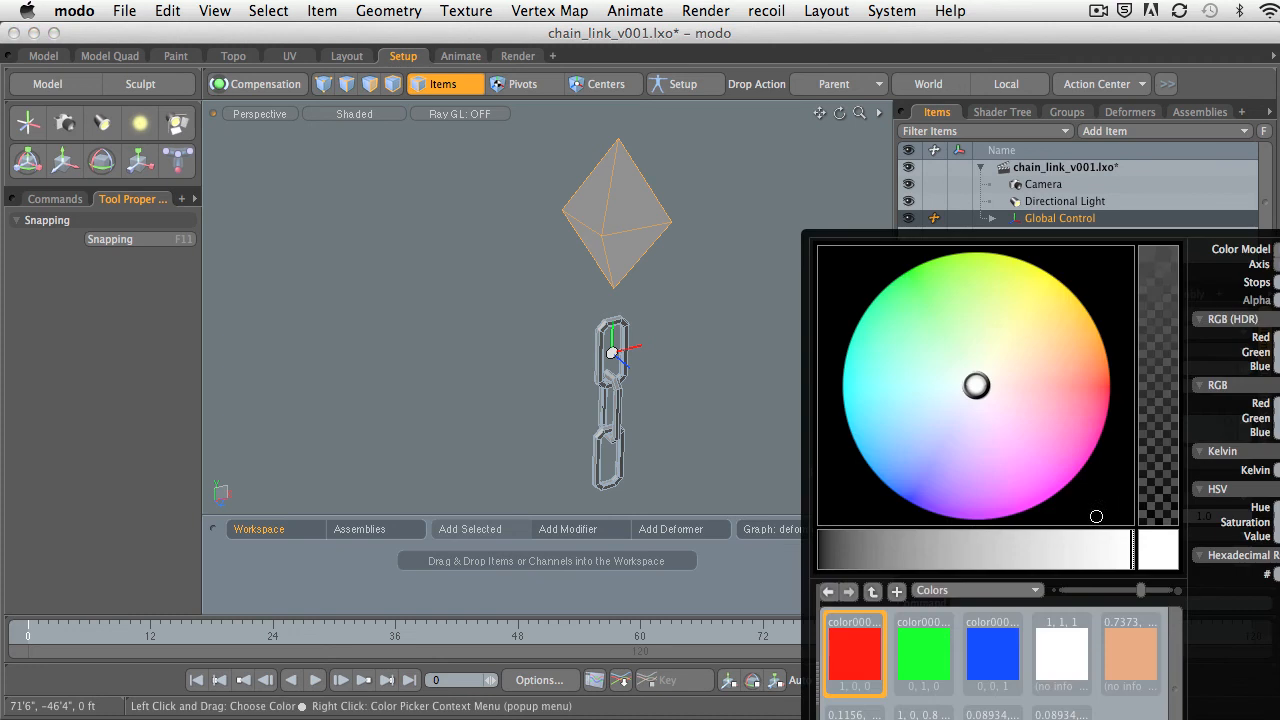
{"action": "left_click", "coordinate": [856, 652]}
{"action": "left_click", "coordinate": [759, 378]}
{"action": "left_click_drag", "start_coordinate": [759, 378], "coordinate": [638, 257], "text": "alt"}
{"action": "left_click", "coordinate": [638, 257]}
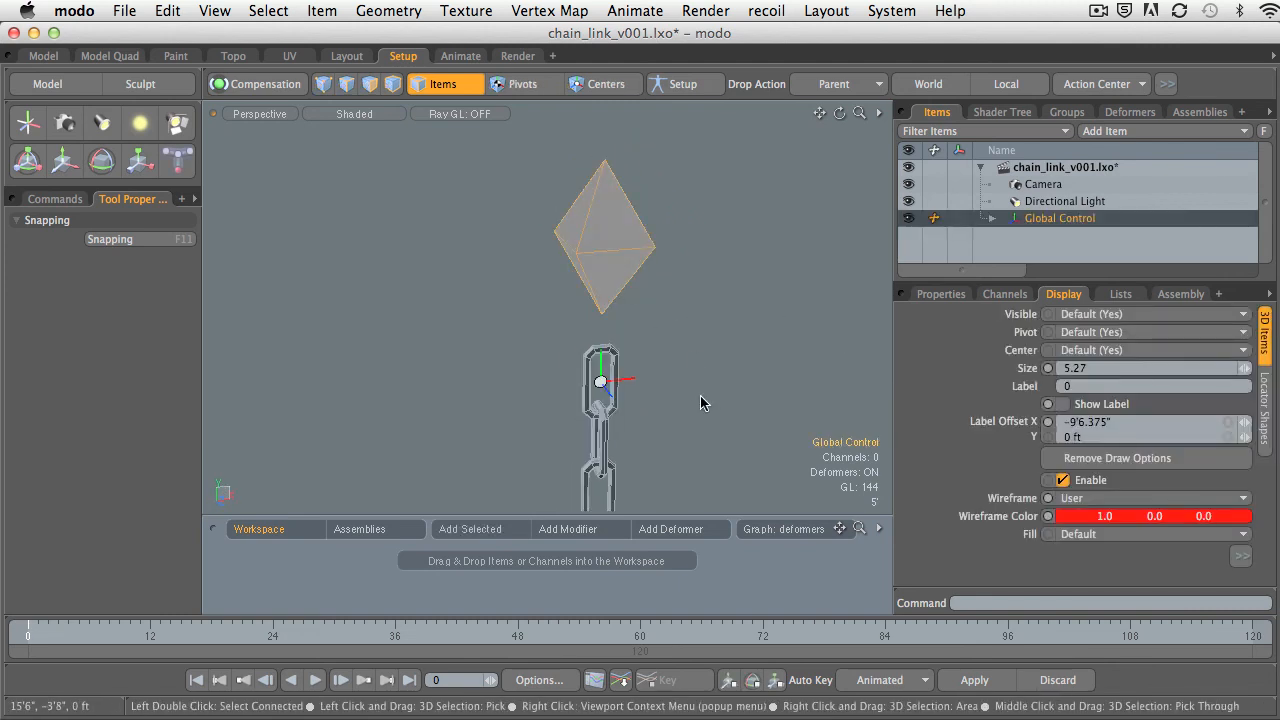
Set Global Control's fill to User with the blue preset color 0, 0, 1, and check the deselected rhombus.
{"action": "left_click", "coordinate": [1108, 535]}
{"action": "left_click", "coordinate": [1086, 547]}
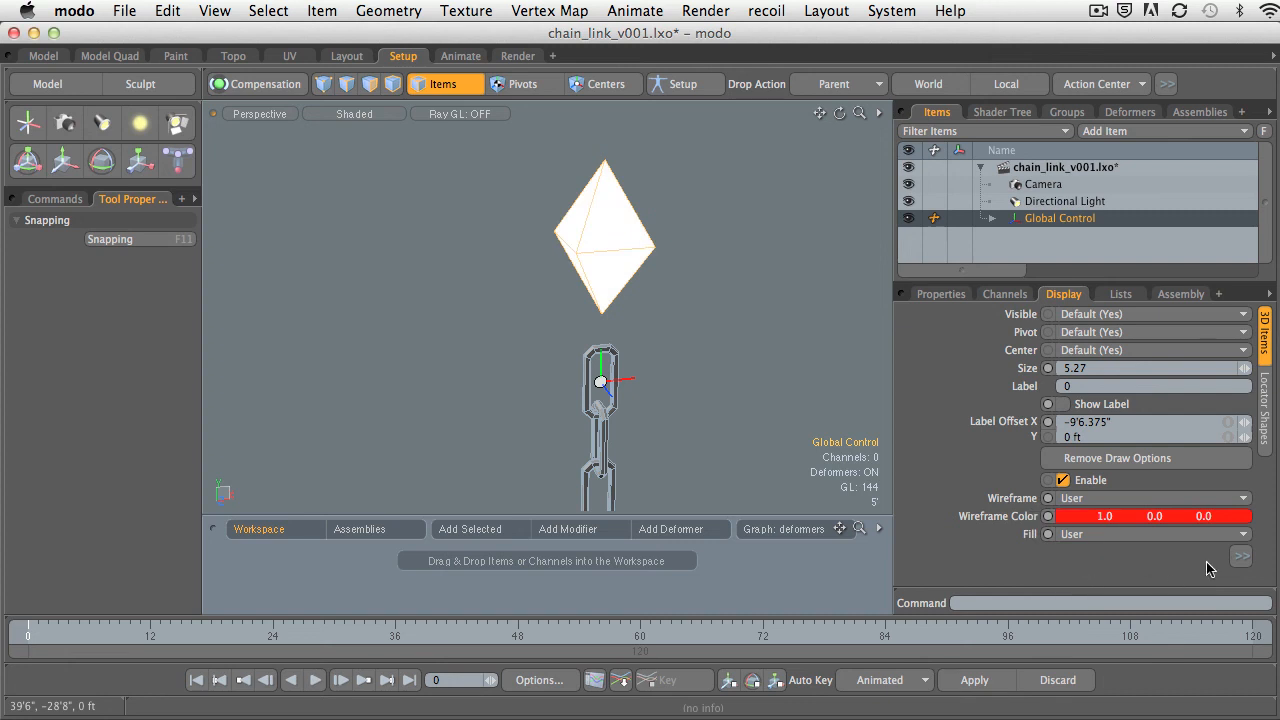
{"action": "left_click", "coordinate": [1240, 557]}
{"action": "left_click", "coordinate": [1237, 541]}
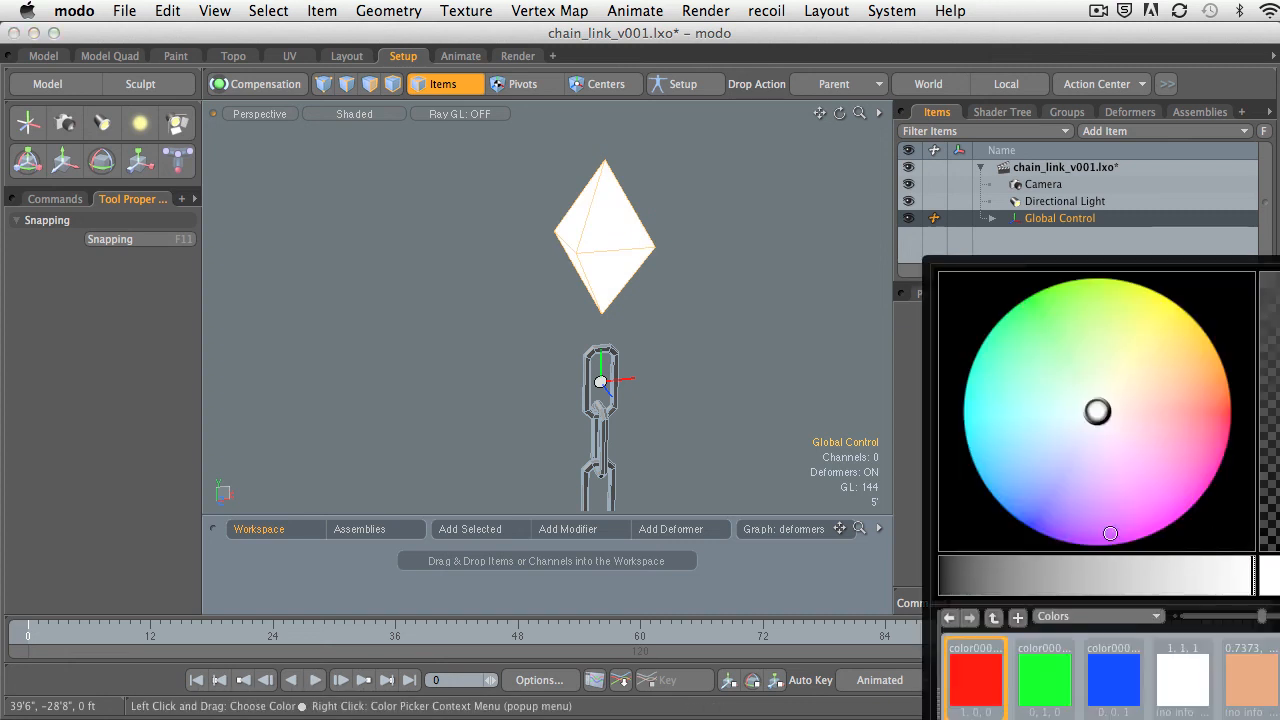
{"action": "left_click", "coordinate": [1113, 678]}
{"action": "left_click", "coordinate": [764, 377]}
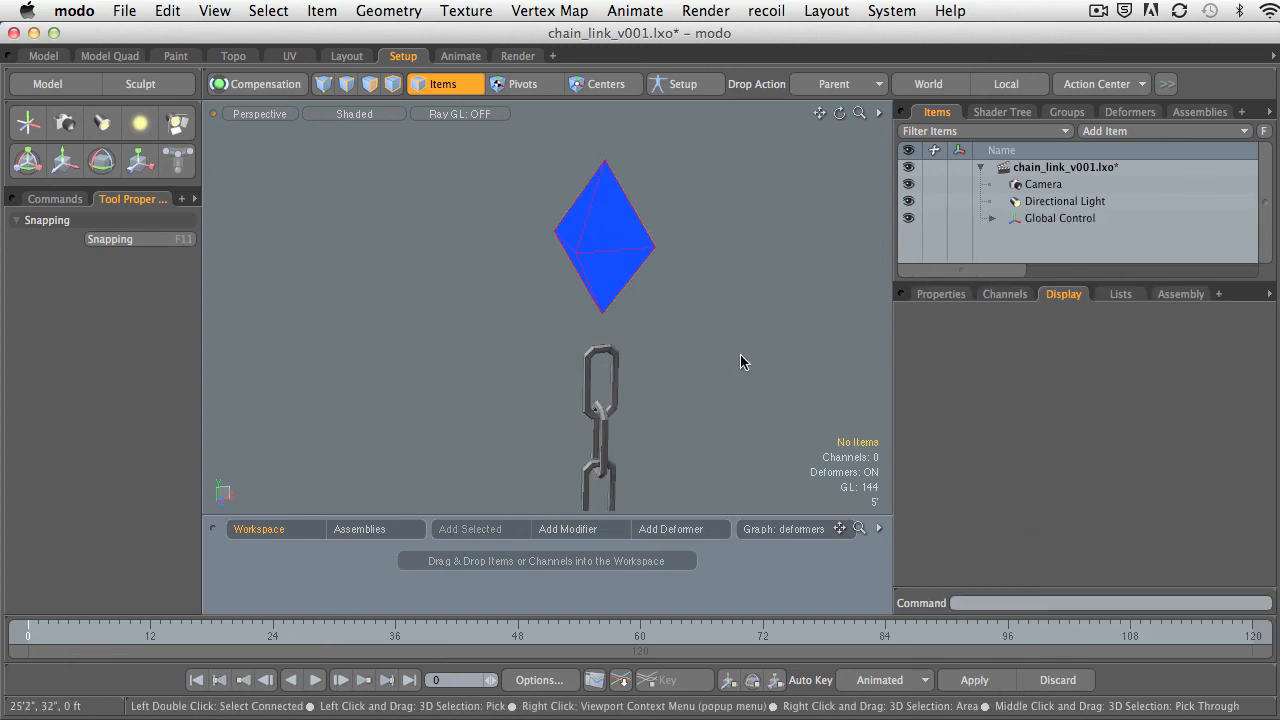
{"action": "left_click_drag", "start_coordinate": [675, 299], "coordinate": [540, 300], "text": "alt"}
{"action": "left_click_drag", "start_coordinate": [540, 300], "coordinate": [643, 298], "text": "ctrl+alt"}
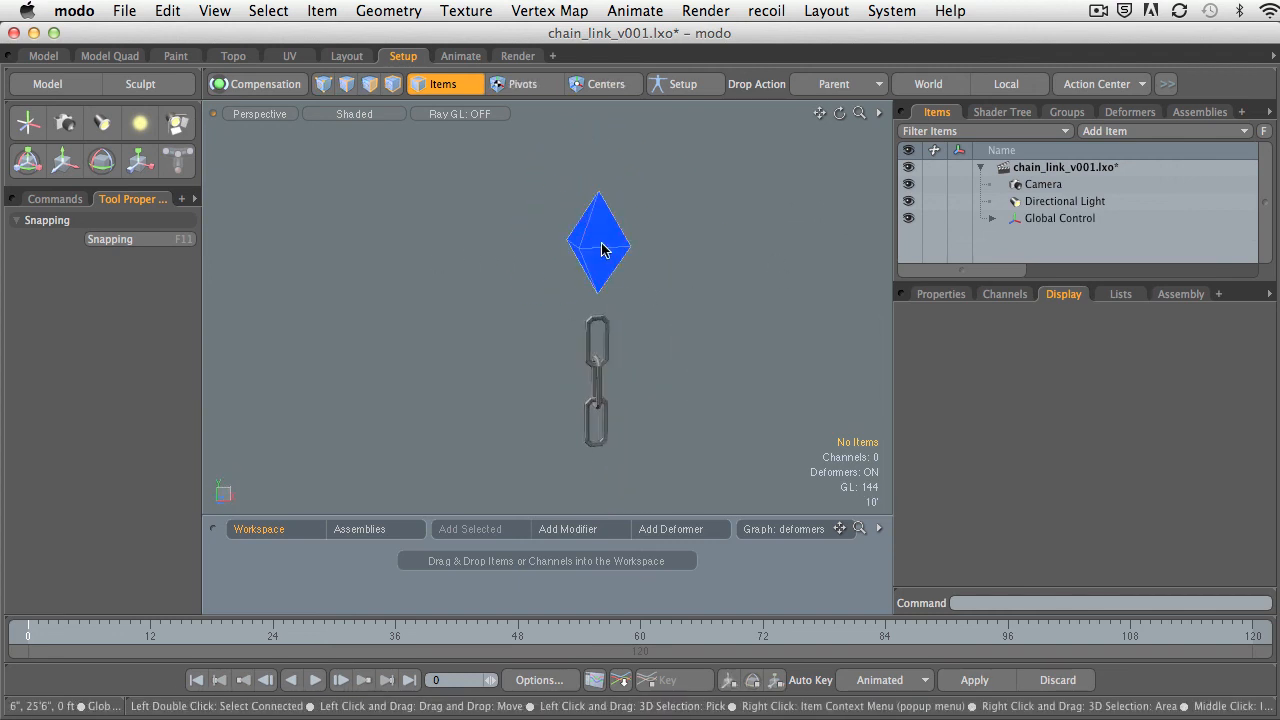
Test selecting Global Control through its blue rhombus, and test selecting the individual chain links in the viewport.
{"action": "left_click", "coordinate": [603, 249]}
{"action": "left_click_drag", "start_coordinate": [603, 249], "coordinate": [752, 302], "text": "alt"}
{"action": "mouse_move", "coordinate": [752, 302]}
{"action": "left_mouse_down", "text": "ctrl+alt"}
{"action": "mouse_move", "coordinate": [663, 281]}
{"action": "mouse_move", "coordinate": [752, 320]}
{"action": "left_mouse_up", "text": "ctrl+alt"}
{"action": "left_click_drag", "start_coordinate": [752, 320], "coordinate": [663, 323], "text": "alt+shift"}
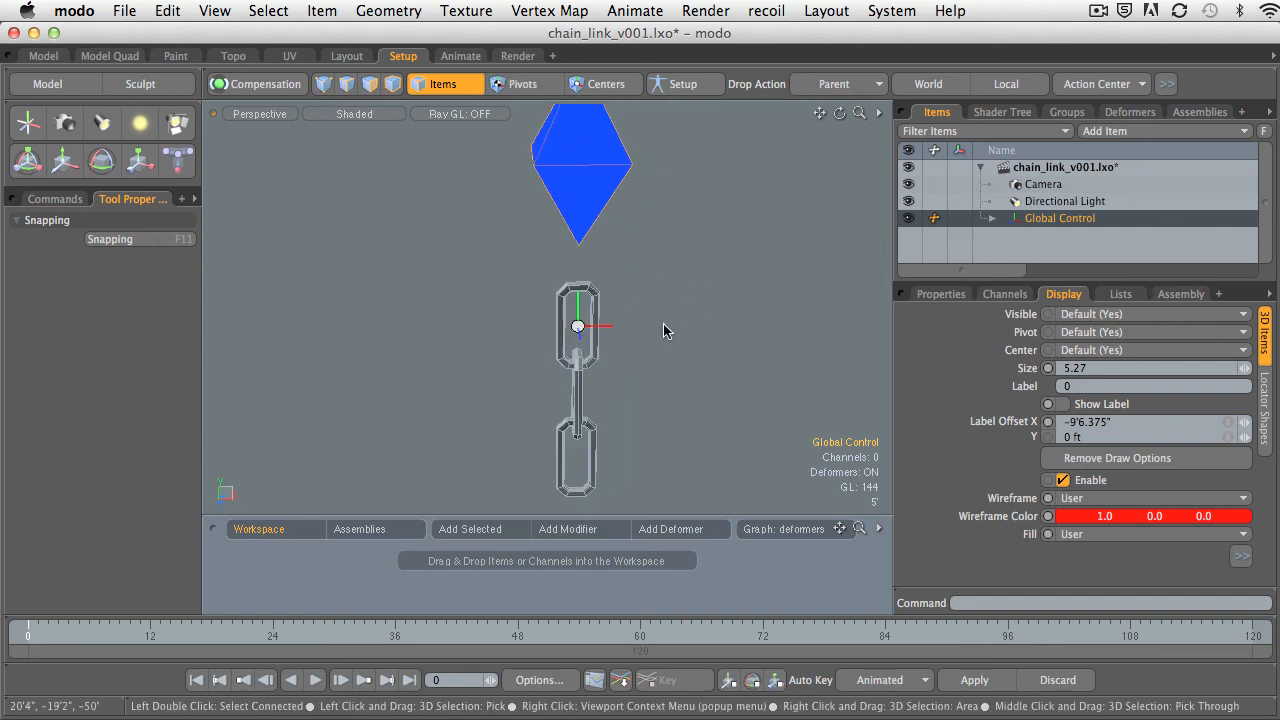
{"action": "left_click", "coordinate": [597, 306]}
{"action": "left_click", "coordinate": [578, 383]}
{"action": "left_click", "coordinate": [603, 436]}
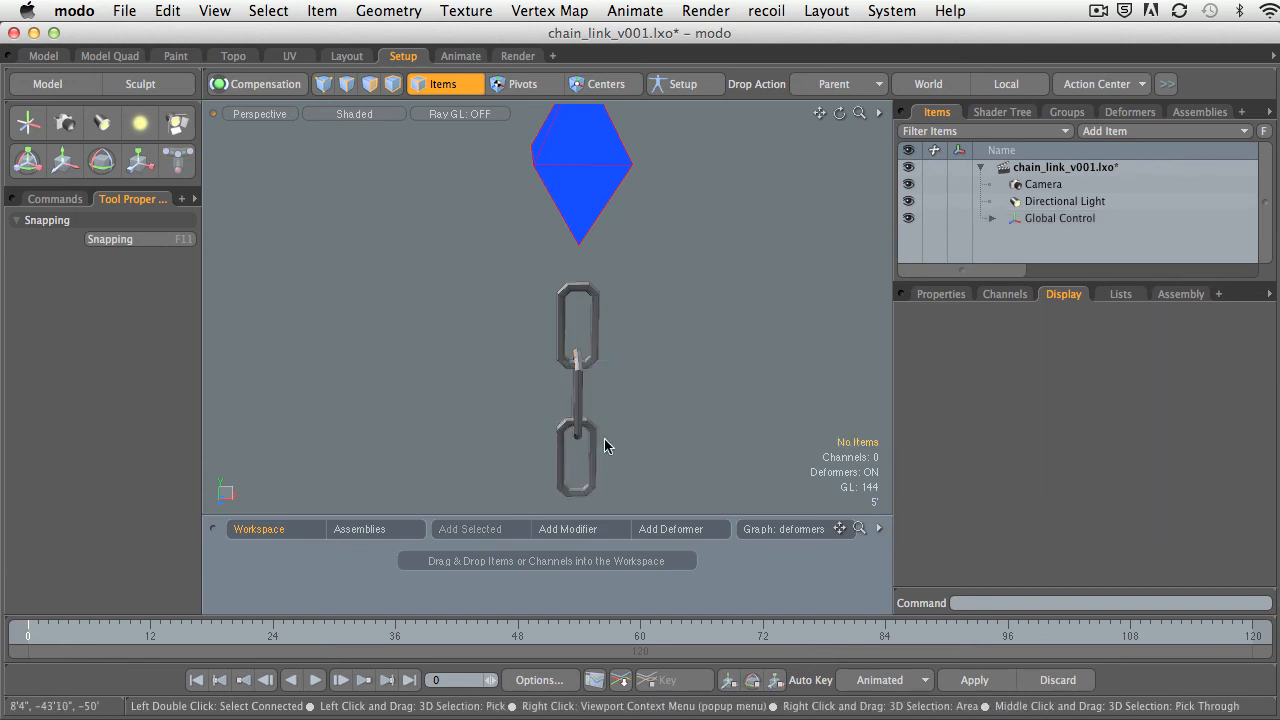
{"action": "left_click", "coordinate": [591, 433]}
{"action": "mouse_move", "coordinate": [616, 394]}
{"action": "left_mouse_down", "text": "alt"}
{"action": "mouse_move", "coordinate": [612, 378]}
{"action": "mouse_move", "coordinate": [666, 363]}
{"action": "mouse_move", "coordinate": [570, 369]}
{"action": "mouse_move", "coordinate": [597, 388]}
{"action": "left_mouse_up", "text": "alt"}
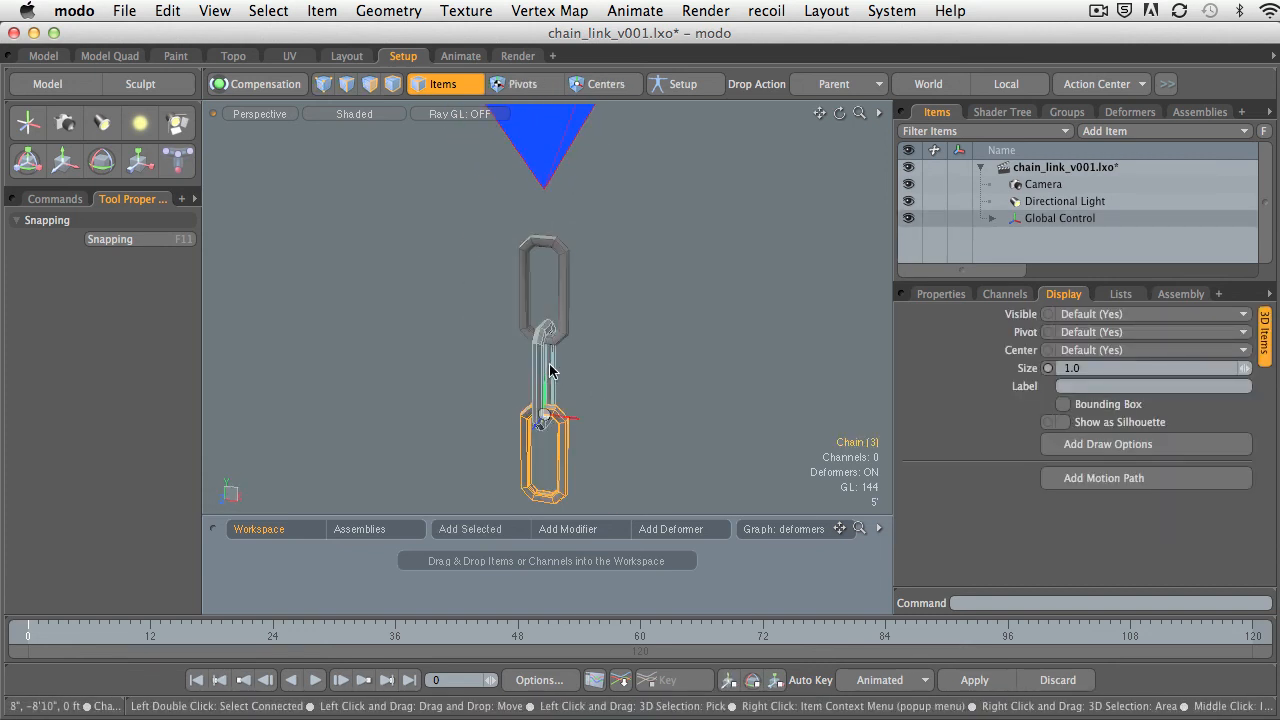
{"action": "left_click", "coordinate": [565, 341]}
{"action": "left_click", "coordinate": [549, 361]}
{"action": "left_click", "coordinate": [568, 304]}
Clear the selection, add a new locator to the scene, and inspect its placement inside the top link.
{"action": "left_click_drag", "start_coordinate": [570, 308], "coordinate": [609, 262], "text": "alt"}
{"action": "left_click_drag", "start_coordinate": [609, 262], "coordinate": [715, 341], "text": "ctrl+alt"}
{"action": "left_click", "coordinate": [631, 366]}
{"action": "left_click_drag", "start_coordinate": [715, 341], "coordinate": [779, 345], "text": "alt+shift"}
{"action": "left_click", "coordinate": [34, 128]}
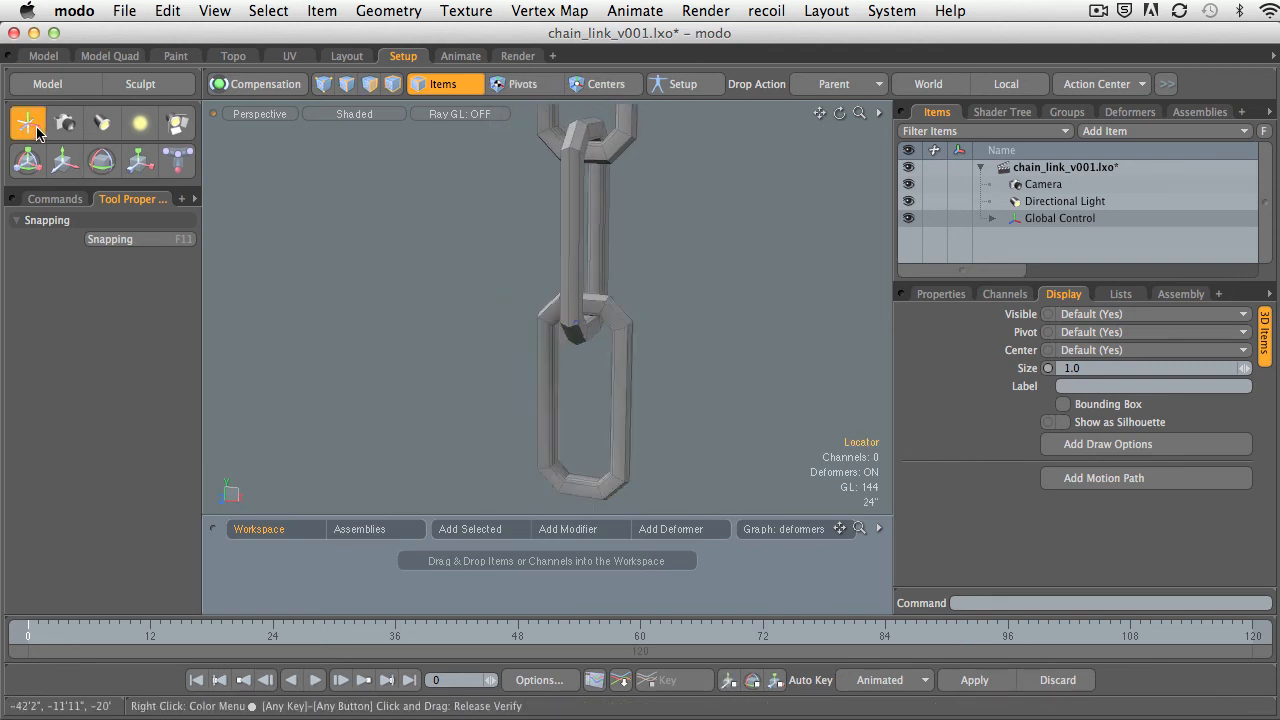
{"action": "left_click_drag", "start_coordinate": [450, 259], "coordinate": [405, 257], "text": "ctrl+alt"}
{"action": "left_click_drag", "start_coordinate": [405, 257], "coordinate": [448, 278], "text": "alt+shift"}
{"action": "mouse_move", "coordinate": [448, 278]}
{"action": "left_mouse_down", "text": "alt"}
{"action": "mouse_move", "coordinate": [424, 272]}
{"action": "mouse_move", "coordinate": [467, 268]}
{"action": "left_mouse_up", "text": "alt"}
{"action": "left_click_drag", "start_coordinate": [467, 268], "coordinate": [566, 297], "text": "alt+shift"}
{"action": "left_click_drag", "start_coordinate": [566, 297], "coordinate": [541, 275], "text": "alt+shift"}
{"action": "left_click_drag", "start_coordinate": [541, 275], "coordinate": [663, 272], "text": "ctrl+alt"}
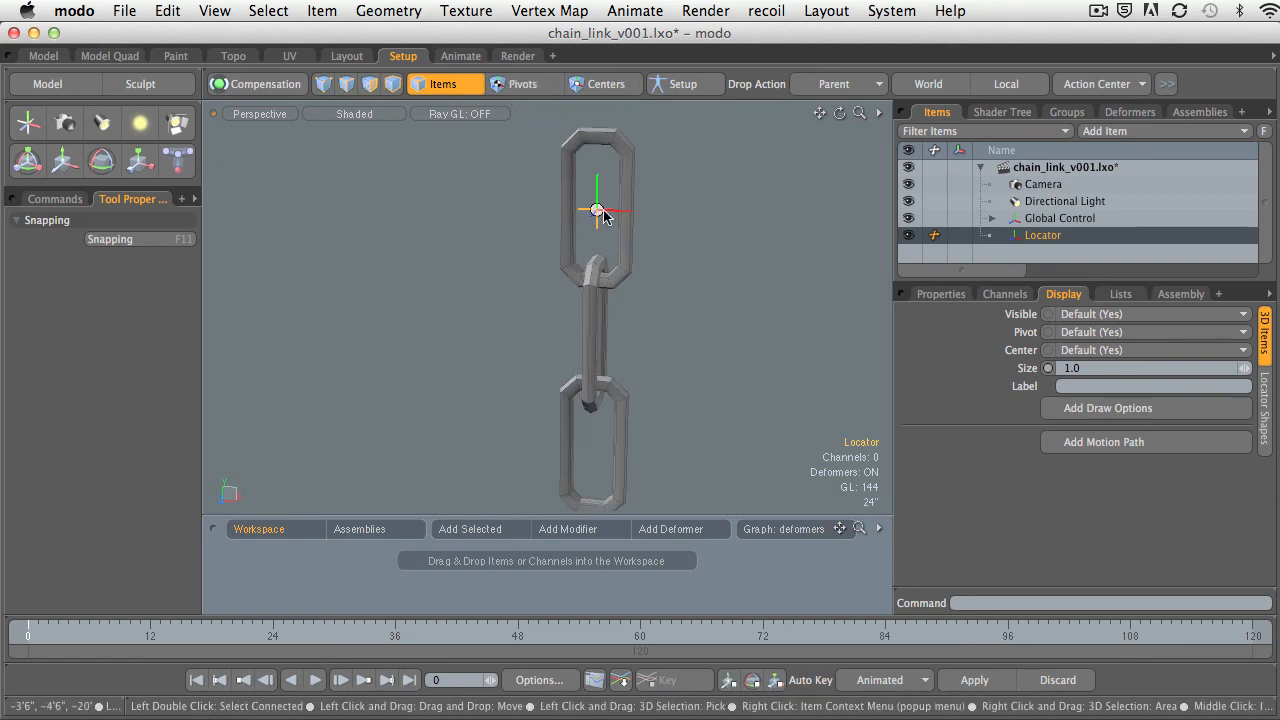
Identify the bottom link as the one to control, and rename the new locator as Link 3 Control.
{"action": "left_click", "coordinate": [616, 396]}
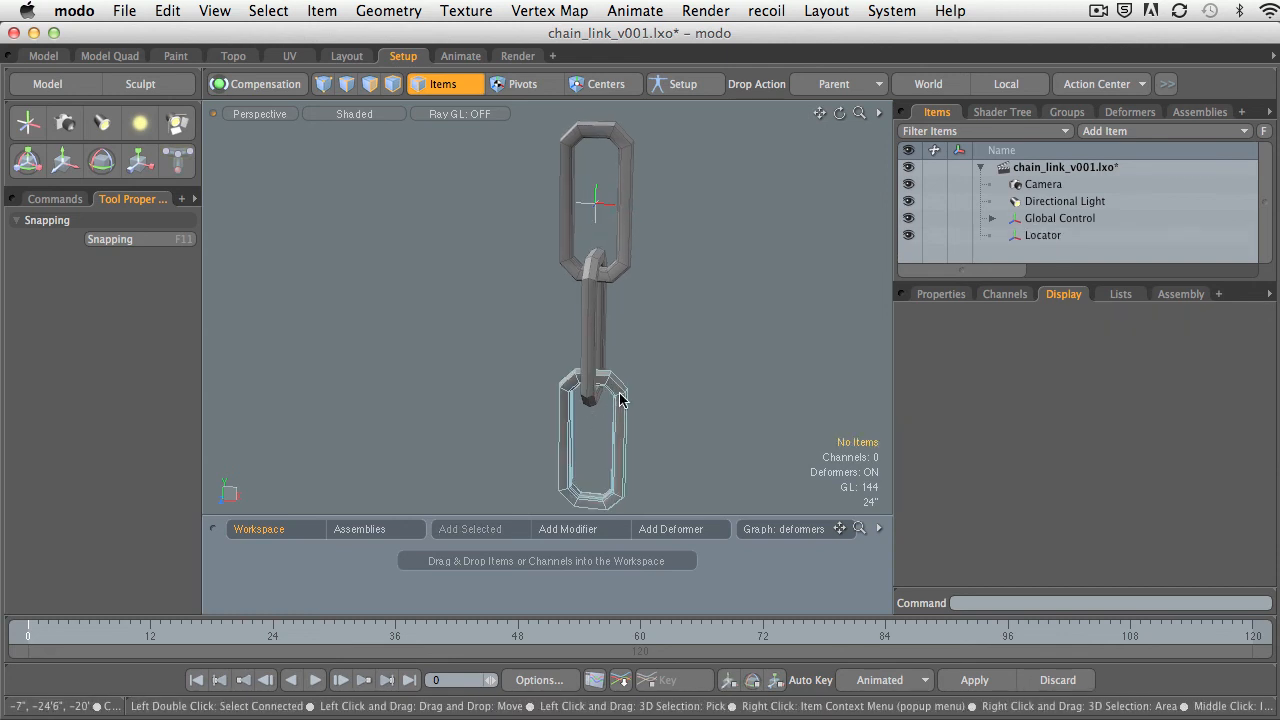
{"action": "left_click_drag", "start_coordinate": [600, 372], "coordinate": [626, 369], "text": "alt"}
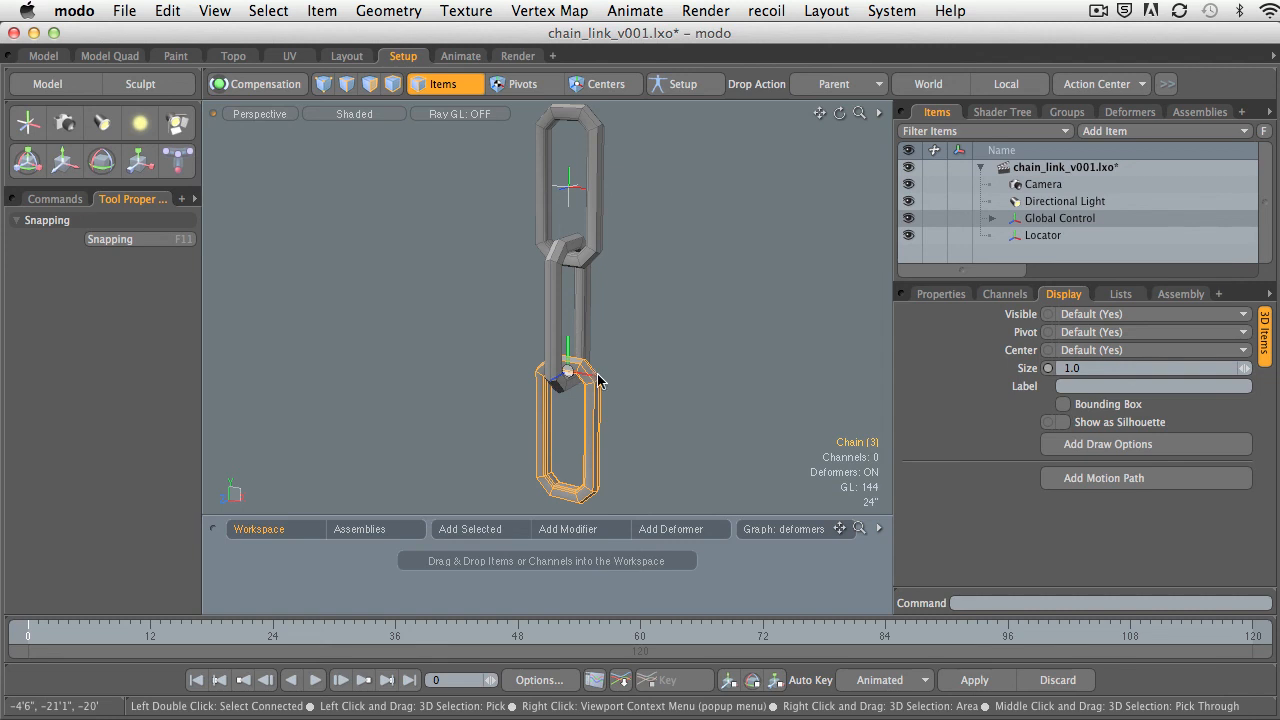
{"action": "left_click", "coordinate": [1062, 239]}
{"action": "left_click", "coordinate": [1036, 238]}
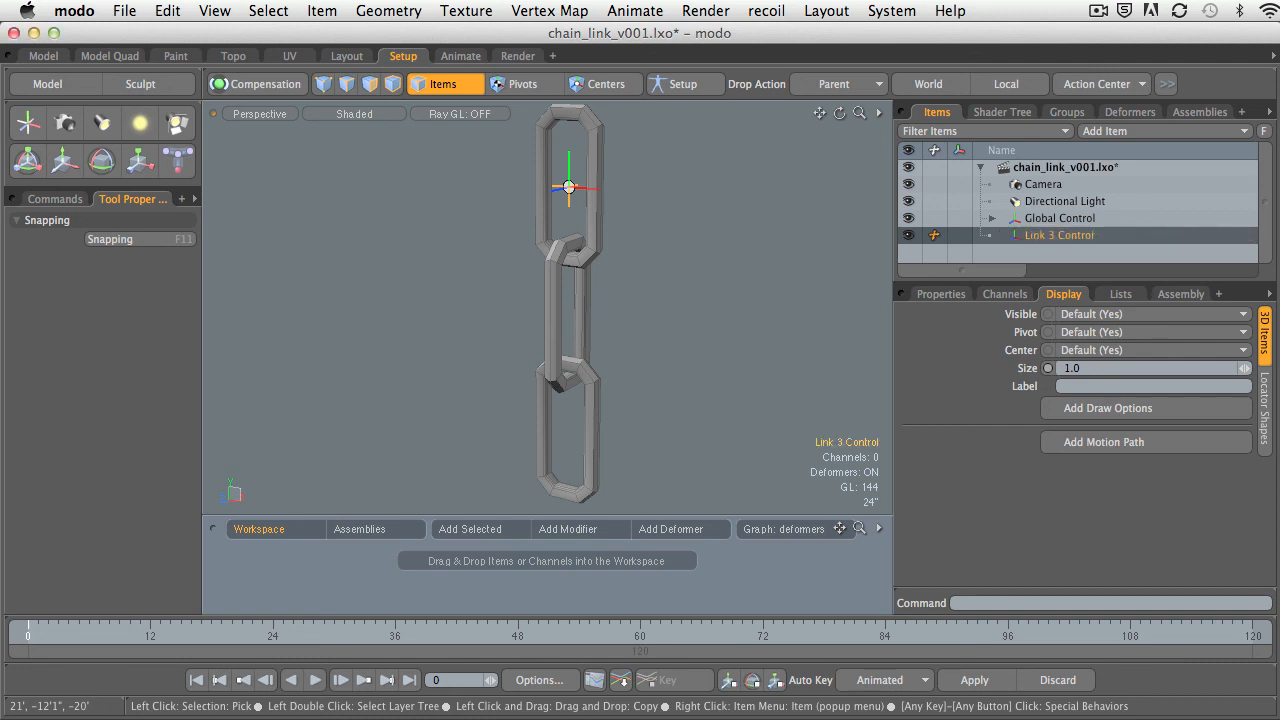
Select the bottom link and bring up the Setup commands containing the Match and Align options.
{"action": "left_click", "coordinate": [580, 392]}
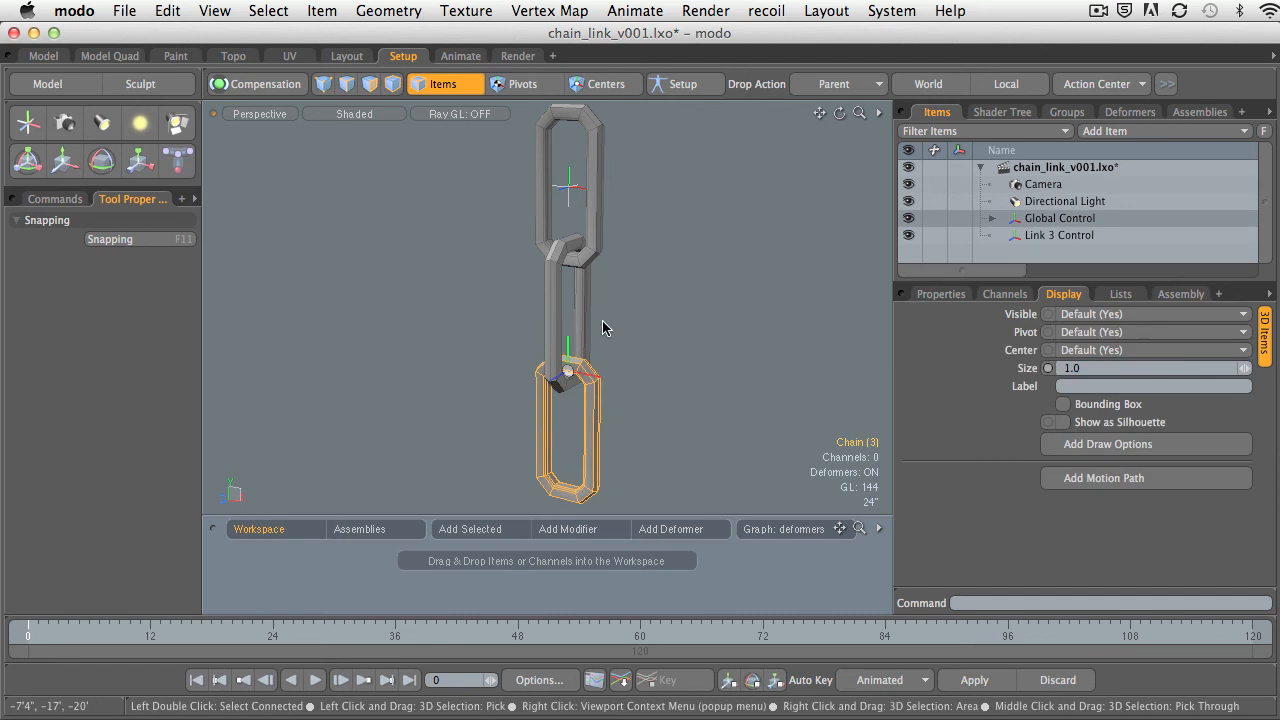
{"action": "left_click_drag", "start_coordinate": [602, 328], "coordinate": [589, 314], "text": "alt+shift"}
{"action": "left_click_drag", "start_coordinate": [589, 314], "coordinate": [645, 302], "text": "ctrl+alt"}
{"action": "left_click_drag", "start_coordinate": [588, 305], "coordinate": [635, 309], "text": "alt+shift"}
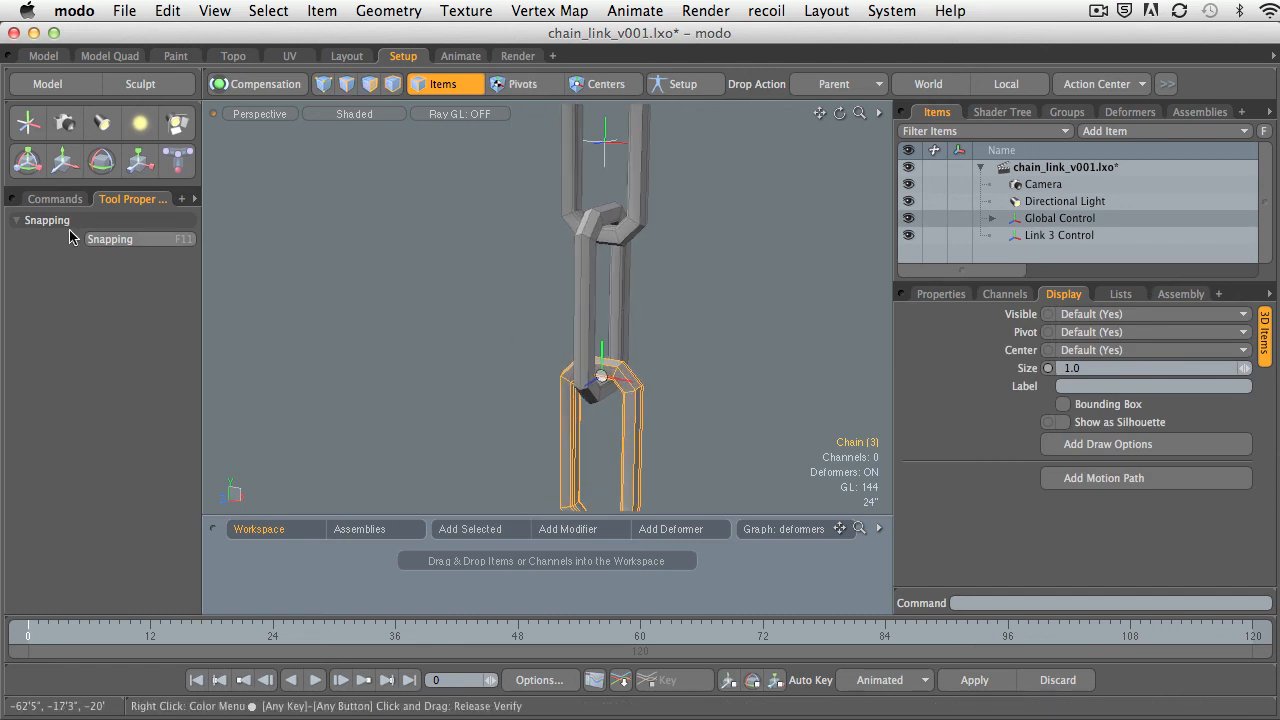
{"action": "left_click", "coordinate": [55, 199]}
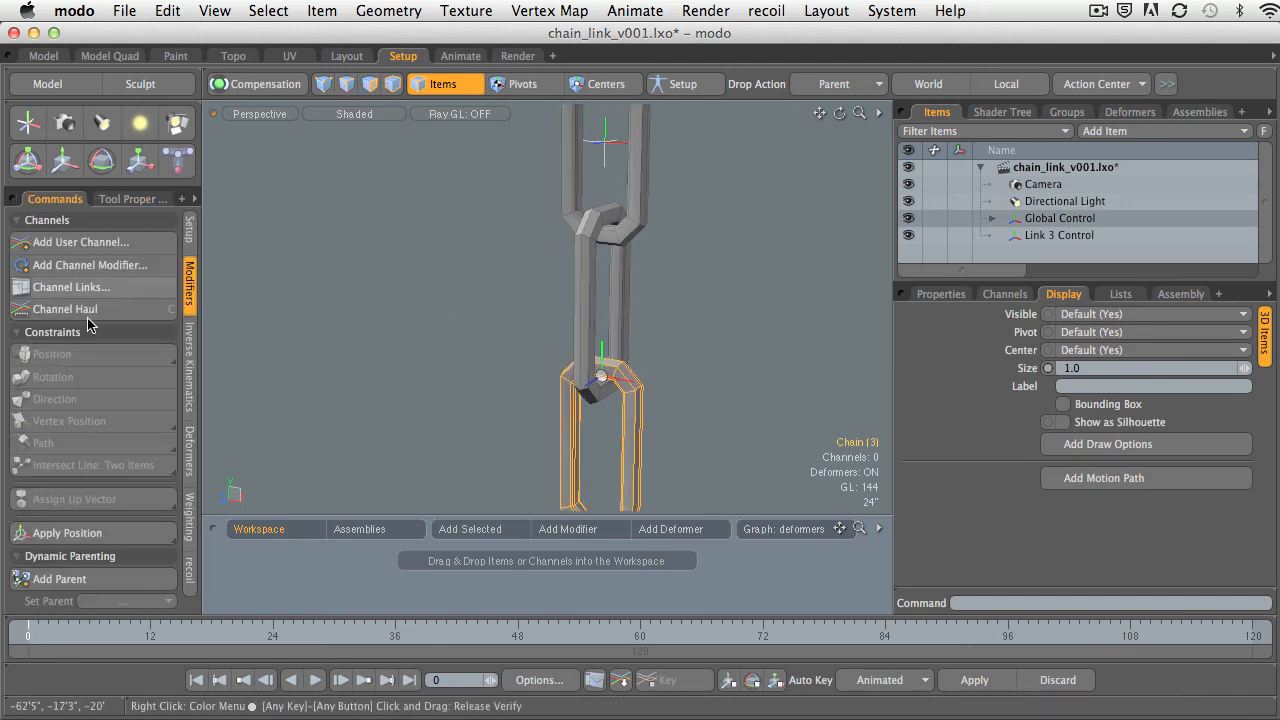
{"action": "left_click", "coordinate": [607, 143]}
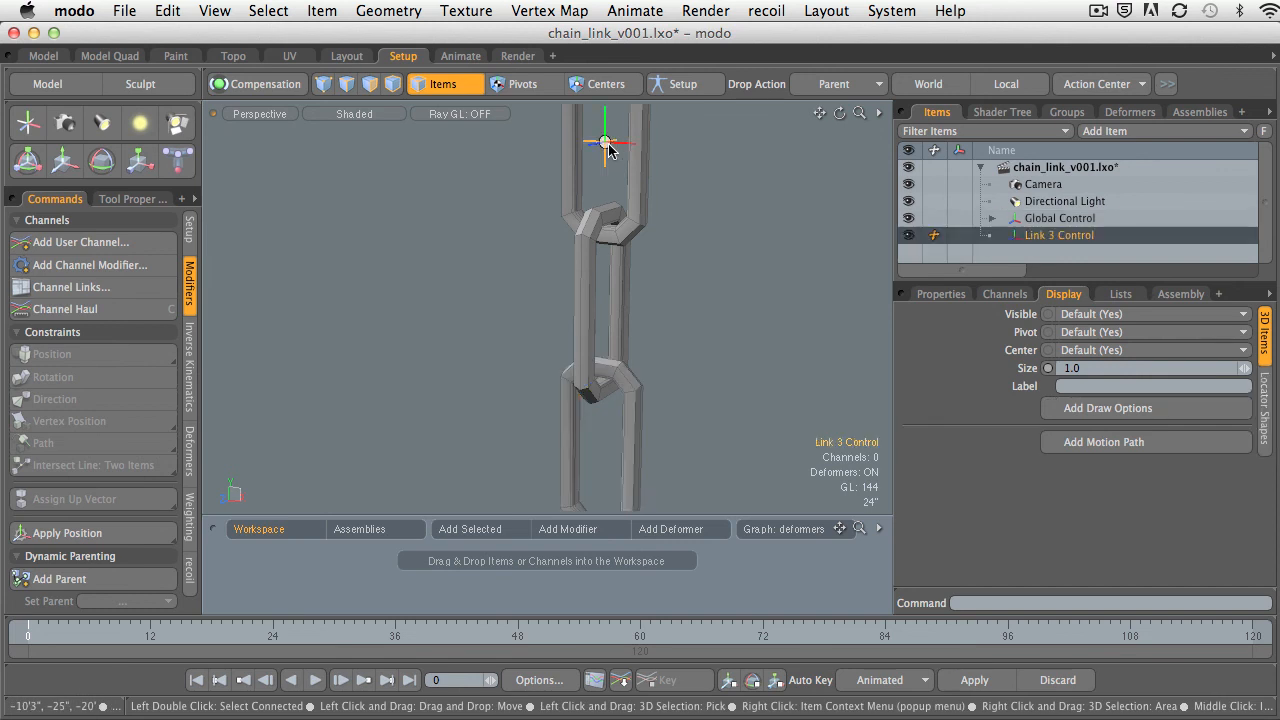
{"action": "left_click", "coordinate": [639, 388]}
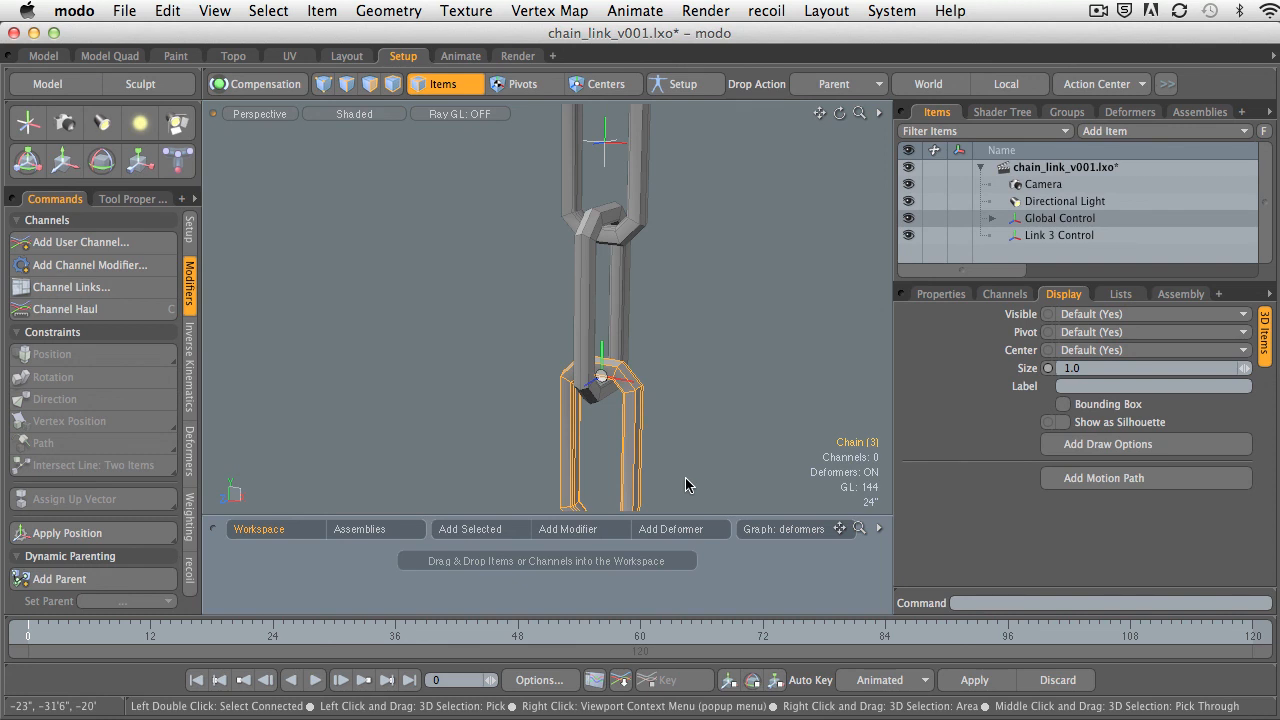
{"action": "left_click", "coordinate": [189, 230]}
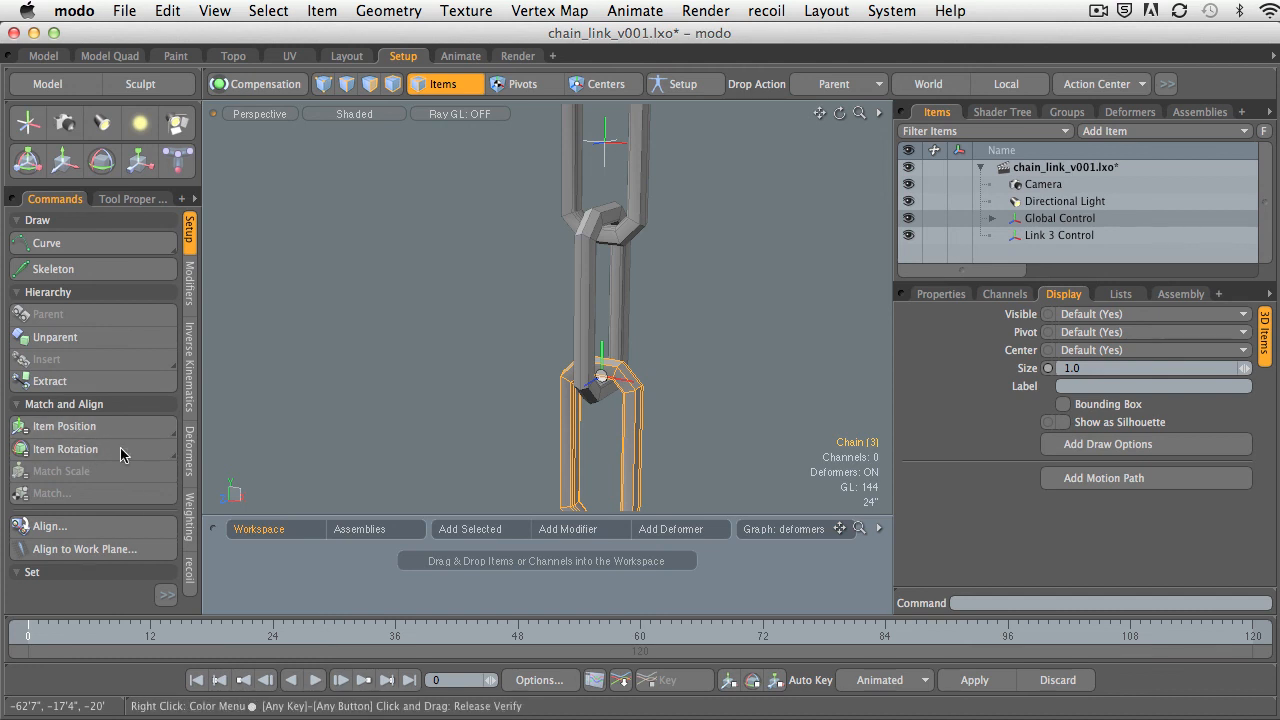
Try matching the item position with the bottom link selected before Link 3 Control, and undo the match.
{"action": "left_click_drag", "start_coordinate": [446, 380], "coordinate": [575, 396], "text": "alt"}
{"action": "left_click_drag", "start_coordinate": [575, 396], "coordinate": [540, 350], "text": "alt+shift"}
{"action": "left_click_drag", "start_coordinate": [540, 350], "coordinate": [555, 275], "text": "alt+shift"}
{"action": "left_click_drag", "start_coordinate": [555, 275], "coordinate": [539, 415], "text": "alt+shift"}
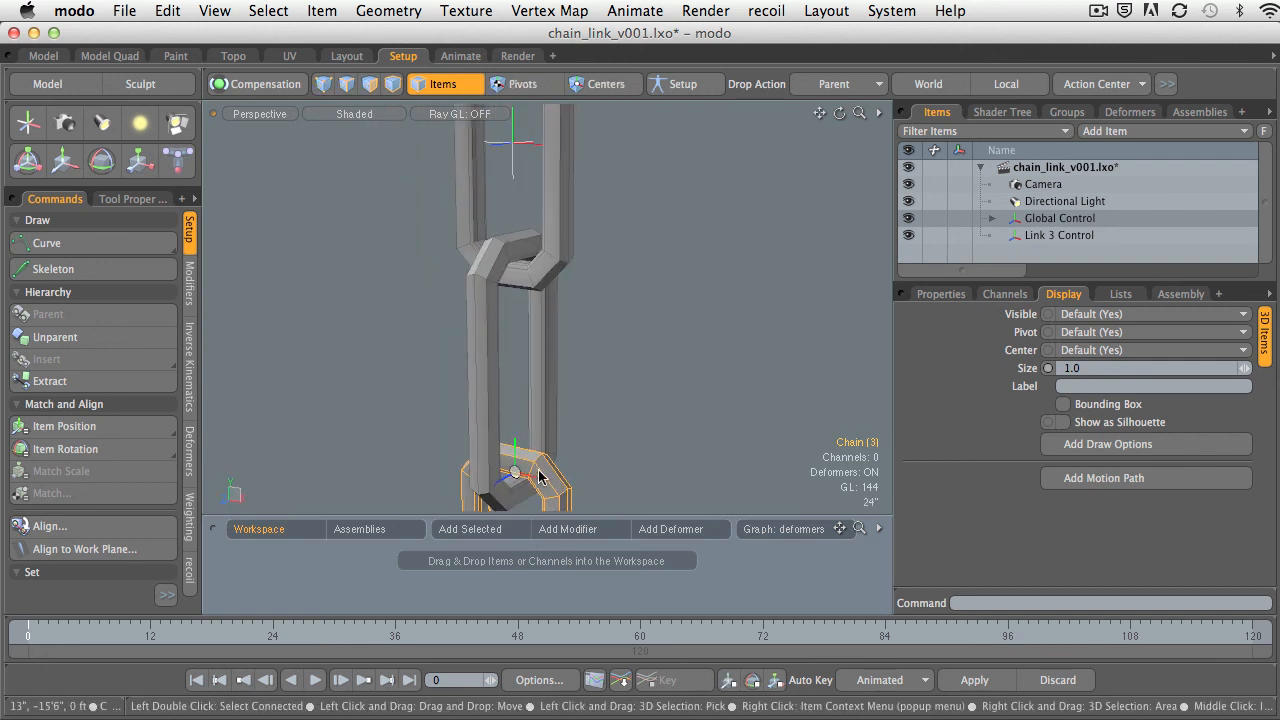
{"action": "left_click", "coordinate": [510, 146], "text": "shift"}
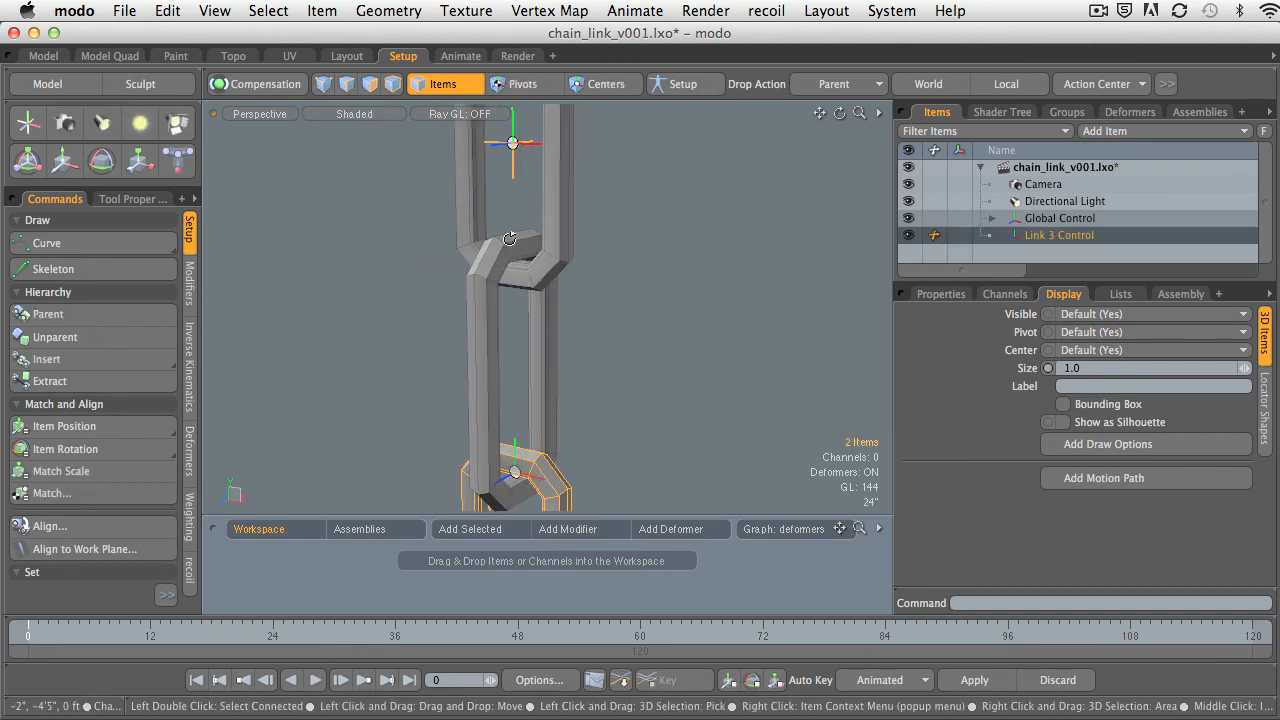
{"action": "left_click", "coordinate": [121, 436]}
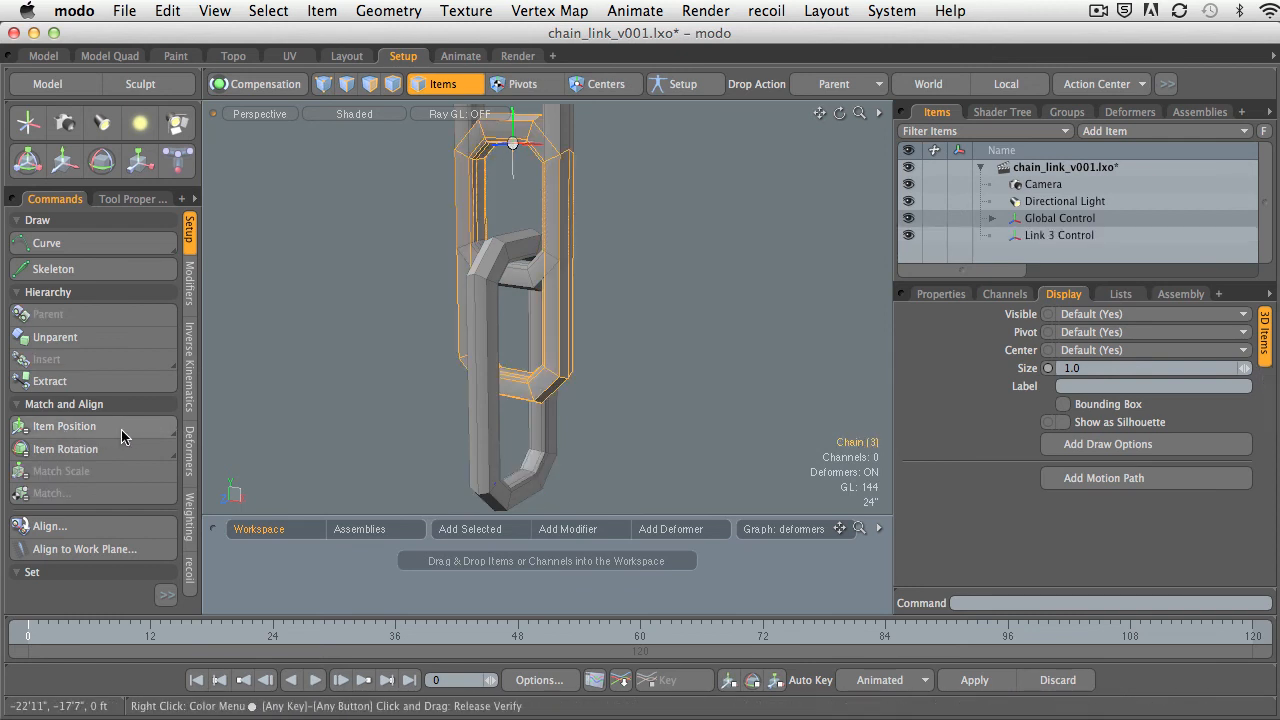
{"action": "left_click_drag", "start_coordinate": [571, 362], "coordinate": [467, 362], "text": "ctrl+alt"}
{"action": "key", "text": "super+z"}
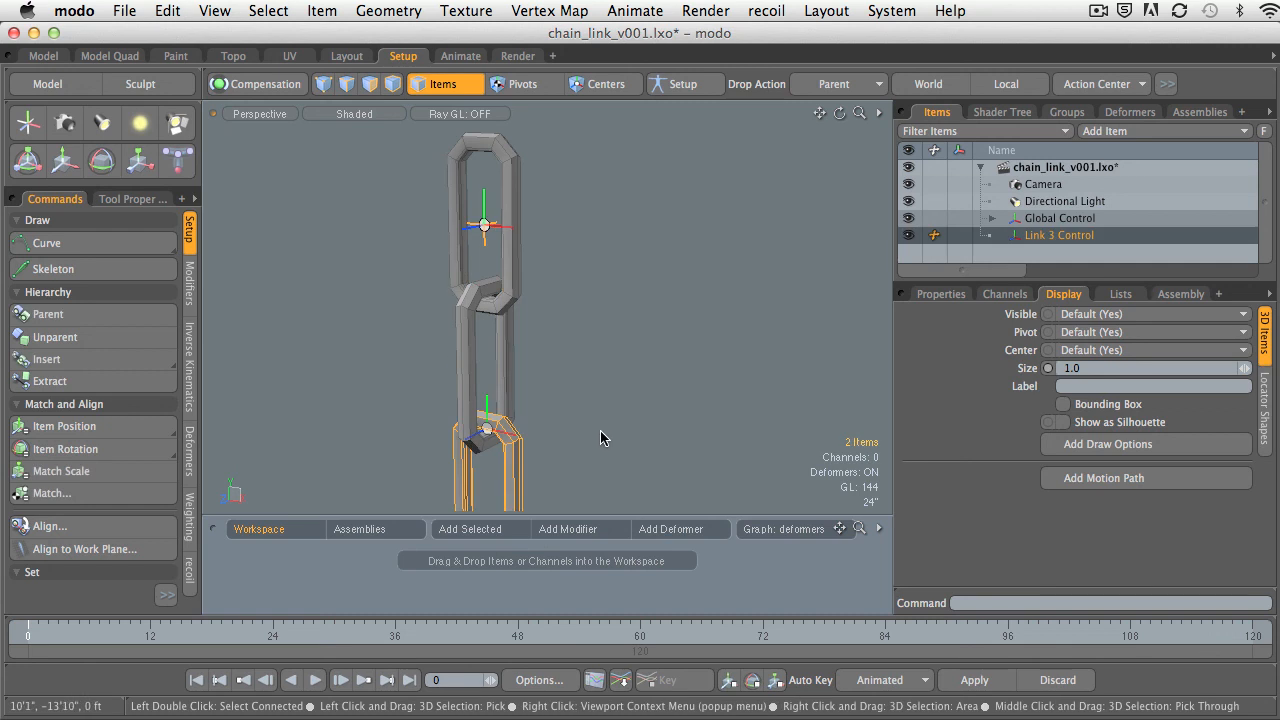
Match Link 3 Control's item position to the bottom link by selecting the locator first and the link second.
{"action": "left_click_drag", "start_coordinate": [543, 372], "coordinate": [604, 329], "text": "alt+shift"}
{"action": "left_click", "coordinate": [604, 329]}
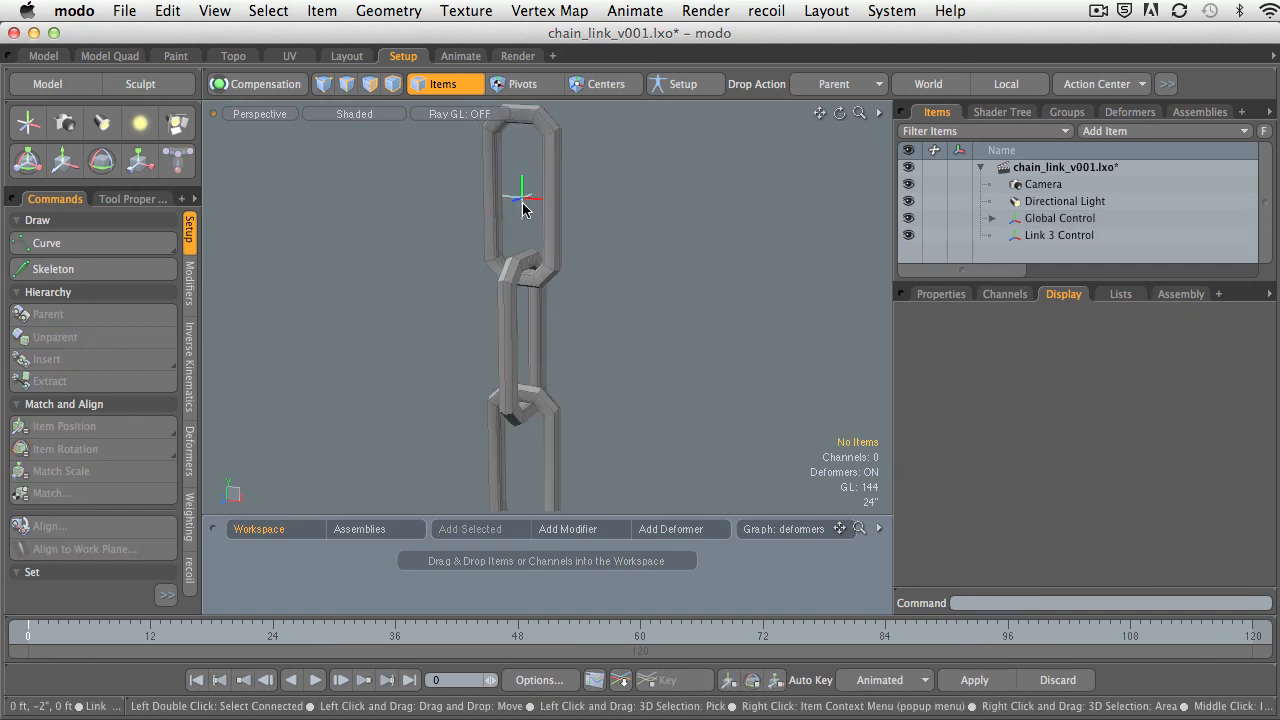
{"action": "left_click", "coordinate": [526, 200]}
{"action": "left_click", "coordinate": [560, 425], "text": "shift"}
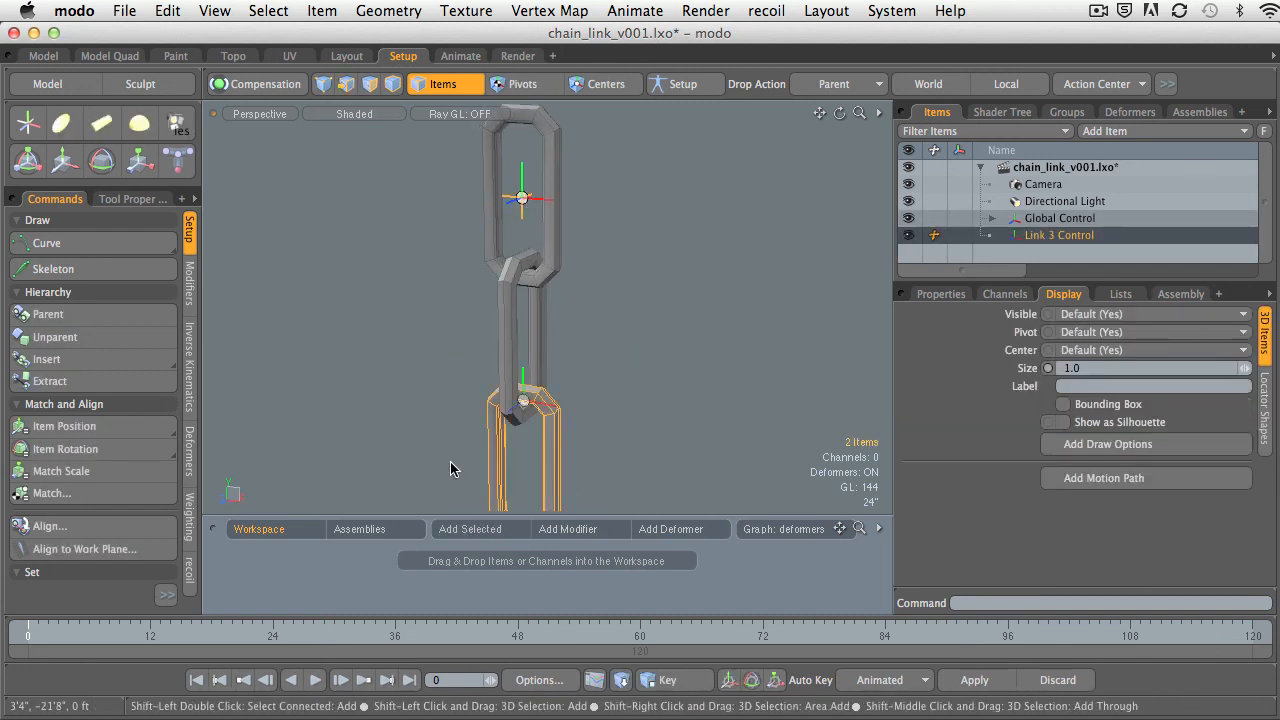
{"action": "left_click", "coordinate": [76, 430]}
{"action": "left_click_drag", "start_coordinate": [482, 394], "coordinate": [485, 328], "text": "alt+shift"}
{"action": "left_click_drag", "start_coordinate": [485, 328], "coordinate": [567, 337], "text": "ctrl+alt"}
{"action": "left_click_drag", "start_coordinate": [668, 275], "coordinate": [635, 326], "text": "alt+shift"}
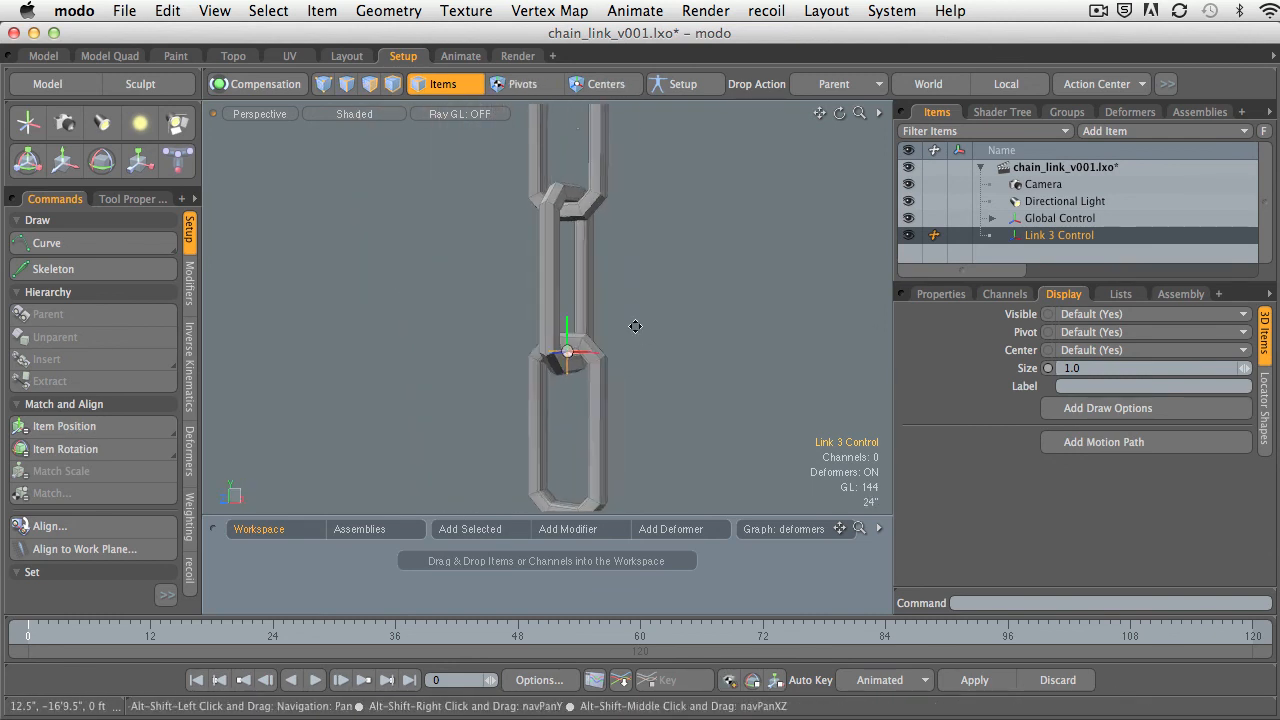
Undo the position match and repeat it by selecting Link 3 Control first, the bottom link second, and matching item position.
{"action": "left_click", "coordinate": [600, 376], "text": "shift"}
{"action": "left_click_drag", "start_coordinate": [710, 308], "coordinate": [649, 340], "text": "ctrl+alt"}
{"action": "left_click", "coordinate": [649, 340]}
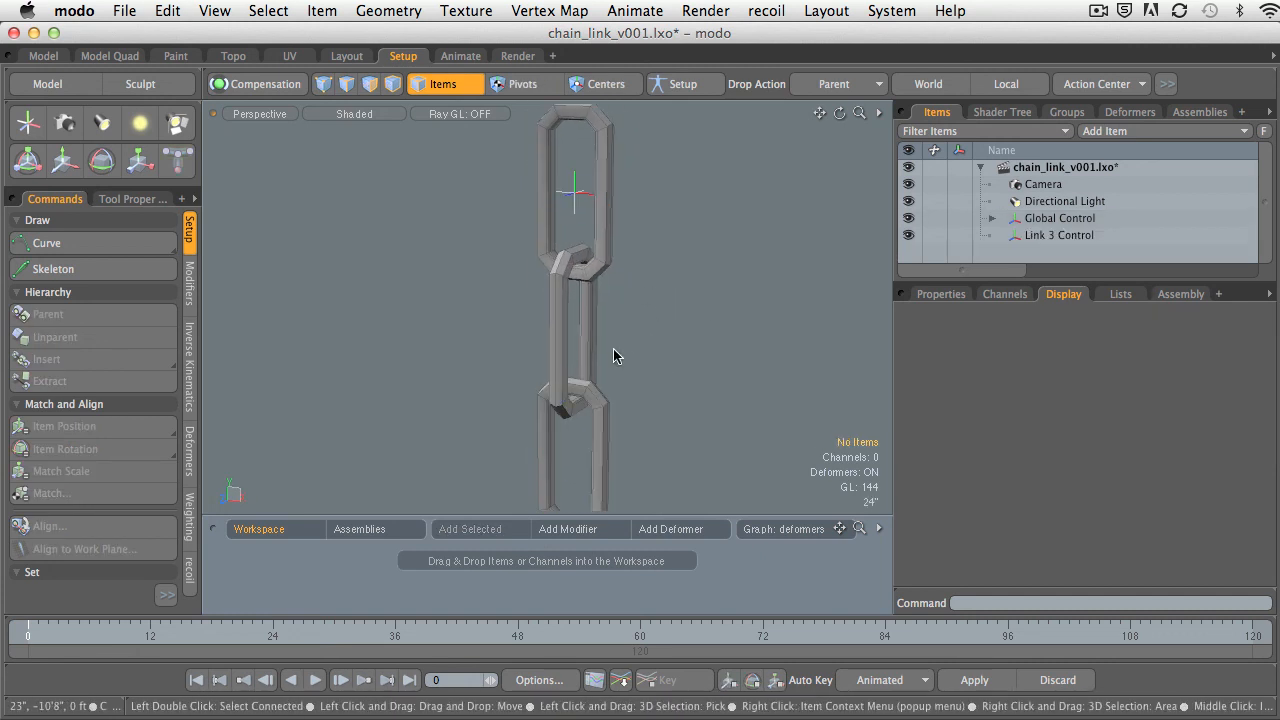
{"action": "left_click", "coordinate": [577, 200]}
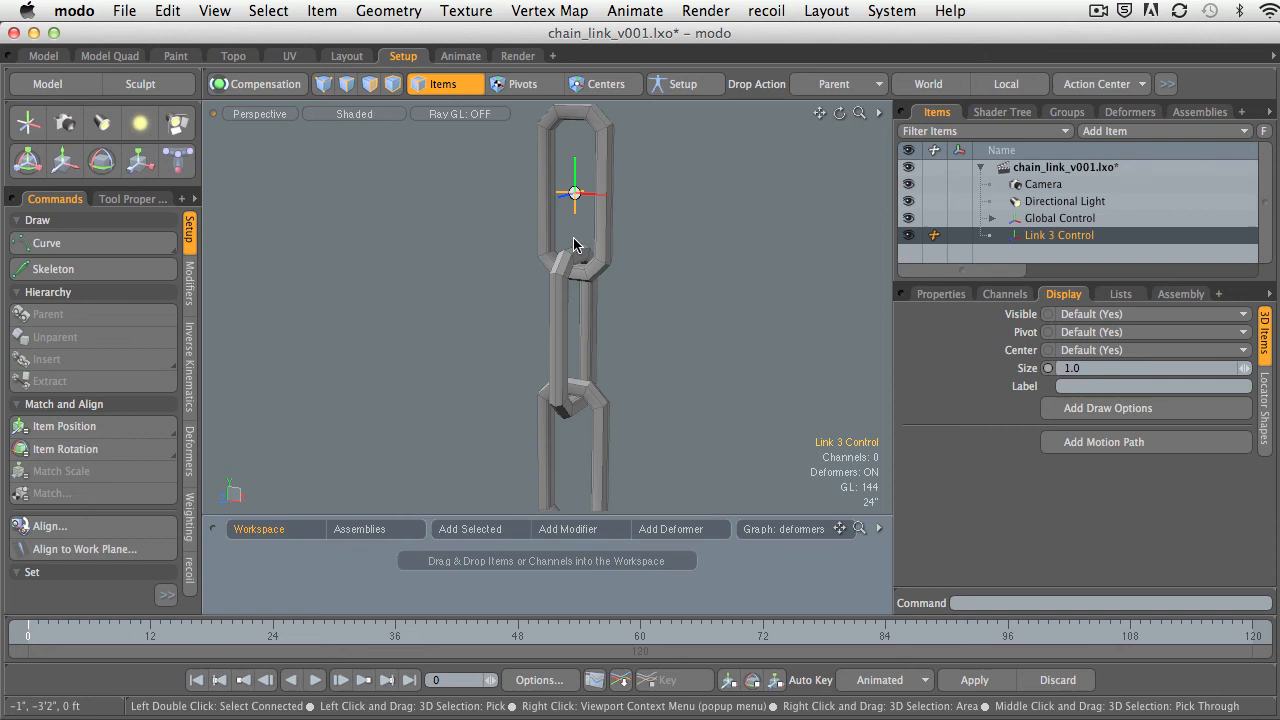
{"action": "left_click", "coordinate": [607, 440], "text": "shift"}
{"action": "left_click", "coordinate": [637, 490]}
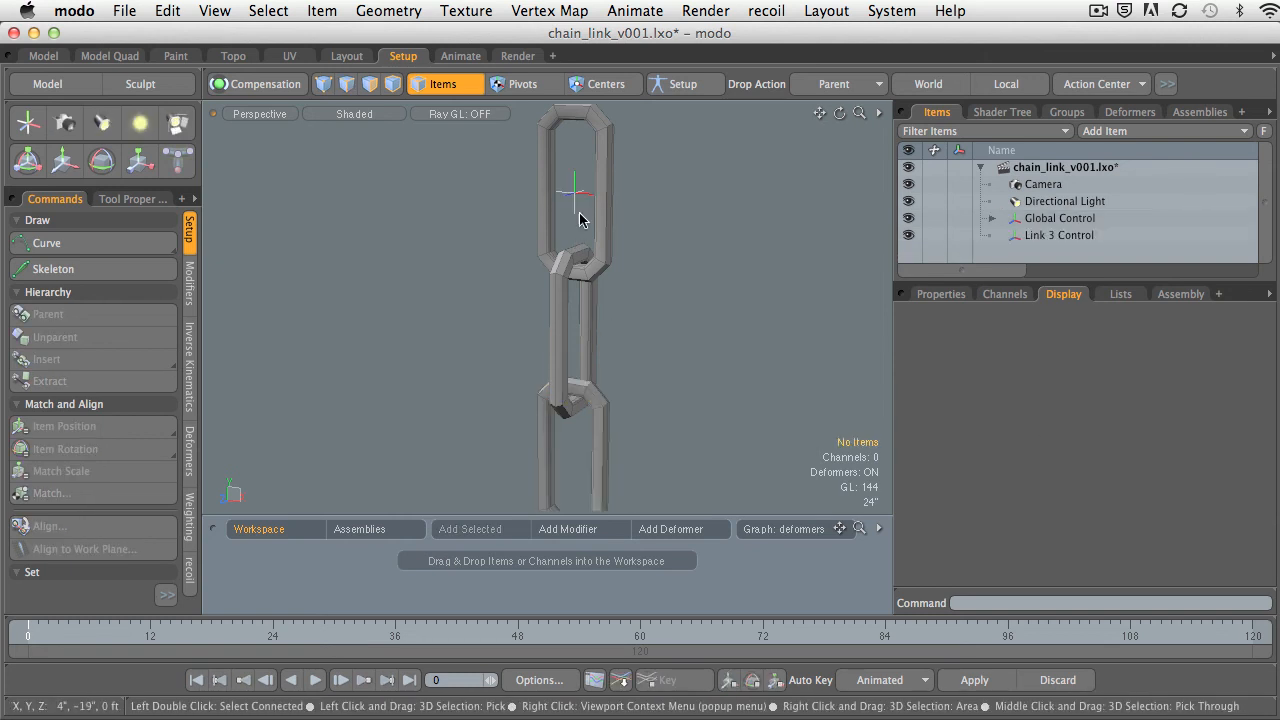
{"action": "left_click", "coordinate": [575, 193]}
{"action": "left_click", "coordinate": [607, 428], "text": "shift"}
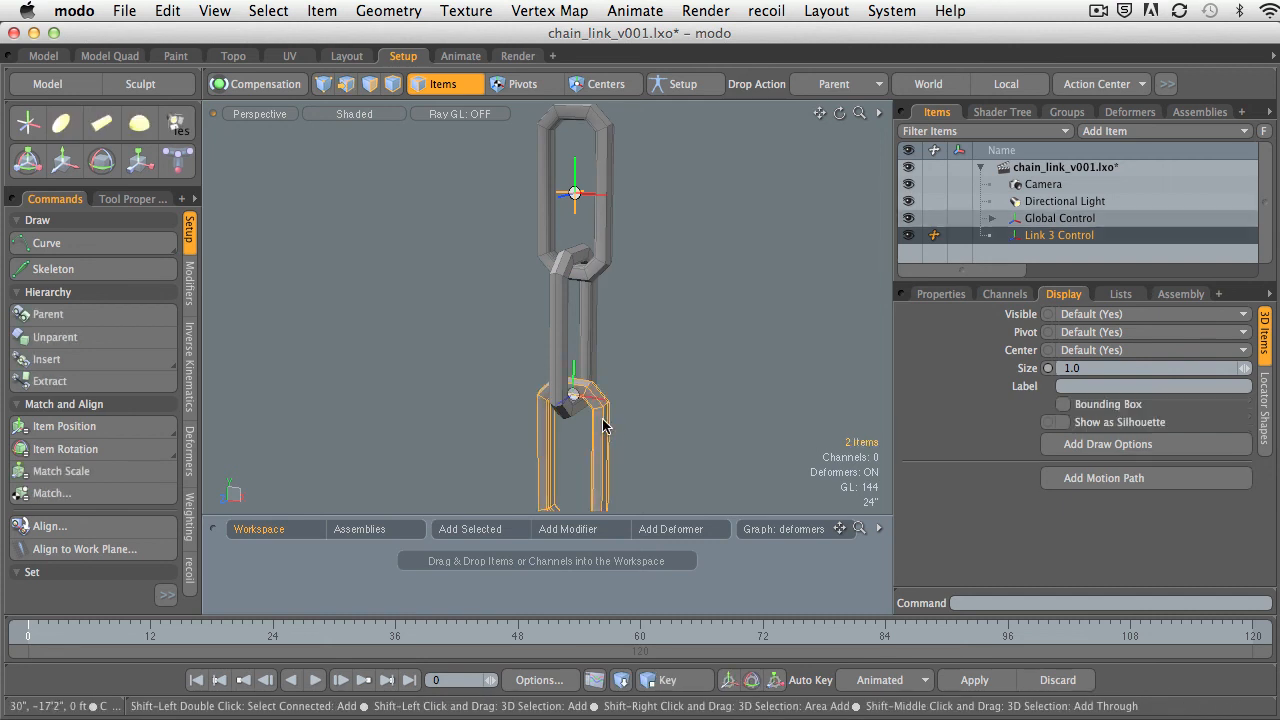
{"action": "left_click", "coordinate": [70, 430]}
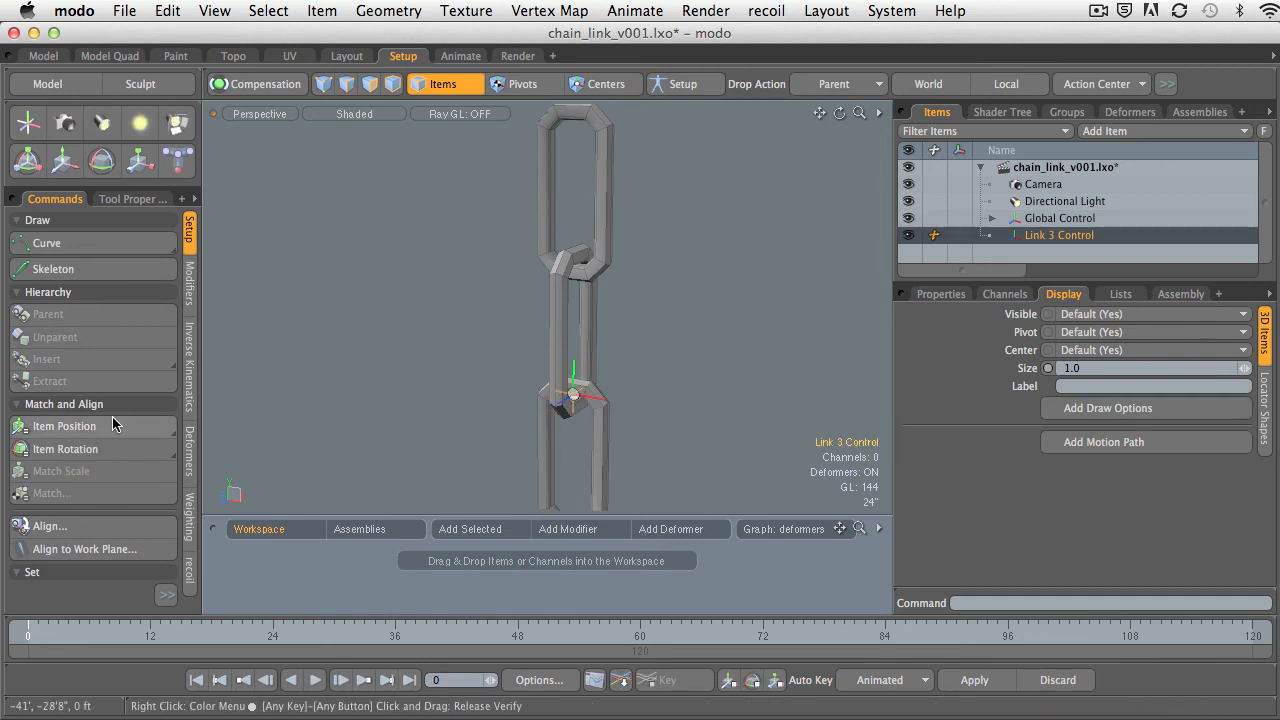
Try parenting Link 3 Control directly to the bottom link in the viewport, and undo the parenting.
{"action": "left_click_drag", "start_coordinate": [473, 346], "coordinate": [689, 314], "text": "alt+shift"}
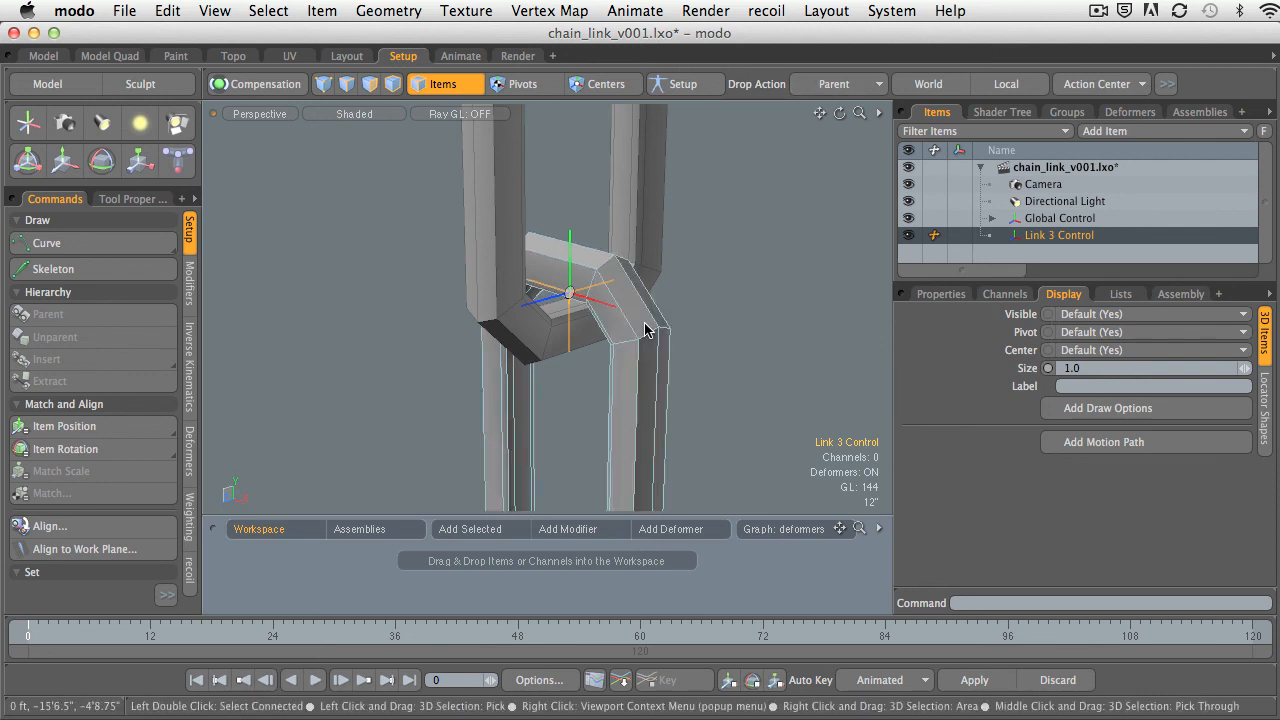
{"action": "left_click_drag", "start_coordinate": [720, 285], "coordinate": [867, 301], "text": "ctrl+alt"}
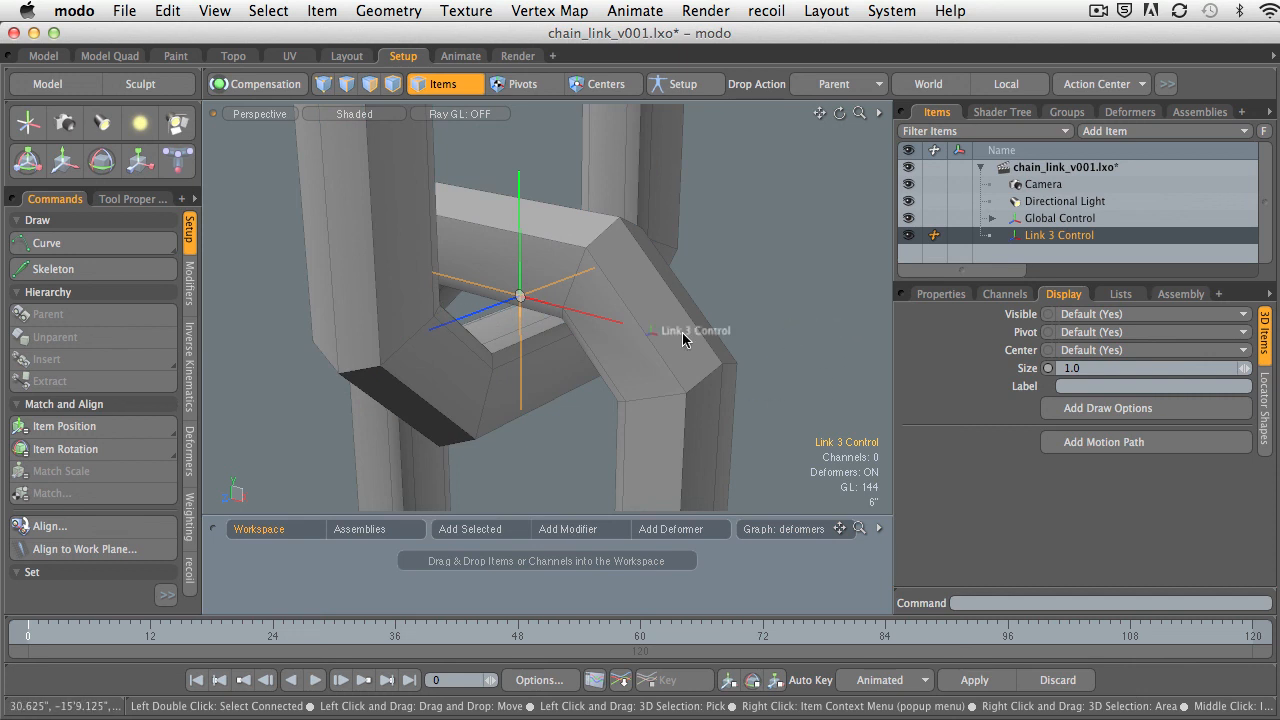
{"action": "left_click_drag", "start_coordinate": [662, 339], "coordinate": [663, 339]}
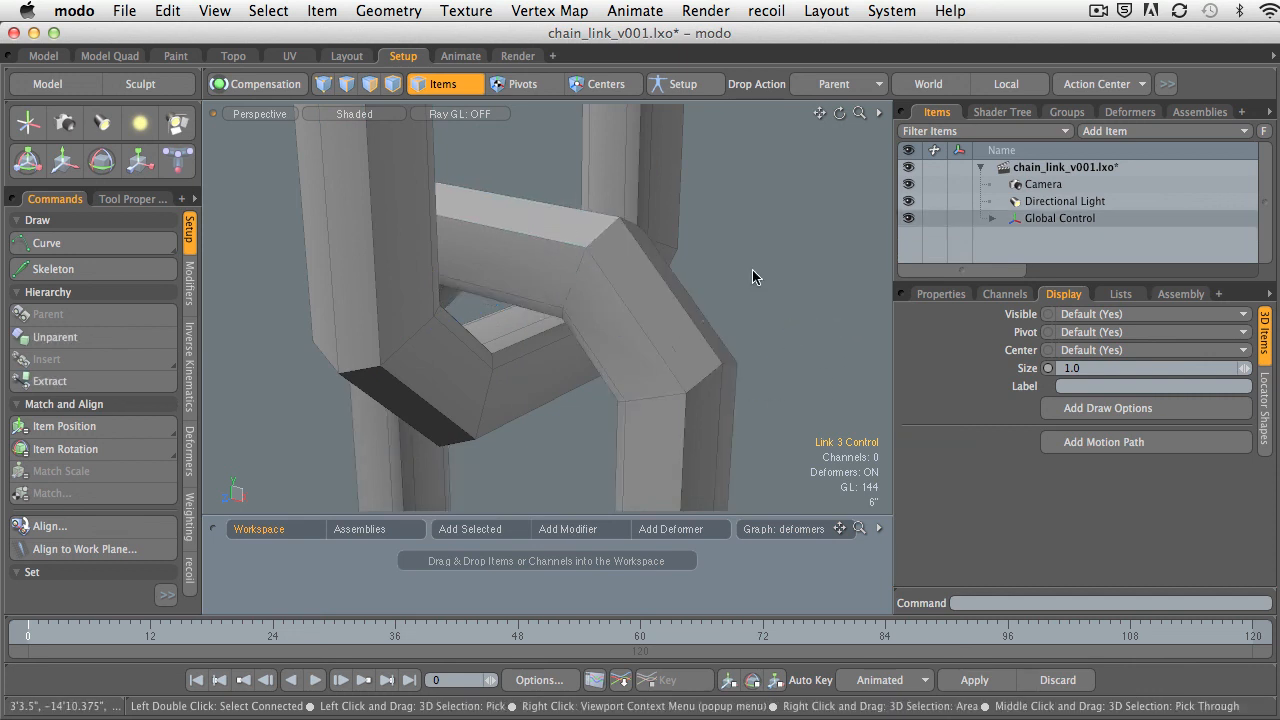
{"action": "left_click_drag", "start_coordinate": [754, 275], "coordinate": [786, 300], "text": "ctrl+alt"}
{"action": "left_click_drag", "start_coordinate": [786, 300], "coordinate": [760, 341], "text": "ctrl+alt"}
{"action": "left_click_drag", "start_coordinate": [760, 341], "coordinate": [648, 309], "text": "alt+shift"}
{"action": "left_click_drag", "start_coordinate": [588, 433], "coordinate": [590, 443], "text": "alt"}
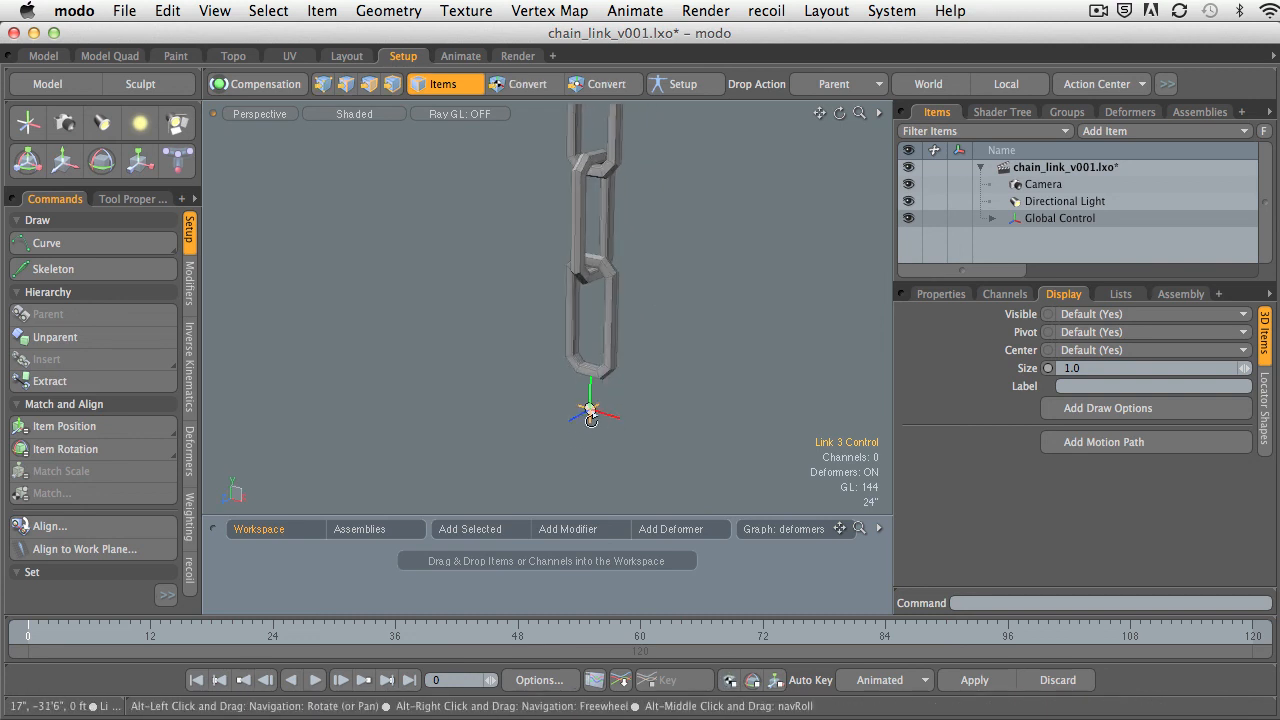
{"action": "key", "text": "super+z"}
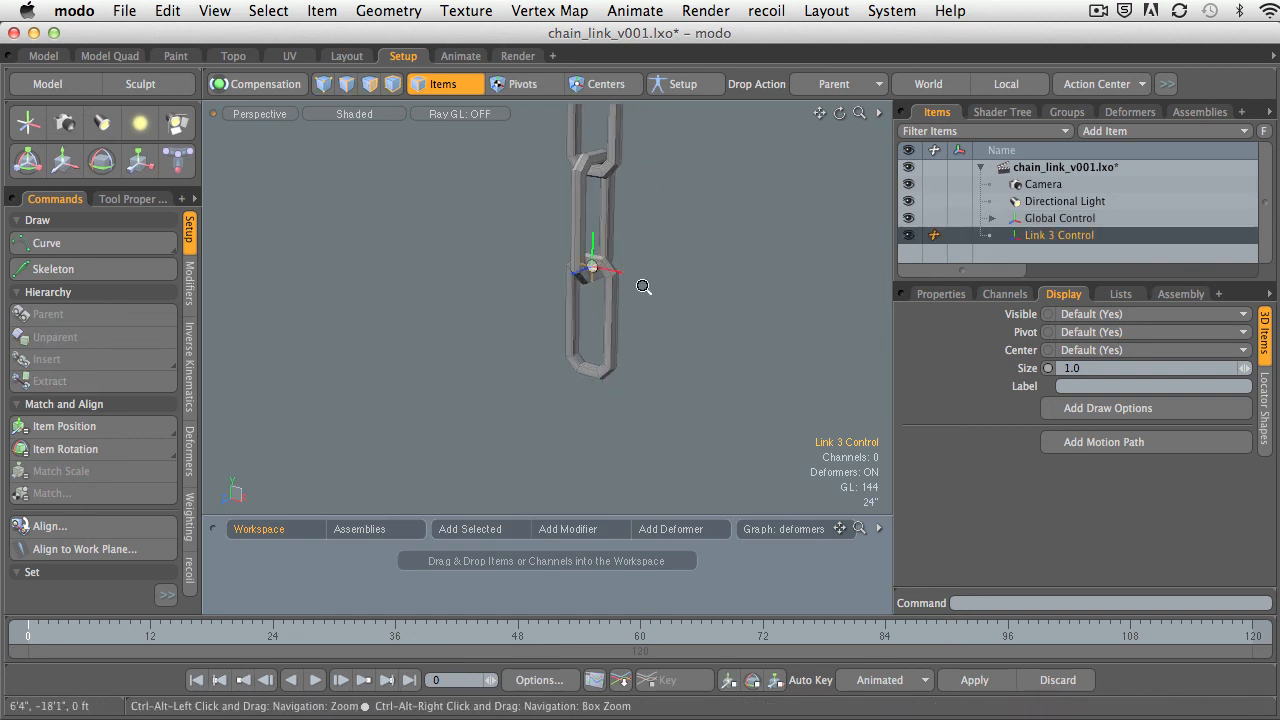
Zero Link 3 Control's position at its matched location before parenting it.
{"action": "left_click_drag", "start_coordinate": [643, 287], "coordinate": [785, 290], "text": "ctrl+alt"}
{"action": "left_click_drag", "start_coordinate": [785, 290], "coordinate": [835, 325], "text": "alt+shift"}
{"action": "left_click_drag", "start_coordinate": [835, 325], "coordinate": [757, 388], "text": "alt+shift"}
{"action": "left_click", "coordinate": [935, 296]}
{"action": "left_click_drag", "start_coordinate": [737, 330], "coordinate": [881, 372], "text": "alt+shift"}
{"action": "left_click", "coordinate": [1111, 514]}
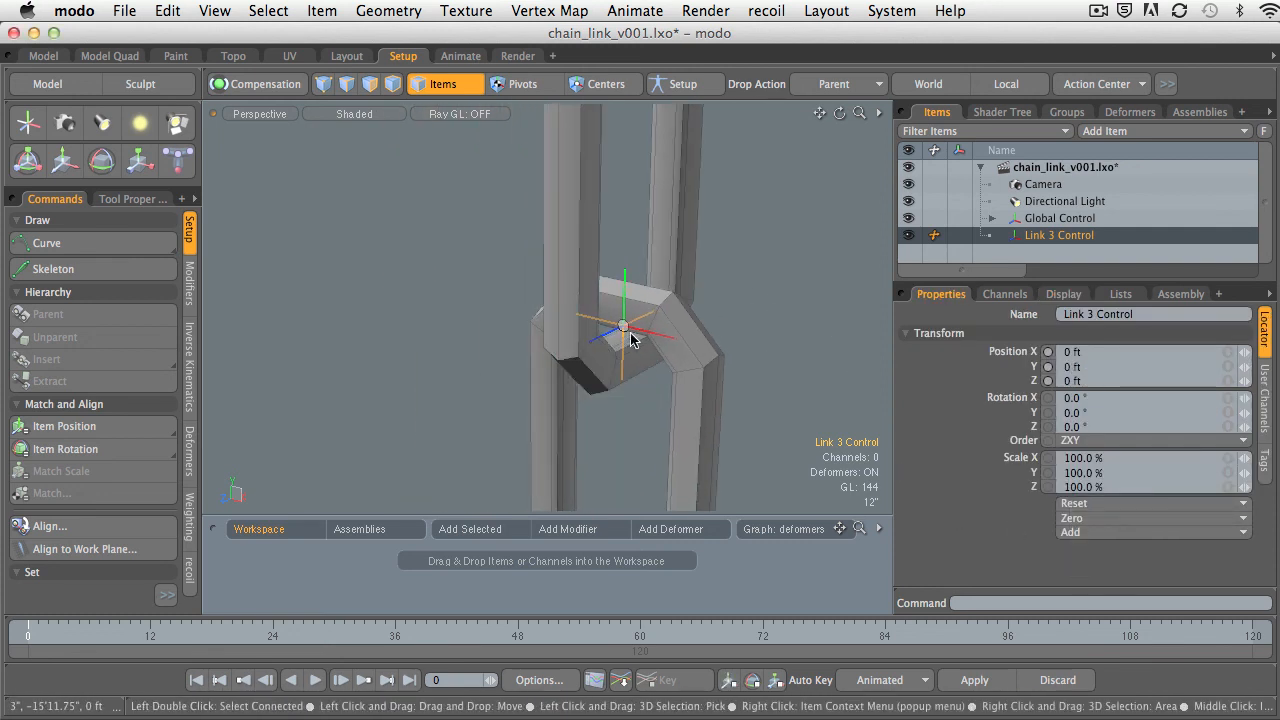
Parent Link 3 Control to the bottom link and move it up about 15'8" along Y to the joint with the middle link.
{"action": "left_click_drag", "start_coordinate": [708, 387], "coordinate": [708, 388]}
{"action": "mouse_move", "coordinate": [708, 388]}
{"action": "left_mouse_down", "text": "ctrl+alt"}
{"action": "mouse_move", "coordinate": [694, 383]}
{"action": "mouse_move", "coordinate": [717, 376]}
{"action": "left_mouse_up", "text": "ctrl+alt"}
{"action": "left_click_drag", "start_coordinate": [717, 376], "coordinate": [630, 460], "text": "alt+shift"}
{"action": "key", "text": "y"}
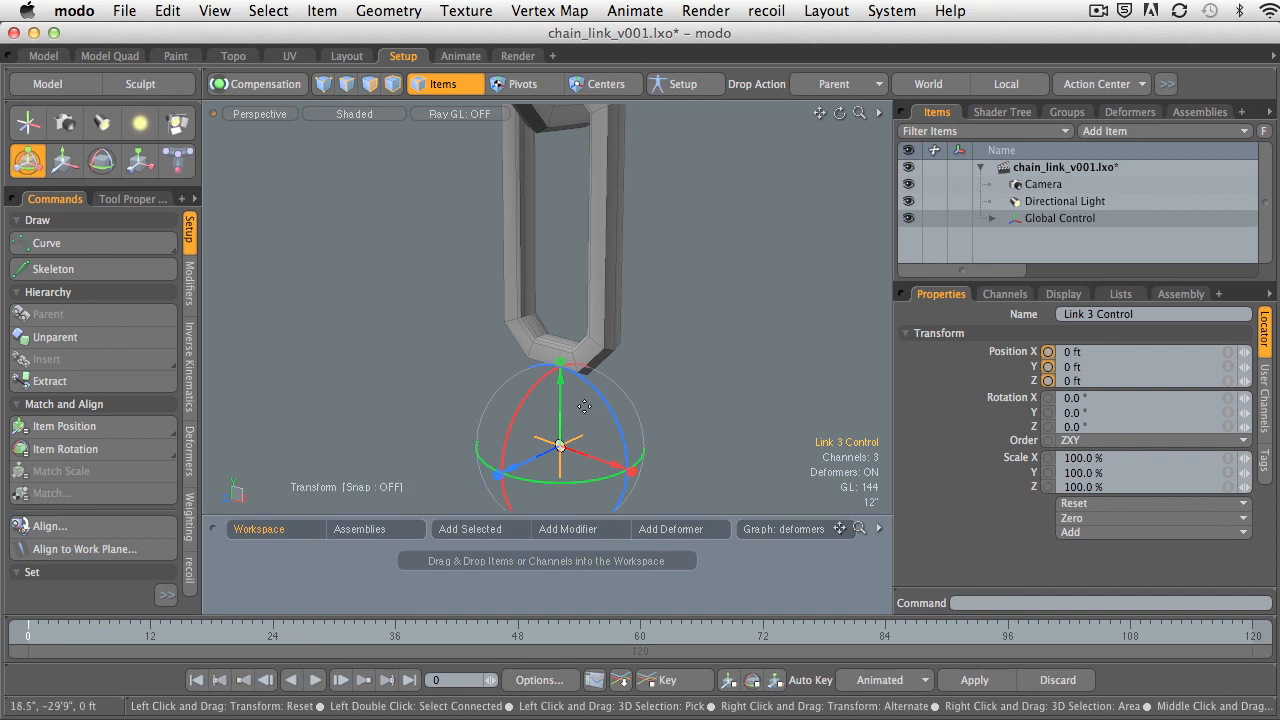
{"action": "left_click_drag", "start_coordinate": [561, 232], "coordinate": [577, 467]}
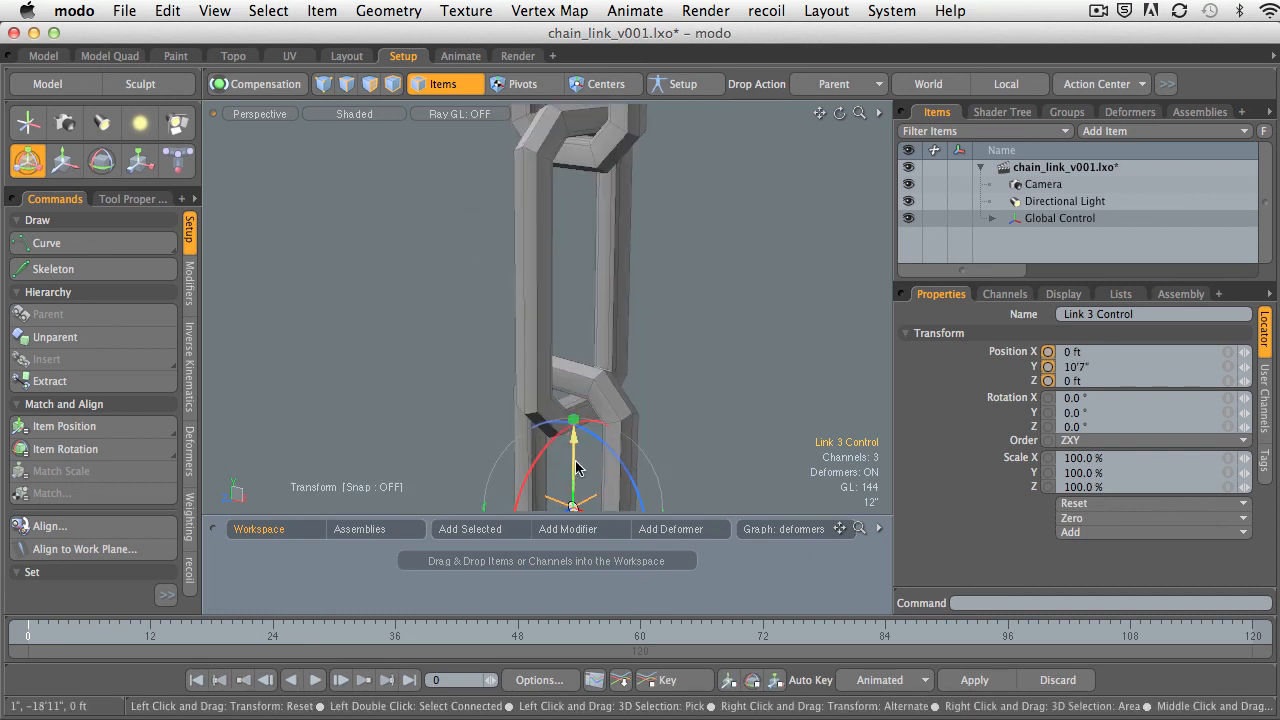
{"action": "left_click_drag", "start_coordinate": [574, 344], "coordinate": [769, 582]}
{"action": "left_click_drag", "start_coordinate": [769, 582], "coordinate": [913, 484], "text": "alt+shift"}
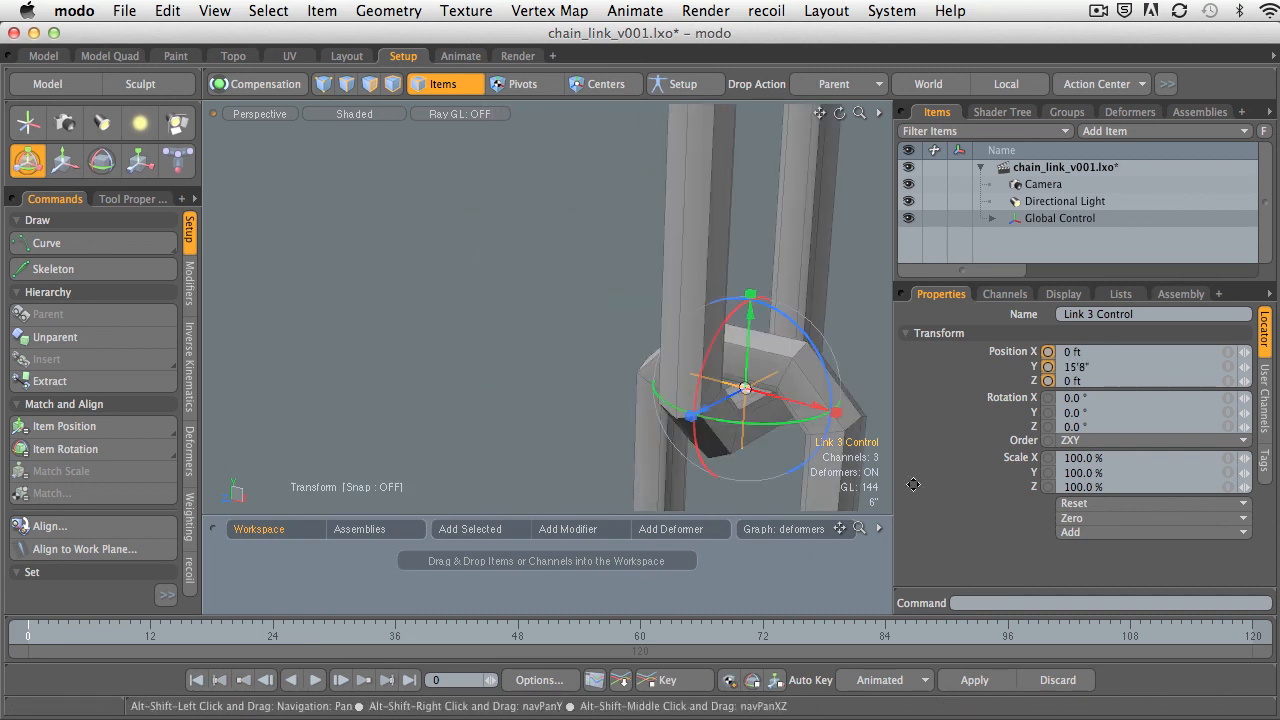
Zero the position of the parented Link 3 Control at the joint, and leave the Transform tool.
{"action": "left_click", "coordinate": [1076, 520]}
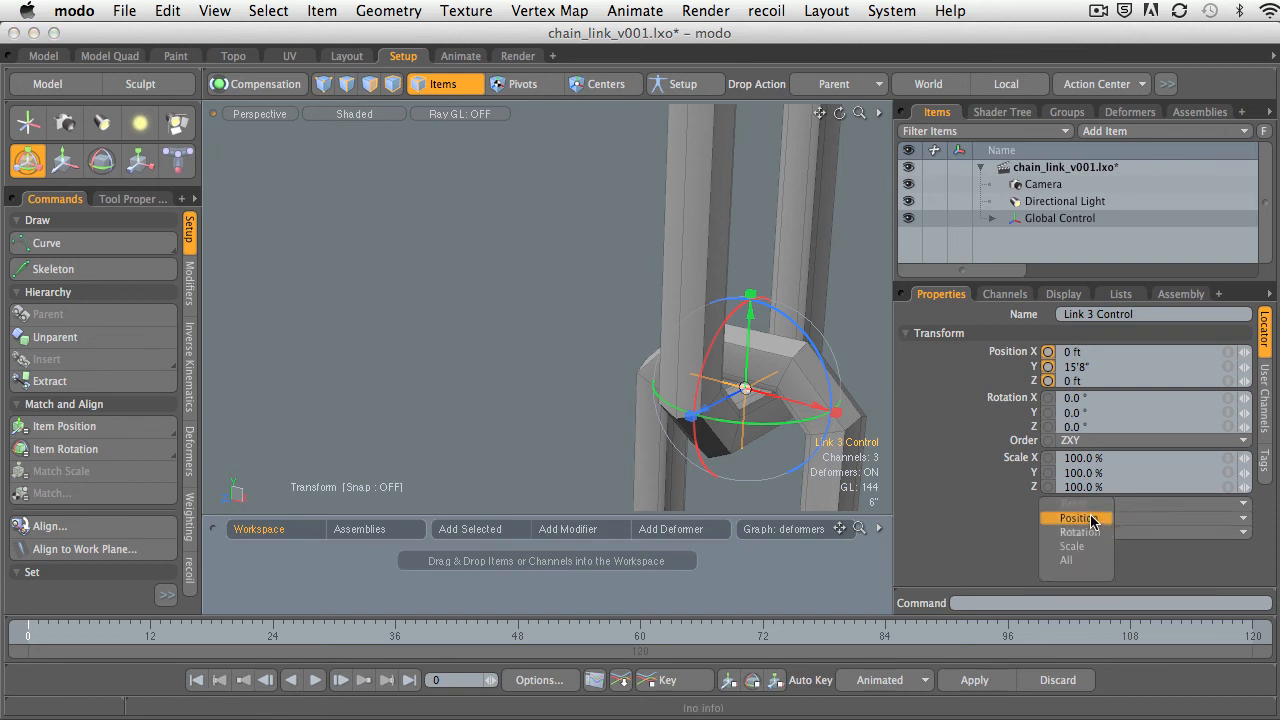
{"action": "left_click", "coordinate": [1089, 519]}
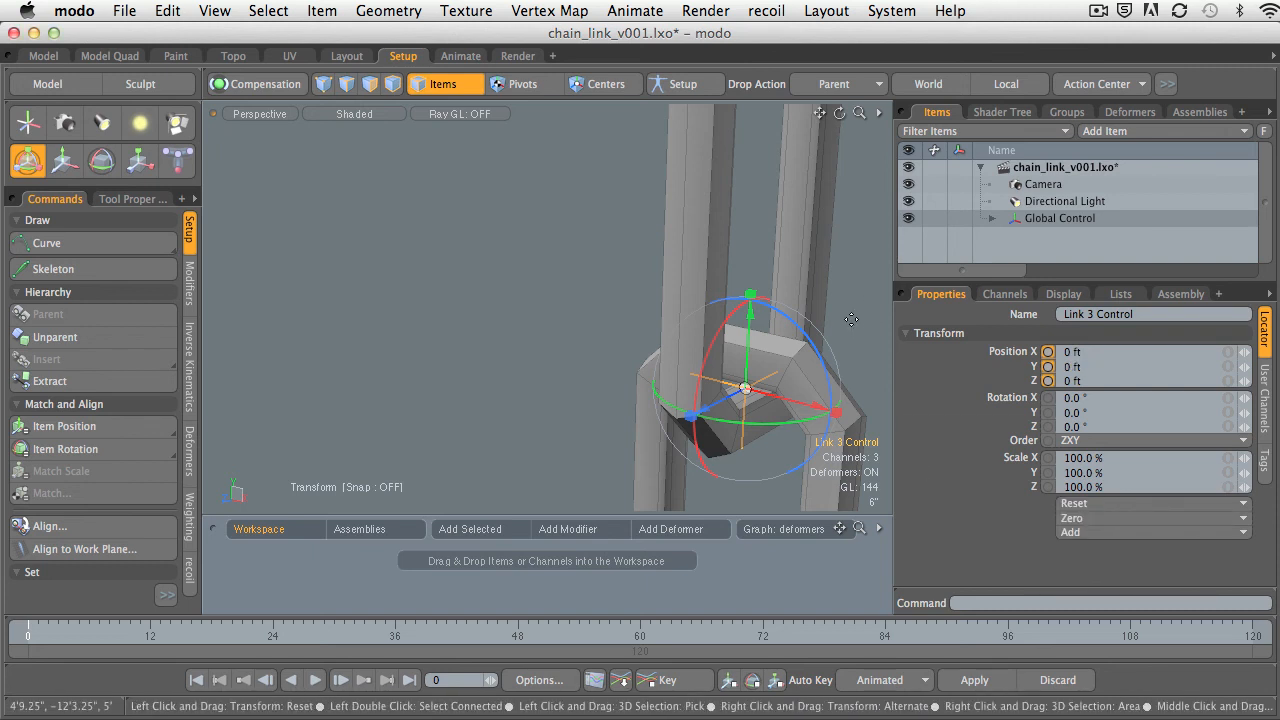
{"action": "key", "text": "space"}
{"action": "left_click", "coordinate": [850, 318]}
{"action": "left_click_drag", "start_coordinate": [846, 331], "coordinate": [654, 375], "text": "alt"}
{"action": "left_click", "coordinate": [721, 404]}
{"action": "left_click_drag", "start_coordinate": [738, 384], "coordinate": [694, 378], "text": "ctrl+alt"}
{"action": "left_click_drag", "start_coordinate": [694, 378], "coordinate": [665, 383], "text": "alt"}
{"action": "left_click_drag", "start_coordinate": [665, 383], "coordinate": [730, 375], "text": "alt+shift"}
Enlarge the item list and expand Global Control's hierarchy down to Link 3 Control beneath Chain (3).
{"action": "left_click", "coordinate": [992, 219]}
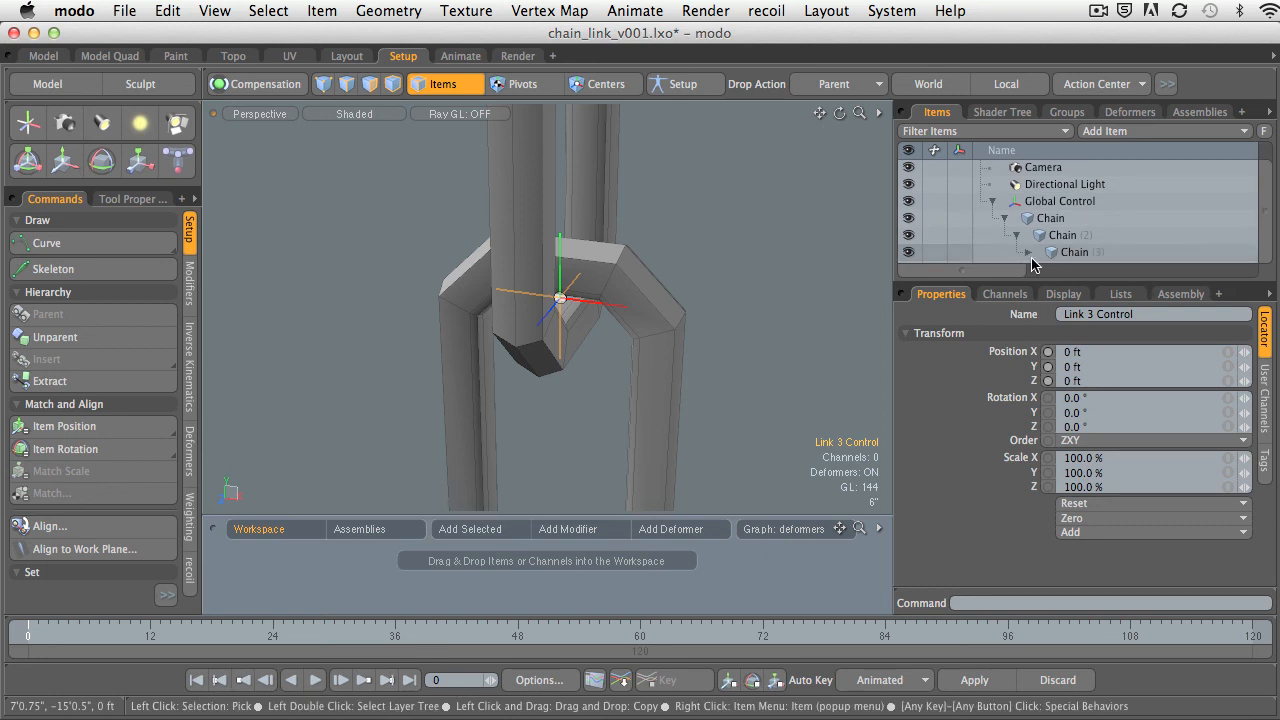
{"action": "left_click_drag", "start_coordinate": [1032, 279], "coordinate": [1032, 357]}
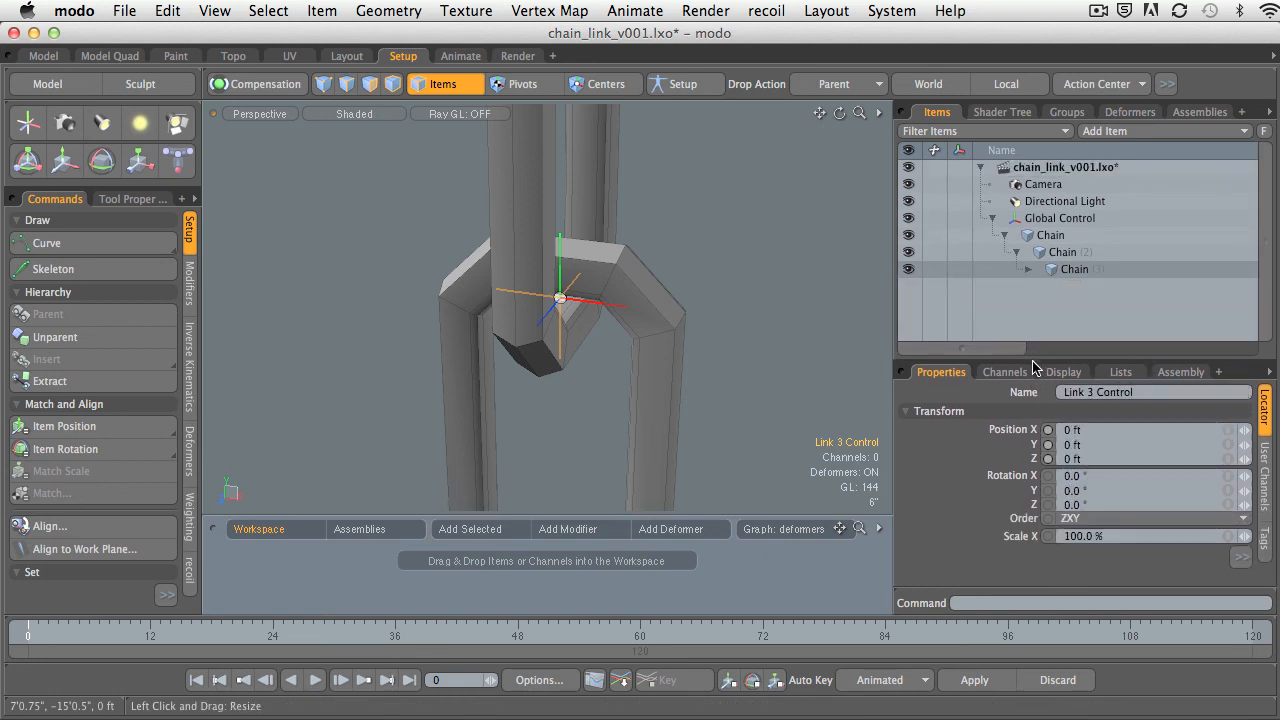
{"action": "left_click", "coordinate": [1027, 270]}
{"action": "left_click_drag", "start_coordinate": [729, 286], "coordinate": [805, 292], "text": "alt"}
Select Chain (3) in the item list, check the bottom link's placement against the middle link, and undo the last change.
{"action": "left_click", "coordinate": [1052, 270]}
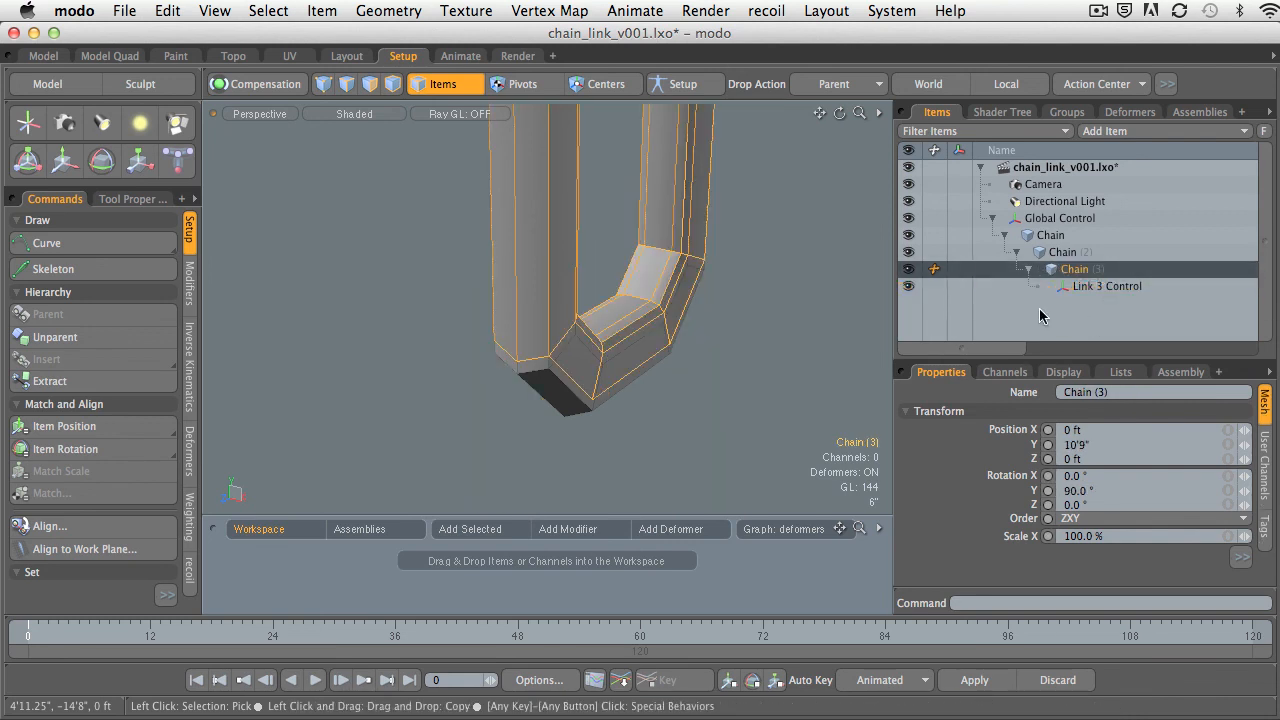
{"action": "left_click", "coordinate": [1028, 269]}
{"action": "left_click_drag", "start_coordinate": [600, 300], "coordinate": [621, 420], "text": "ctrl+alt"}
{"action": "left_click_drag", "start_coordinate": [621, 420], "coordinate": [631, 392], "text": "ctrl+alt"}
{"action": "key", "text": "super+z"}
{"action": "left_click_drag", "start_coordinate": [631, 392], "coordinate": [748, 295], "text": "alt+shift"}
{"action": "left_click_drag", "start_coordinate": [748, 295], "coordinate": [760, 262], "text": "alt+shift"}
Unparent Link 3 Control from Chain (3) by moving it to the scene's top level in the item list.
{"action": "left_click", "coordinate": [1028, 270]}
{"action": "left_click", "coordinate": [1095, 288]}
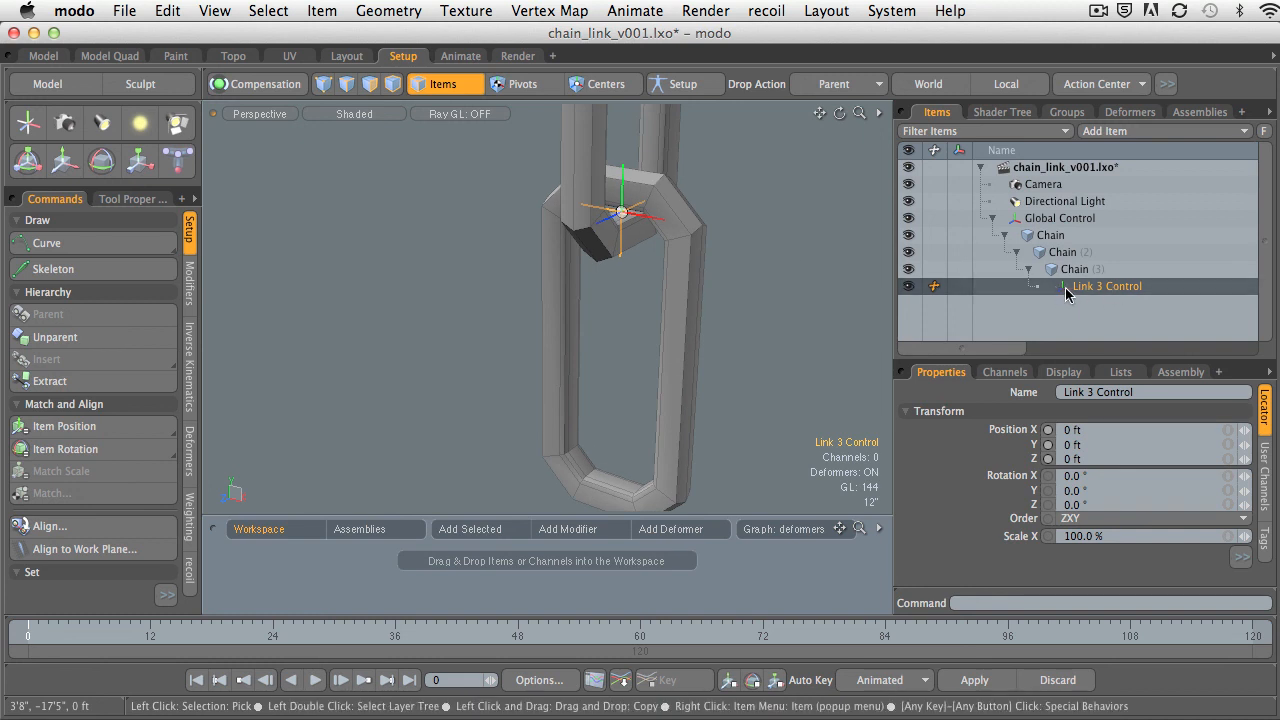
{"action": "left_click", "coordinate": [700, 278]}
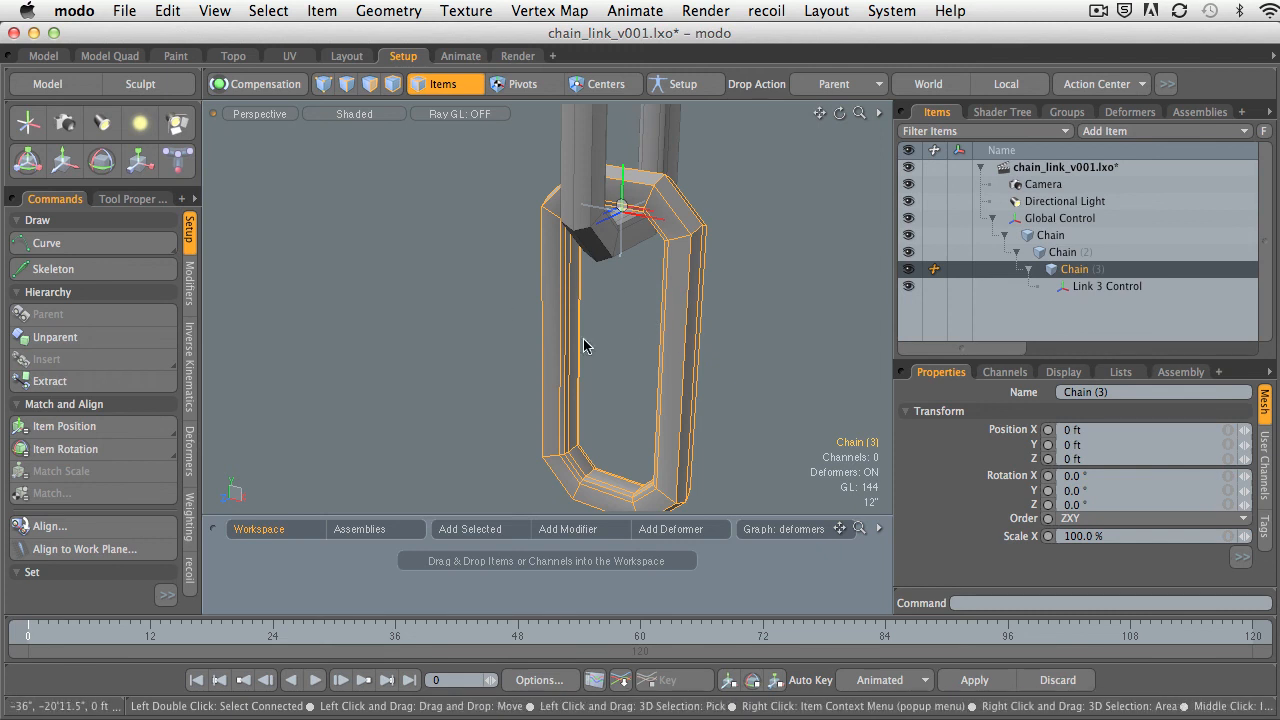
{"action": "left_click", "coordinate": [1100, 287]}
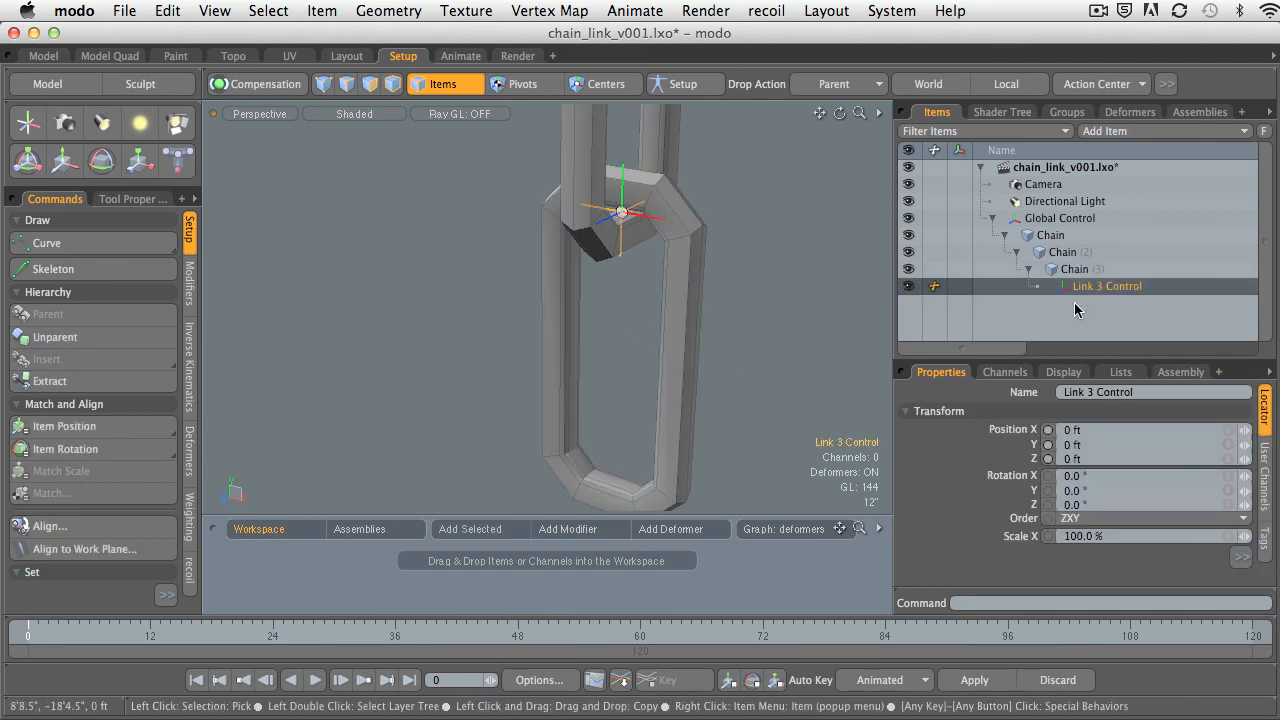
{"action": "left_click_drag", "start_coordinate": [1079, 289], "coordinate": [1013, 222]}
Parent Chain (3) to Link 3 Control, and parent Link 3 Control to Chain (2).
{"action": "left_click_drag", "start_coordinate": [1066, 286], "coordinate": [1120, 268]}
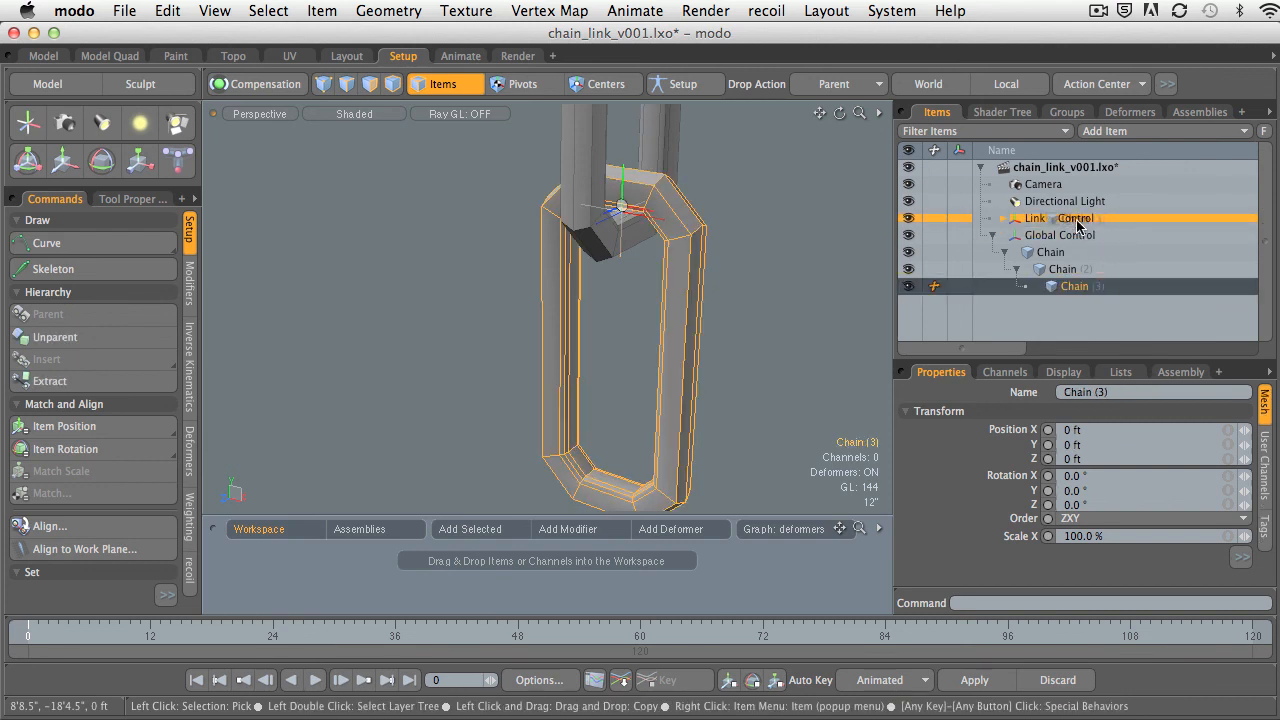
{"action": "left_click_drag", "start_coordinate": [1078, 225], "coordinate": [1078, 226]}
{"action": "left_click", "coordinate": [993, 218]}
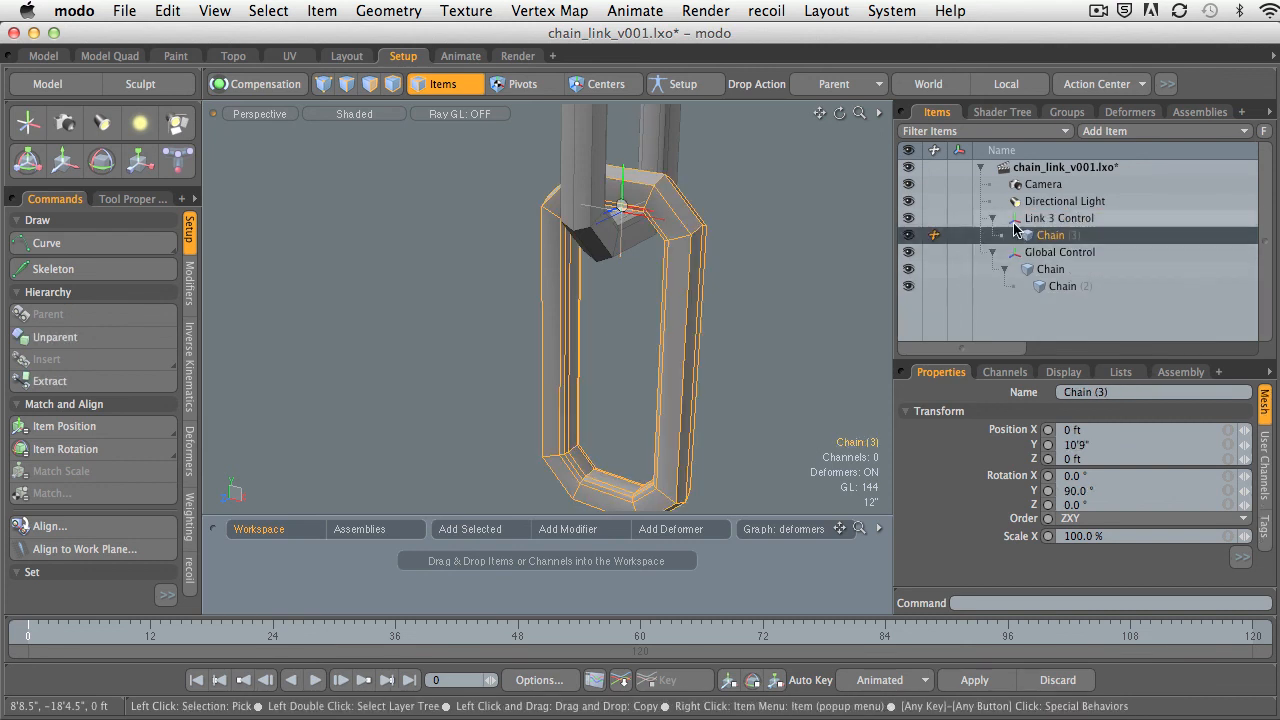
{"action": "left_click_drag", "start_coordinate": [1013, 224], "coordinate": [1078, 292]}
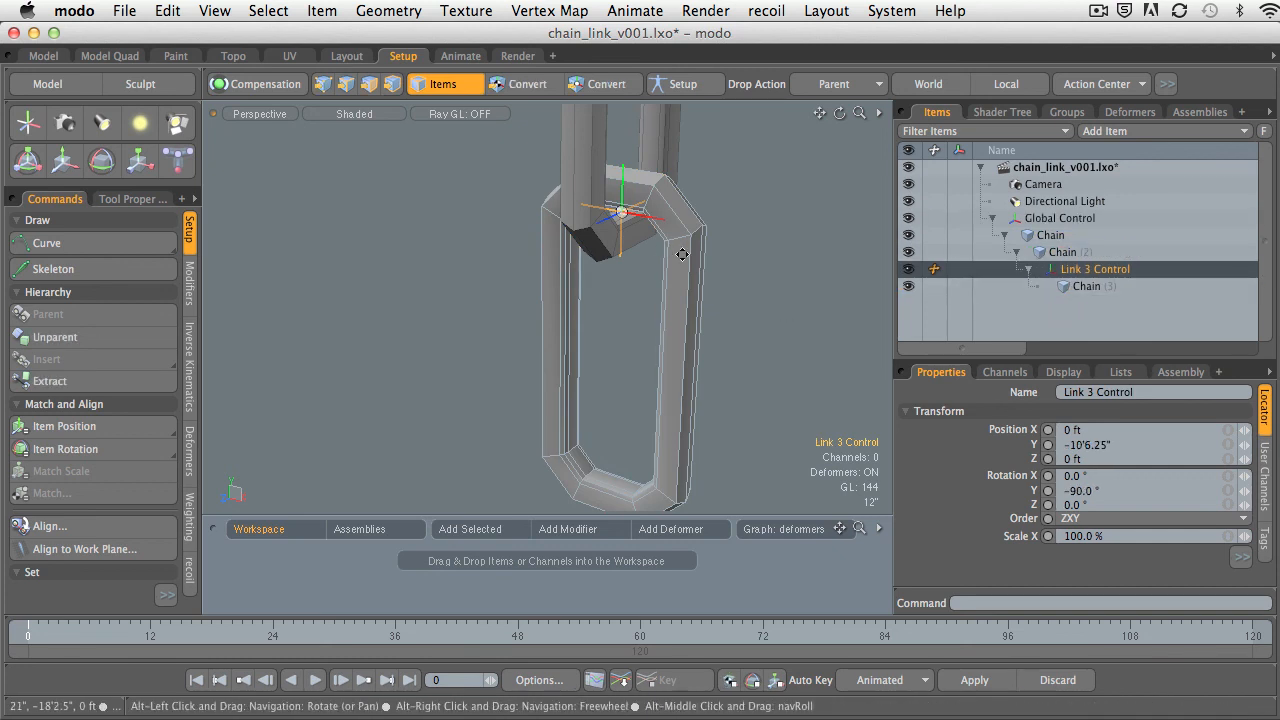
Test the control by rotating Link 3 Control about the joint with the Rotate tool, and undo the rotation.
{"action": "left_click_drag", "start_coordinate": [684, 251], "coordinate": [796, 284], "text": "ctrl+alt"}
{"action": "left_click", "coordinate": [796, 284]}
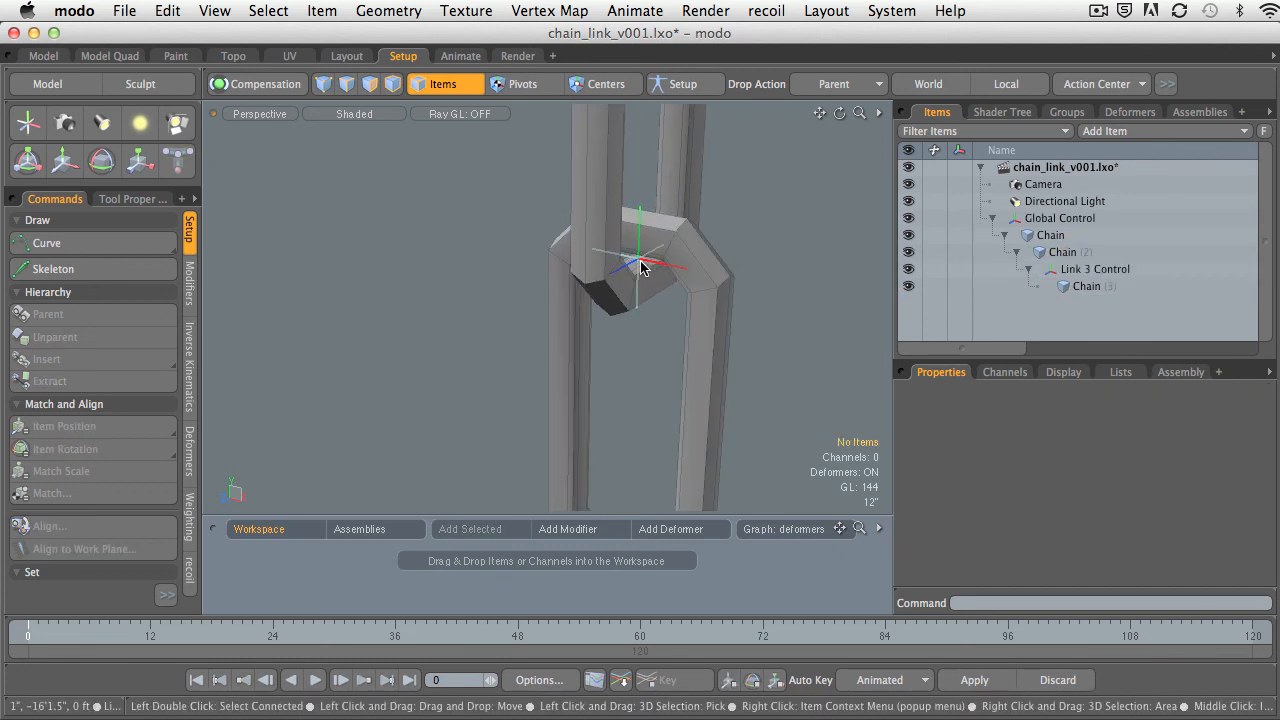
{"action": "left_click", "coordinate": [641, 264]}
{"action": "left_click_drag", "start_coordinate": [666, 329], "coordinate": [706, 286], "text": "alt"}
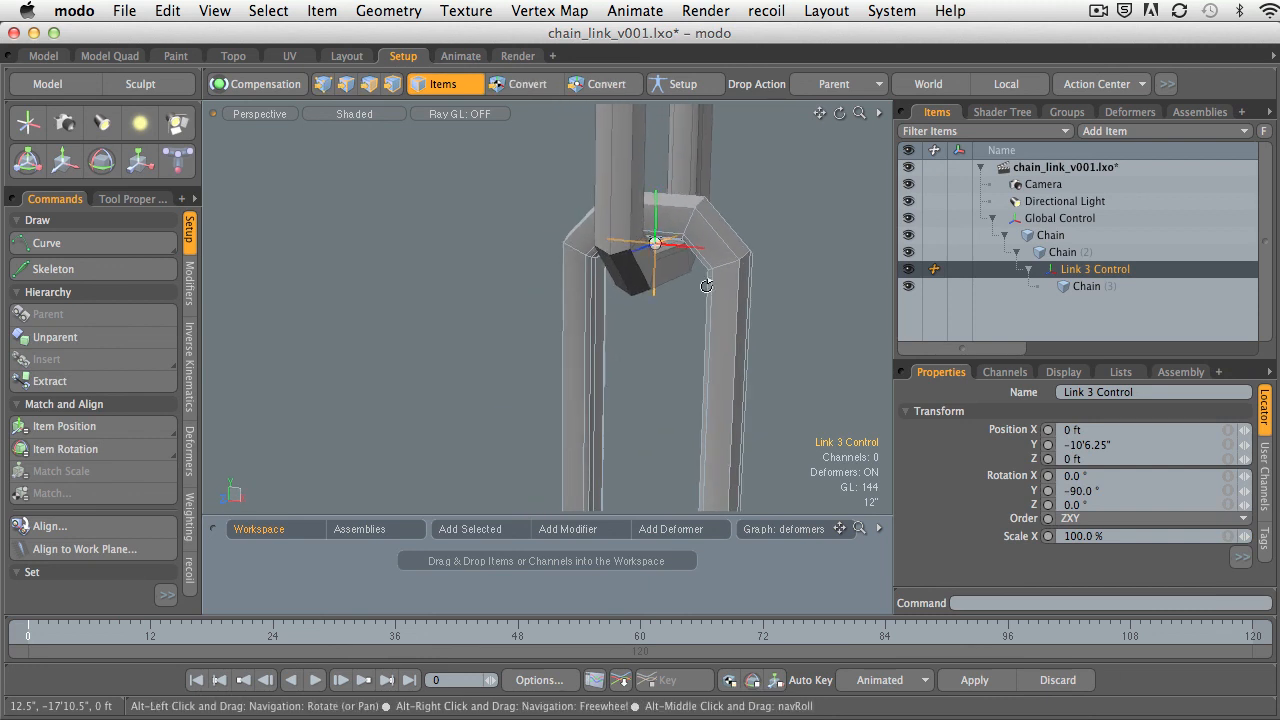
{"action": "key", "text": "e"}
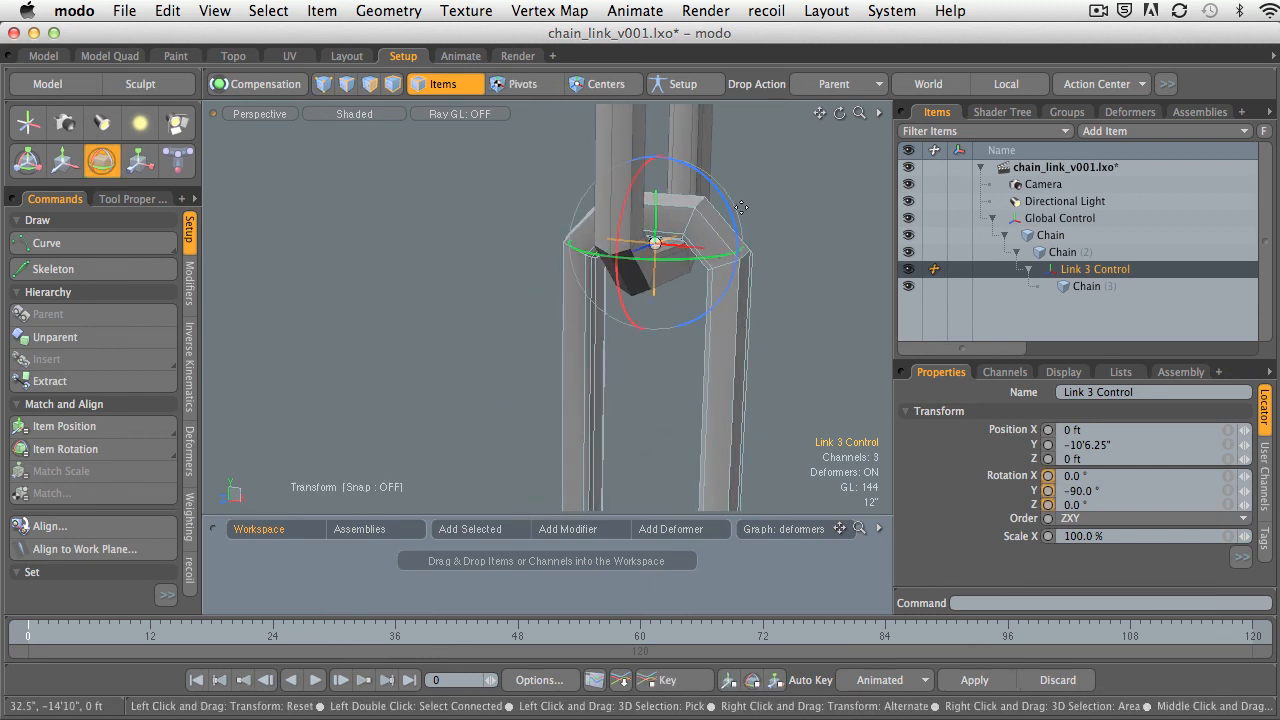
{"action": "left_click_drag", "start_coordinate": [730, 215], "coordinate": [734, 246]}
{"action": "key", "text": "super+z"}
Reselect Link 3 Control and set its locator shape to Custom in the display options.
{"action": "left_click", "coordinate": [779, 219]}
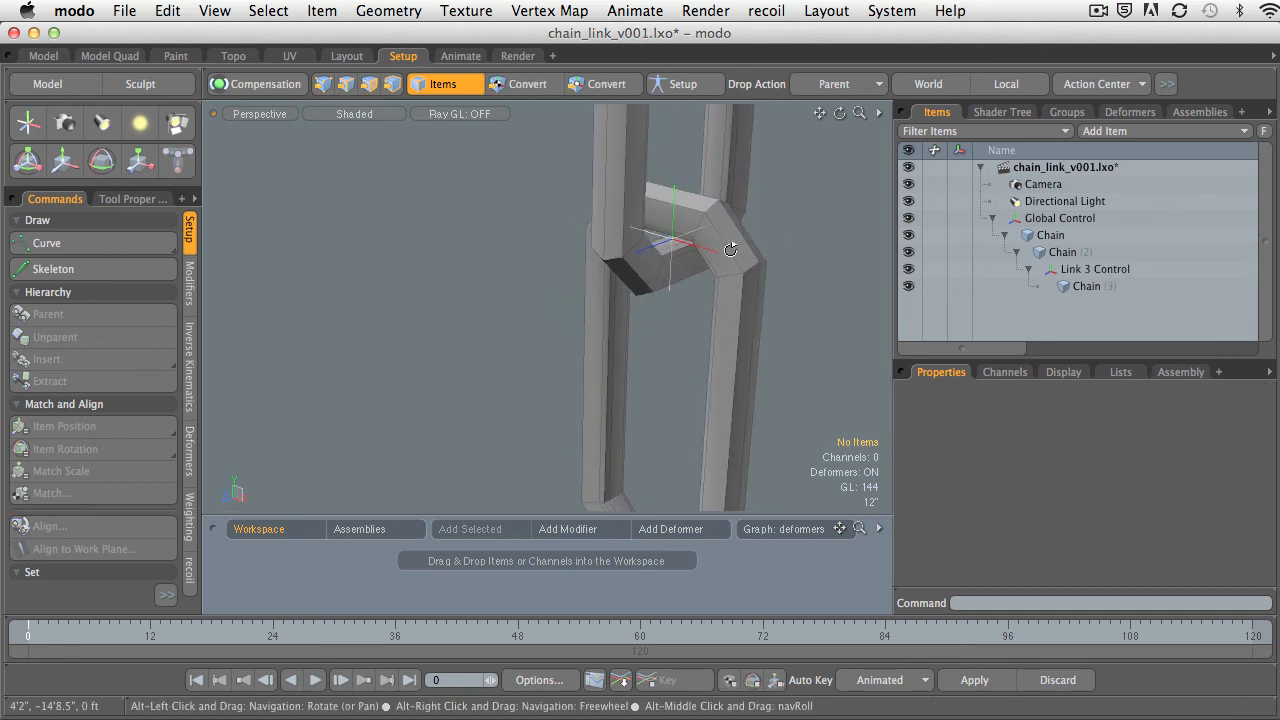
{"action": "left_click", "coordinate": [679, 247]}
{"action": "left_click_drag", "start_coordinate": [1105, 361], "coordinate": [1108, 259]}
{"action": "left_click", "coordinate": [1064, 270]}
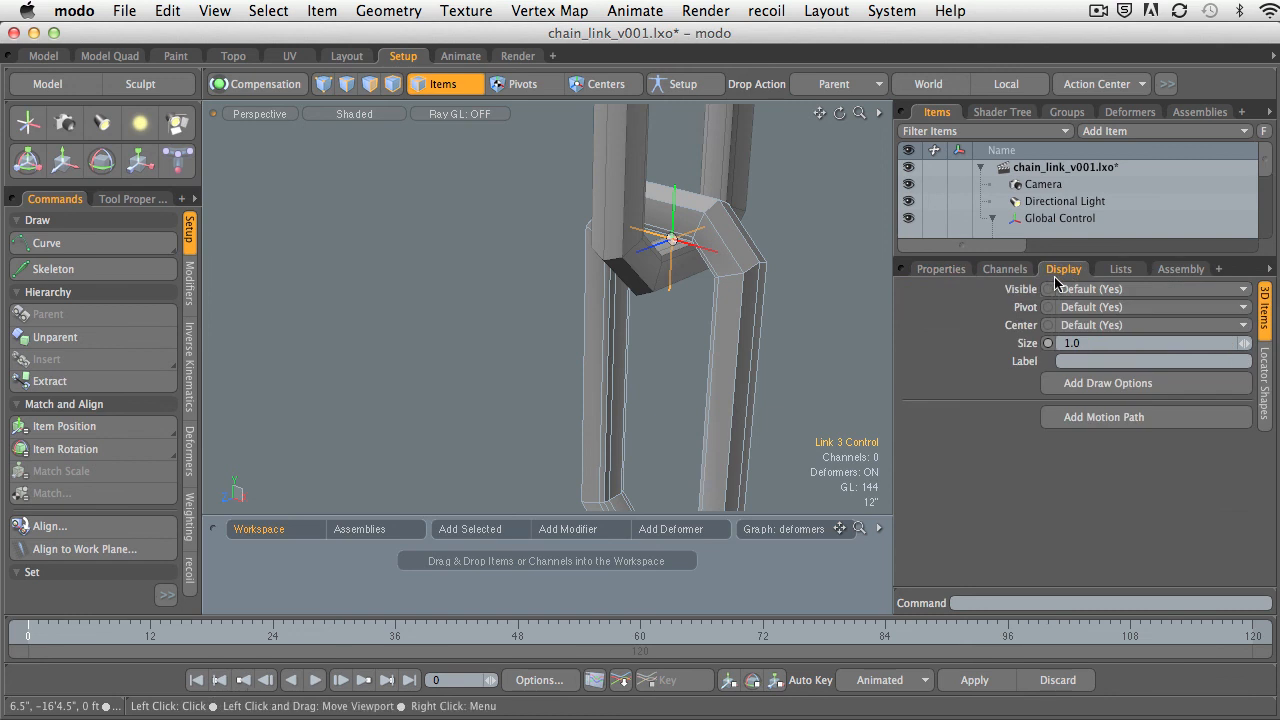
{"action": "left_click", "coordinate": [1262, 366]}
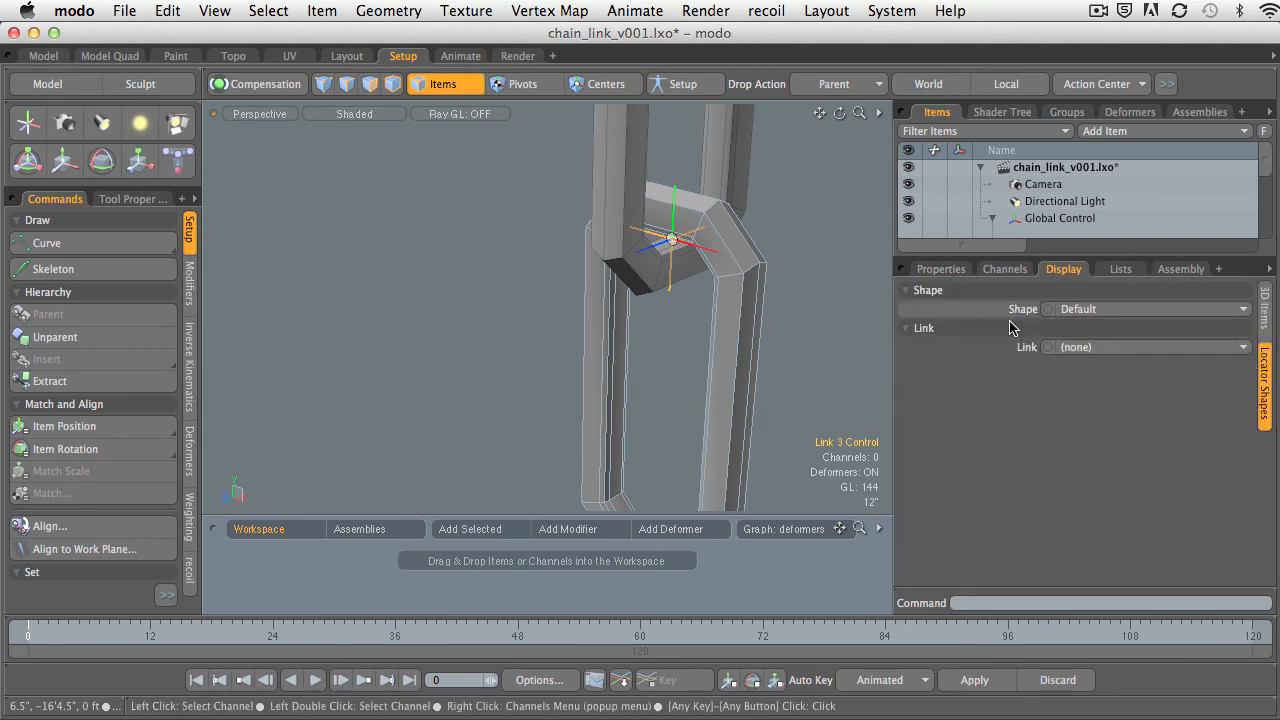
{"action": "left_click", "coordinate": [1082, 309]}
{"action": "left_click", "coordinate": [1084, 322]}
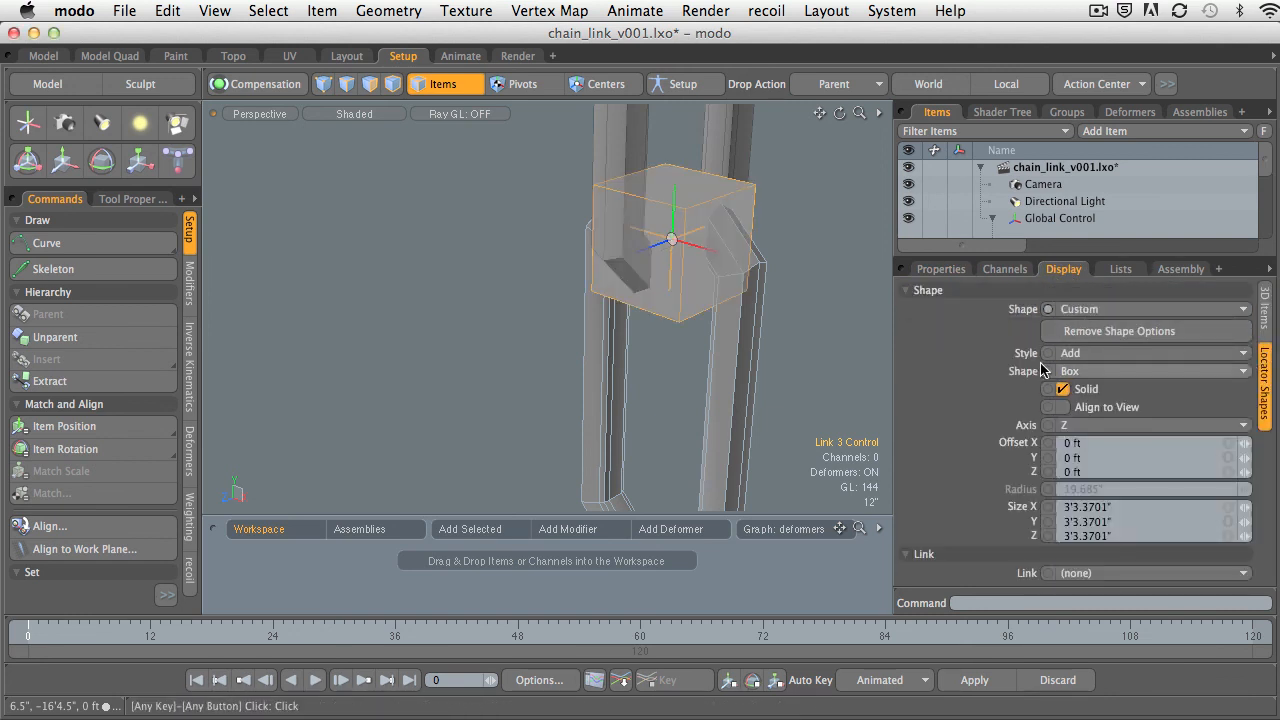
Set the custom shape's style to Replace, try the Cylinder, Sphere and Plane shapes, and settle on Circle.
{"action": "left_click", "coordinate": [1084, 355]}
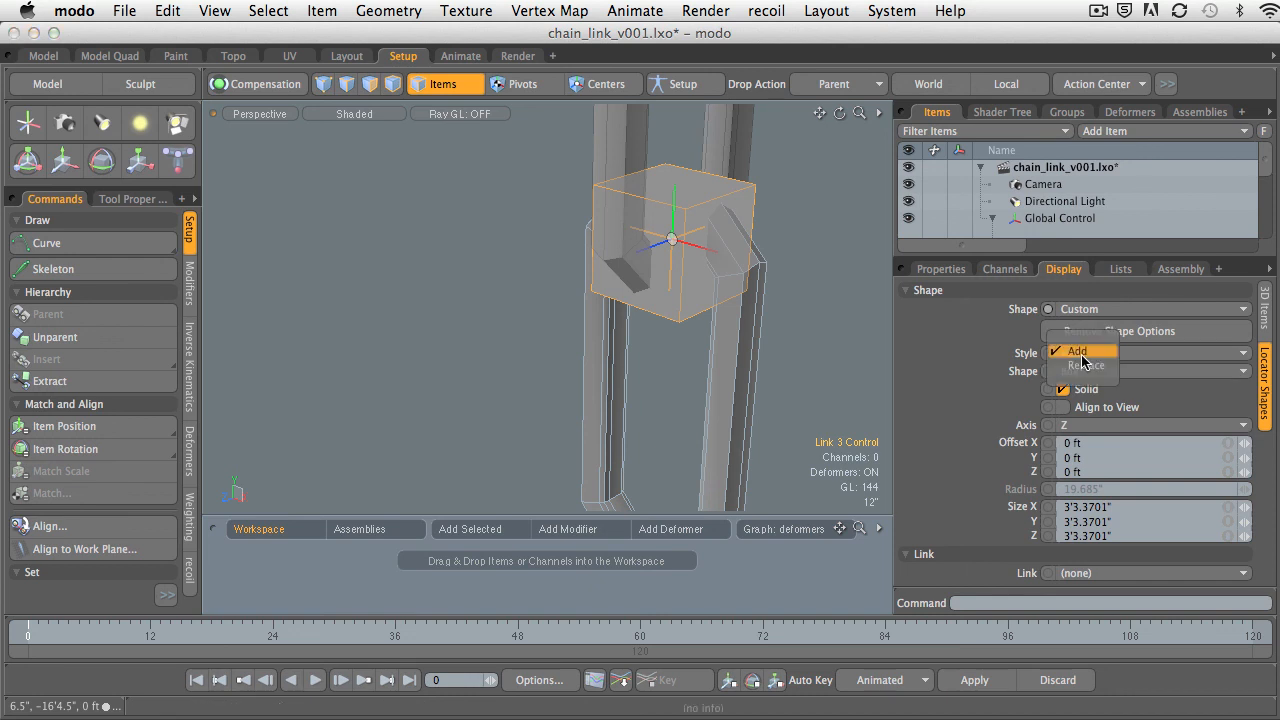
{"action": "left_click", "coordinate": [1082, 366]}
{"action": "left_click", "coordinate": [1080, 372]}
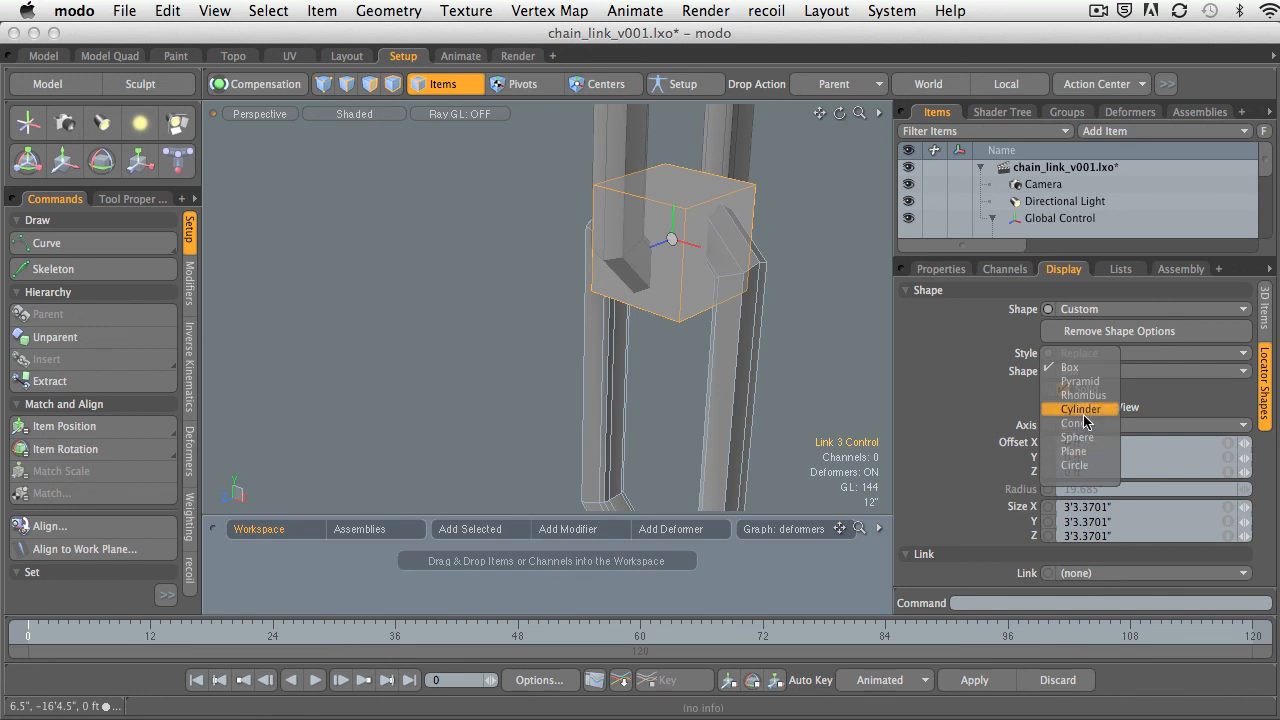
{"action": "left_click", "coordinate": [1084, 409]}
{"action": "left_click", "coordinate": [1095, 376]}
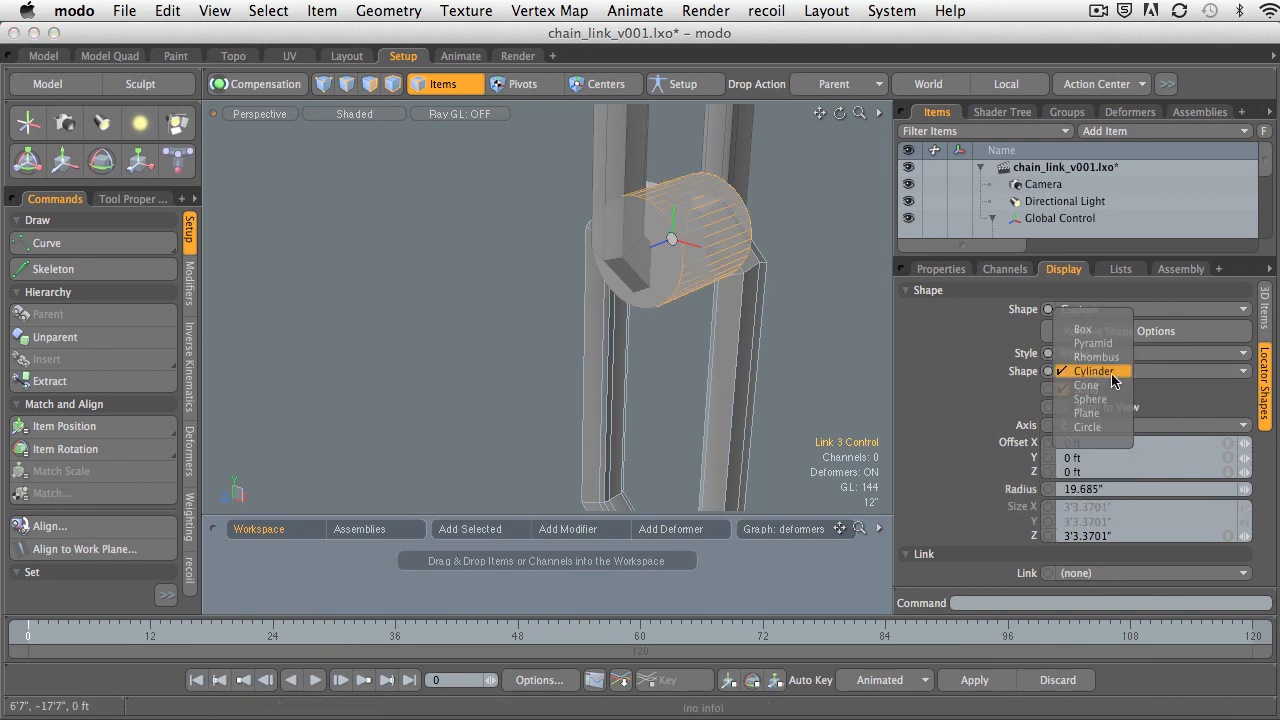
{"action": "left_click", "coordinate": [1117, 401]}
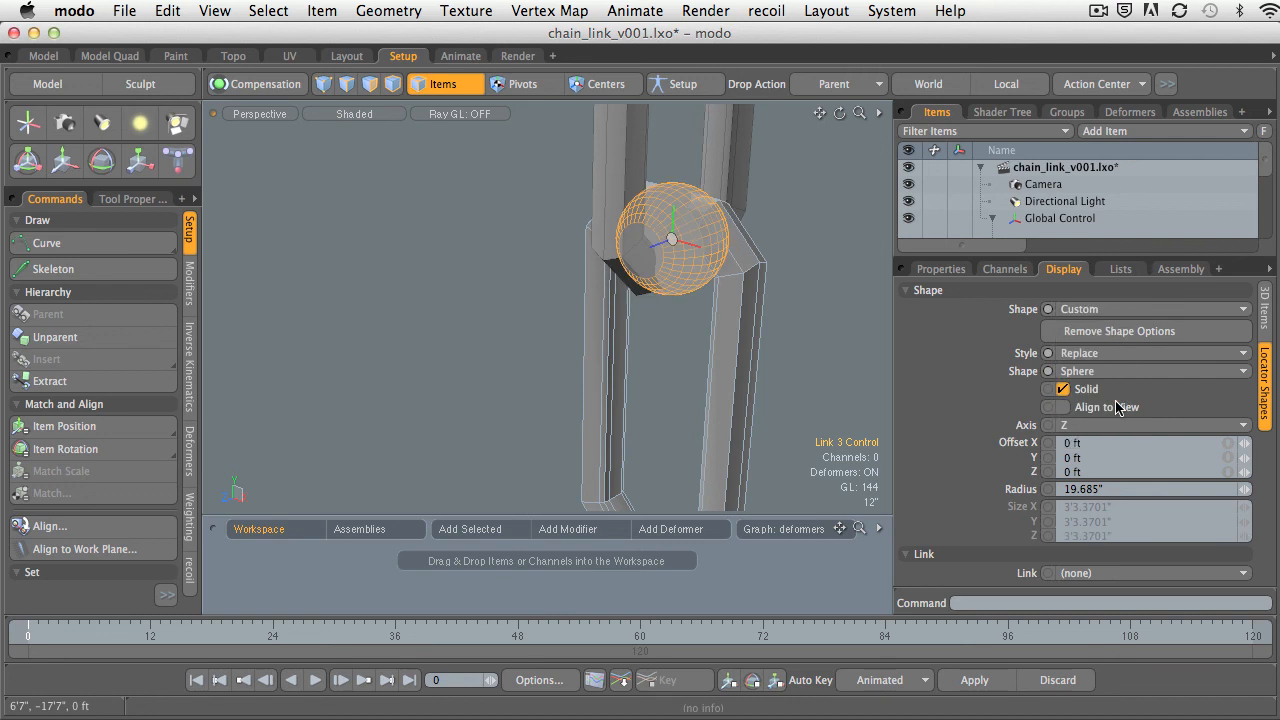
{"action": "left_click", "coordinate": [1115, 372]}
{"action": "left_click", "coordinate": [1119, 386]}
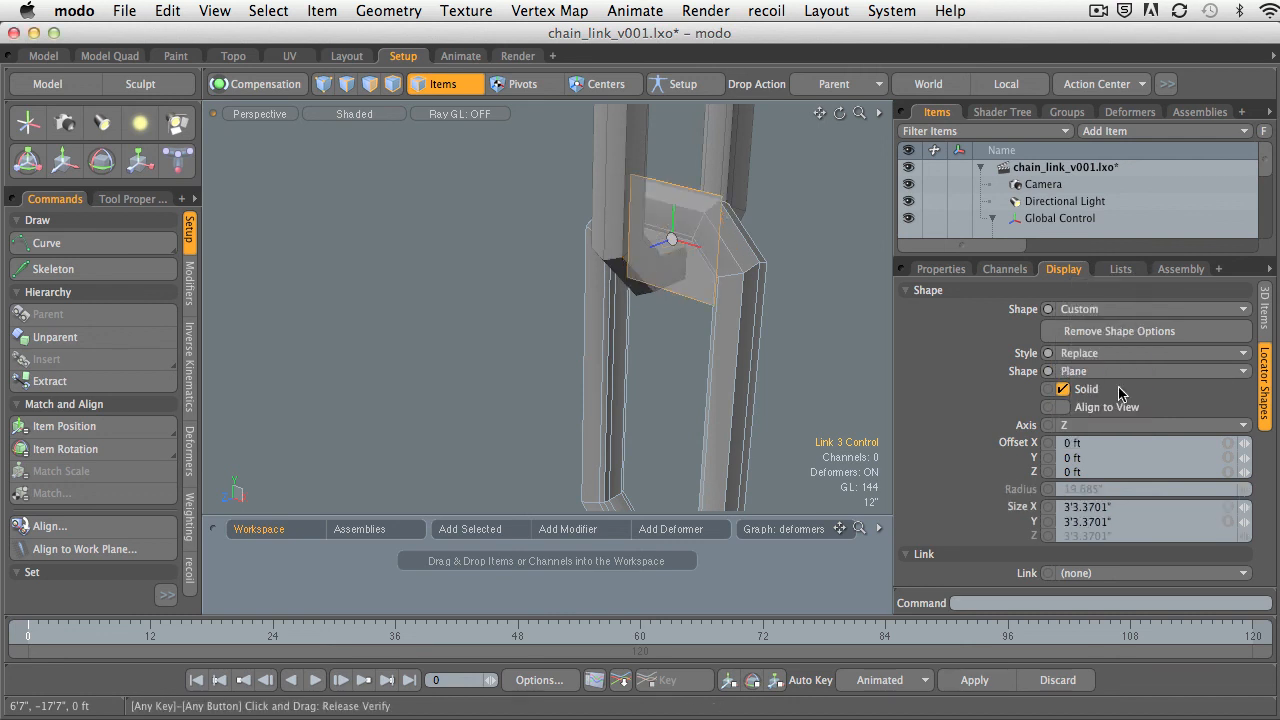
{"action": "left_click", "coordinate": [1108, 372]}
{"action": "left_click", "coordinate": [1125, 390]}
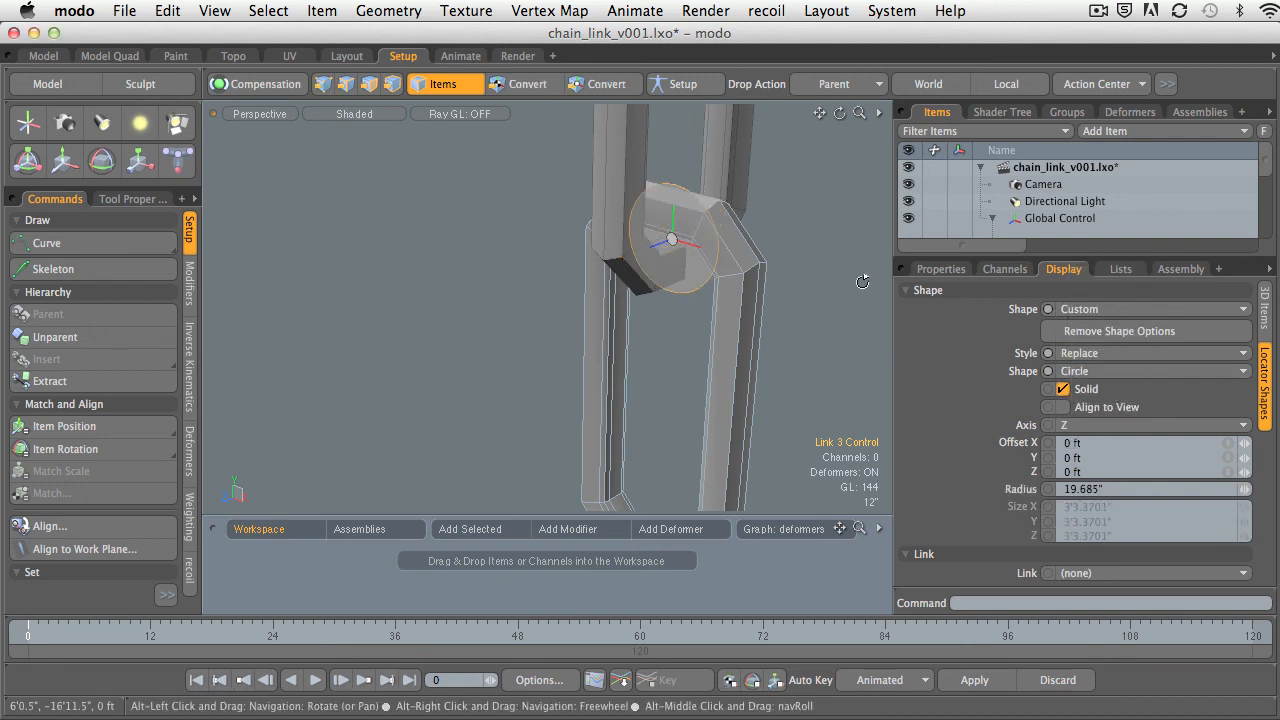
Align the circle shape to the Y axis and enlarge its radius to 6'.
{"action": "mouse_move", "coordinate": [800, 320]}
{"action": "left_mouse_down", "text": "alt"}
{"action": "mouse_move", "coordinate": [755, 312]}
{"action": "mouse_move", "coordinate": [812, 335]}
{"action": "left_mouse_up", "text": "alt"}
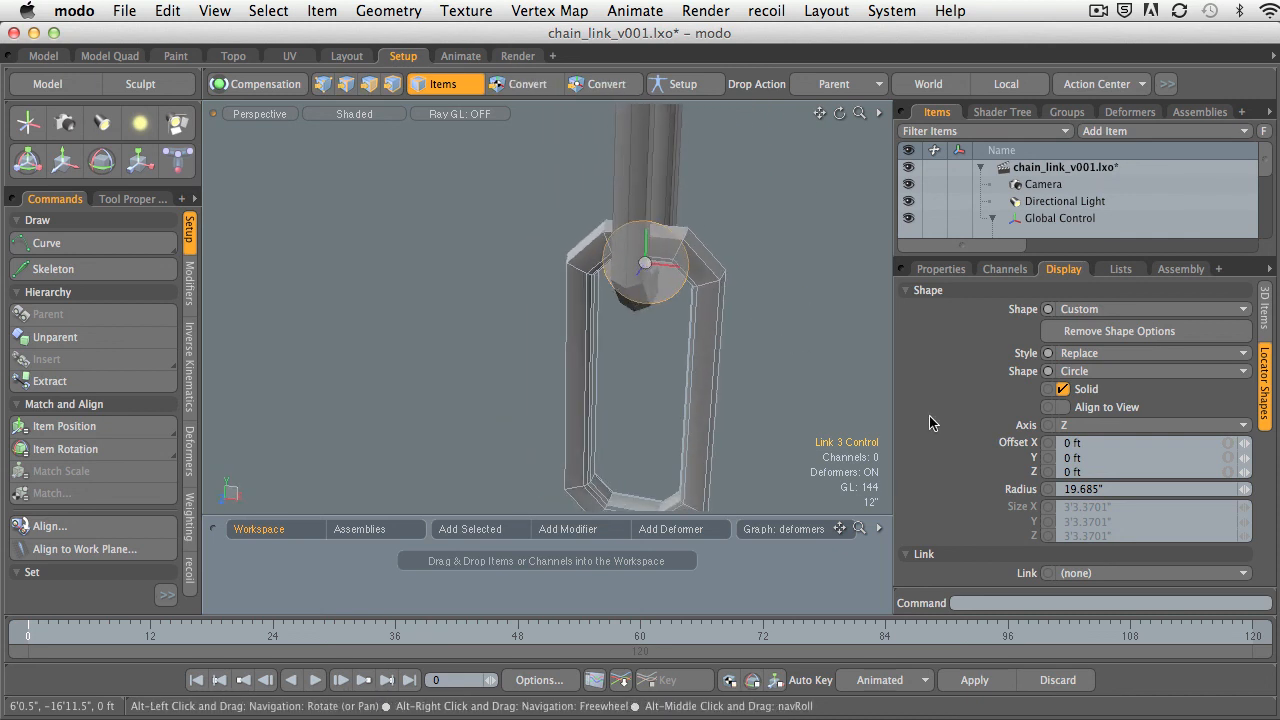
{"action": "left_click", "coordinate": [1114, 426]}
{"action": "left_click_drag", "start_coordinate": [678, 362], "coordinate": [723, 364], "text": "alt"}
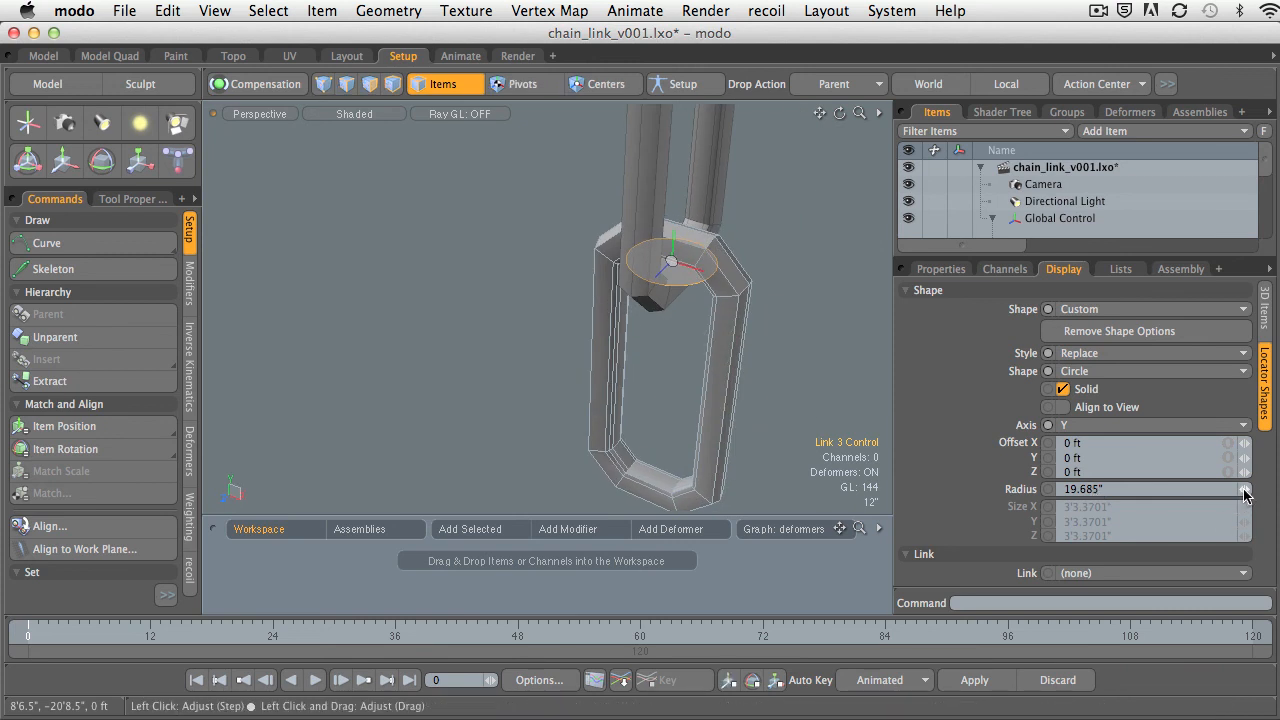
{"action": "left_click_drag", "start_coordinate": [1245, 493], "coordinate": [1007, 494]}
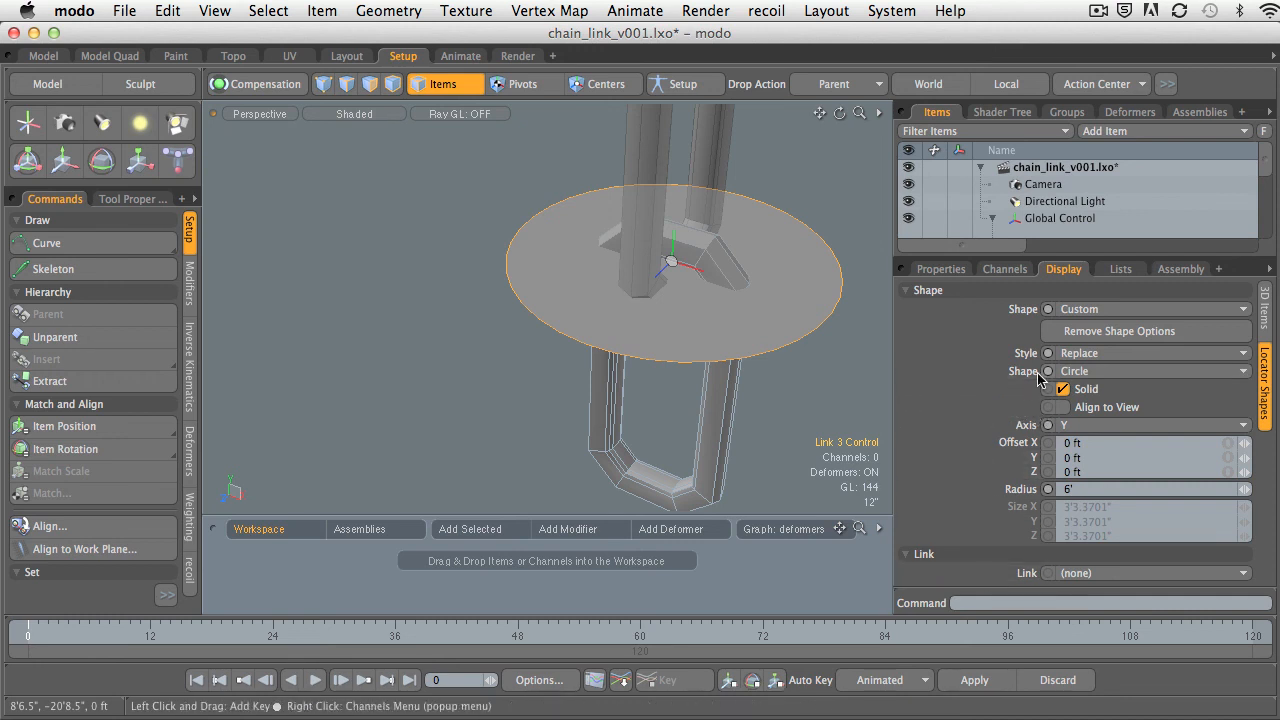
Add draw options to Link 3 Control and set its wireframe to User with a red color (1.0, 0.0, 0.0).
{"action": "left_click_drag", "start_coordinate": [837, 277], "coordinate": [832, 315], "text": "alt"}
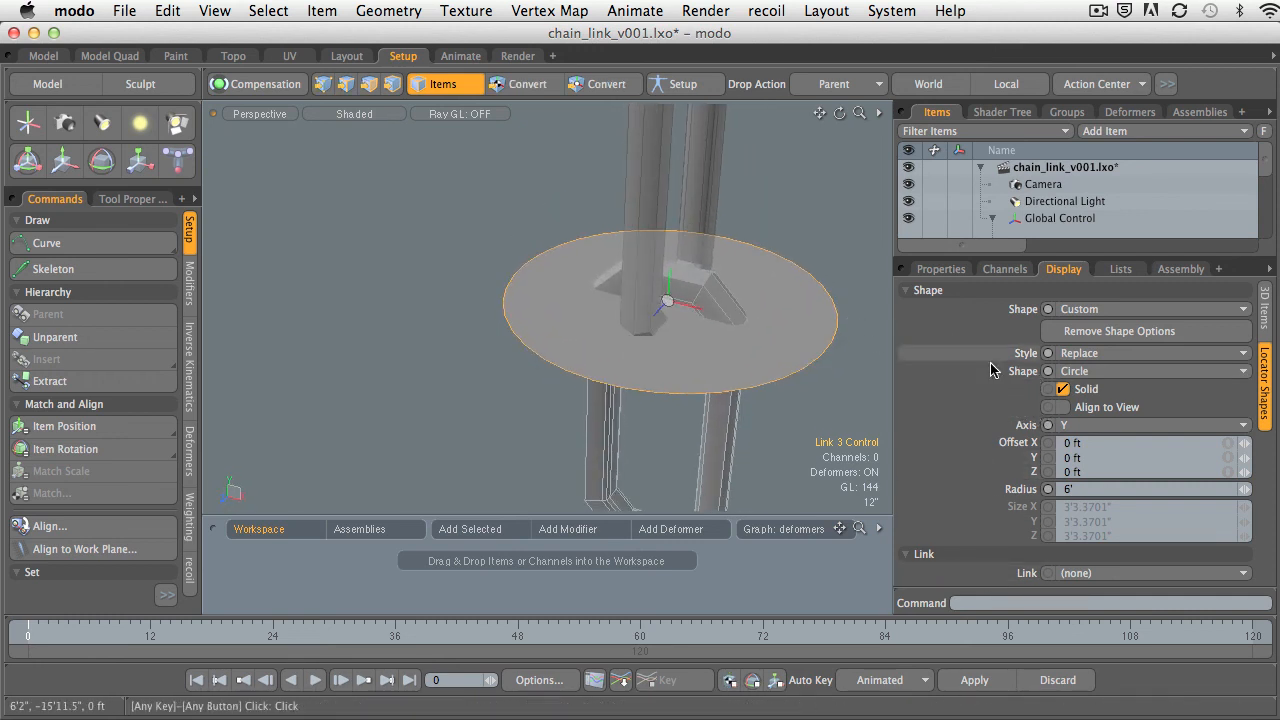
{"action": "left_click", "coordinate": [1265, 316]}
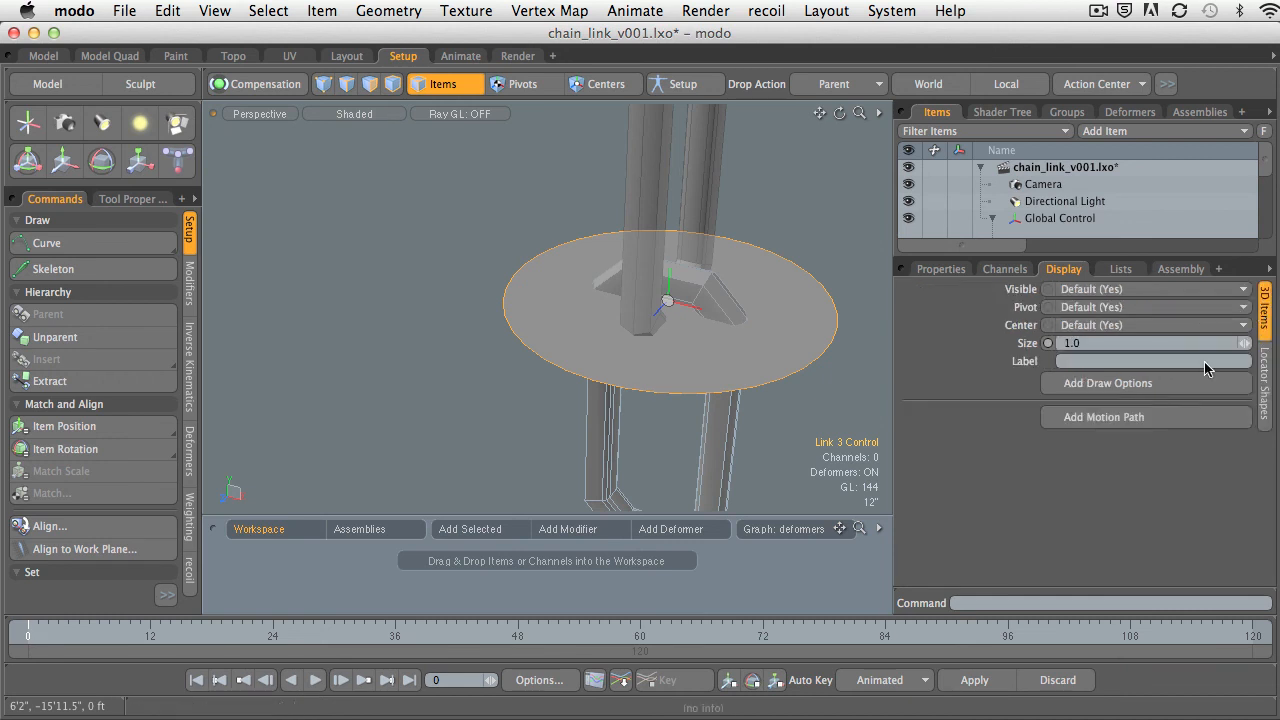
{"action": "left_click", "coordinate": [1078, 386]}
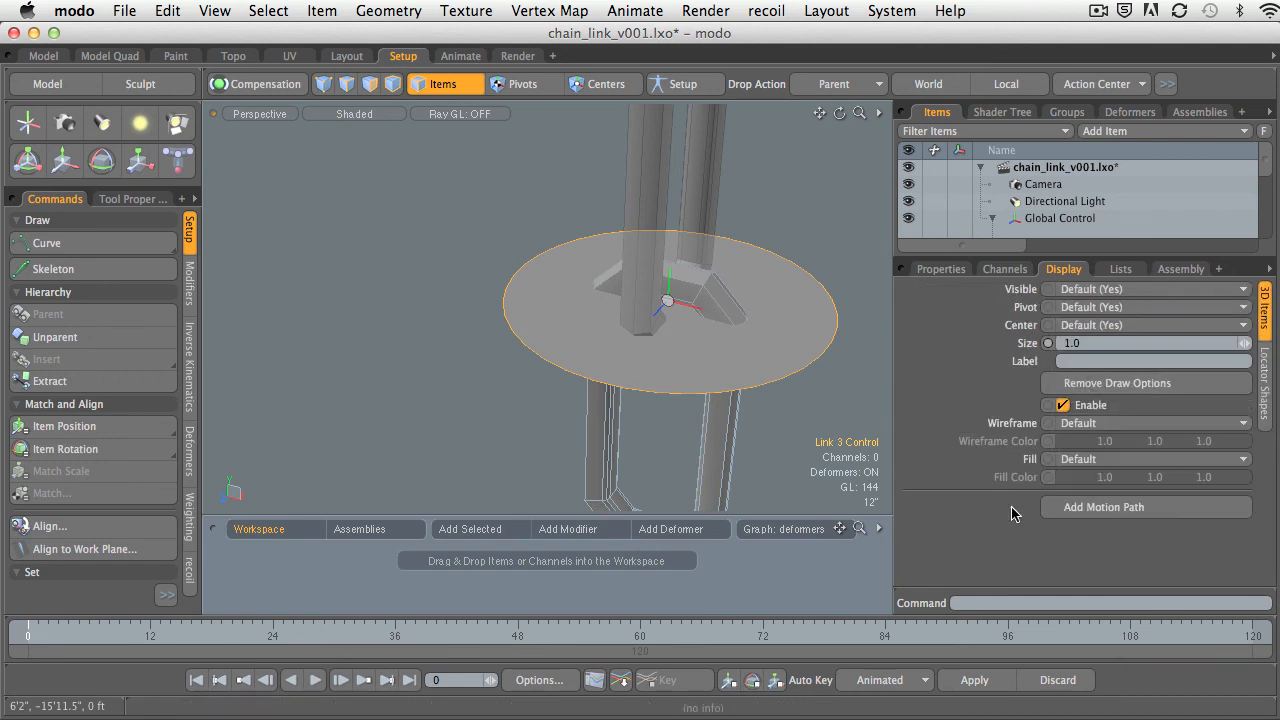
{"action": "left_click", "coordinate": [1066, 424]}
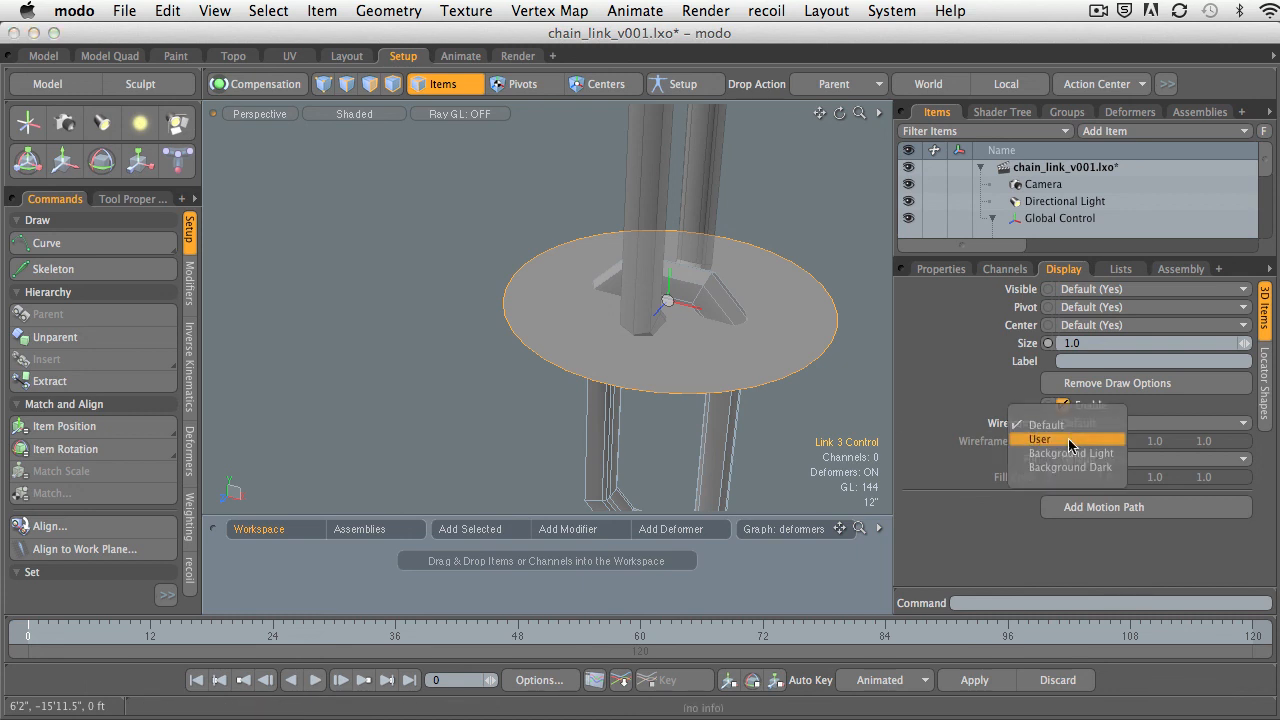
{"action": "left_click", "coordinate": [1068, 440]}
{"action": "left_click", "coordinate": [1072, 441]}
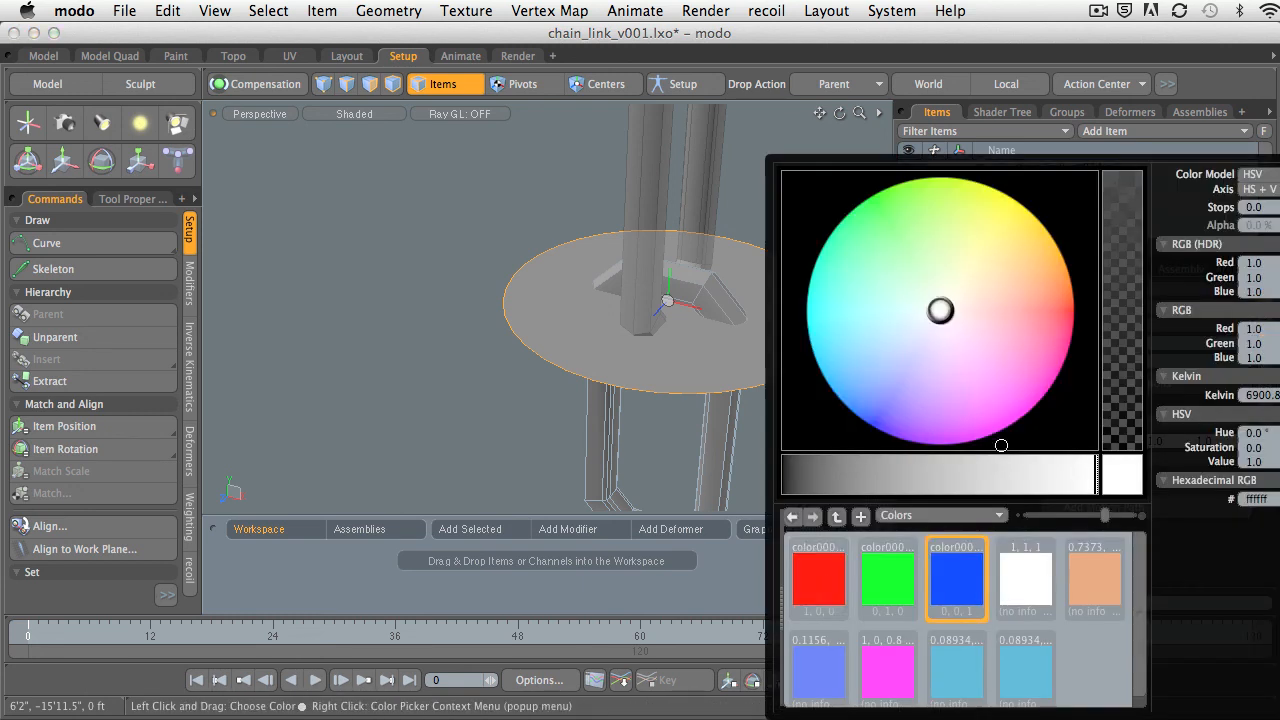
{"action": "left_click", "coordinate": [831, 566]}
{"action": "left_click", "coordinate": [435, 396]}
{"action": "left_click_drag", "start_coordinate": [648, 400], "coordinate": [880, 417], "text": "alt"}
{"action": "left_click", "coordinate": [758, 331]}
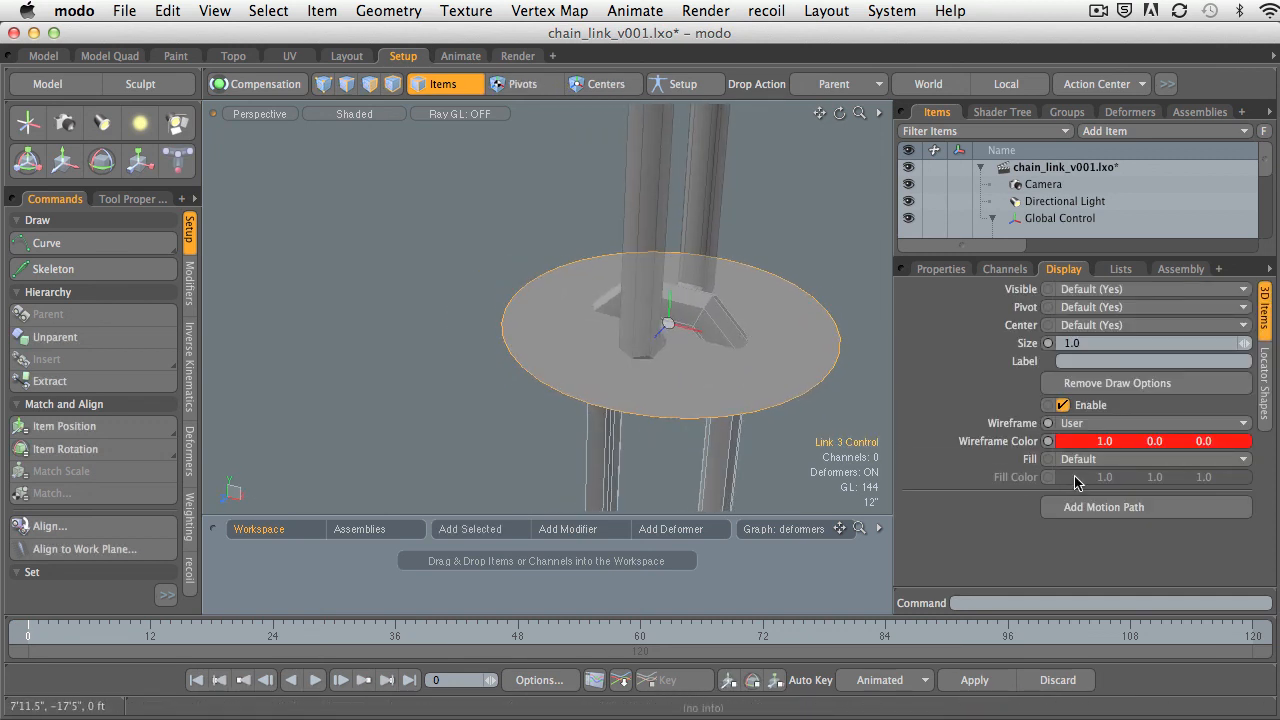
Turn off Solid for the circle shape so that only its outline is drawn.
{"action": "left_click", "coordinate": [1262, 388]}
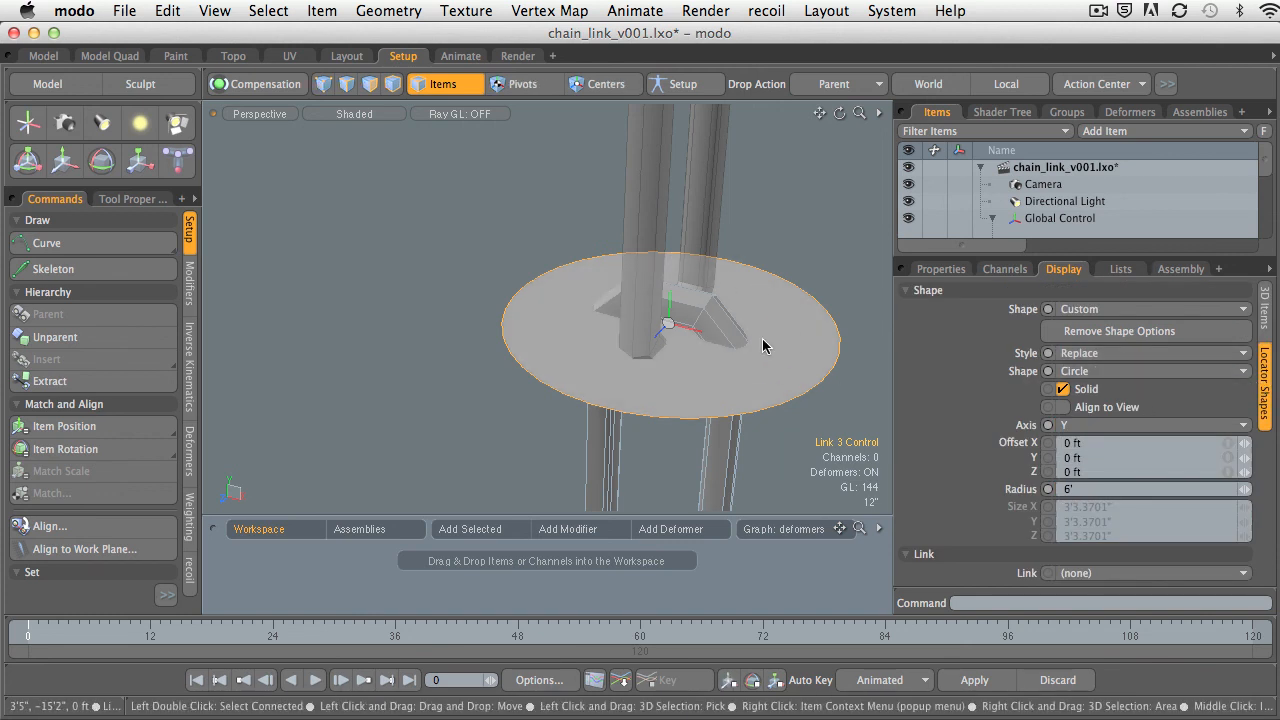
{"action": "left_click", "coordinate": [1062, 389]}
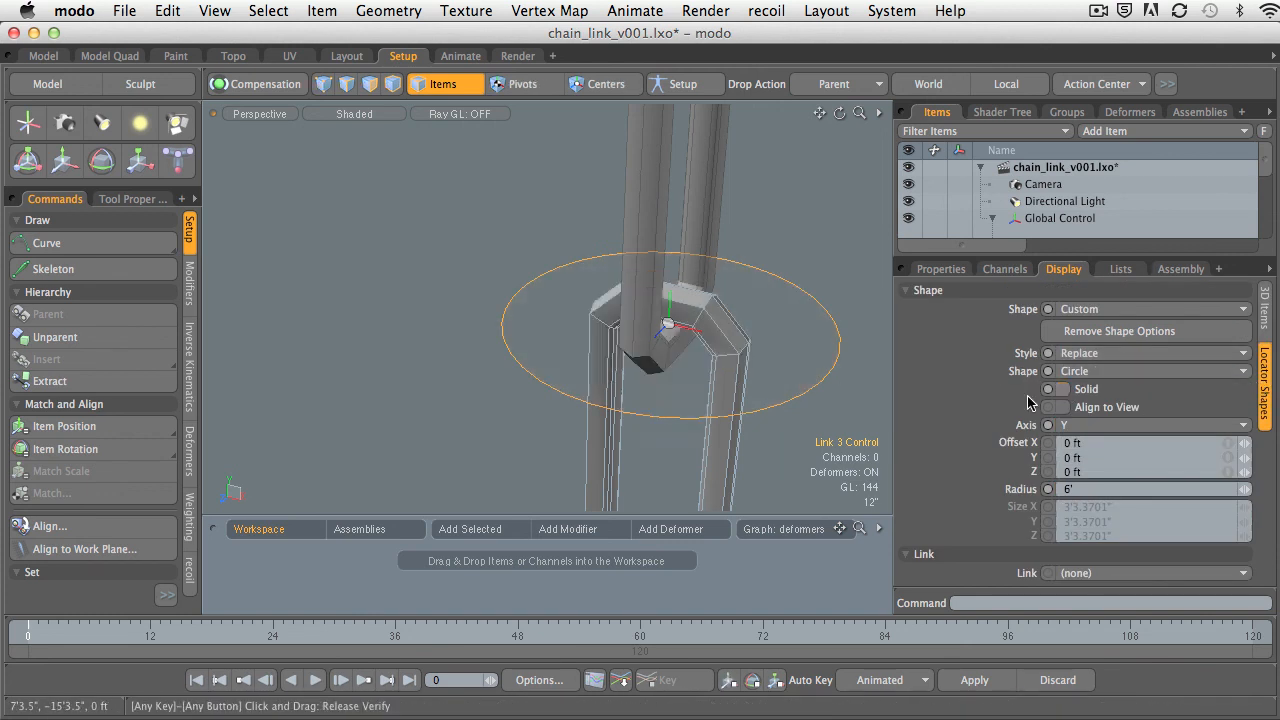
{"action": "left_click_drag", "start_coordinate": [835, 300], "coordinate": [602, 374], "text": "alt"}
{"action": "left_click", "coordinate": [829, 289]}
{"action": "left_click_drag", "start_coordinate": [602, 374], "coordinate": [671, 297], "text": "alt+shift"}
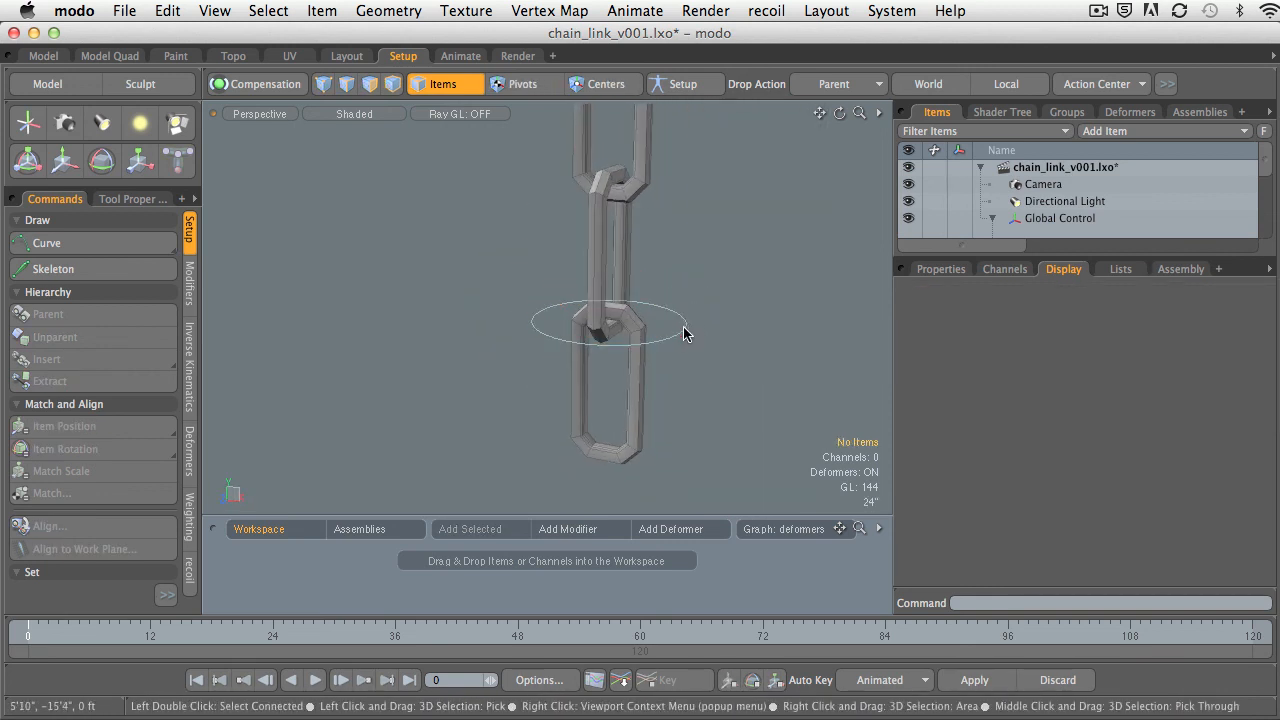
Test the circle control by selecting and rotating it in the viewport, and undo the rotation.
{"action": "left_click", "coordinate": [681, 338]}
{"action": "left_click_drag", "start_coordinate": [681, 338], "coordinate": [723, 375], "text": "alt+shift"}
{"action": "key", "text": "e"}
{"action": "left_click_drag", "start_coordinate": [737, 286], "coordinate": [735, 380]}
{"action": "key", "text": "super+z"}
{"action": "key", "text": "super+z"}
{"action": "left_click", "coordinate": [771, 291]}
Check from several view angles how easily the unfilled circle control can be selected by its outline.
{"action": "left_click_drag", "start_coordinate": [735, 380], "coordinate": [722, 330], "text": "alt"}
{"action": "left_click_drag", "start_coordinate": [722, 330], "coordinate": [712, 395], "text": "ctrl+alt"}
{"action": "left_click", "coordinate": [678, 352]}
{"action": "left_click", "coordinate": [672, 343]}
{"action": "left_click", "coordinate": [661, 342]}
{"action": "left_click", "coordinate": [711, 394]}
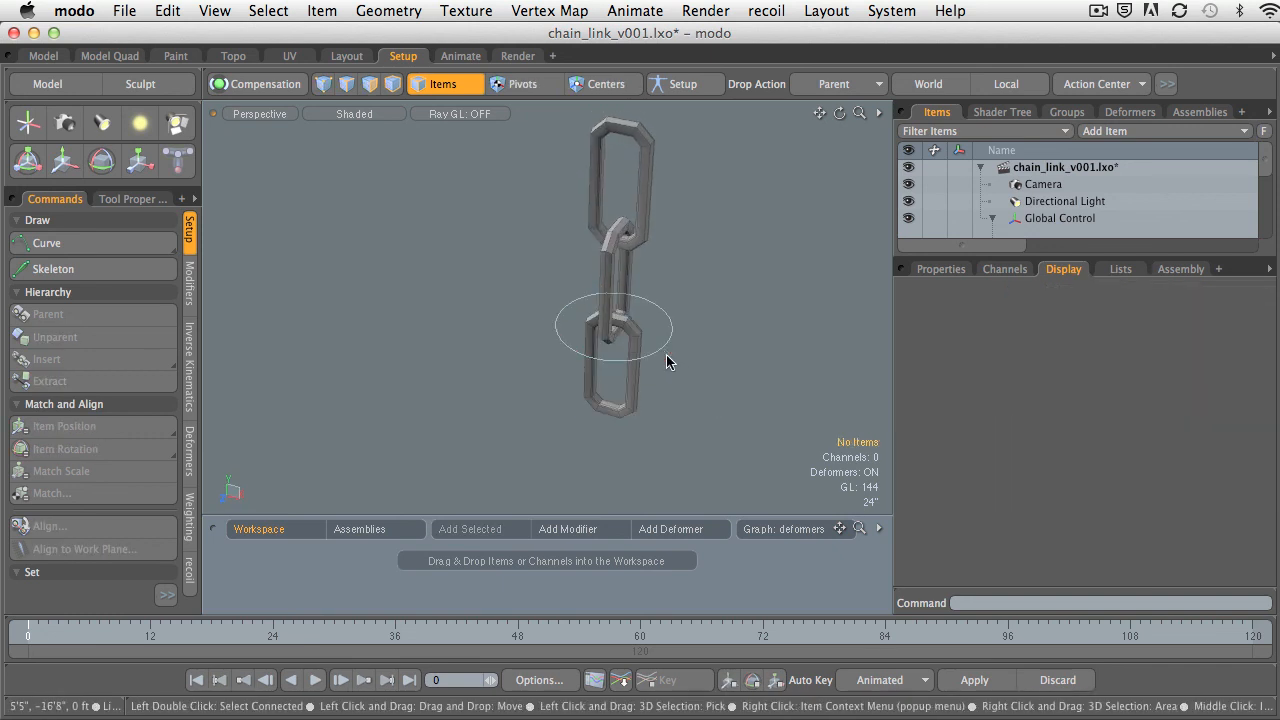
{"action": "left_click", "coordinate": [663, 348]}
{"action": "left_click", "coordinate": [664, 346]}
{"action": "left_click", "coordinate": [665, 345]}
{"action": "left_click_drag", "start_coordinate": [674, 392], "coordinate": [716, 392], "text": "alt"}
{"action": "left_click_drag", "start_coordinate": [716, 392], "coordinate": [695, 358], "text": "alt+shift"}
{"action": "mouse_move", "coordinate": [695, 358]}
{"action": "left_mouse_down", "text": "ctrl+alt"}
{"action": "mouse_move", "coordinate": [731, 374]}
{"action": "mouse_move", "coordinate": [704, 386]}
{"action": "mouse_move", "coordinate": [718, 389]}
{"action": "mouse_move", "coordinate": [688, 378]}
{"action": "left_mouse_up", "text": "ctrl+alt"}
{"action": "left_click", "coordinate": [718, 389]}
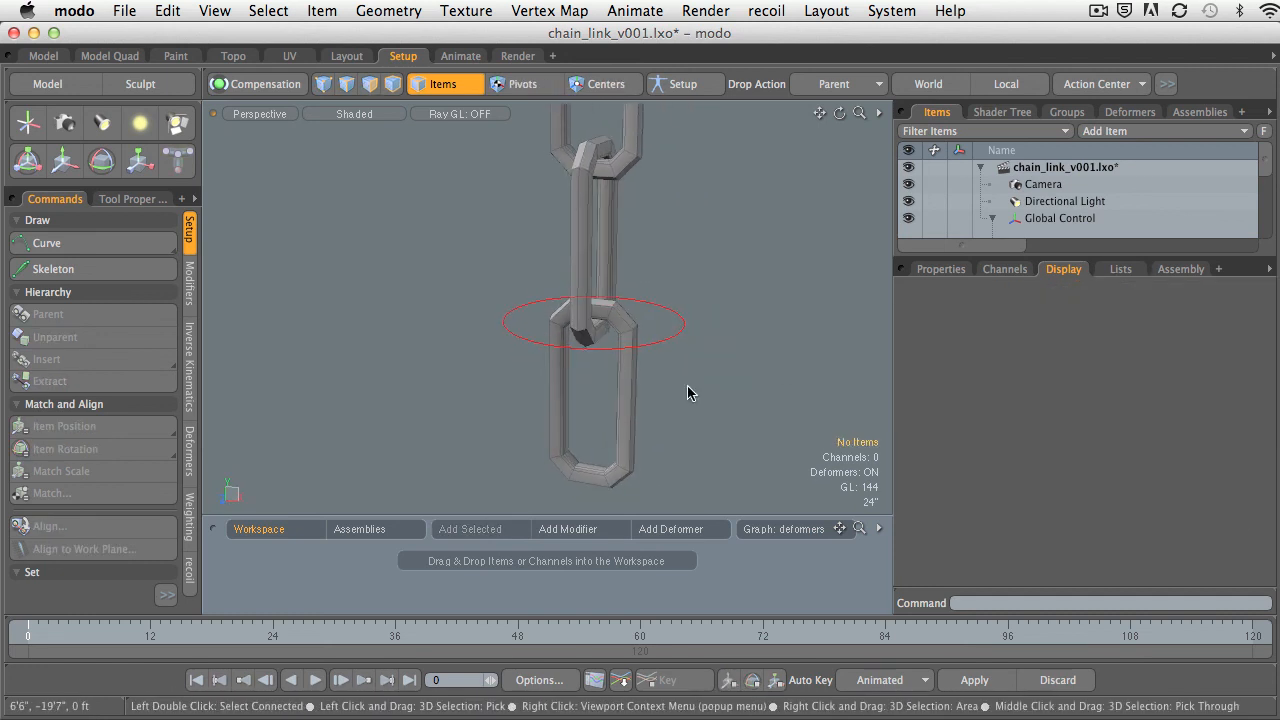
Reselect Link 3 Control and turn Solid back on for its circle shape.
{"action": "left_click", "coordinate": [676, 338]}
{"action": "left_click_drag", "start_coordinate": [676, 338], "coordinate": [816, 384], "text": "alt"}
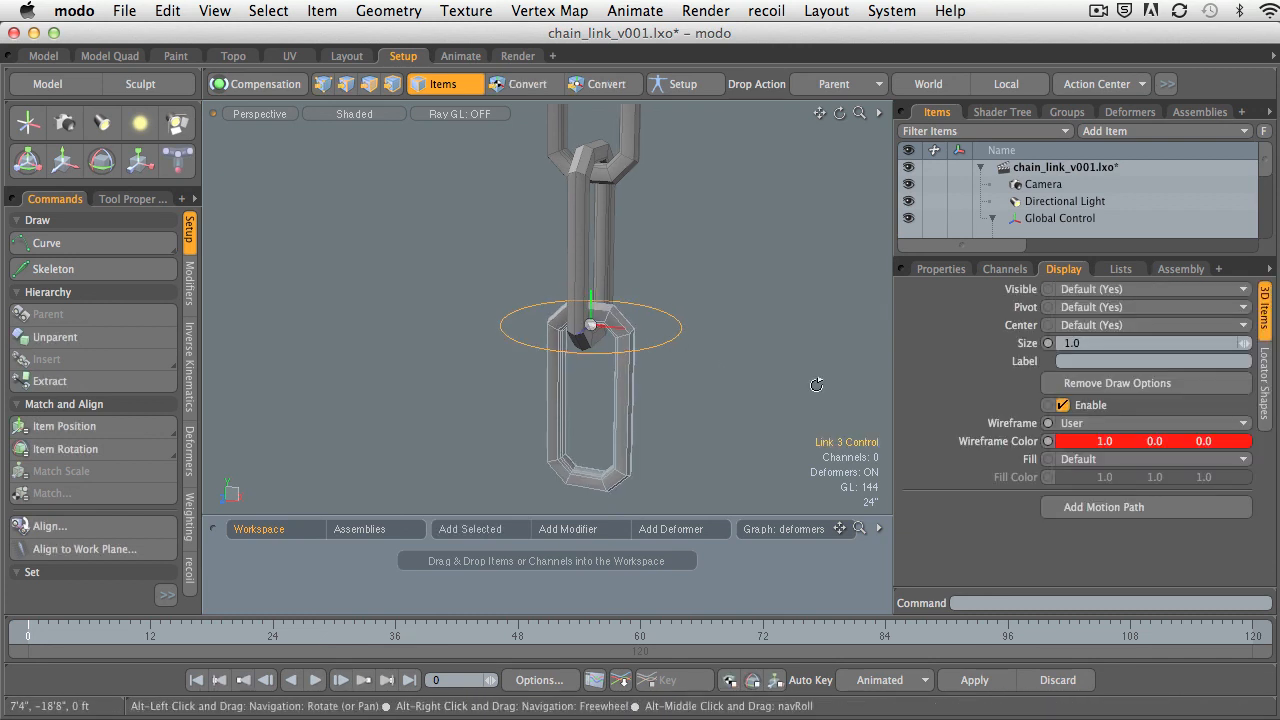
{"action": "left_click", "coordinate": [1264, 380]}
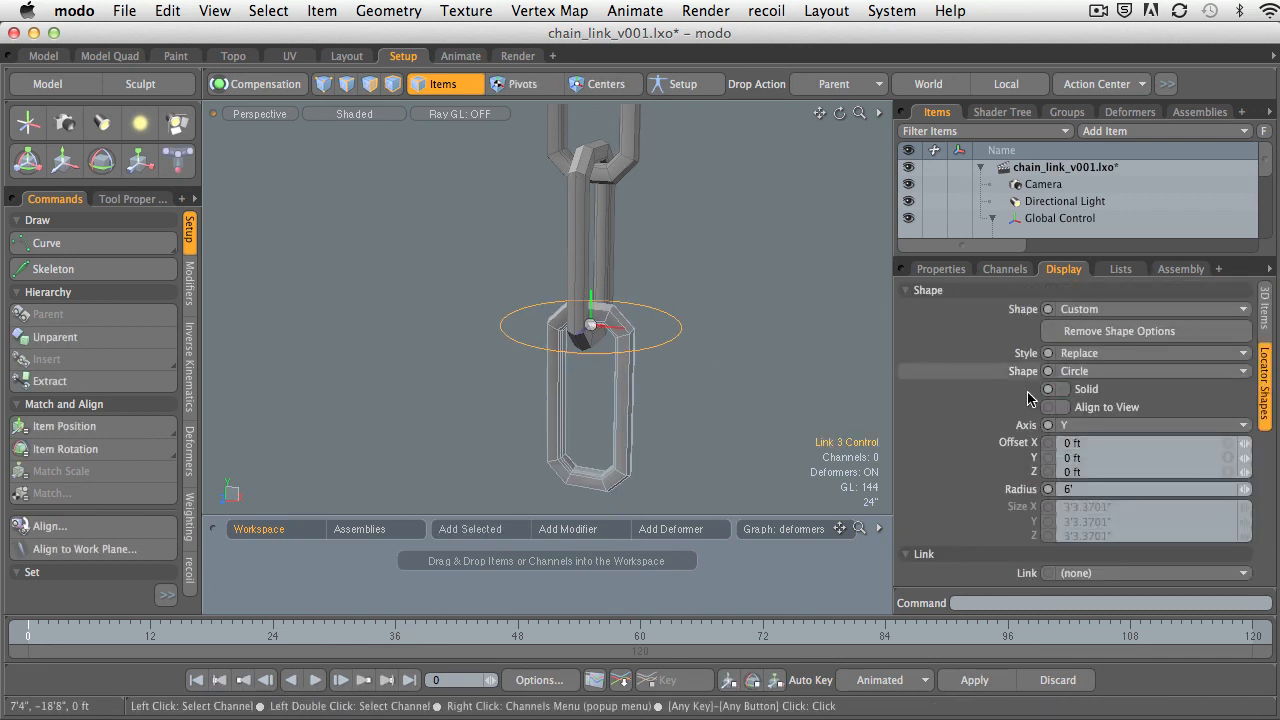
{"action": "left_click", "coordinate": [1062, 389]}
{"action": "left_click_drag", "start_coordinate": [850, 430], "coordinate": [1143, 506], "text": "alt"}
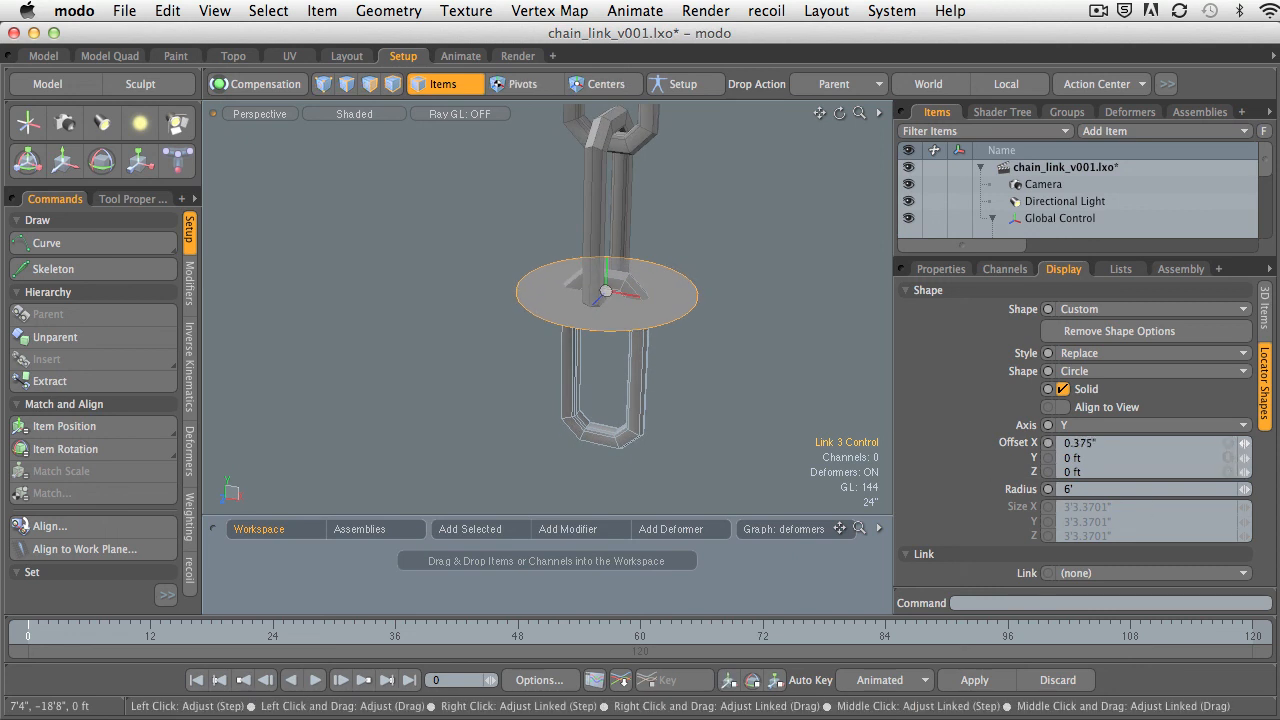
Offset the circle shape 13' along X so it sits beside the chain, and deselect the control.
{"action": "mouse_move", "coordinate": [1244, 443]}
{"action": "left_mouse_down"}
{"action": "mouse_move", "coordinate": [1275, 443]}
{"action": "mouse_move", "coordinate": [1264, 443]}
{"action": "left_mouse_up"}
{"action": "left_click_drag", "start_coordinate": [765, 405], "coordinate": [670, 405], "text": "alt+shift"}
{"action": "left_click_drag", "start_coordinate": [670, 405], "coordinate": [701, 388], "text": "ctrl+alt"}
{"action": "left_click", "coordinate": [663, 397]}
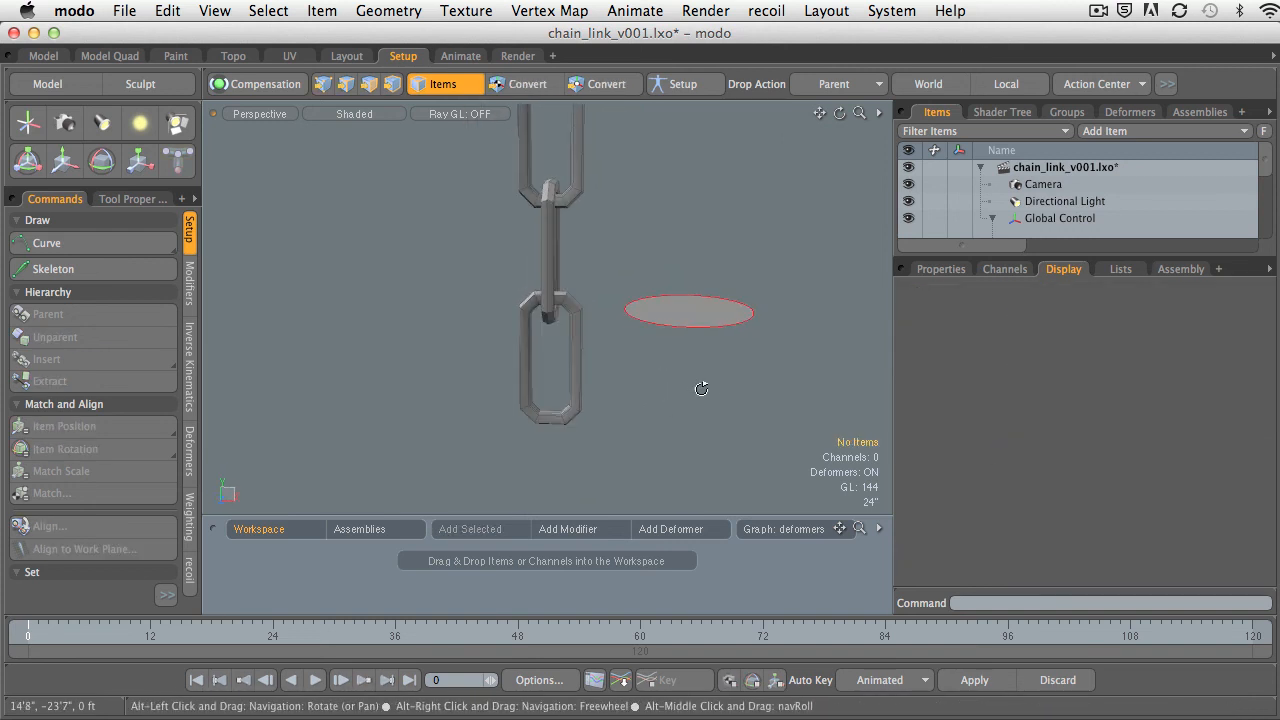
Reselect Link 3 Control by its circle and lower the shape below the joint with a negative Y offset.
{"action": "left_click", "coordinate": [704, 322]}
{"action": "left_click_drag", "start_coordinate": [706, 333], "coordinate": [663, 353], "text": "alt+shift"}
{"action": "left_click", "coordinate": [1263, 387]}
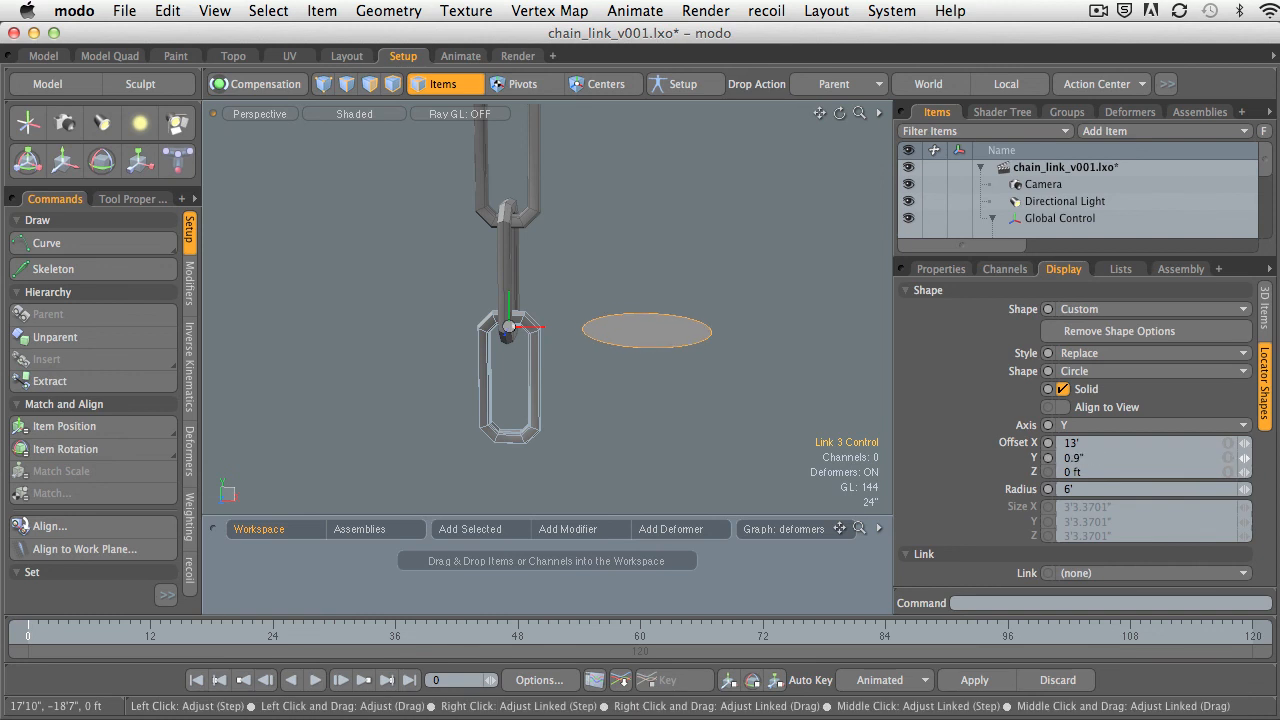
{"action": "mouse_move", "coordinate": [1245, 458]}
{"action": "left_mouse_down"}
{"action": "mouse_move", "coordinate": [1190, 458]}
{"action": "mouse_move", "coordinate": [1220, 458]}
{"action": "left_mouse_up"}
Test the offset control by rotating Link 3 Control, undo the rotation, and drop the Rotate tool.
{"action": "left_click_drag", "start_coordinate": [666, 275], "coordinate": [673, 396], "text": "alt+shift"}
{"action": "left_click", "coordinate": [708, 327]}
{"action": "left_click", "coordinate": [694, 424]}
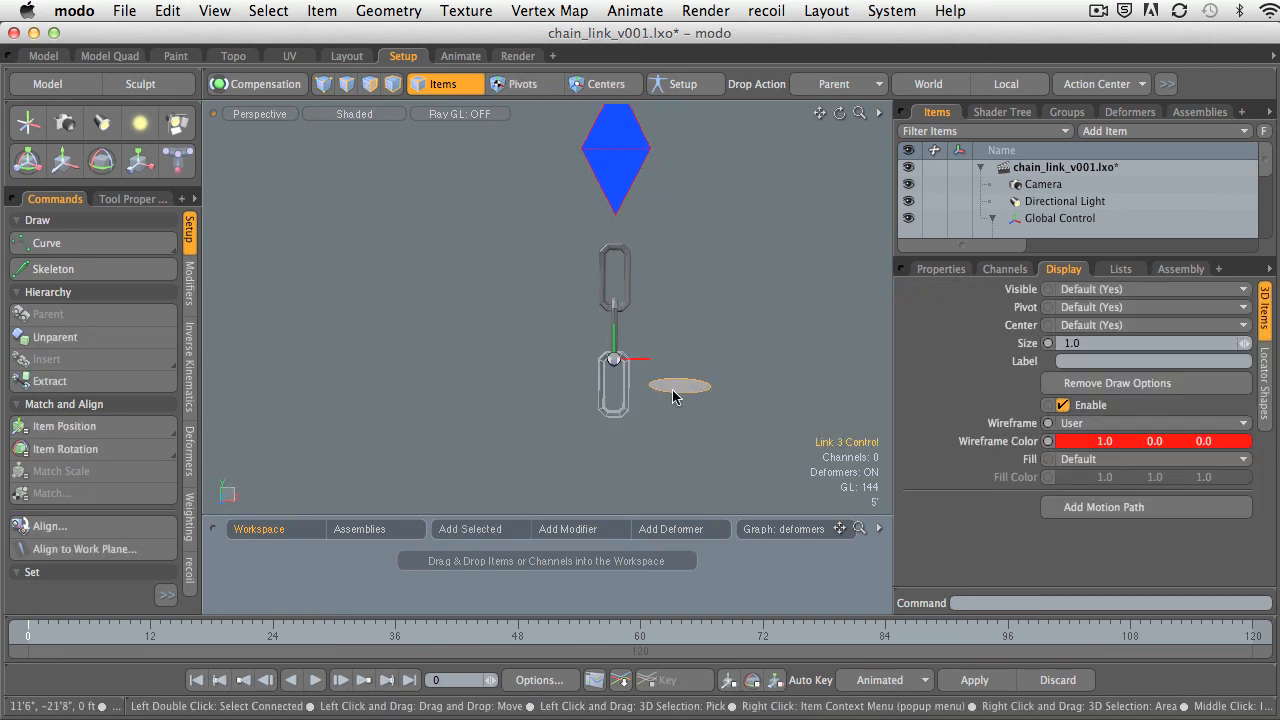
{"action": "key", "text": "e"}
{"action": "left_click_drag", "start_coordinate": [686, 298], "coordinate": [692, 372]}
{"action": "key", "text": "super+z"}
{"action": "key", "text": "q"}
{"action": "left_click", "coordinate": [734, 320]}
{"action": "left_click_drag", "start_coordinate": [692, 372], "coordinate": [600, 361], "text": "ctrl+alt"}
{"action": "left_click_drag", "start_coordinate": [600, 361], "coordinate": [629, 340], "text": "alt+shift"}
{"action": "left_click", "coordinate": [623, 384]}
{"action": "left_click_drag", "start_coordinate": [623, 384], "coordinate": [588, 328], "text": "ctrl+alt"}
{"action": "left_click_drag", "start_coordinate": [588, 328], "coordinate": [614, 335], "text": "alt+shift"}
{"action": "left_click_drag", "start_coordinate": [614, 335], "coordinate": [662, 375], "text": "alt+shift"}
{"action": "left_click_drag", "start_coordinate": [662, 375], "coordinate": [669, 352], "text": "alt+shift"}
{"action": "scroll", "coordinate": [669, 352], "scroll_direction": "up", "scroll_amount": 1}
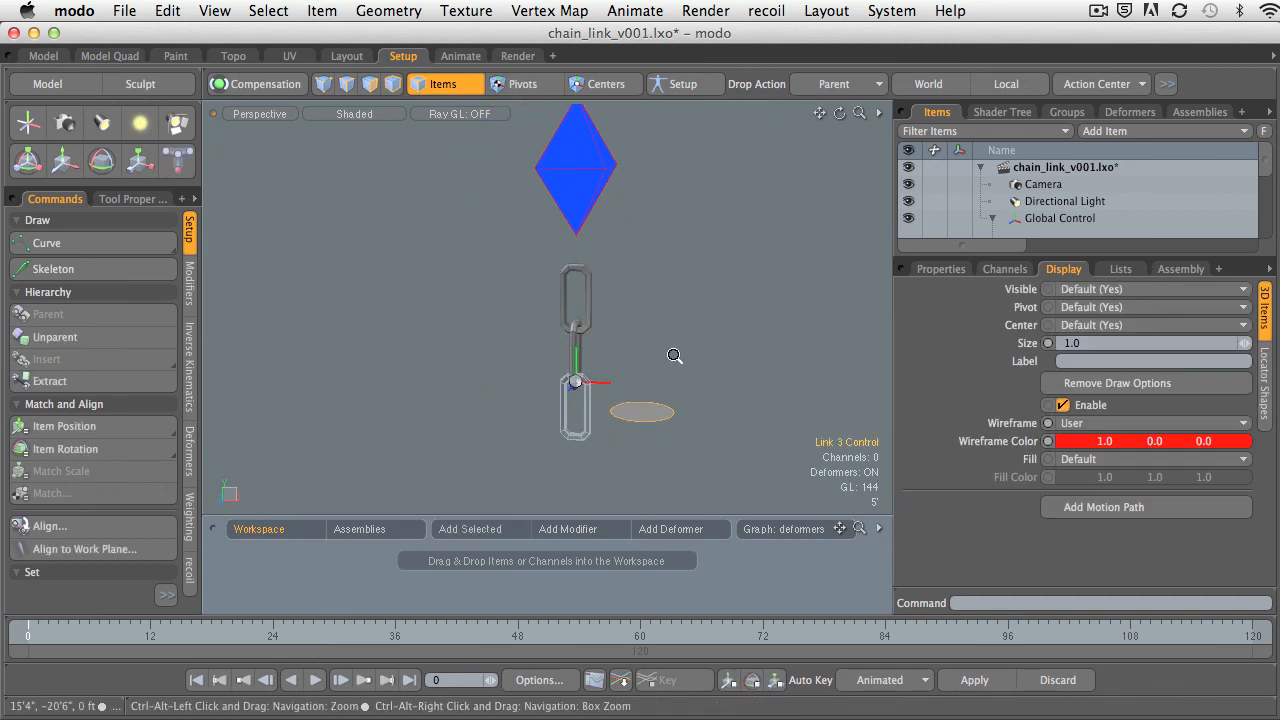